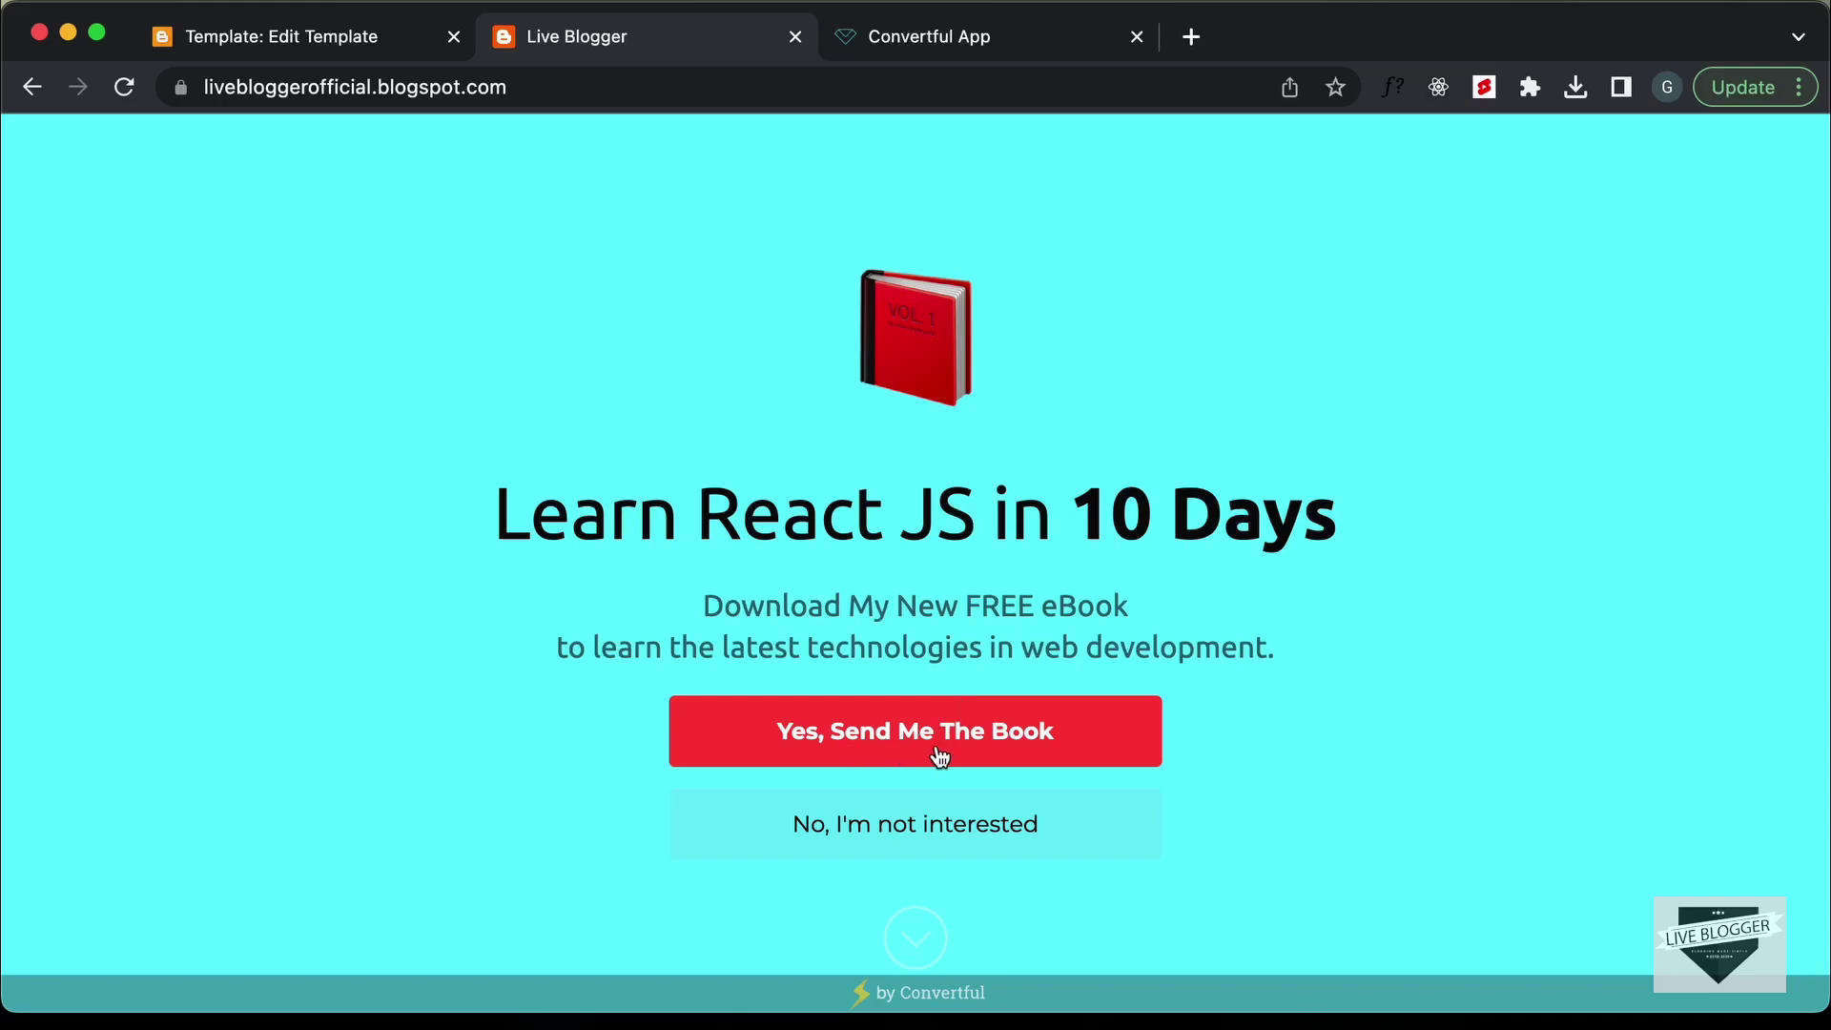
- Request the free React JS eBook from the blog's welcome screen, entering an email address and accepting the Terms and Privacy Policy
left_click(982, 742)
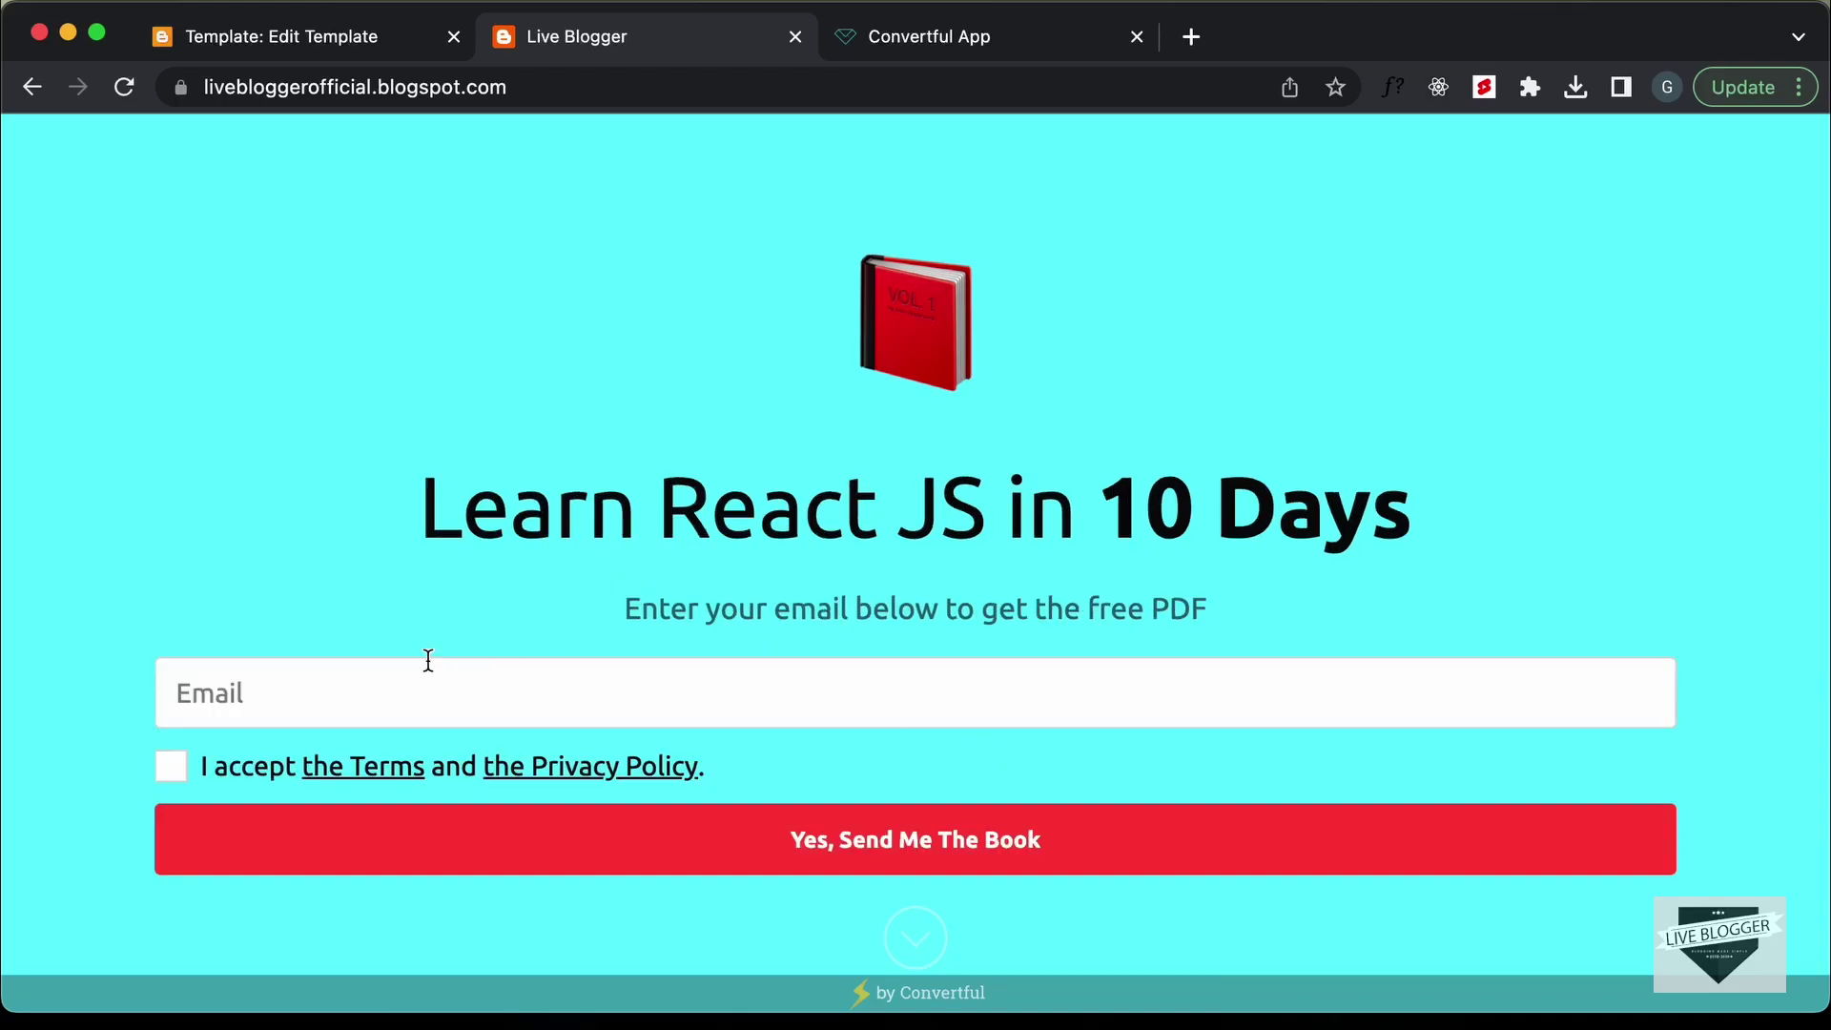
left_click(466, 699)
type("test@gma")
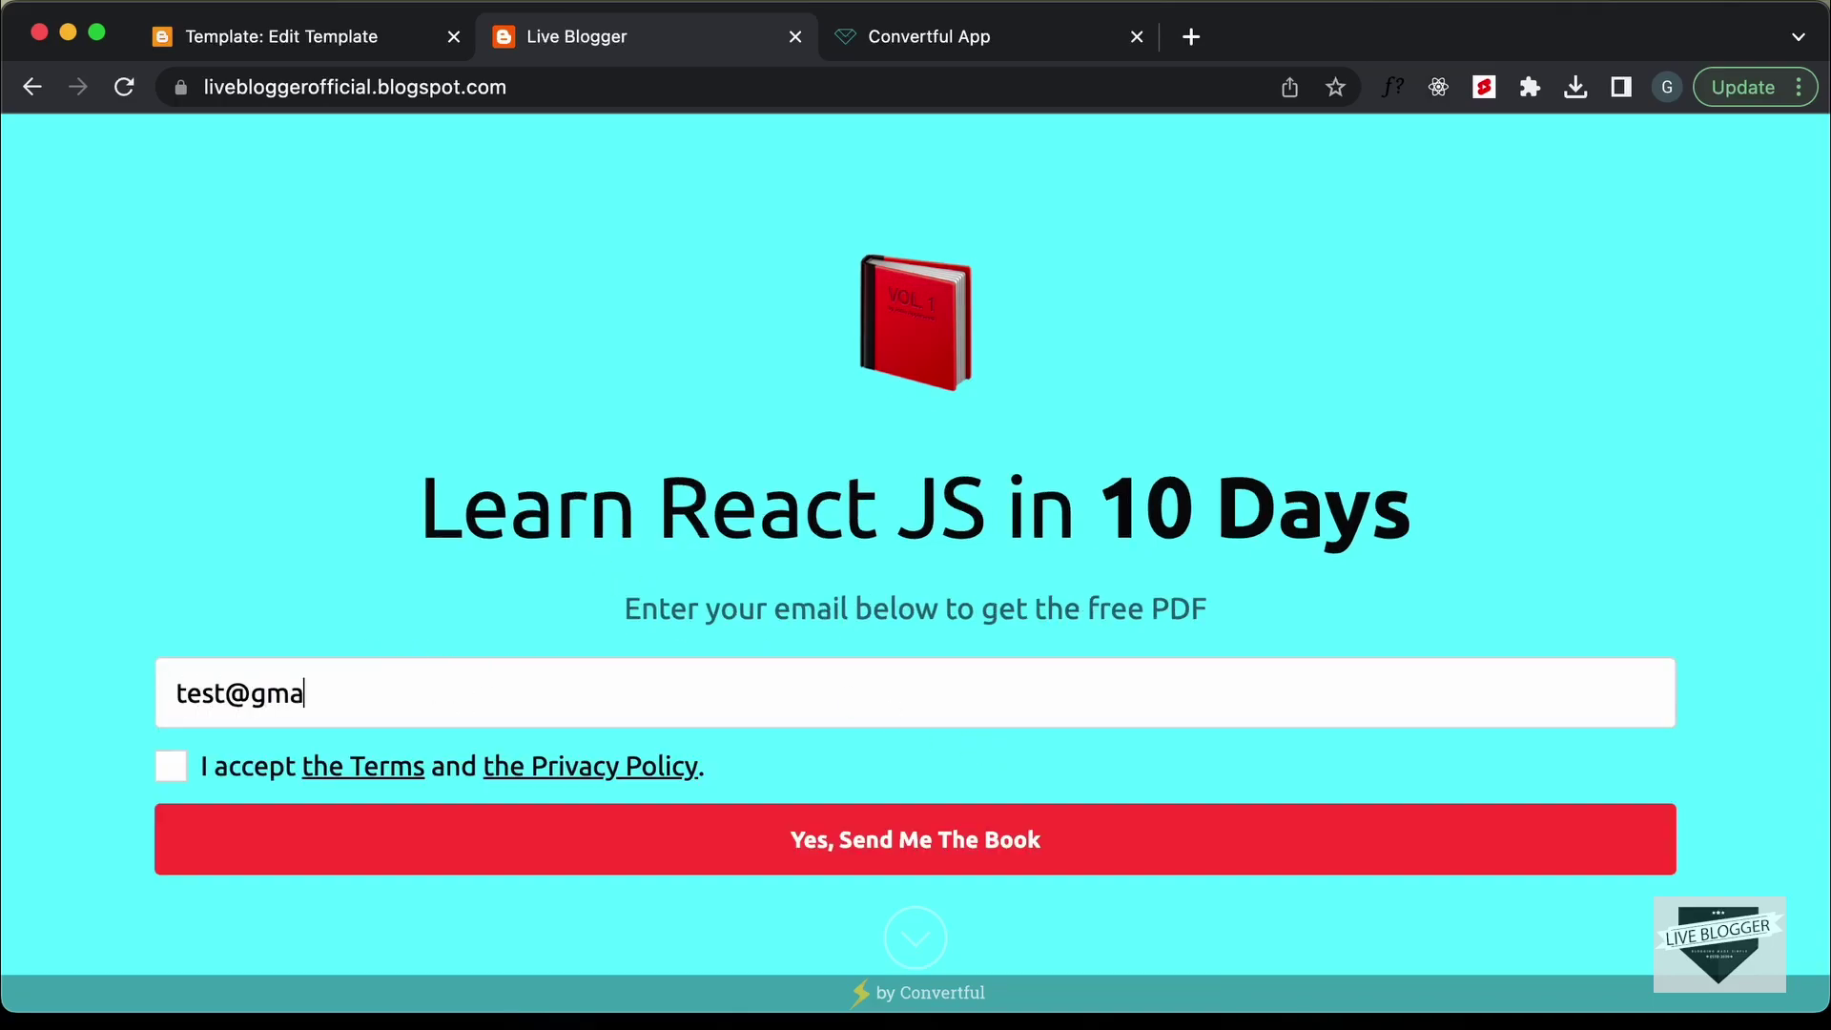
key("BackSpace")
key("BackSpace")
key("BackSpace")
type("email.com")
key("Return")
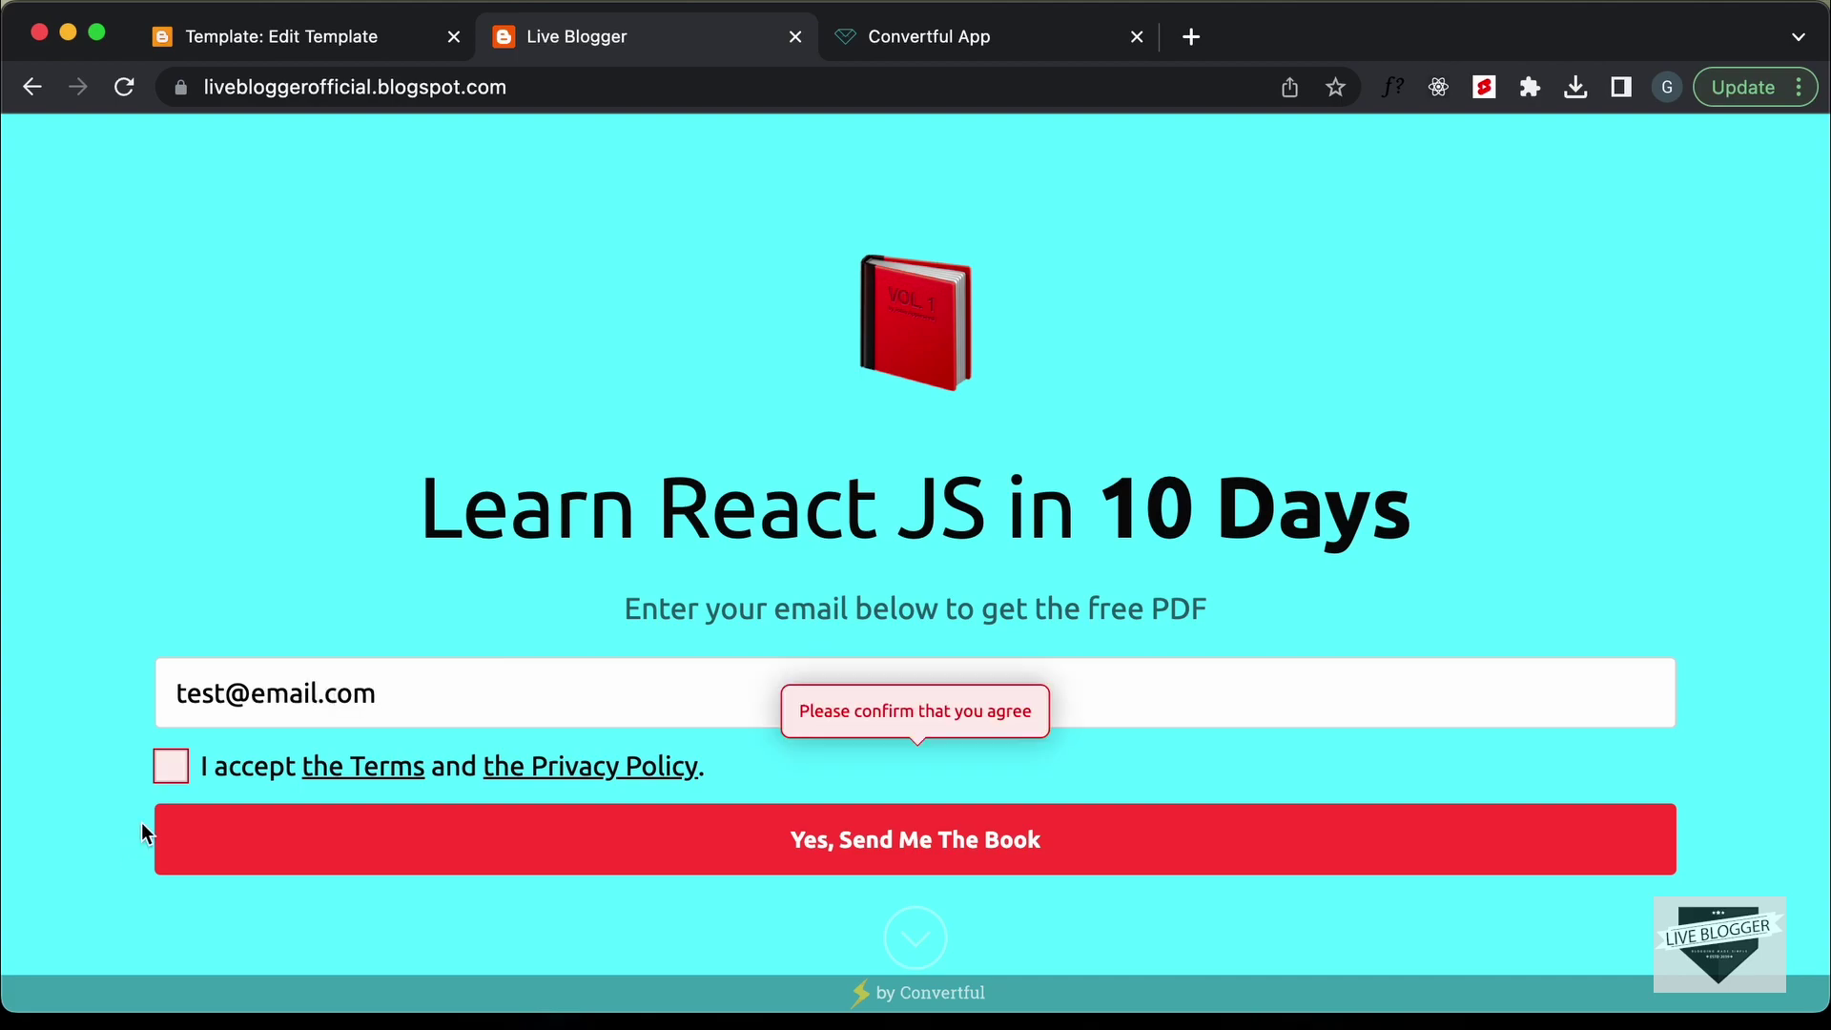
left_click(170, 774)
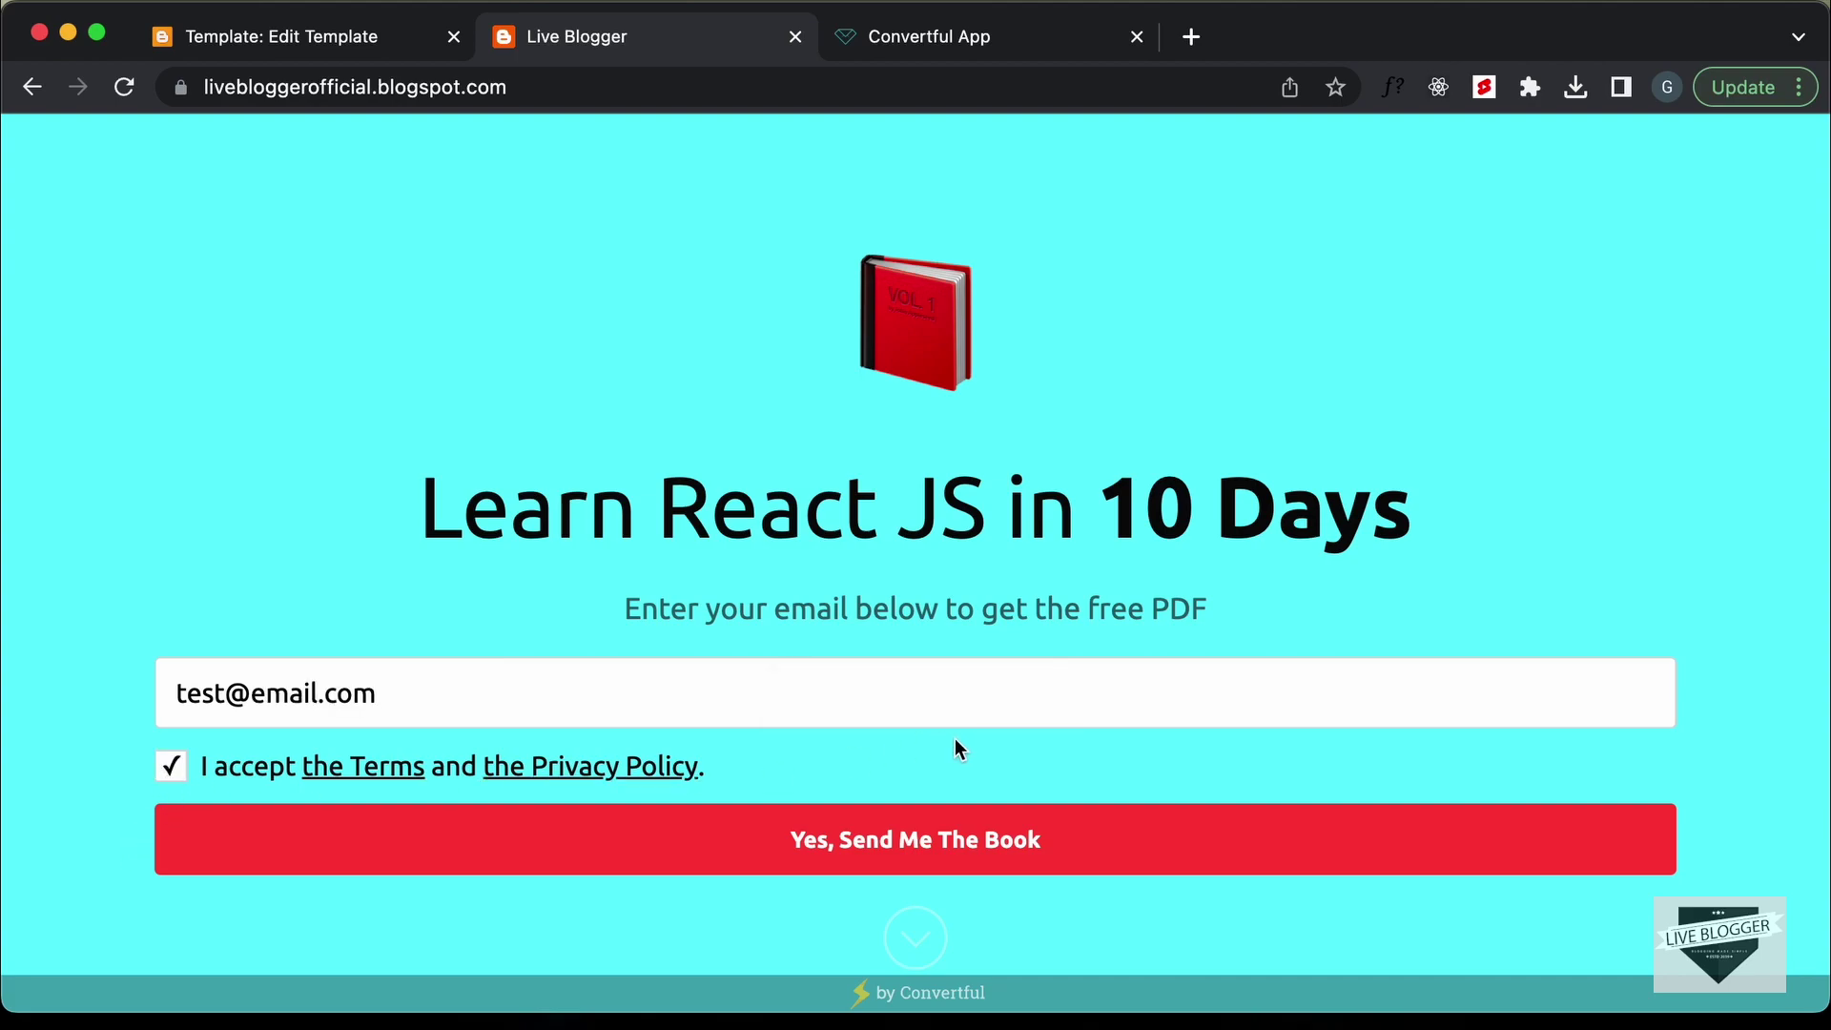
left_click(1003, 842)
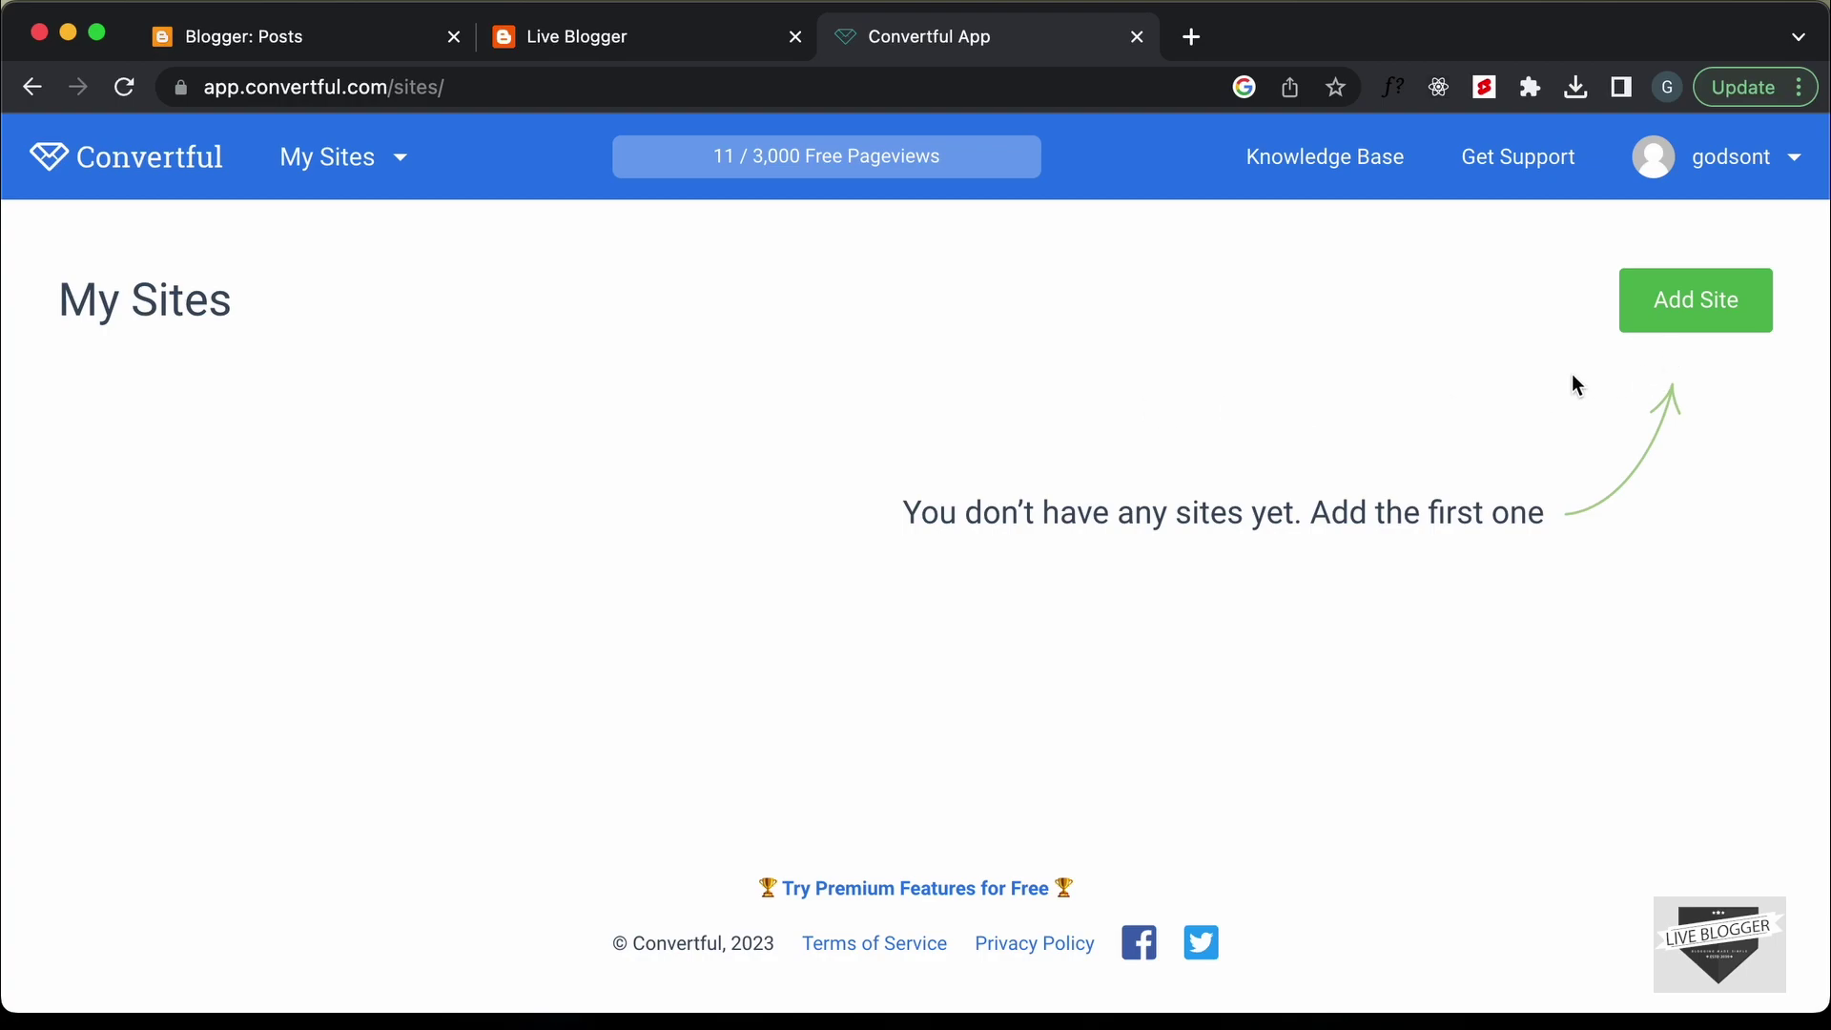
left_click(1728, 320)
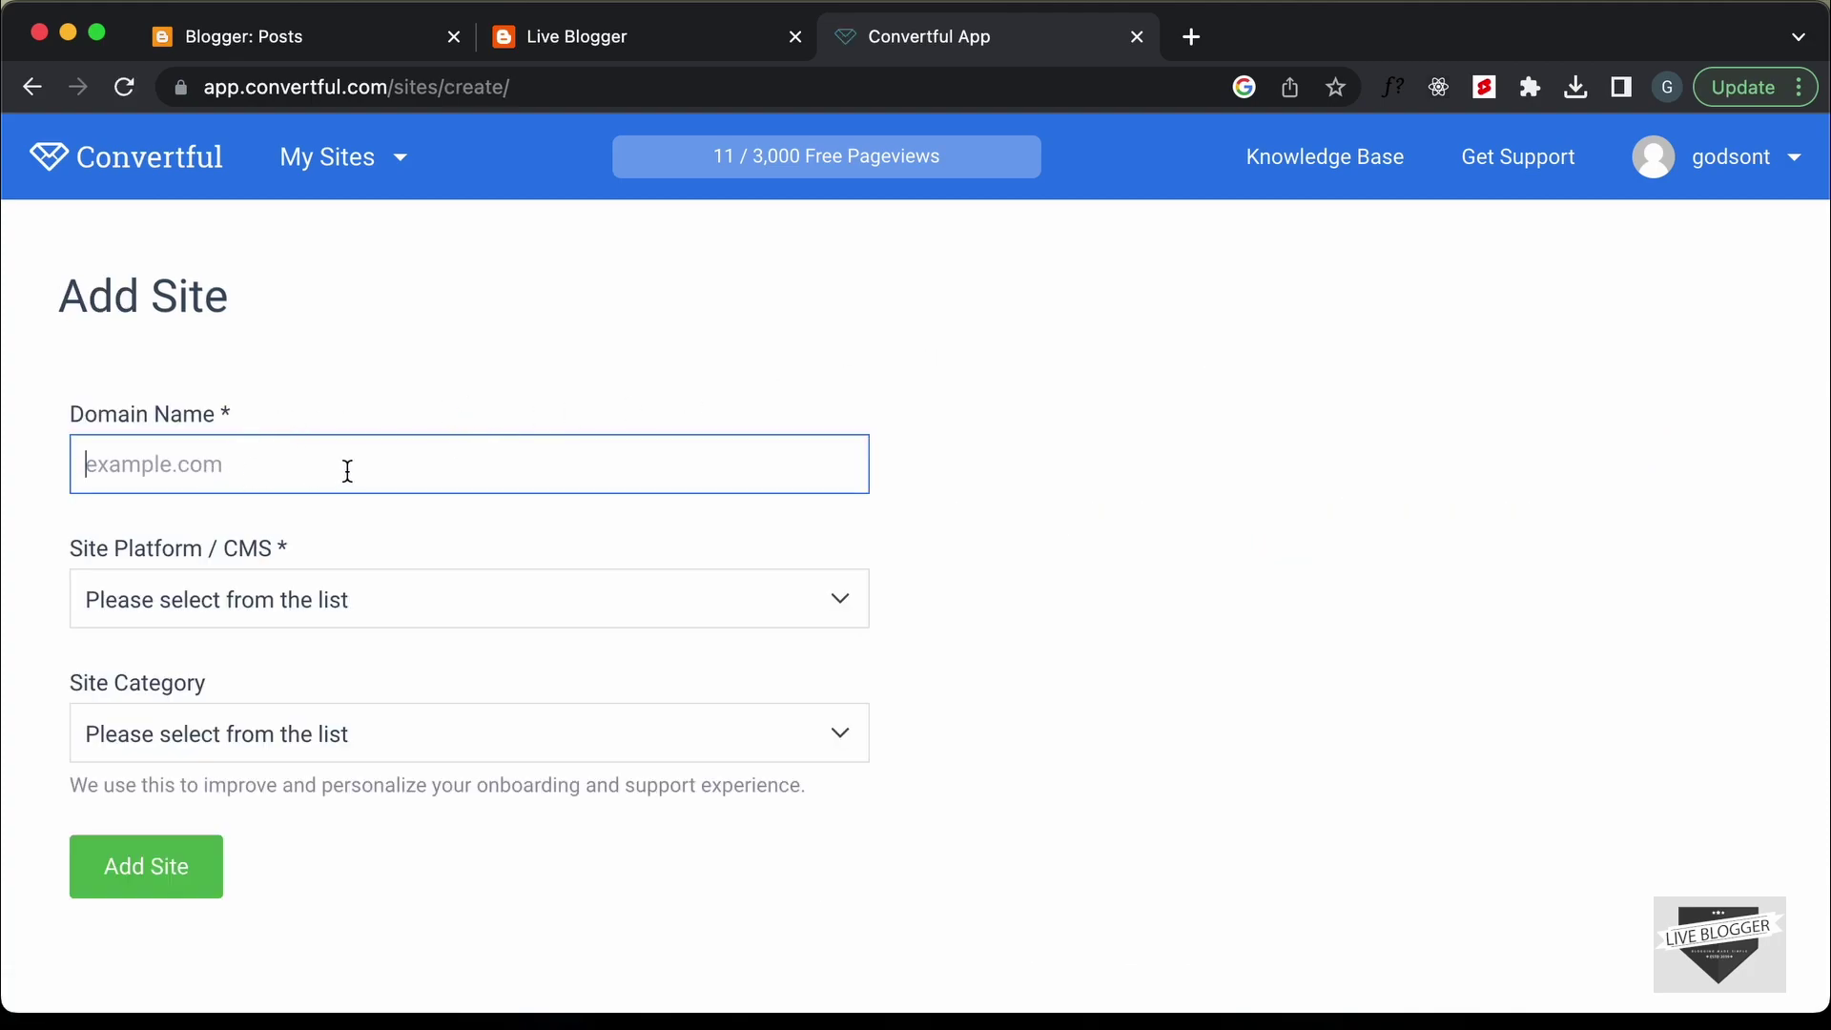
left_click(645, 48)
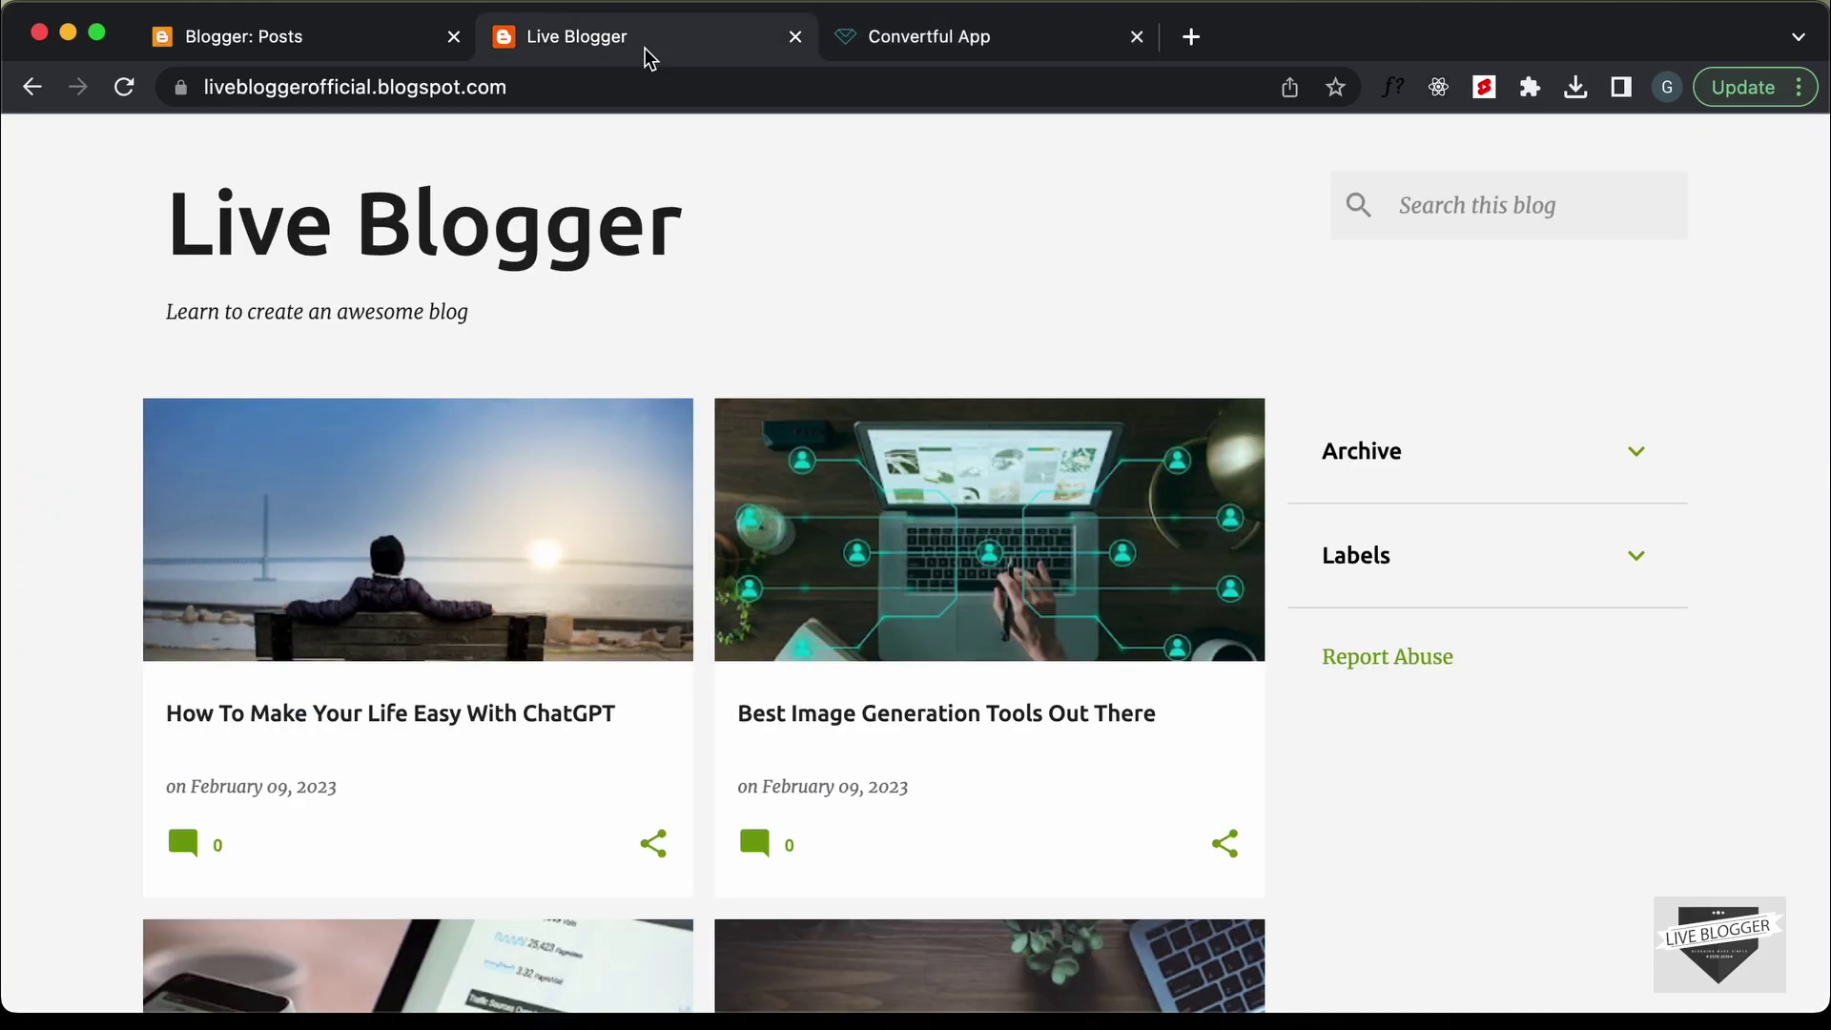
left_click(543, 92)
key("super+c")
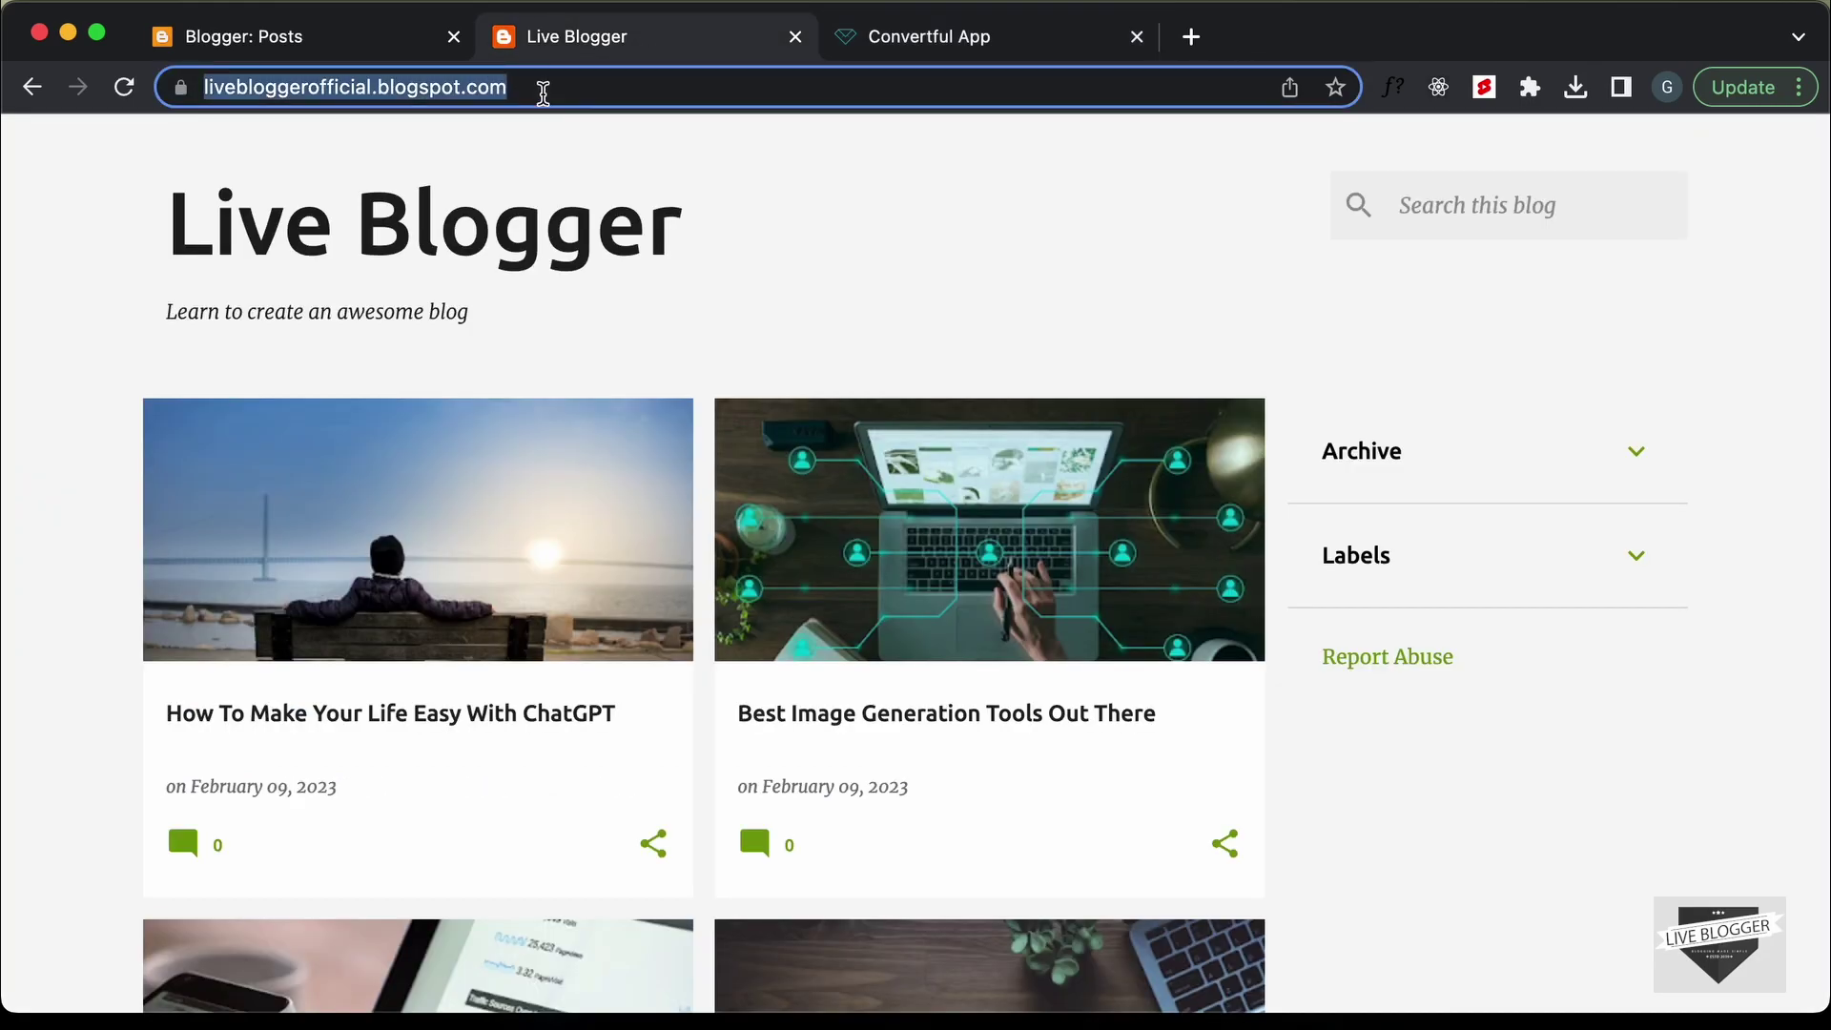
left_click(927, 35)
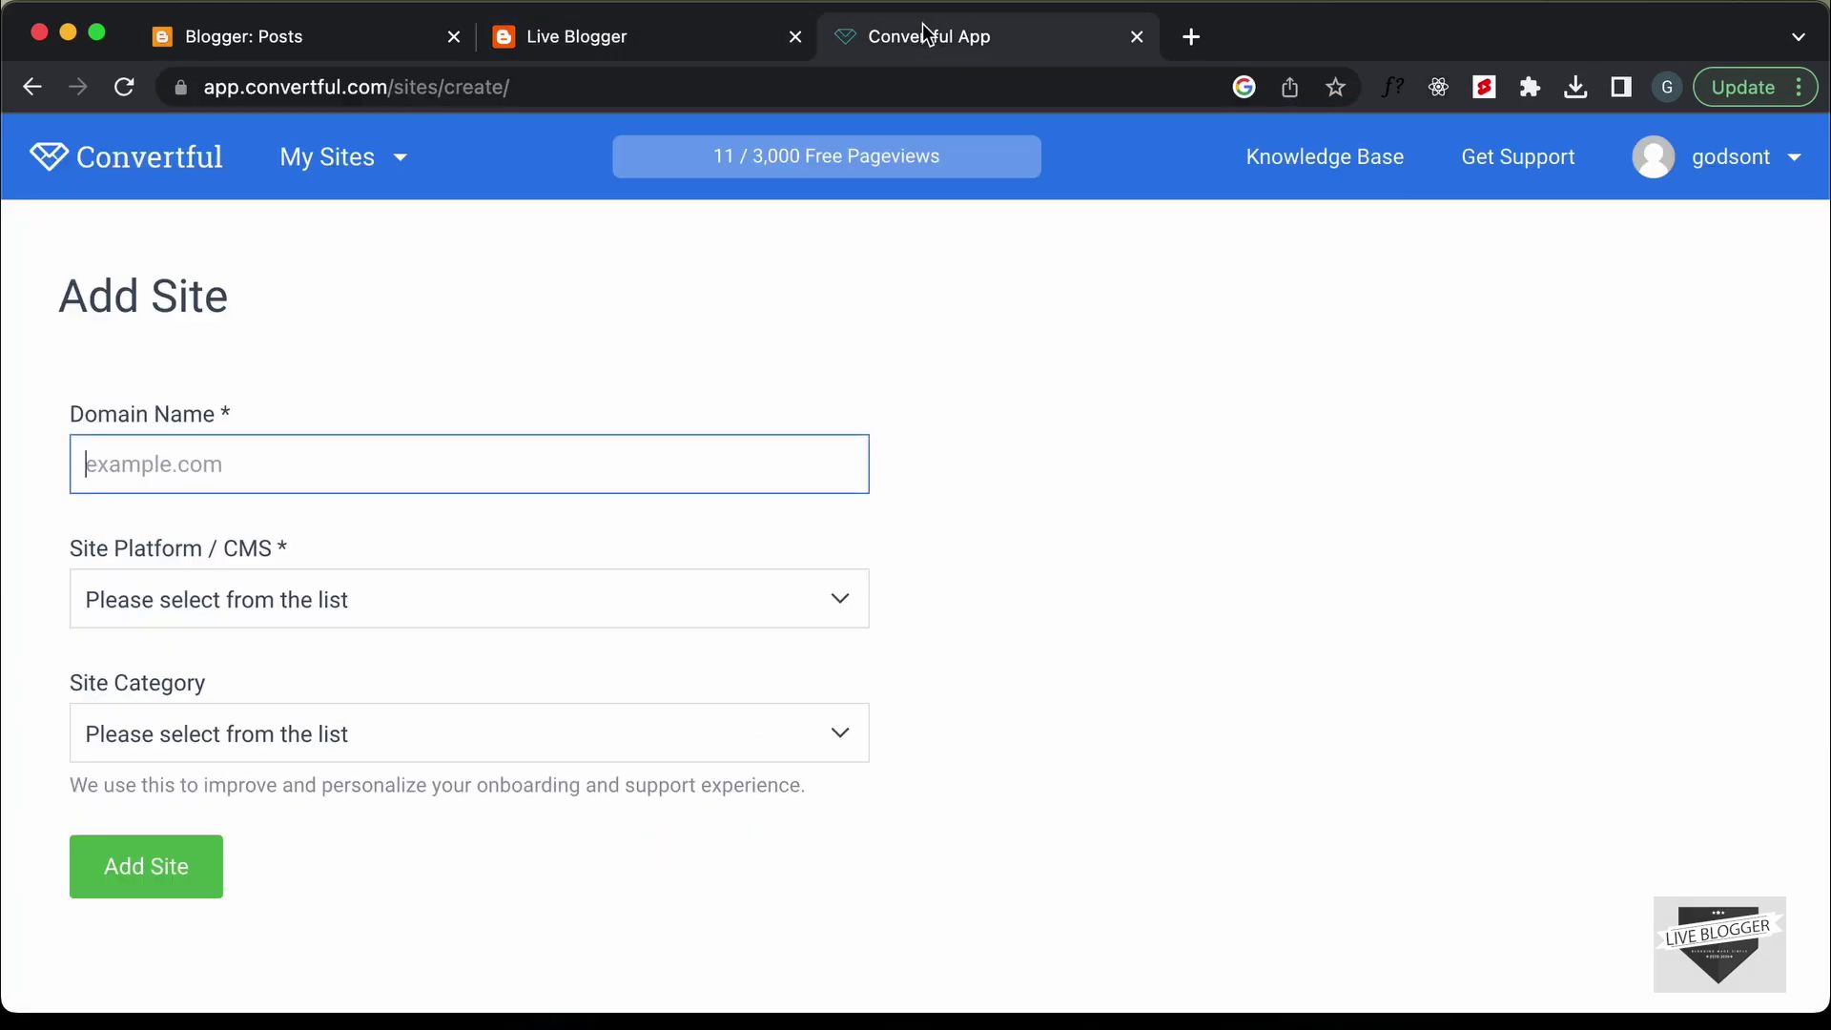
key("super+v")
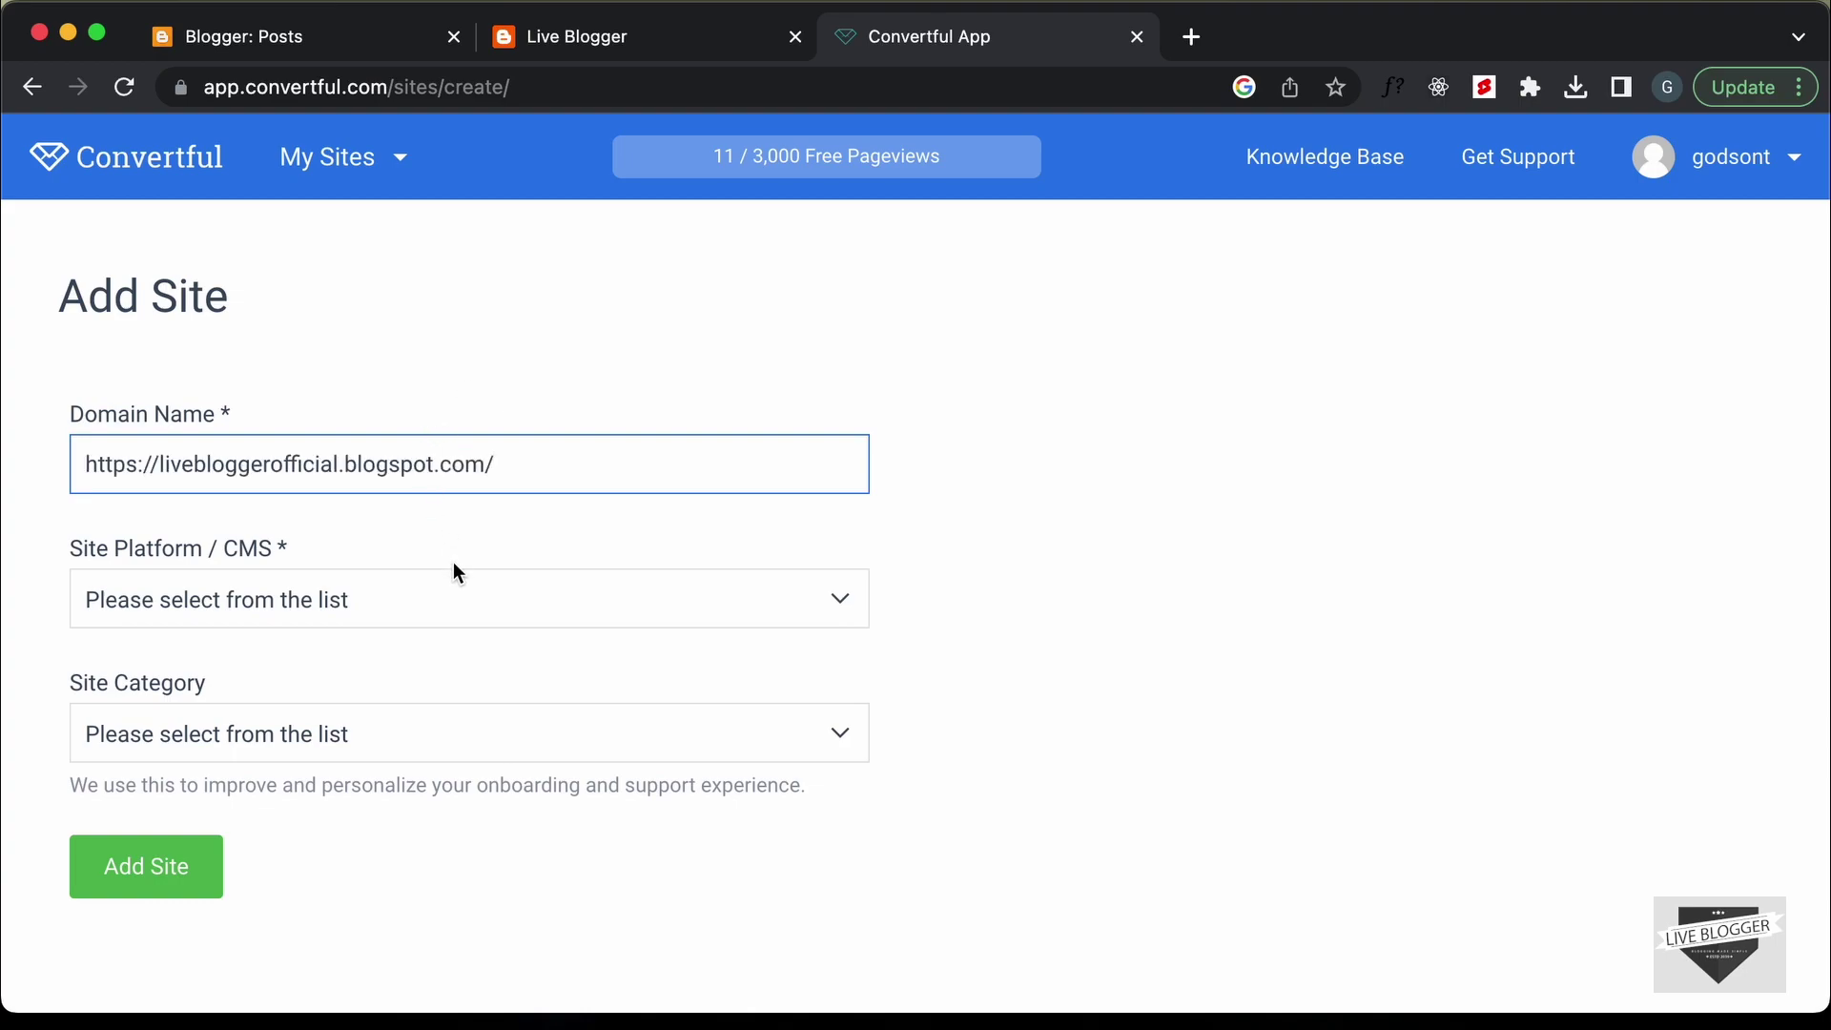
- Set the site platform to Custom CMS and the category to Blog / Magazine / Media, and add the site
scroll(473, 584, "down", 2)
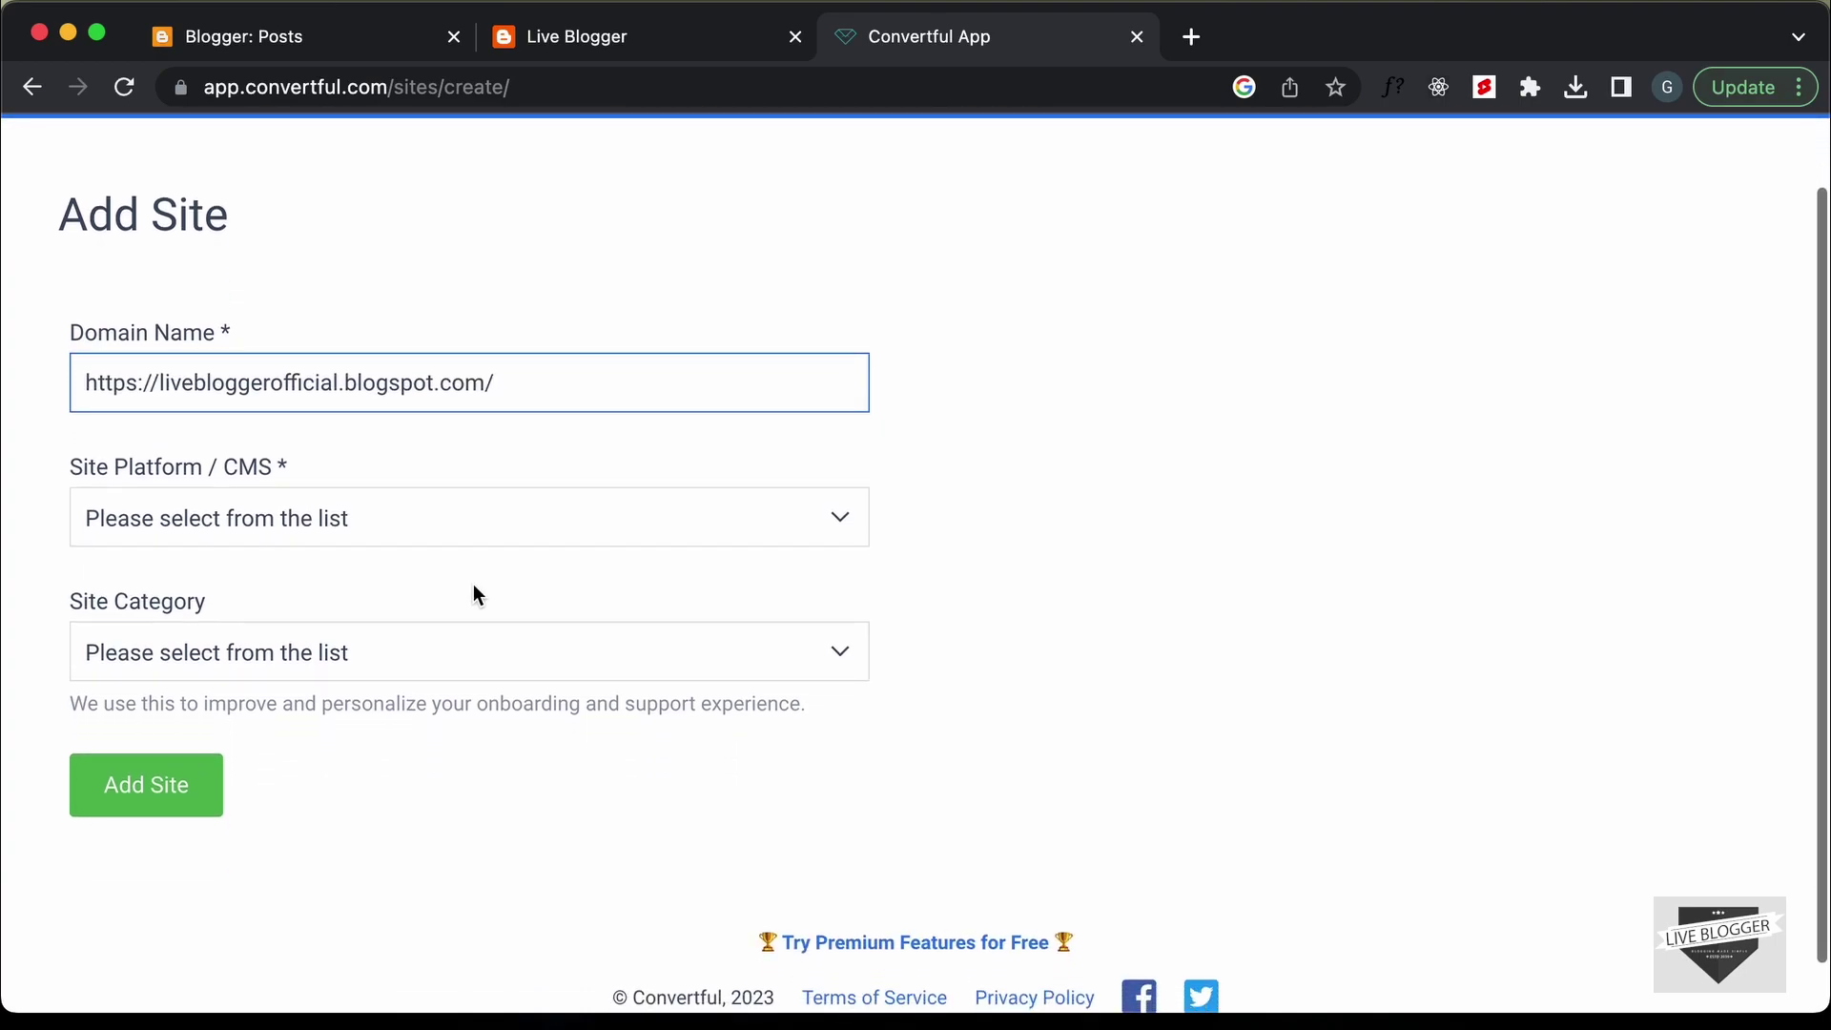
left_click(637, 505)
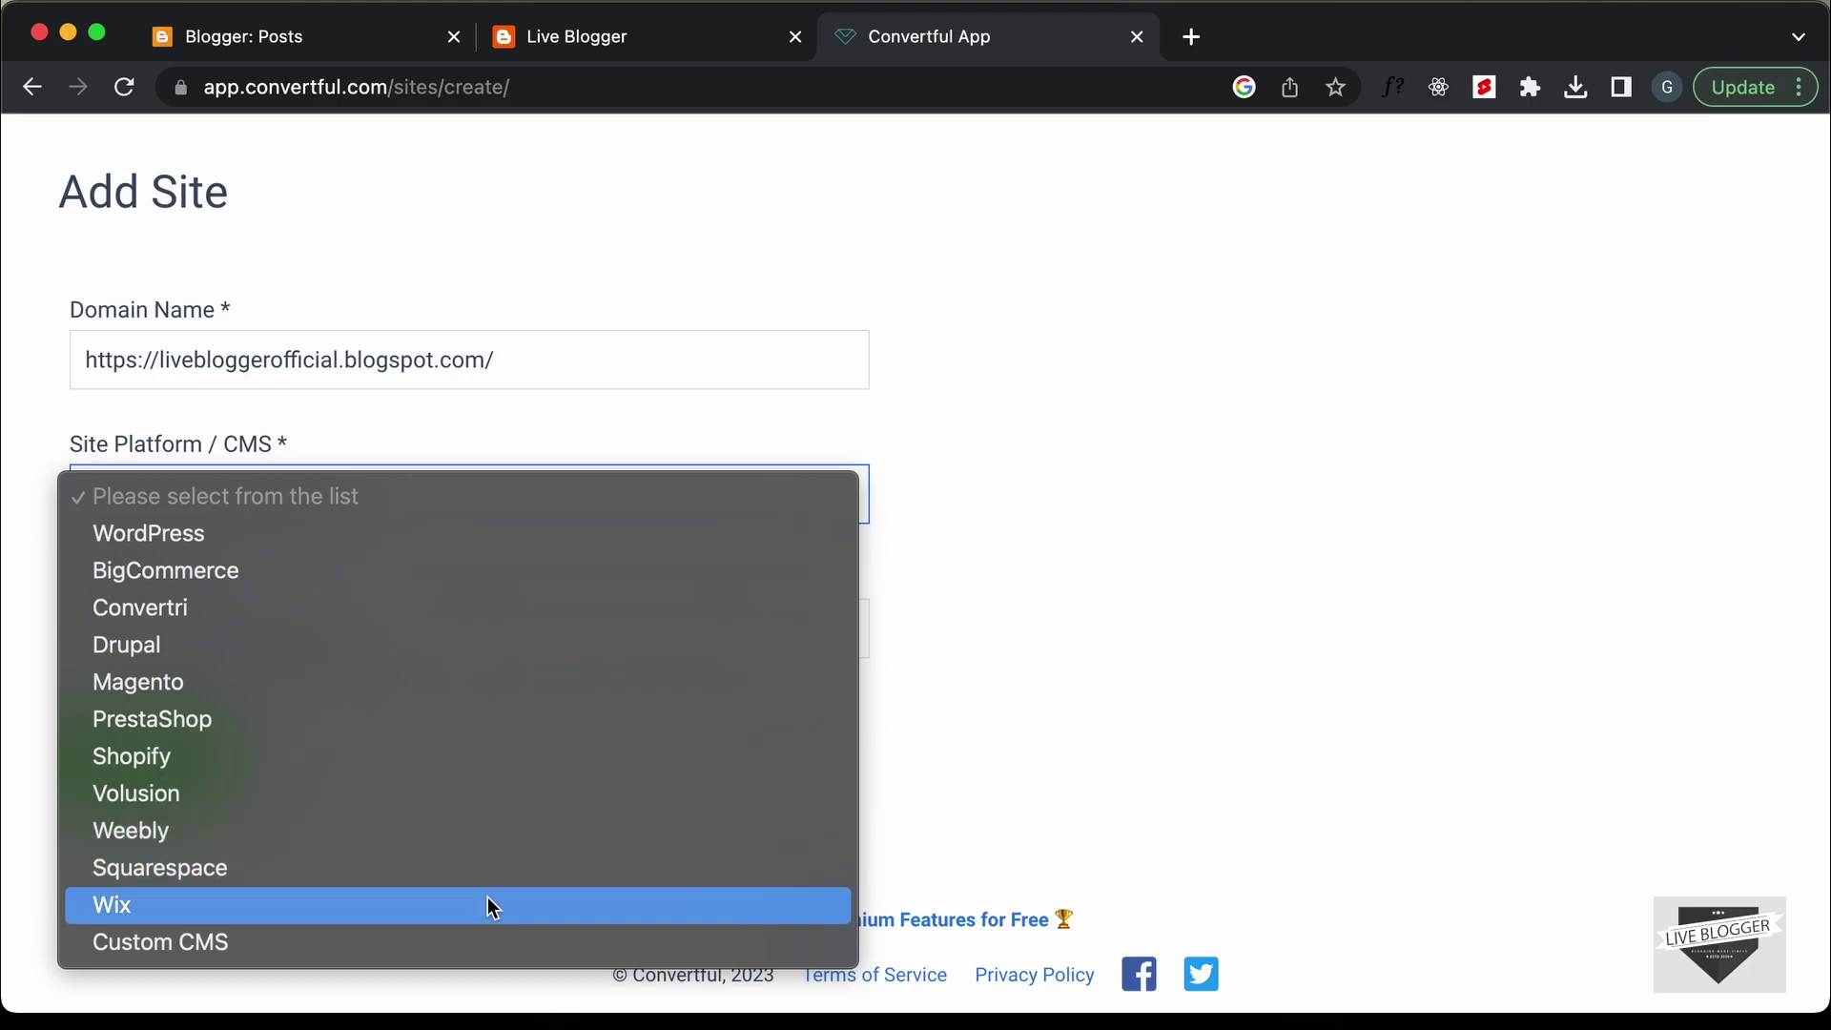
left_click(477, 937)
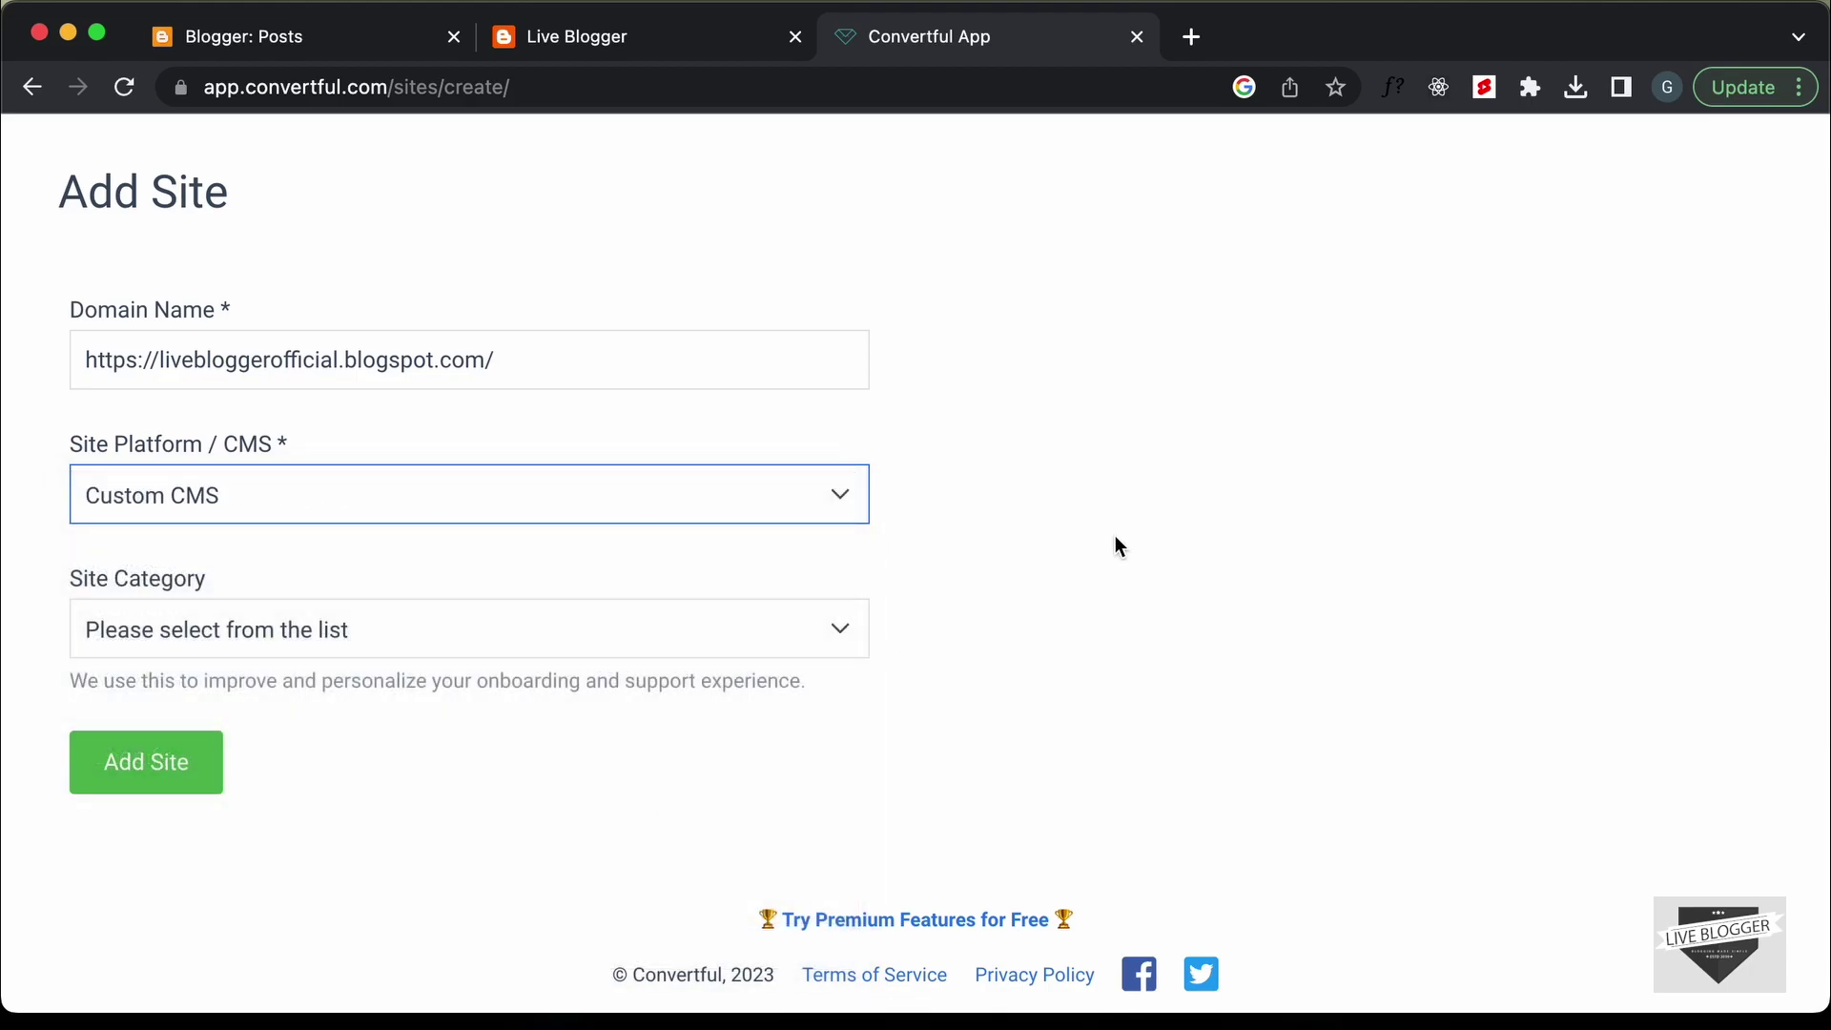
left_click(703, 492)
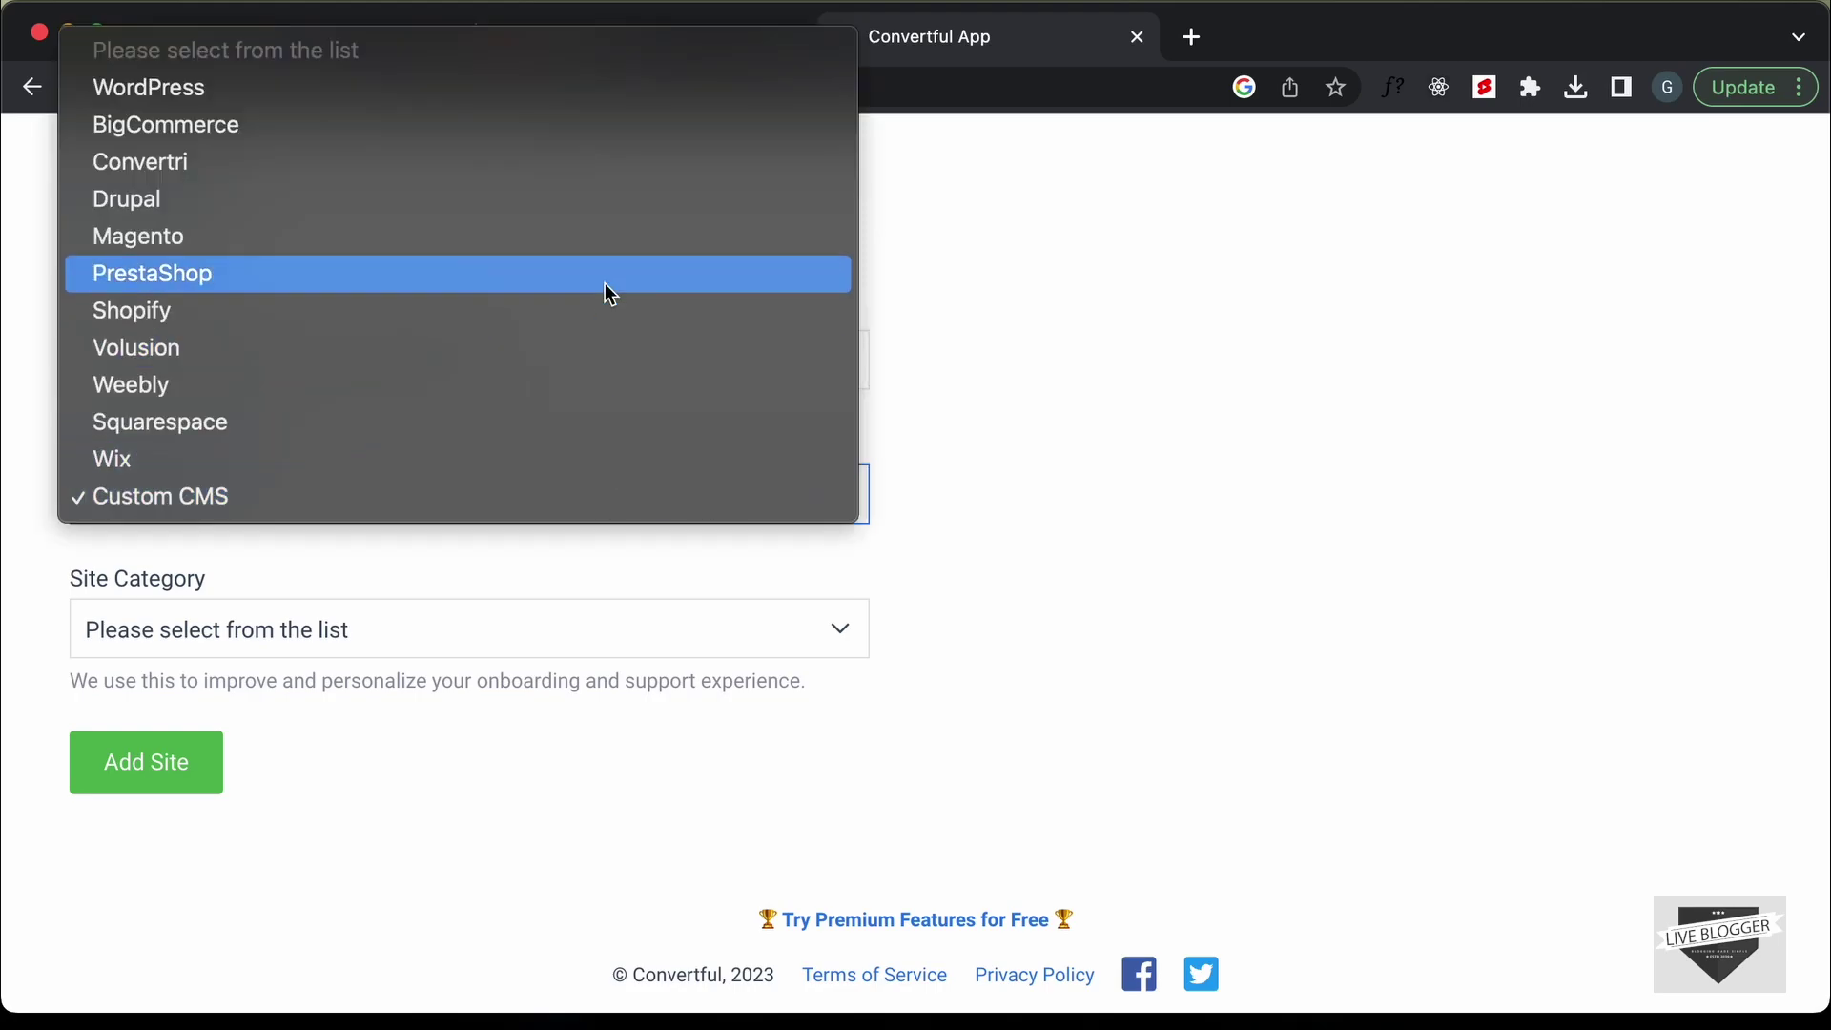
left_click(1067, 436)
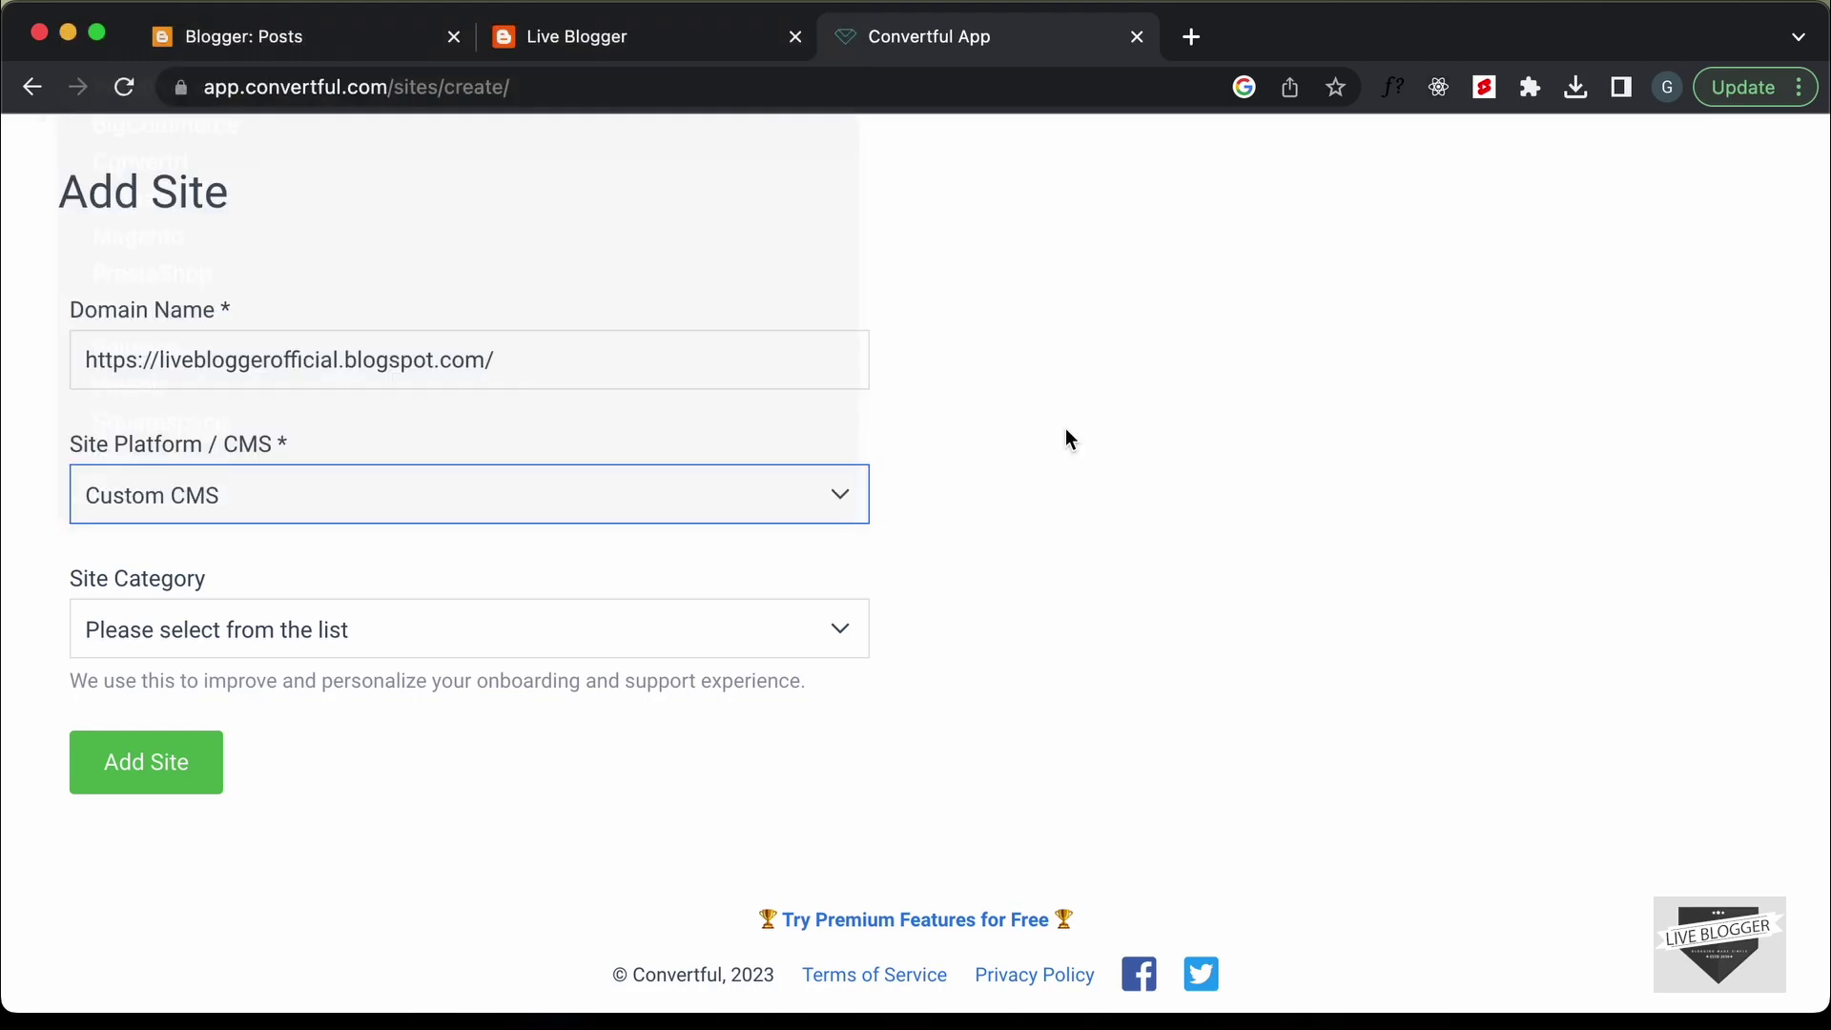
left_click(662, 633)
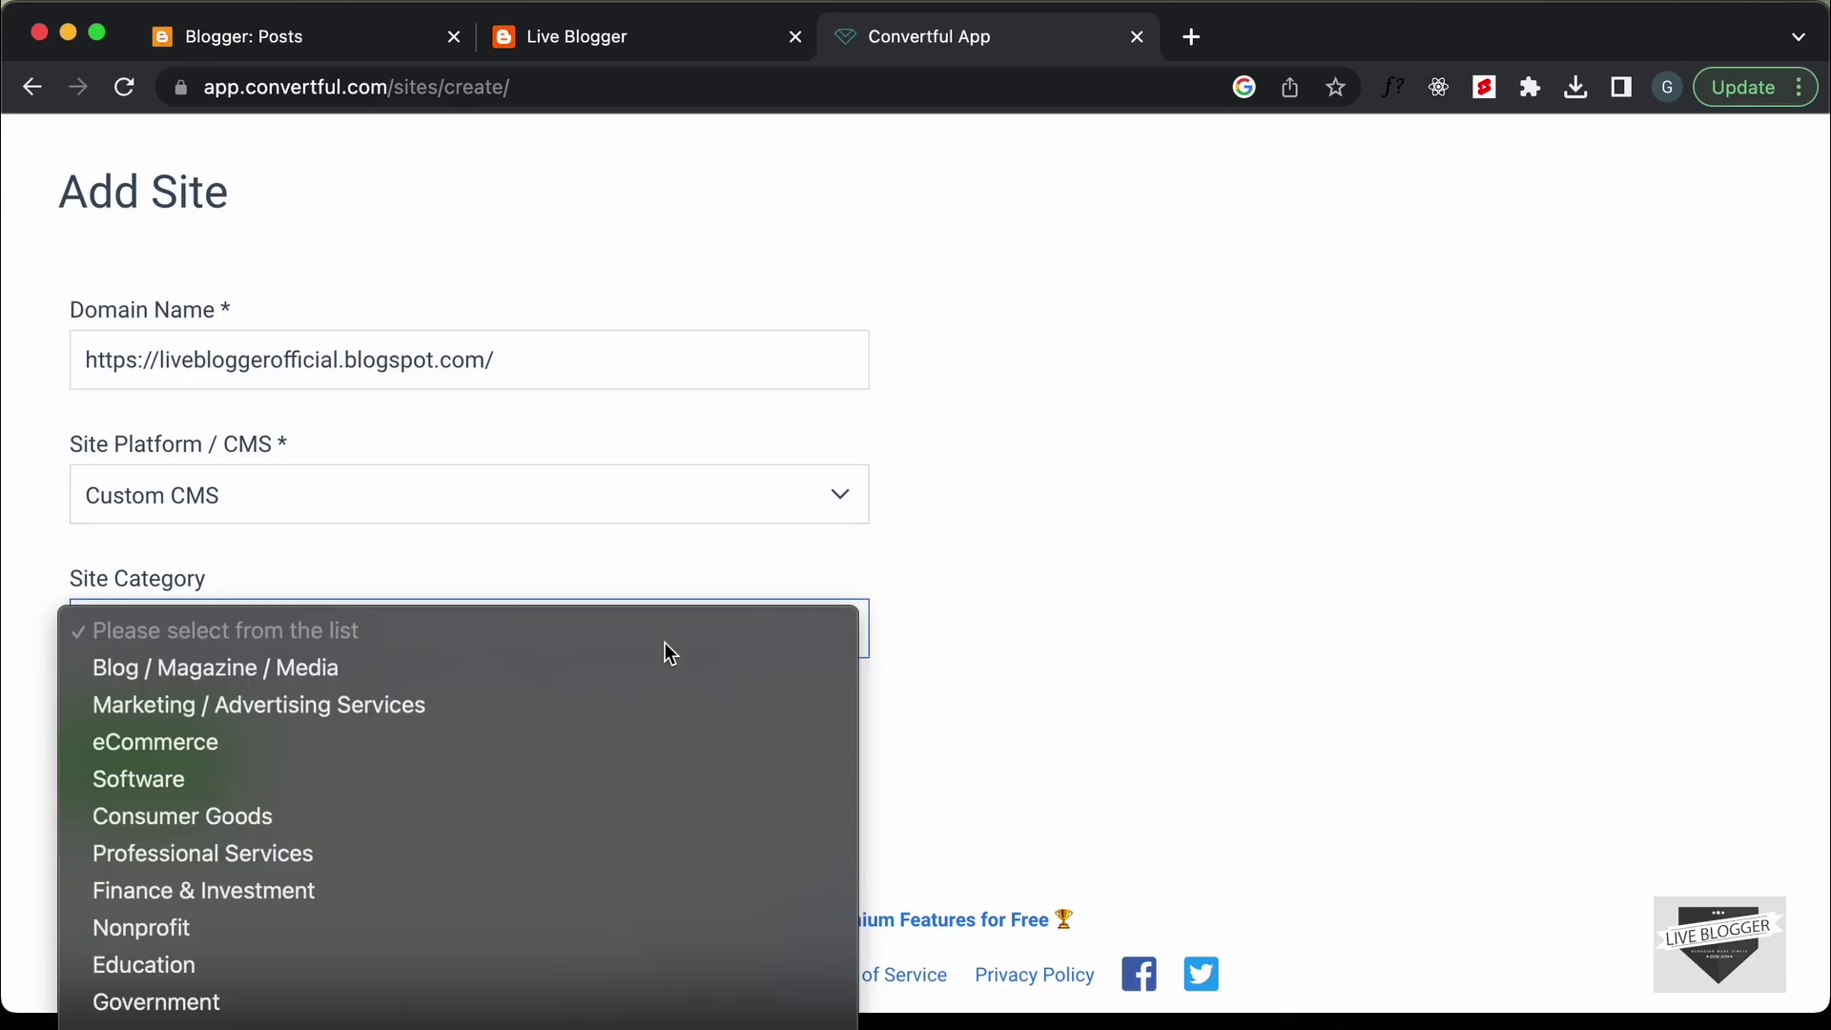
left_click(592, 670)
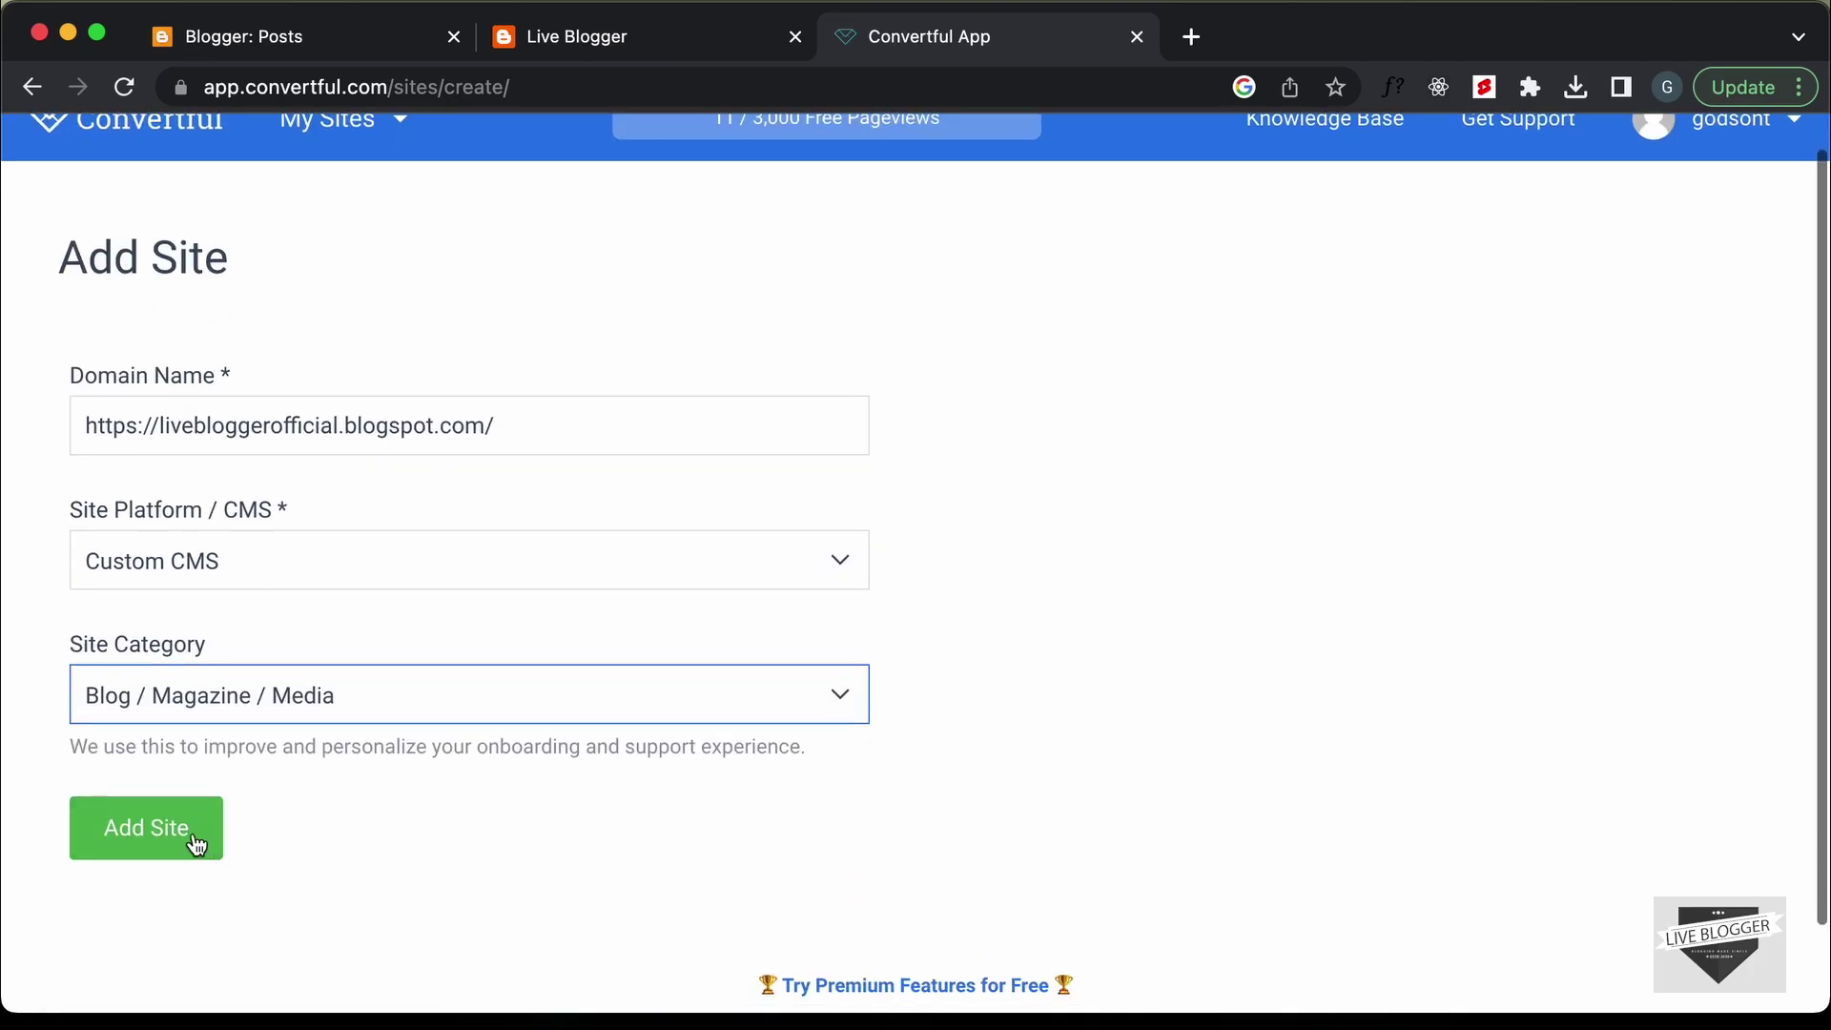
left_click(171, 839)
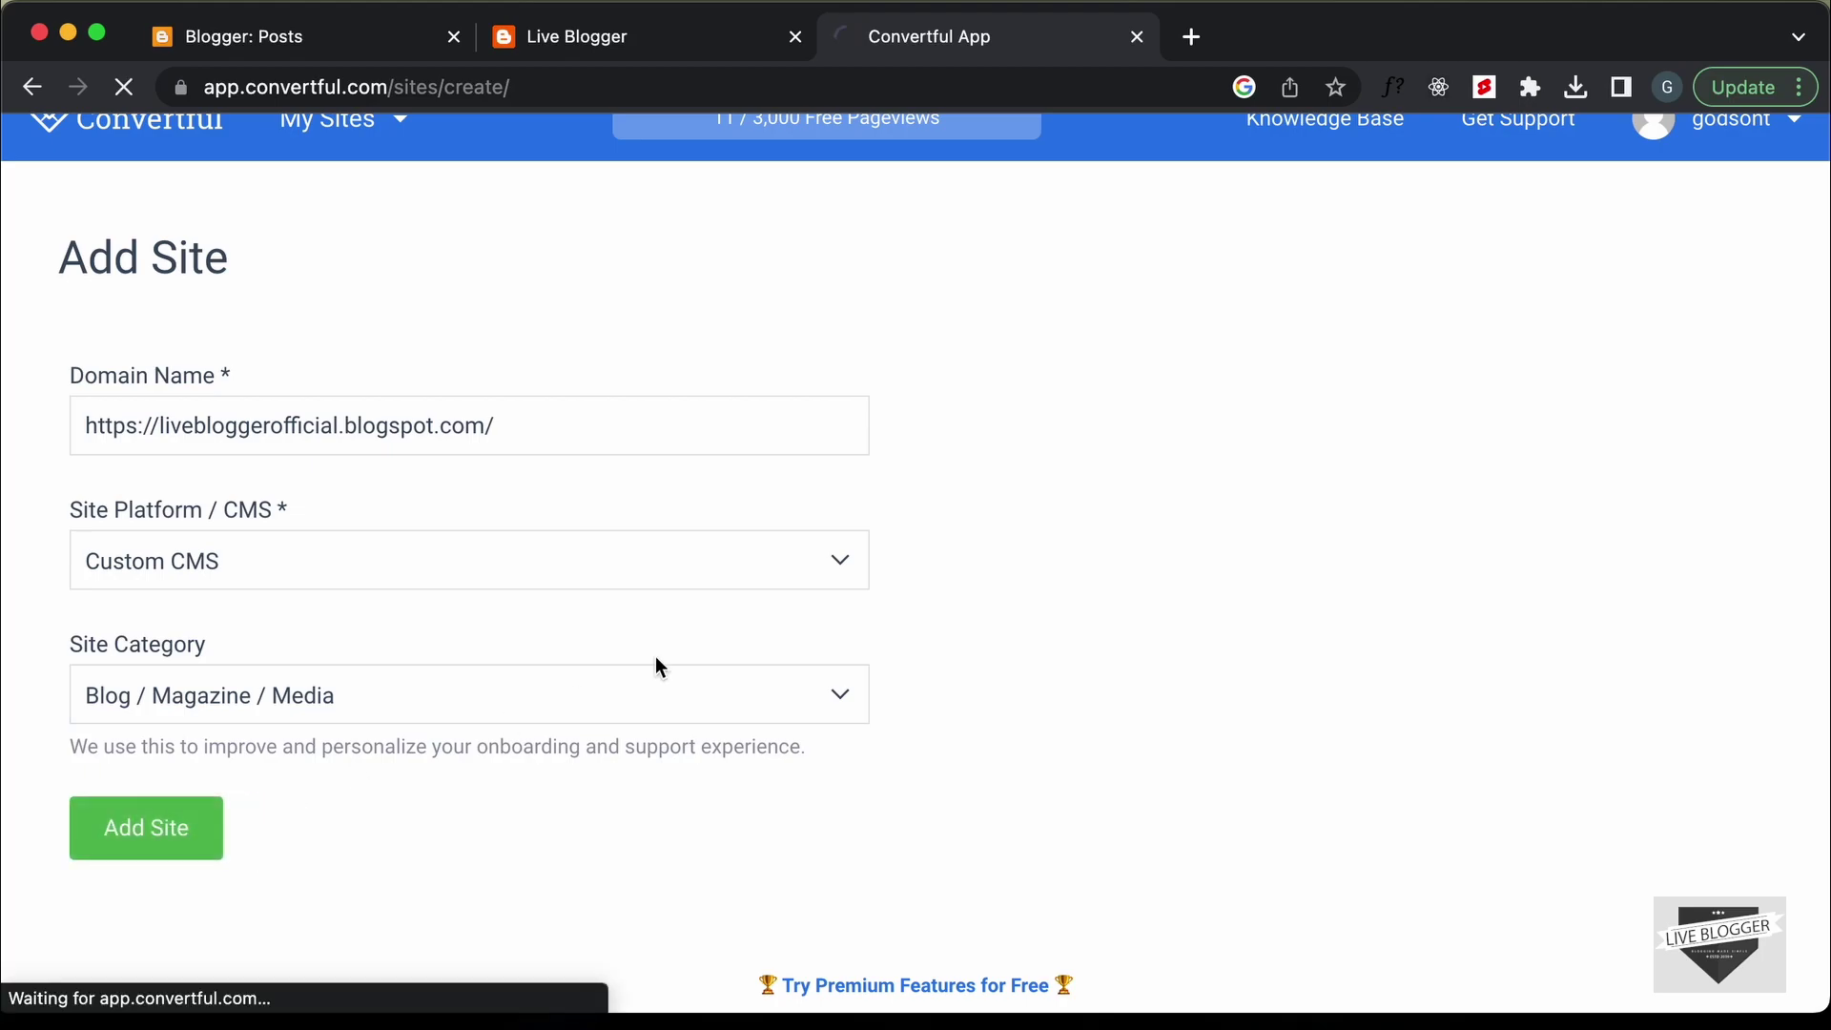
- Copy the Convertful JavaScript embed code and open the blog theme's HTML for editing in Blogger
mouse_move(510, 156)
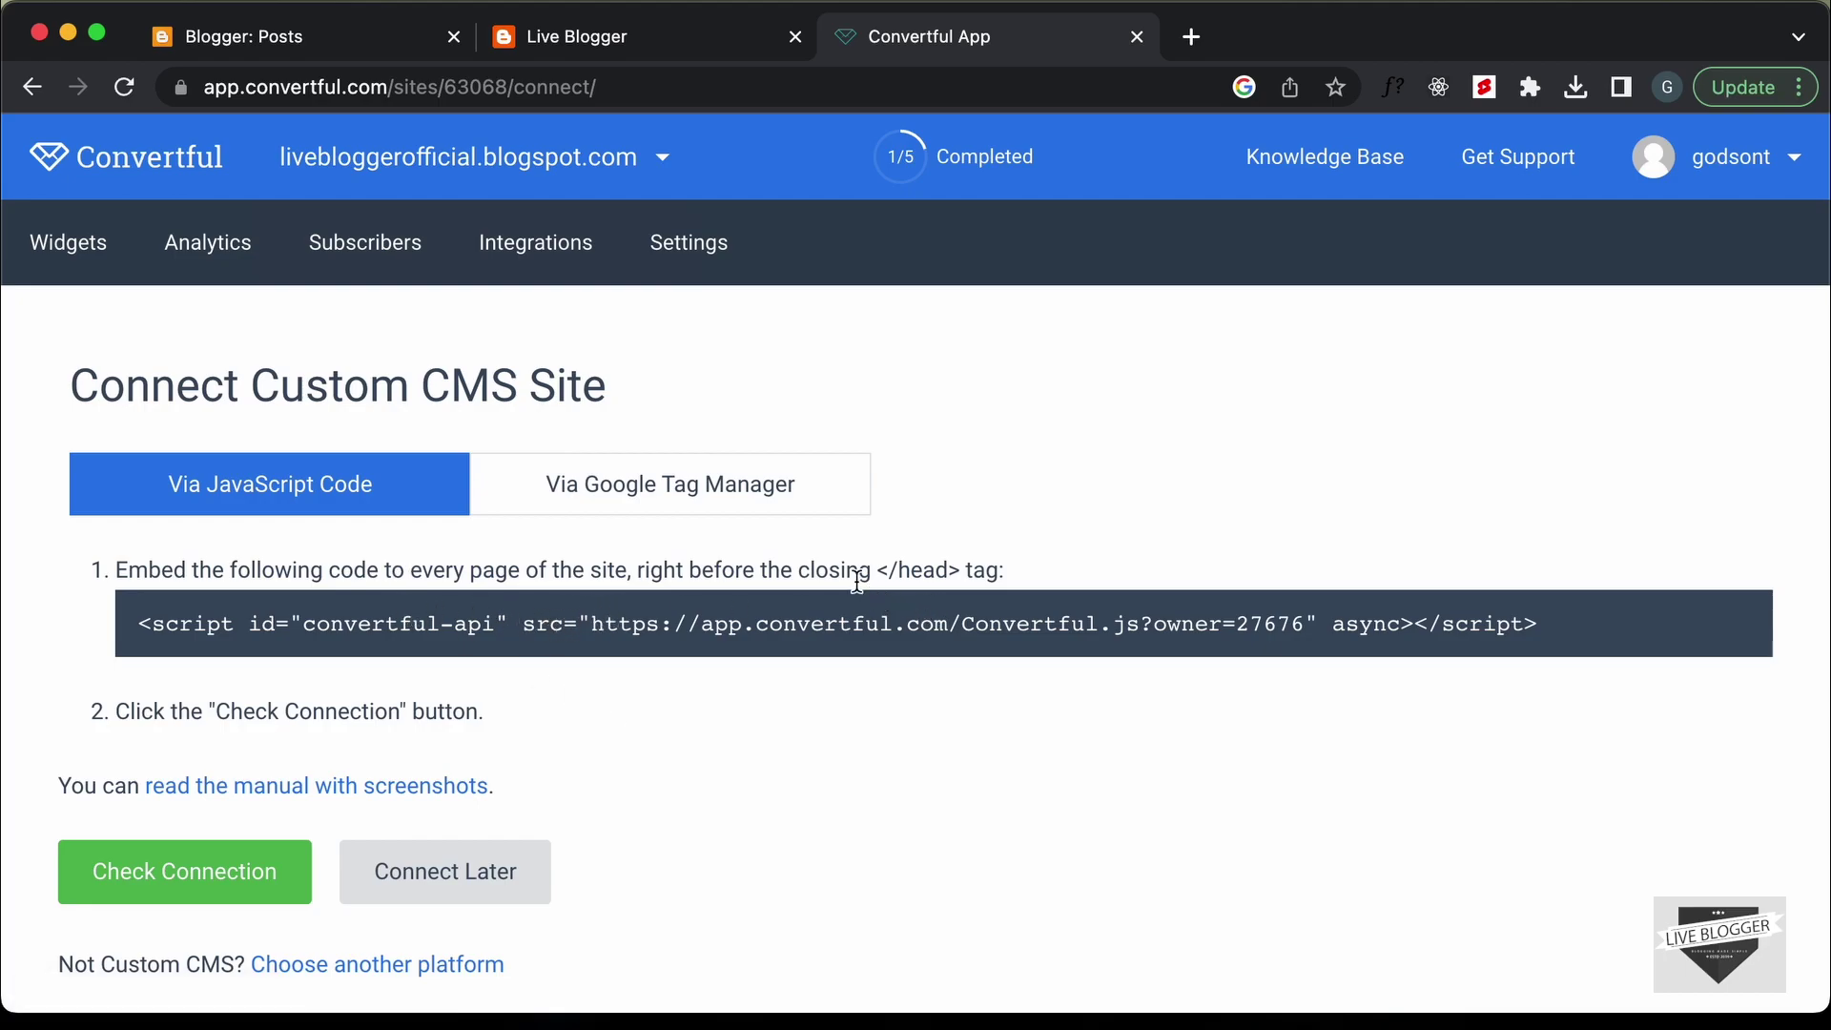
triple_click(549, 625)
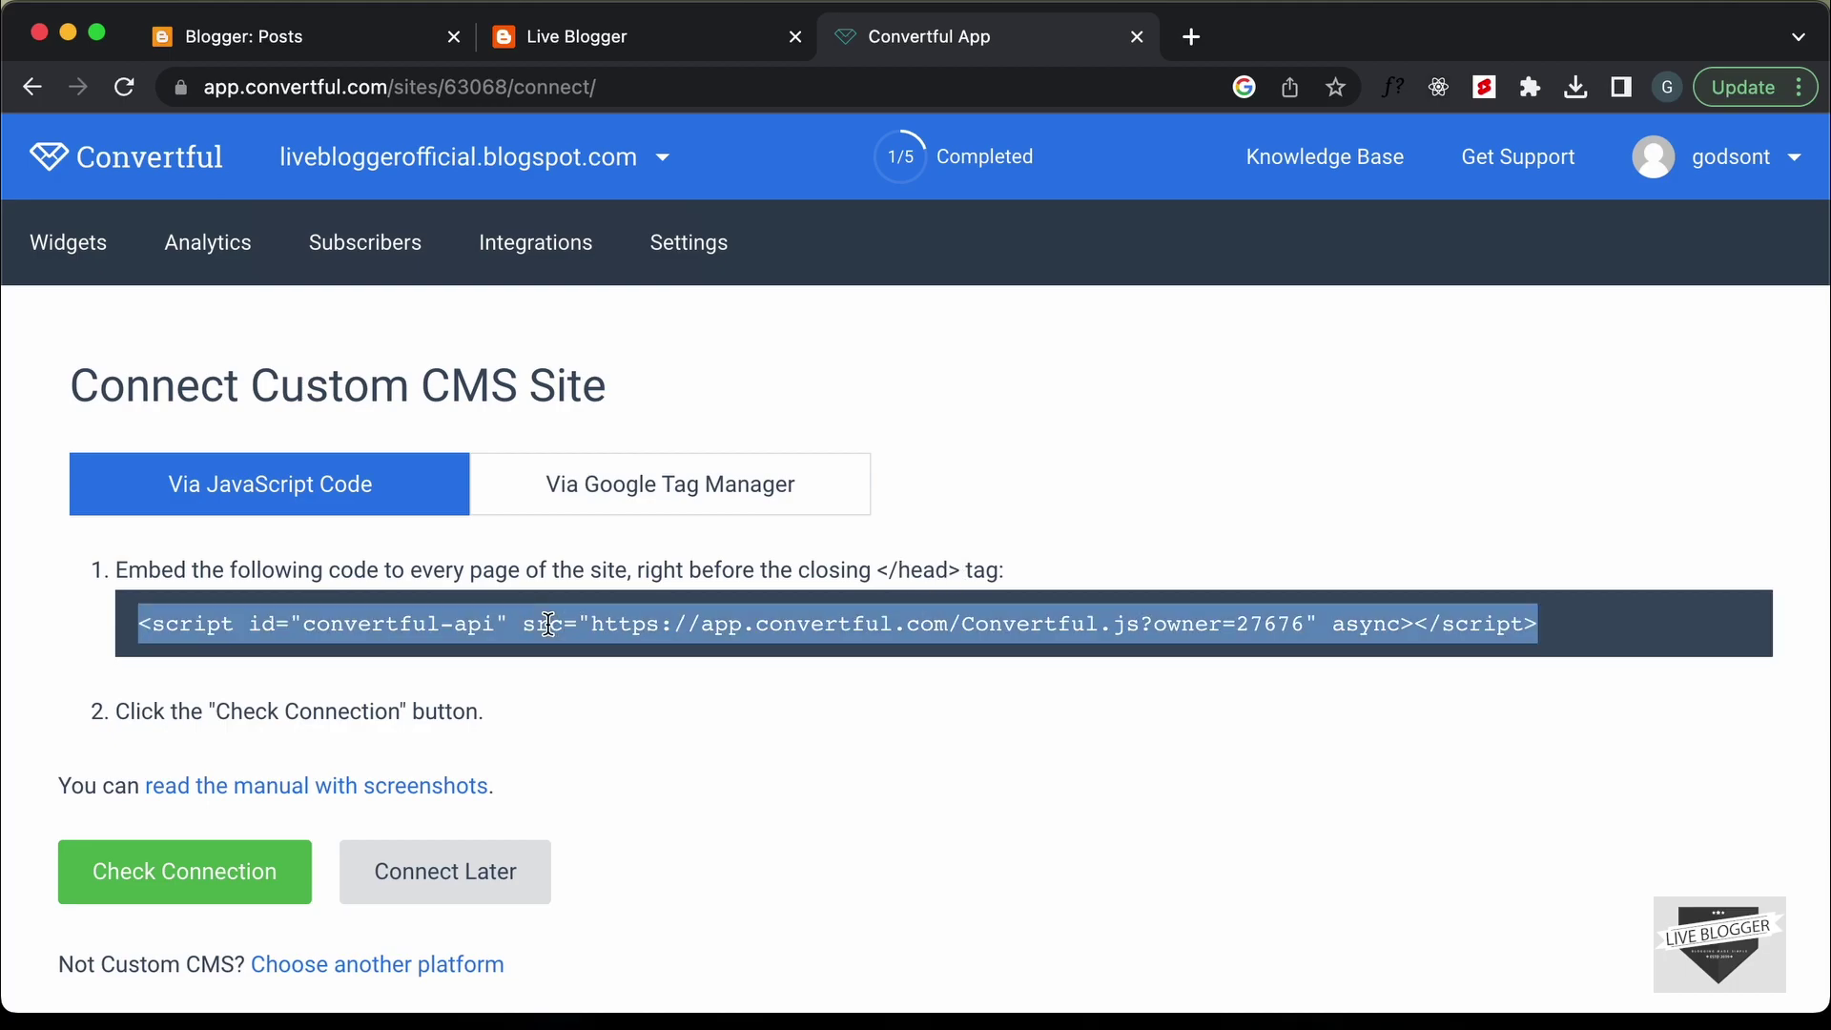
left_click(685, 49)
left_click(370, 59)
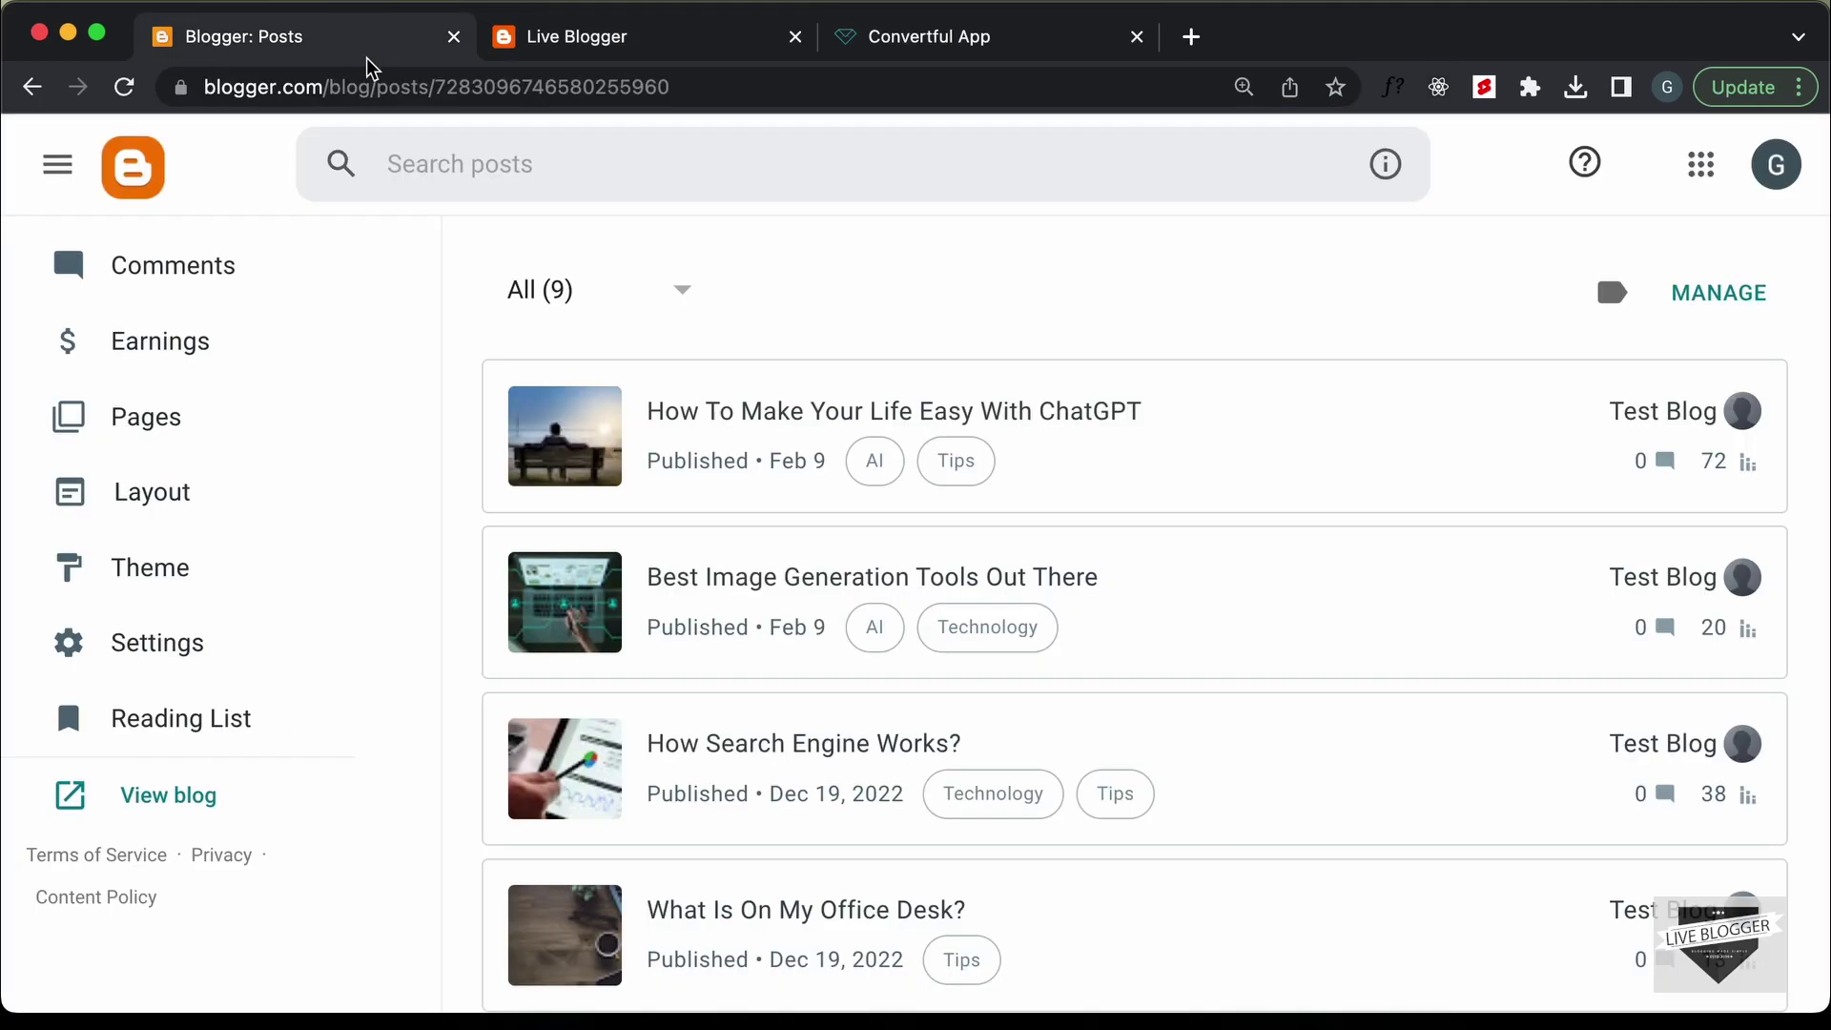
scroll(262, 487, "up", 4)
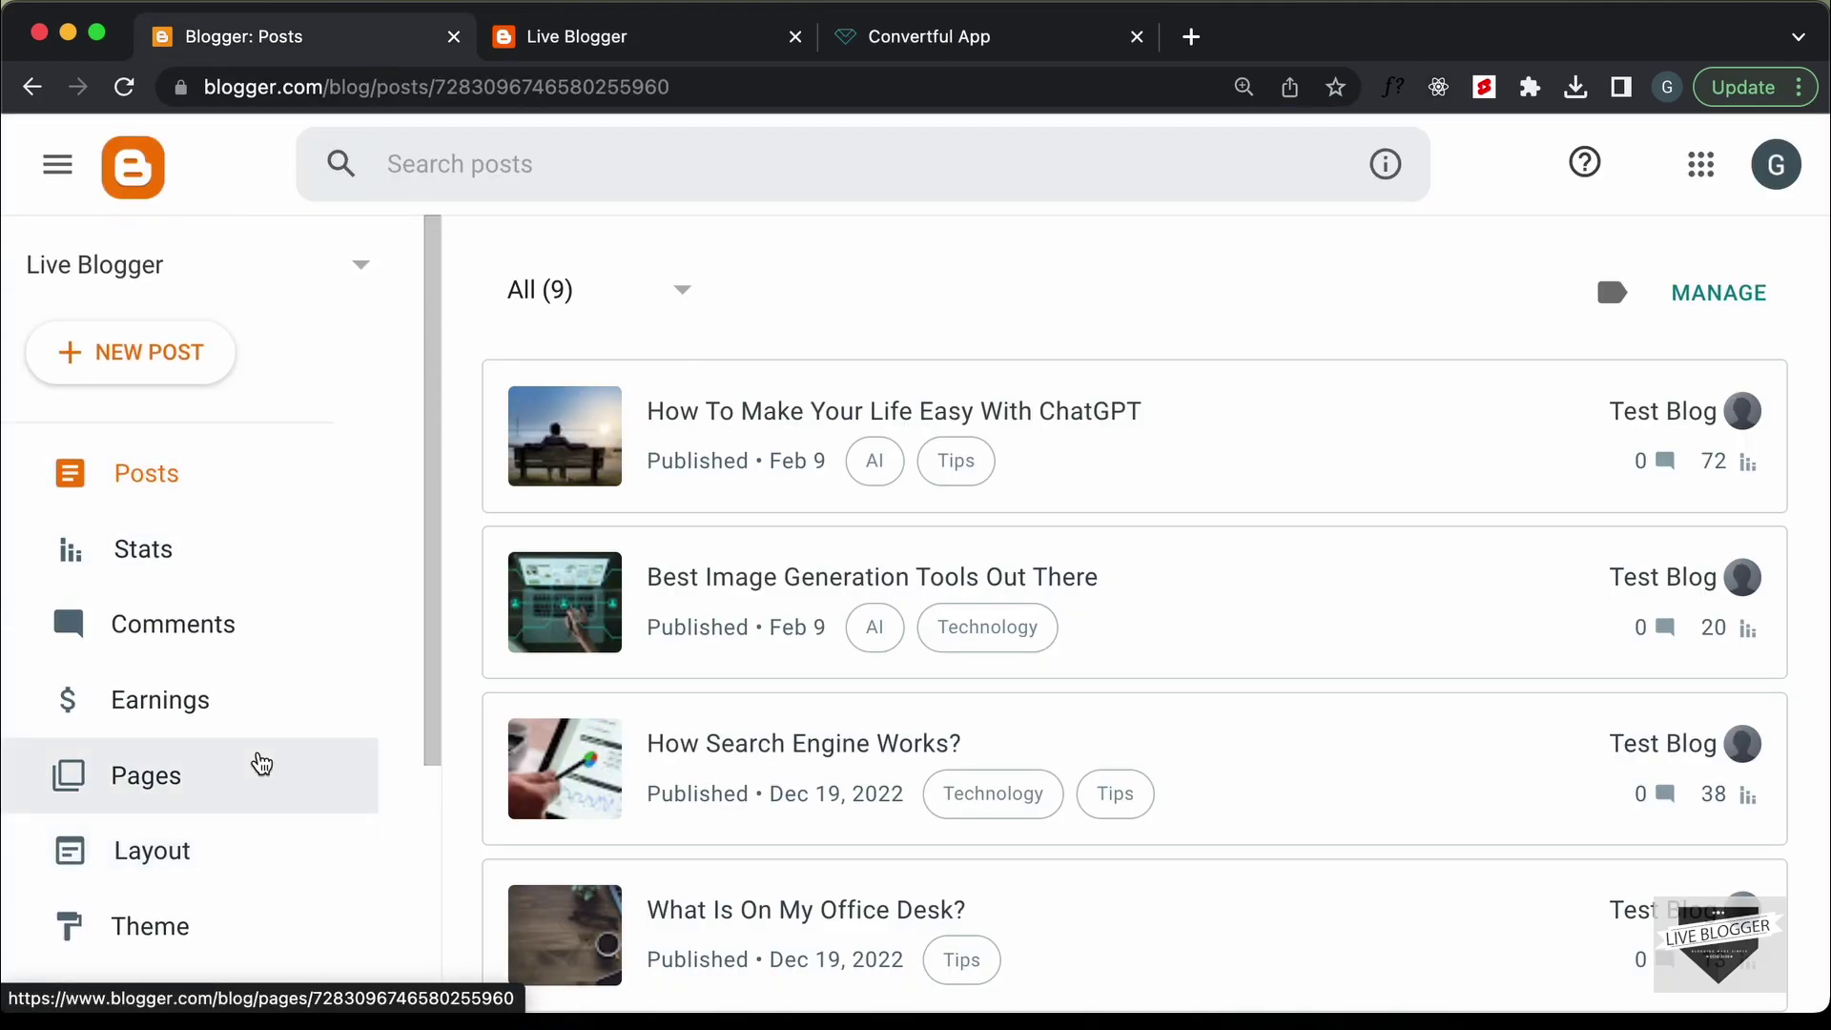
scroll(262, 764, "down", 2)
left_click(204, 792)
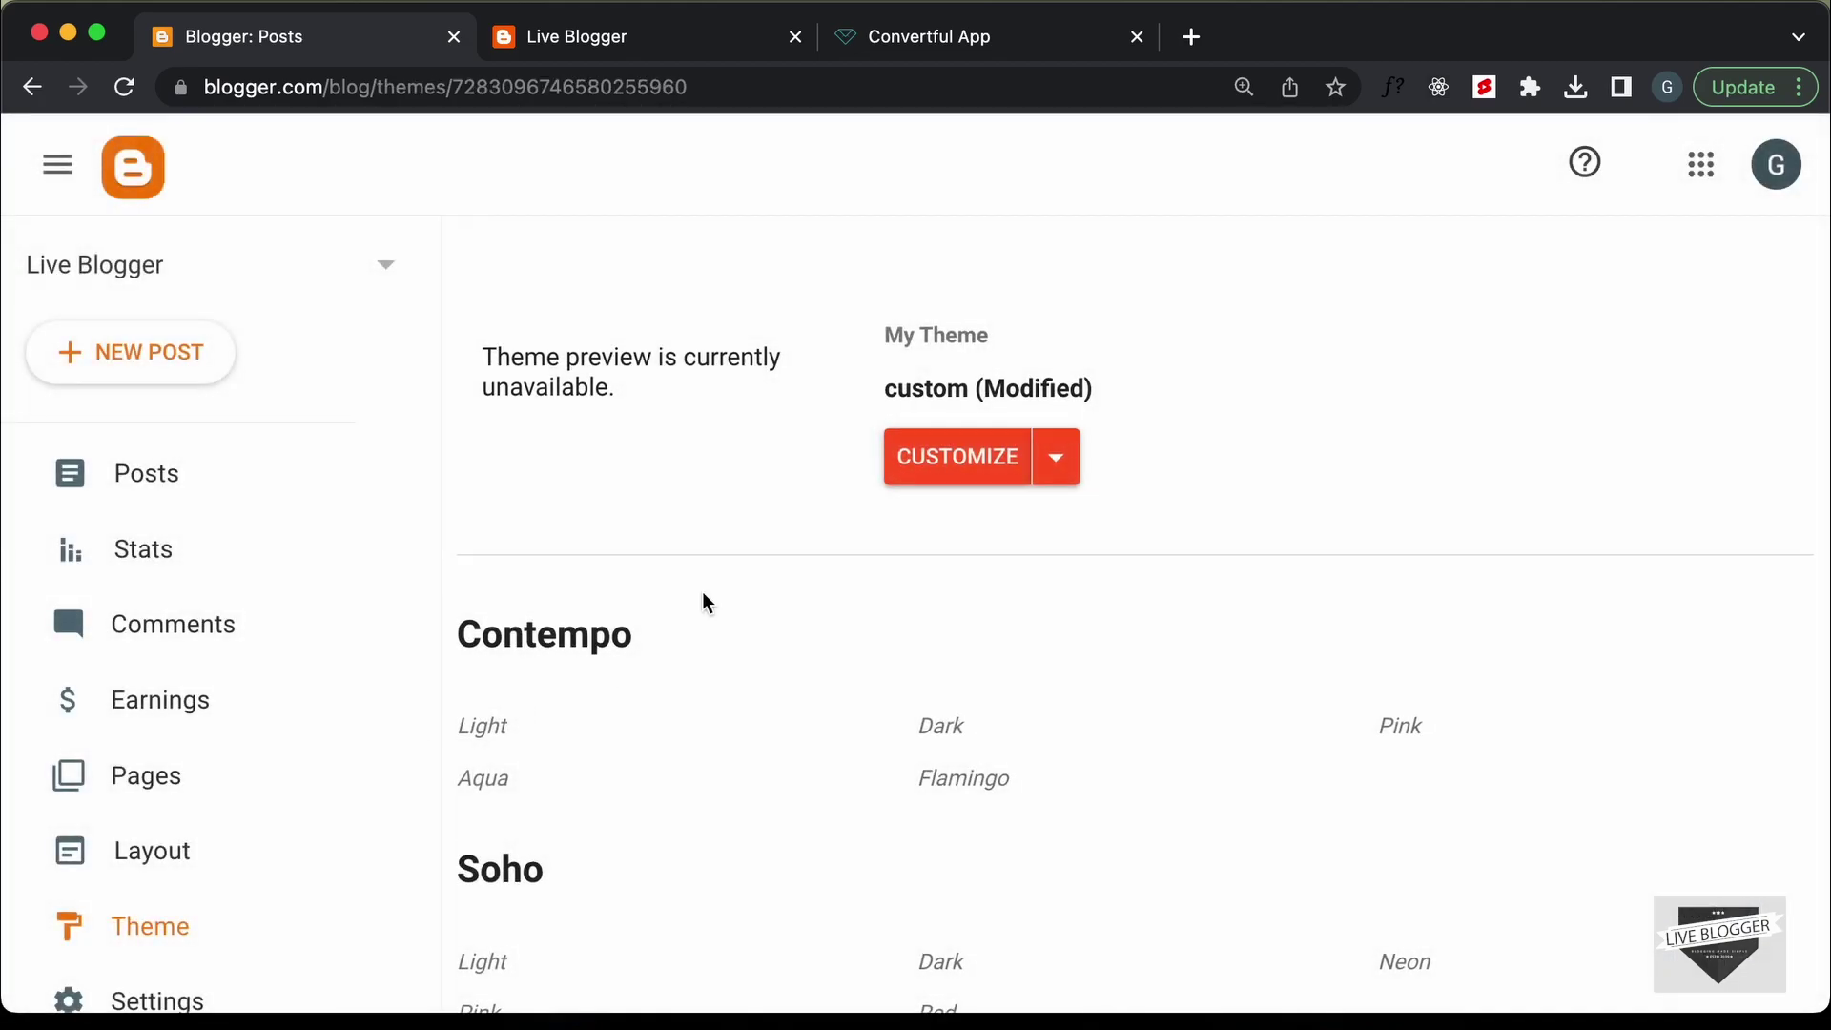
left_click(1055, 459)
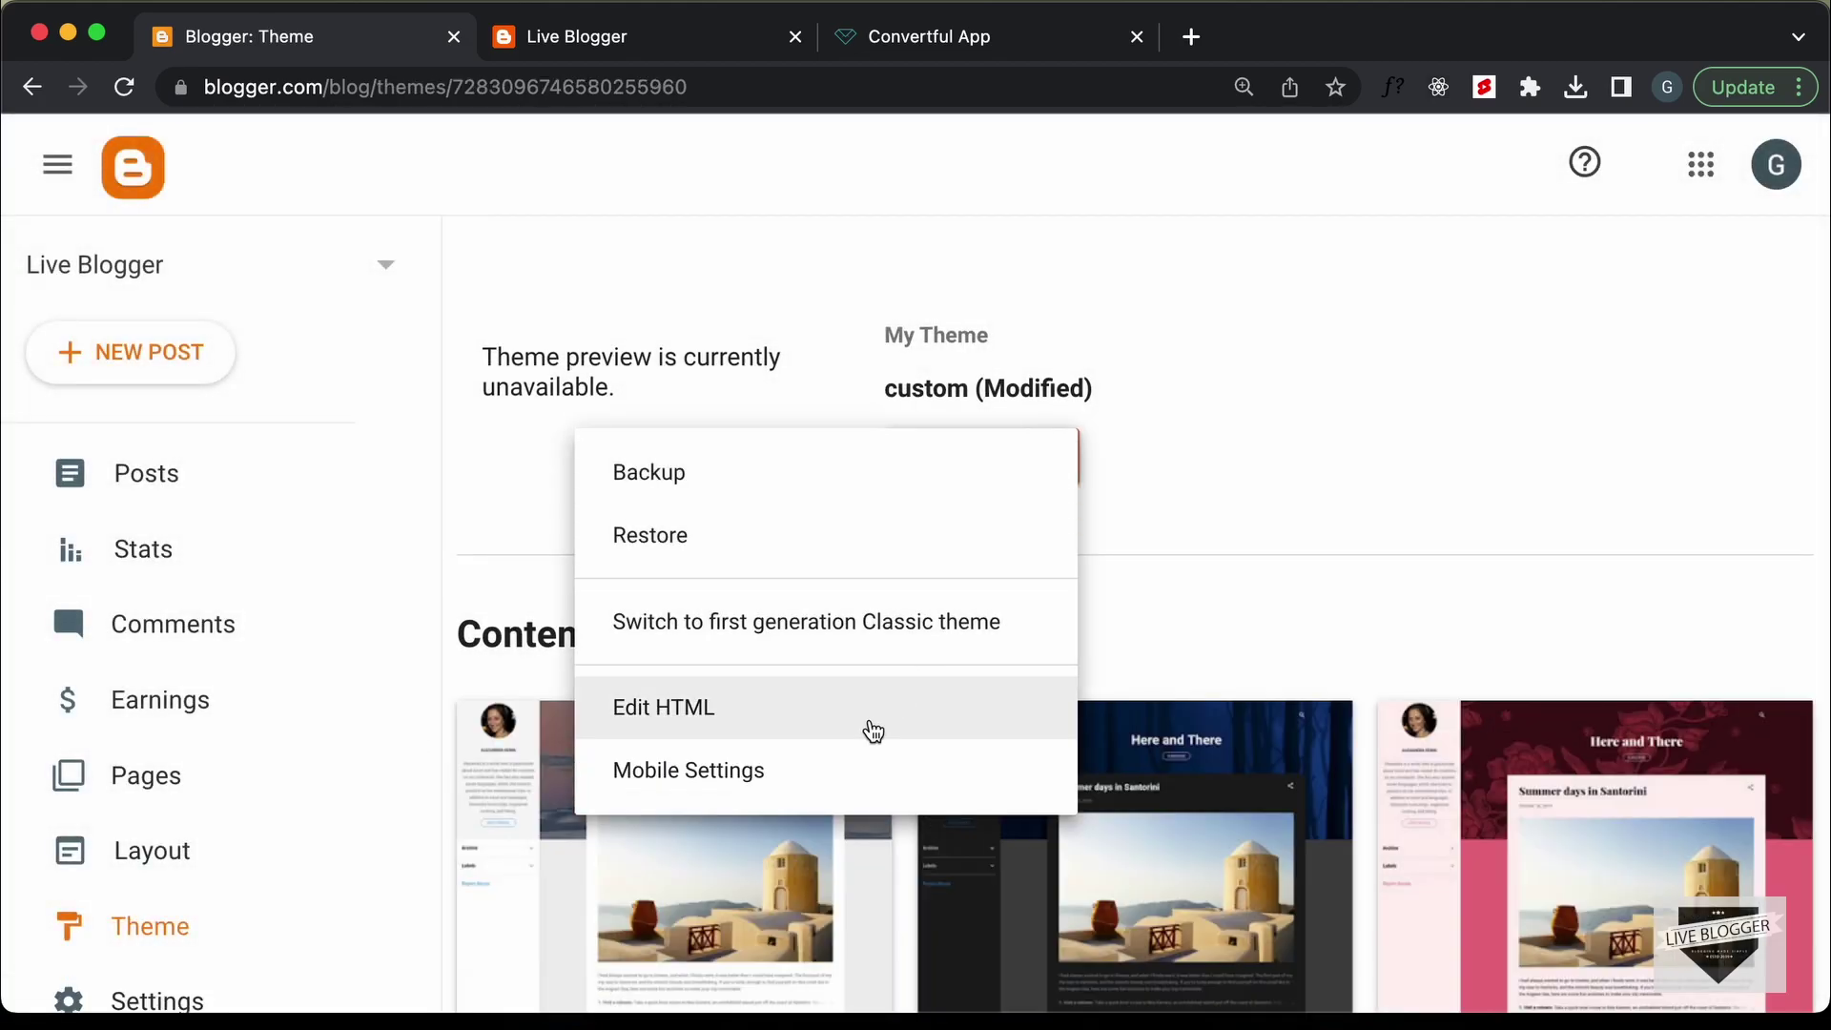
left_click(874, 732)
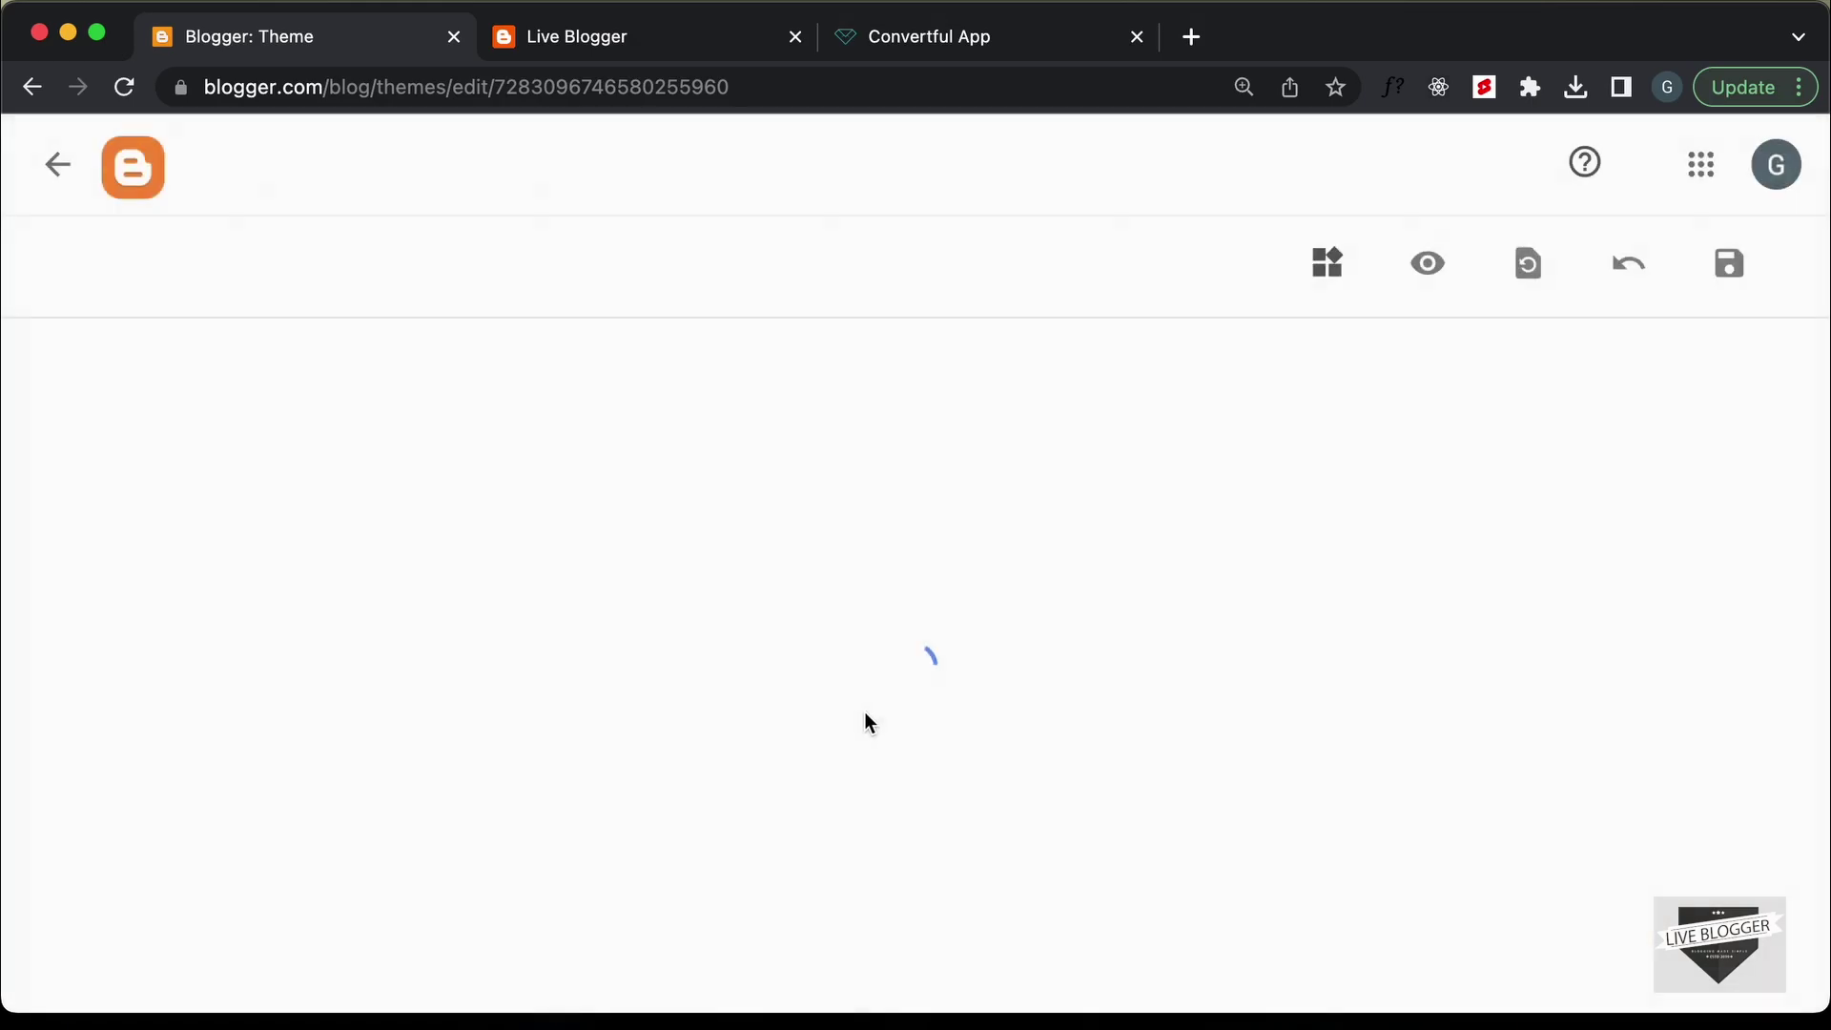
- Find the closing </head> tag in the theme code, insert the convertful-api script just before it, and save the theme
left_click(735, 524)
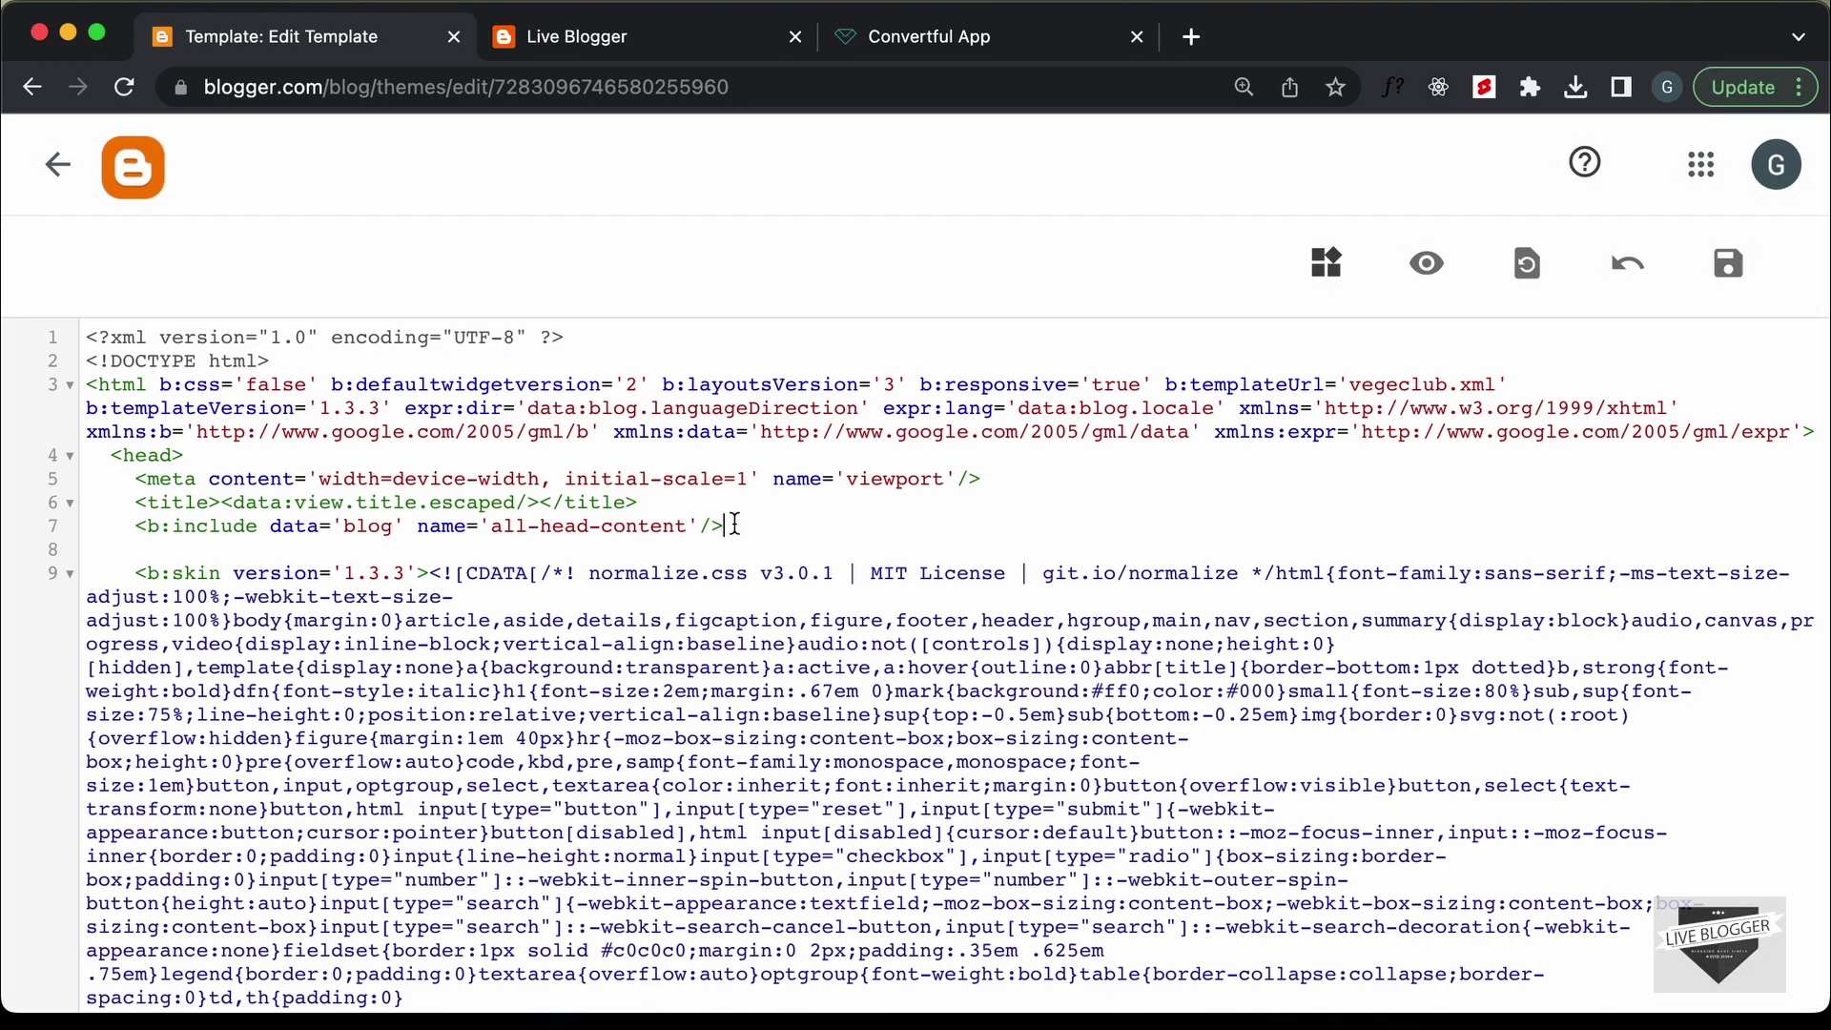
key("super+f")
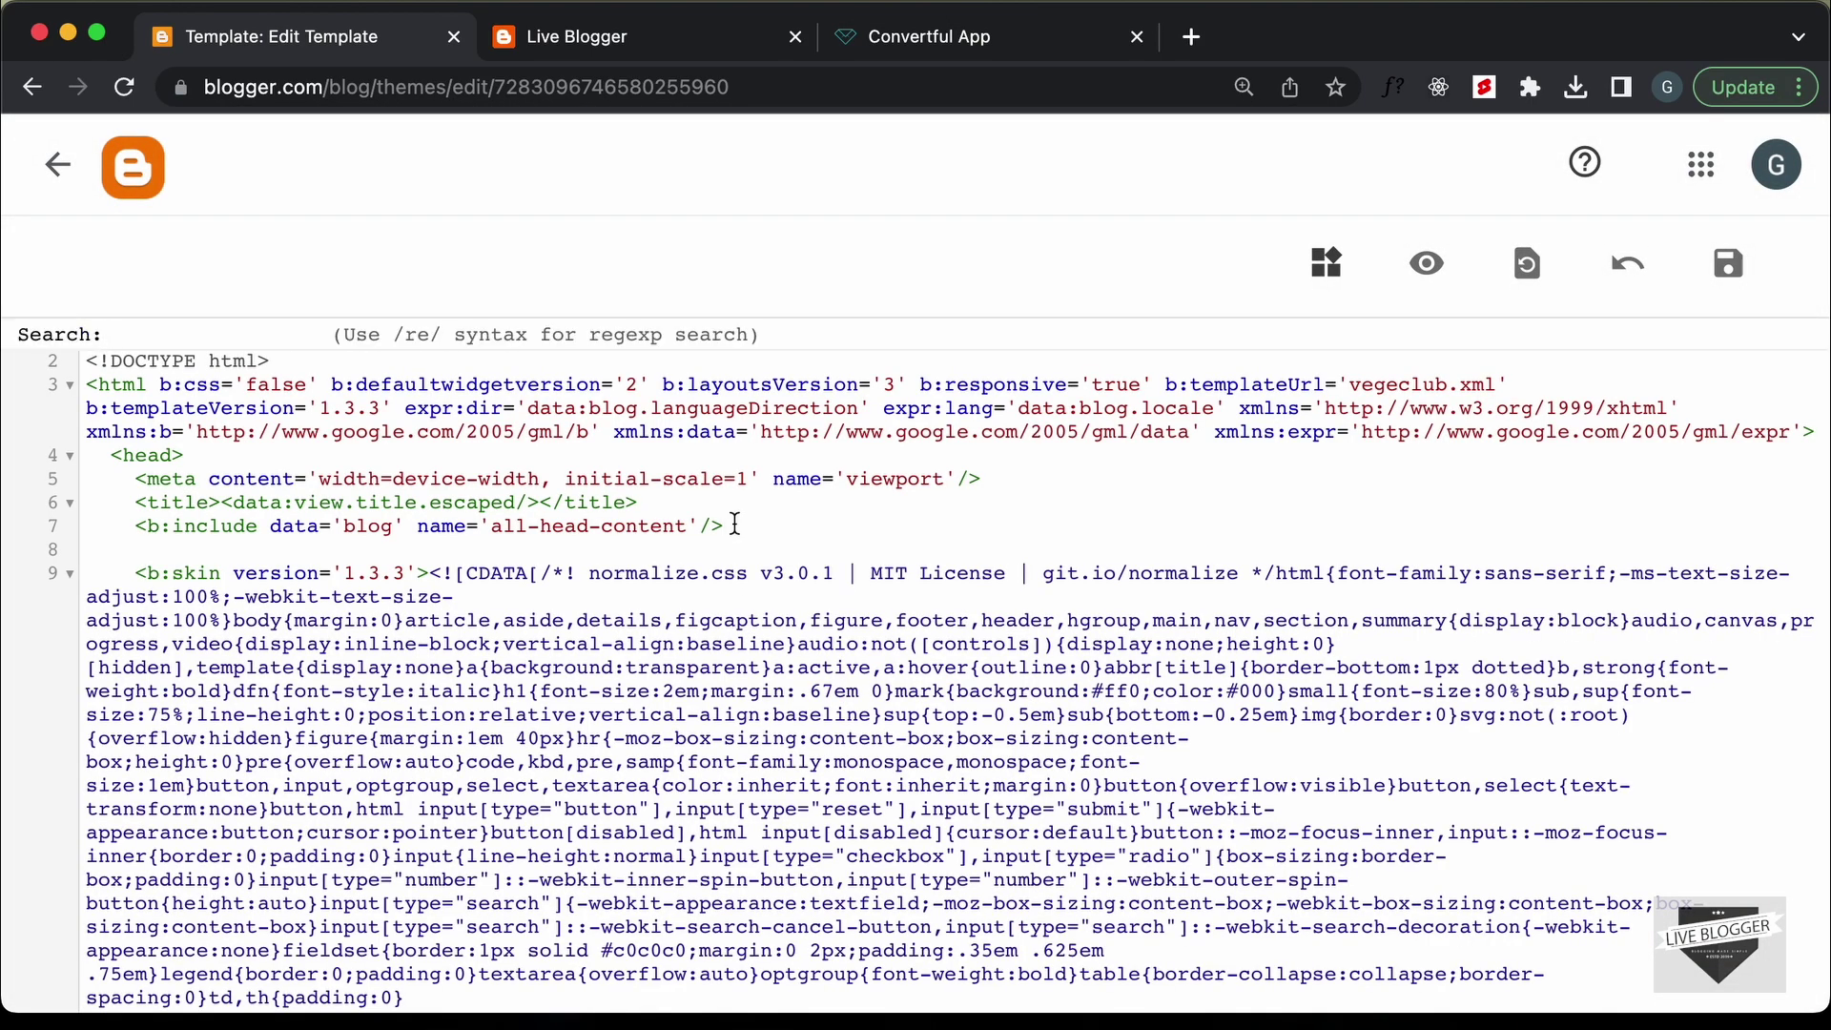
type("</head")
key("Return")
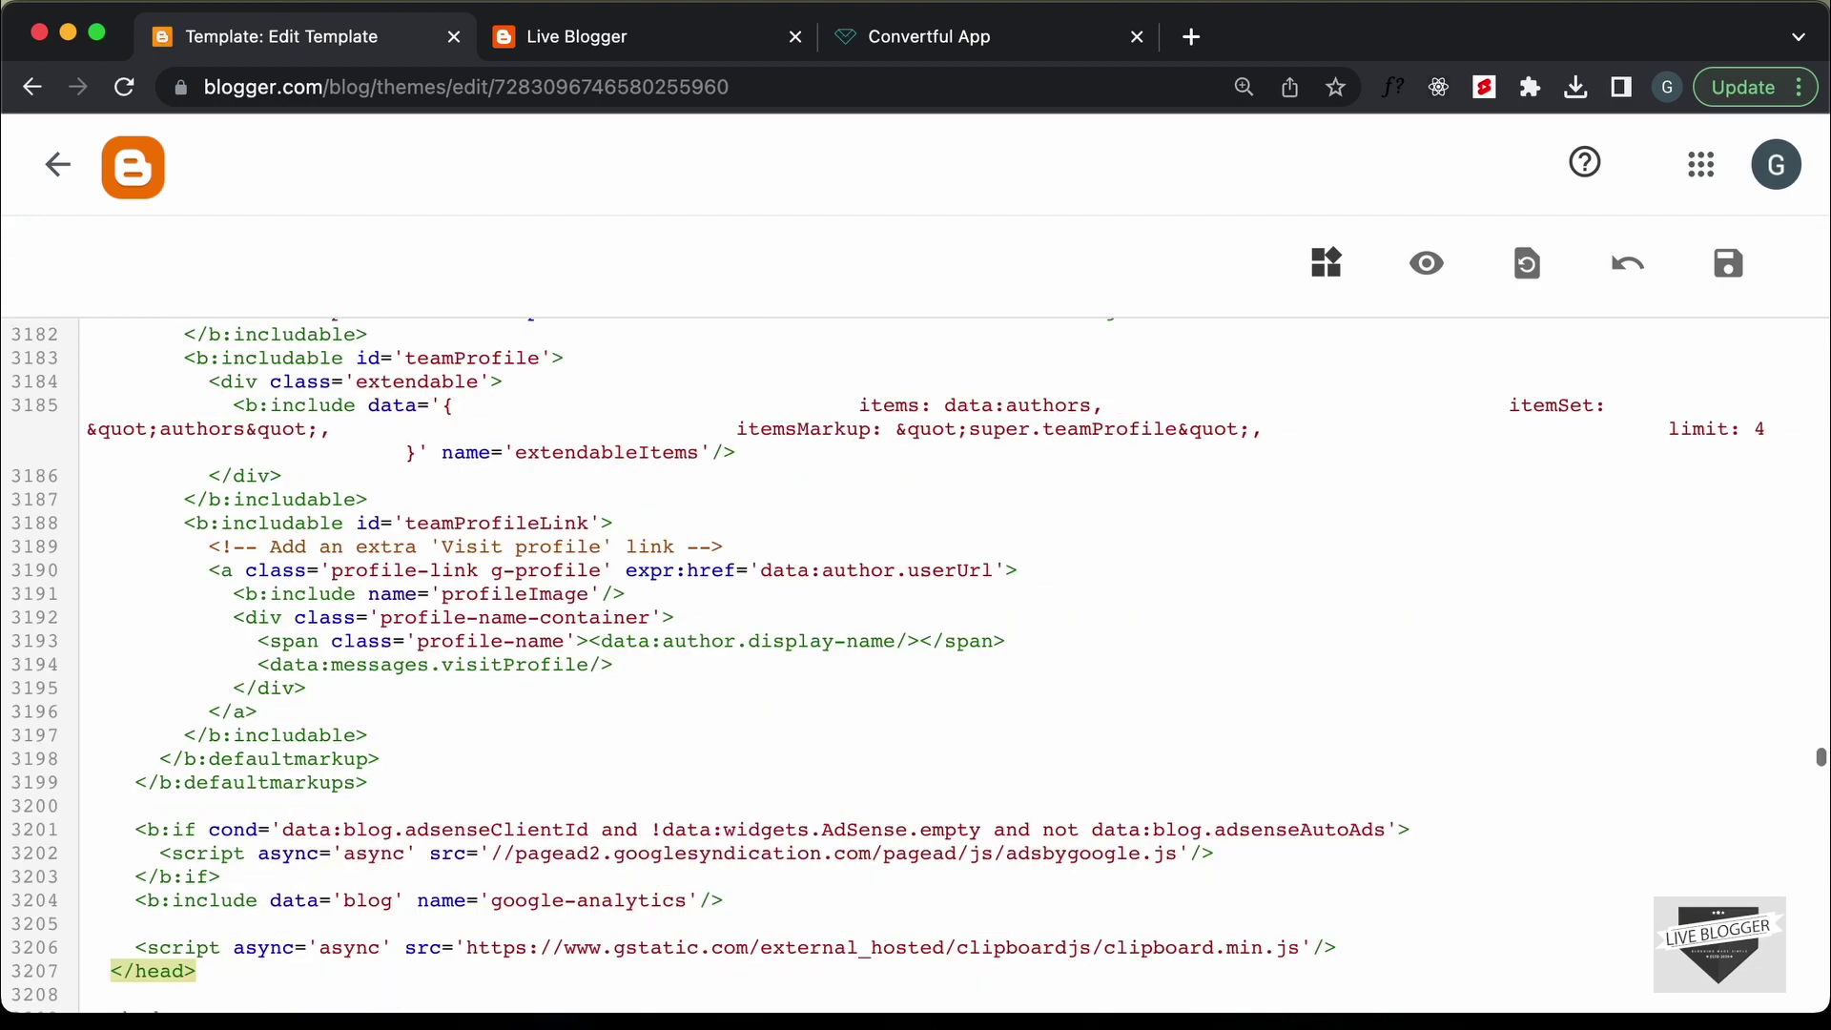
scroll(297, 668, "down", 5)
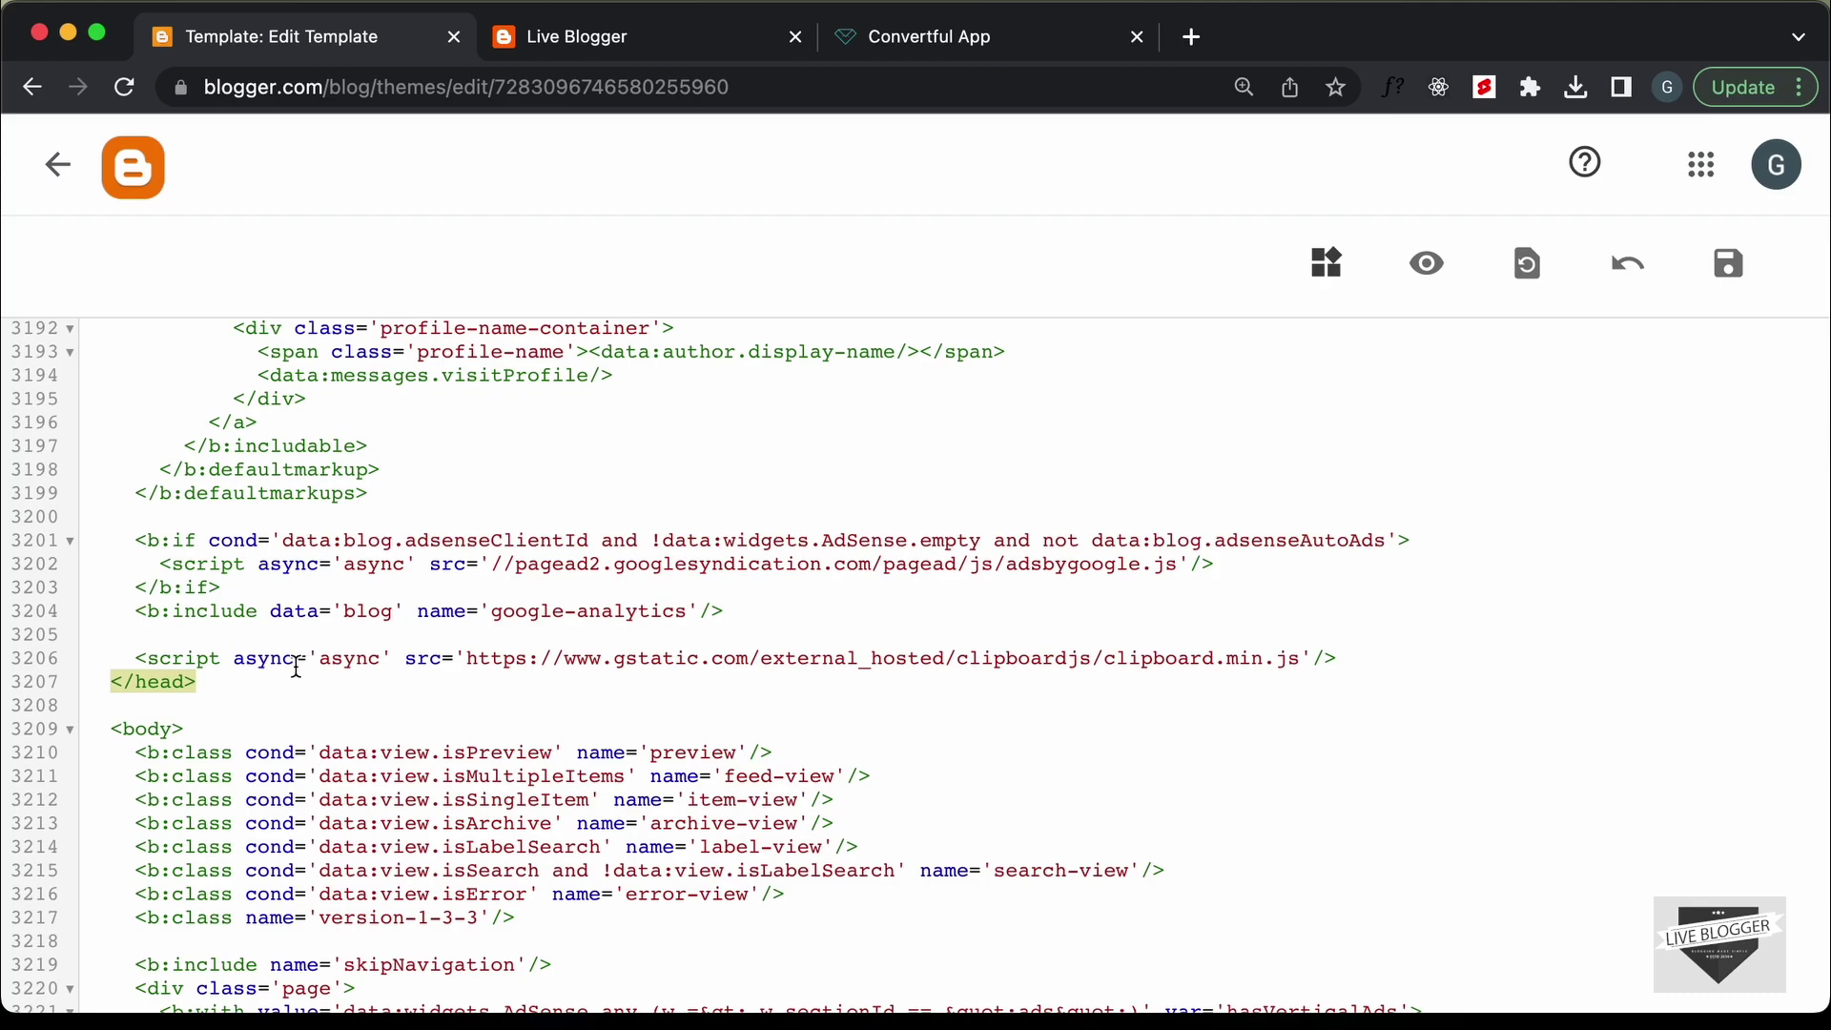
left_click(1374, 658)
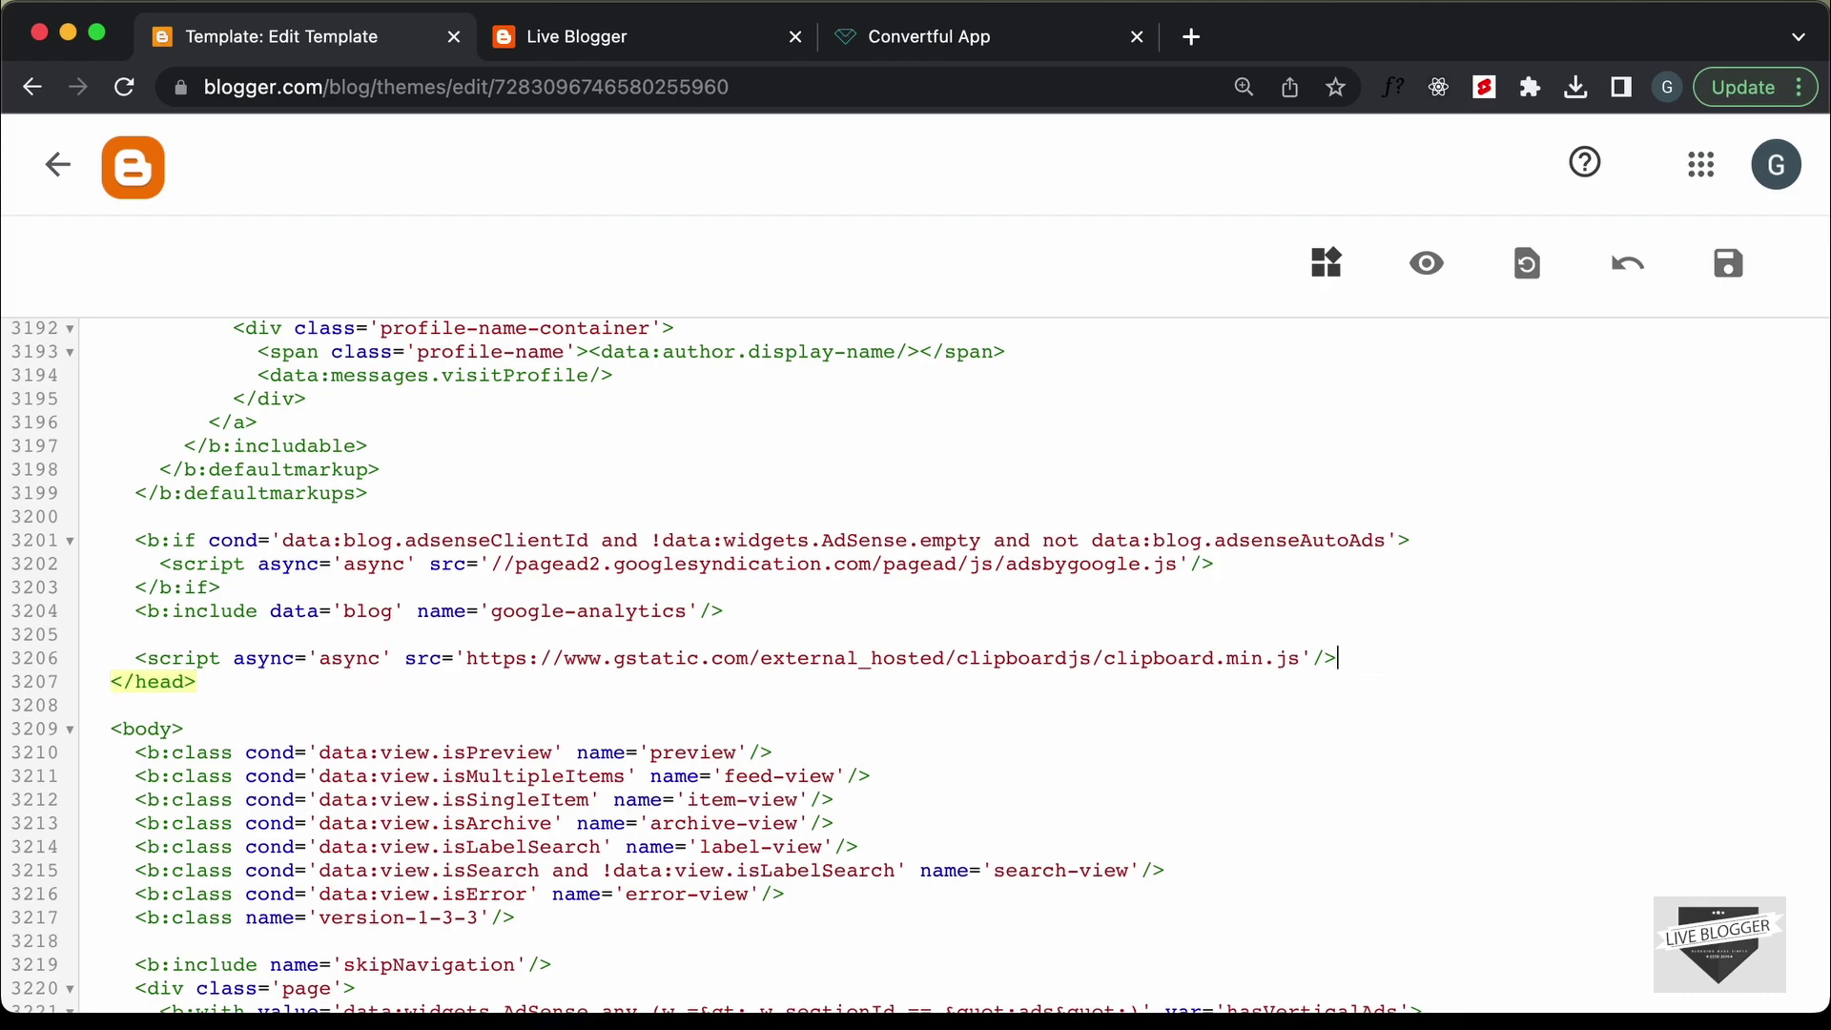
key("Return")
type("<script id=\"convertful-api\" src=\"https://app.convertful.com/Convertful.js?owner=27676\" async></script>")
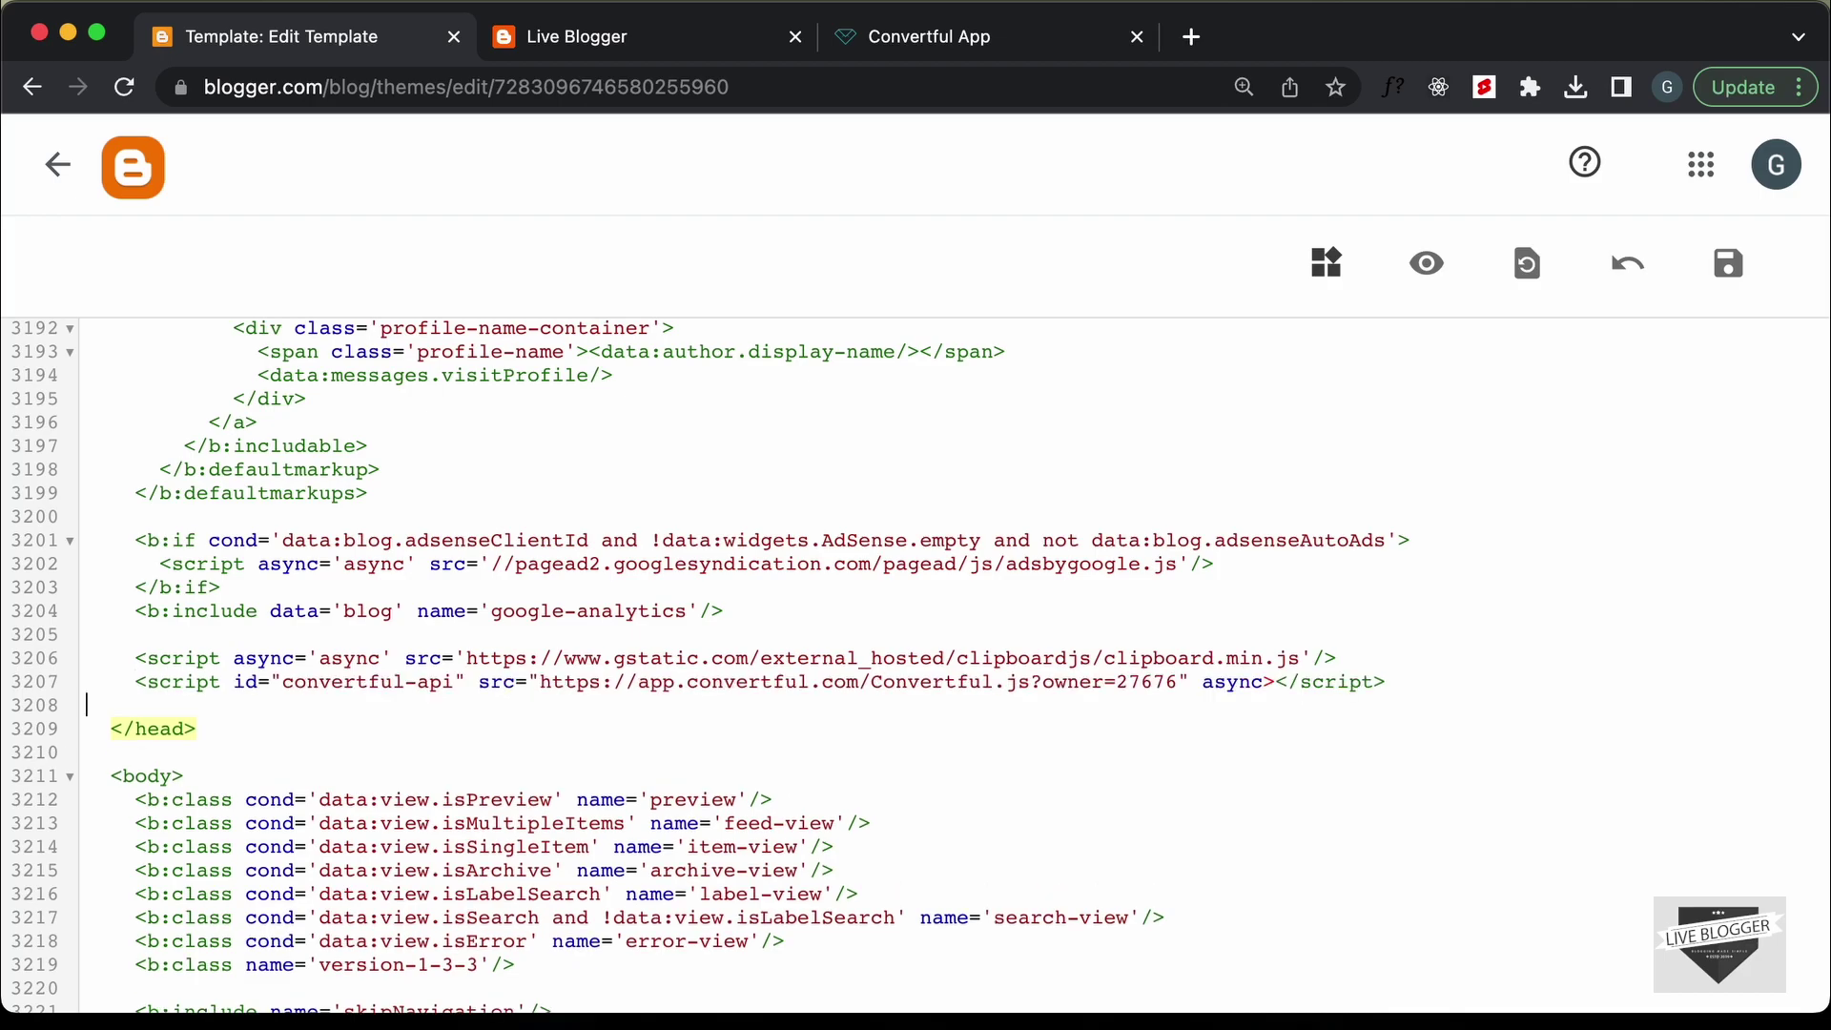
left_click(1745, 281)
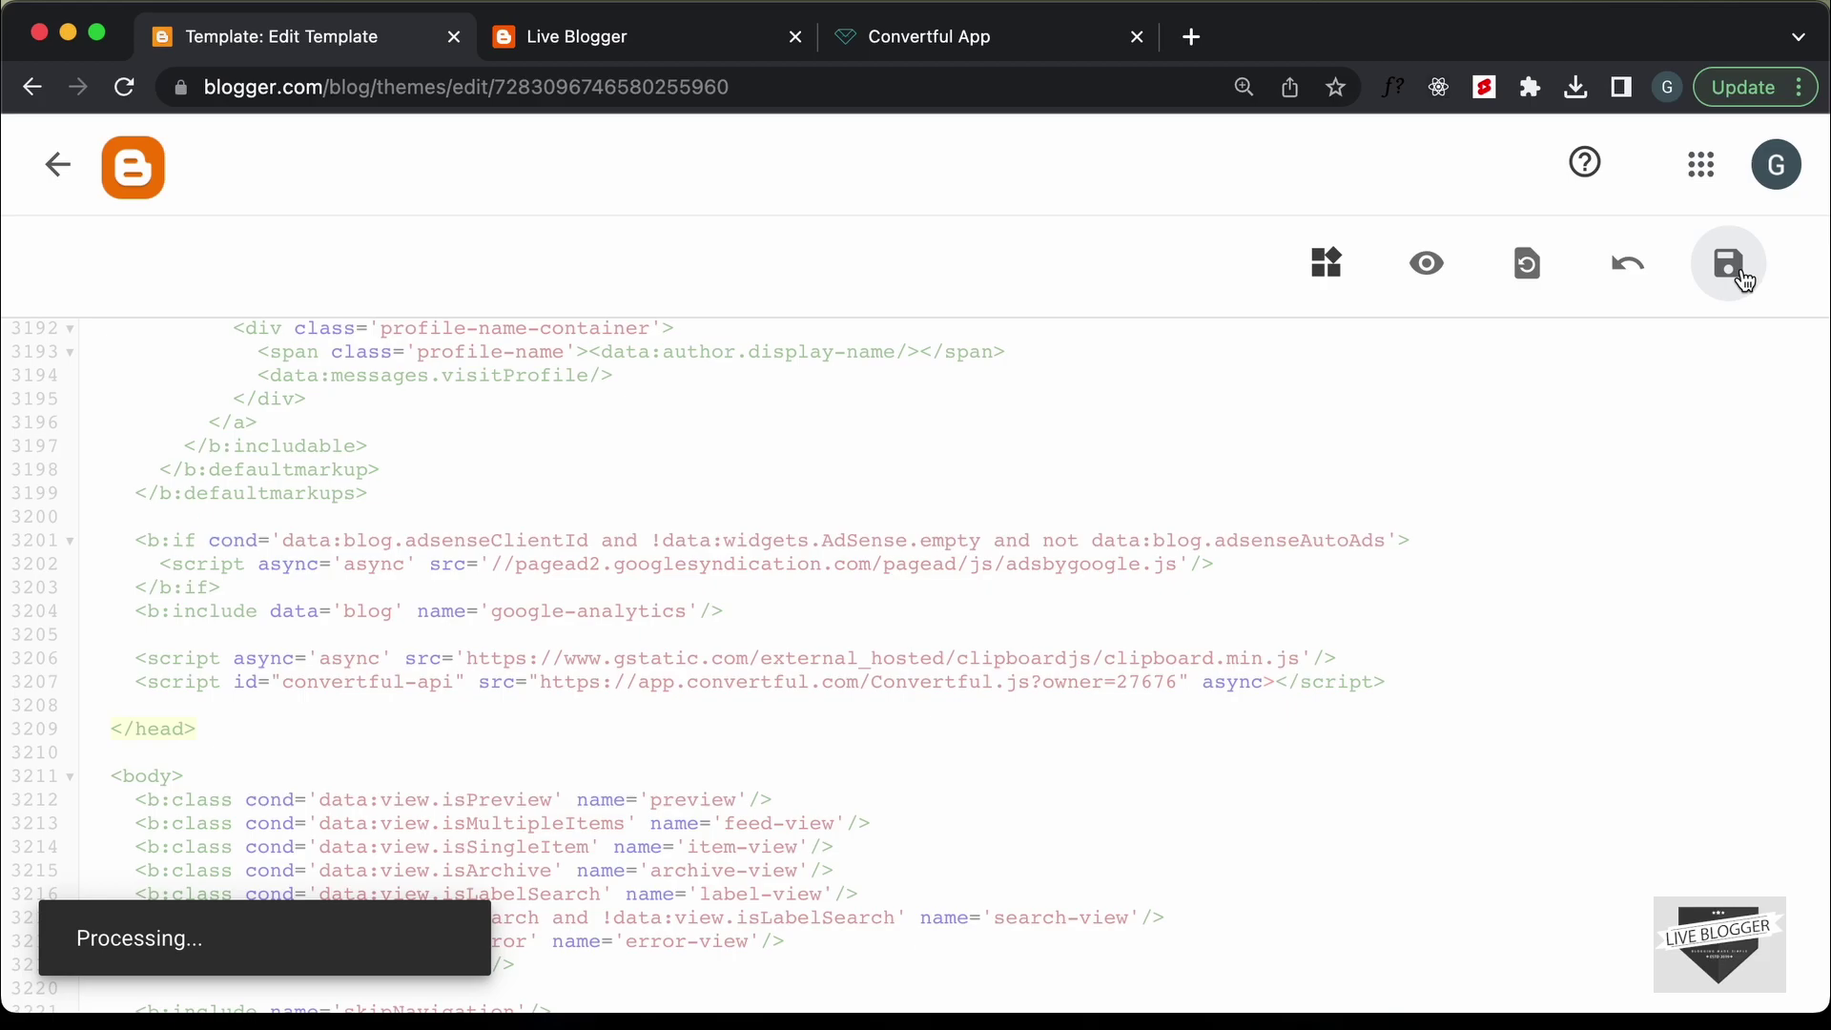
- Return to Convertful and check the connection of the custom CMS site
left_click(988, 45)
scroll(542, 586, "down", 2)
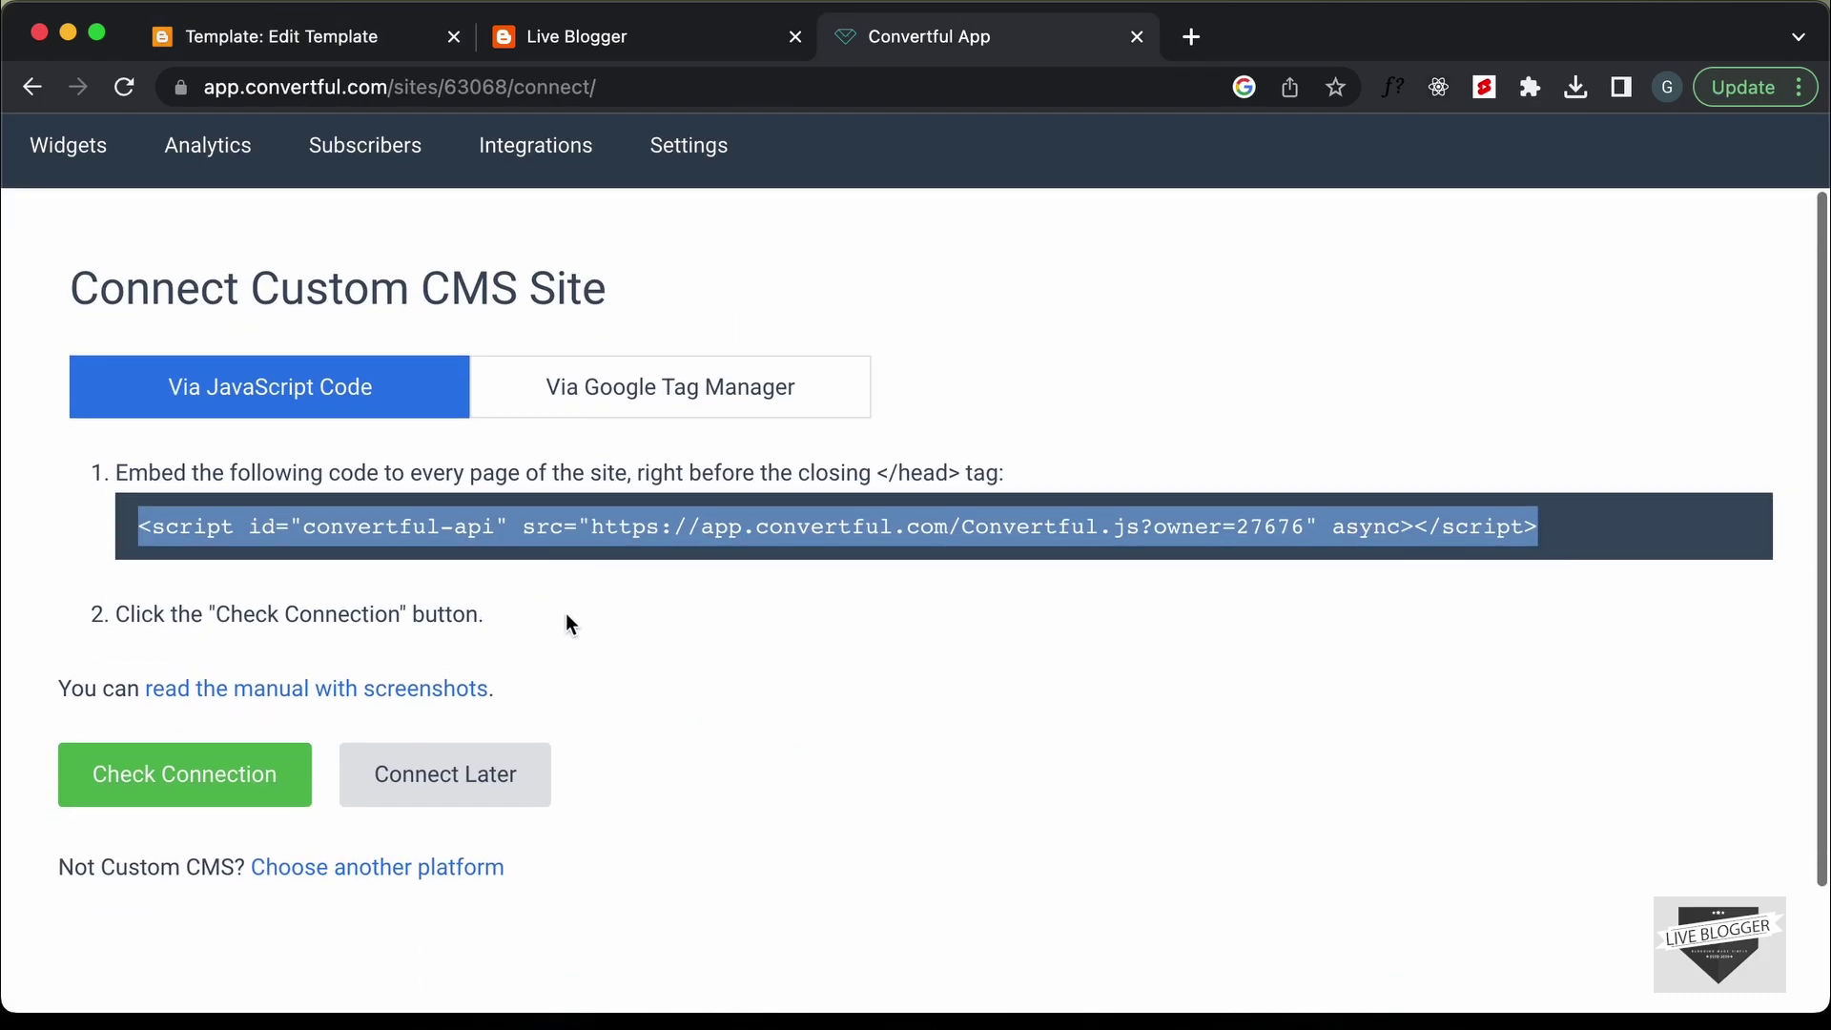
left_click(186, 793)
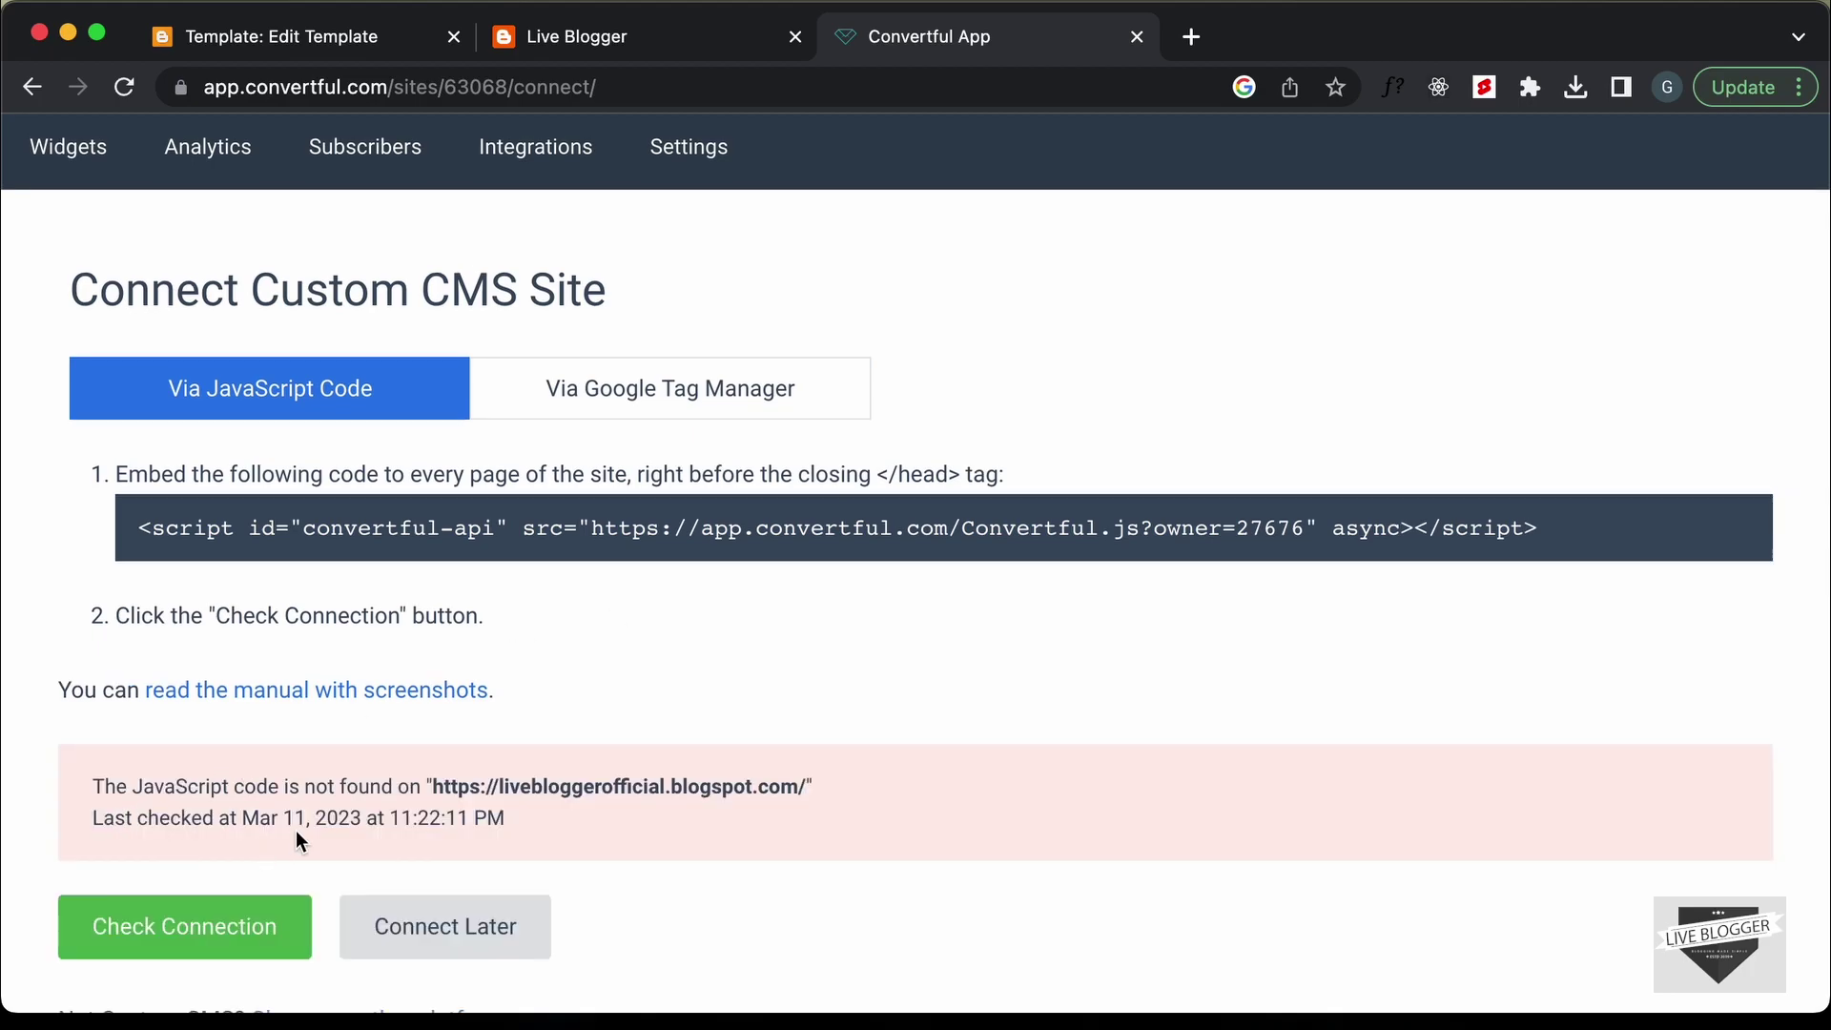
scroll(566, 799, "down", 1)
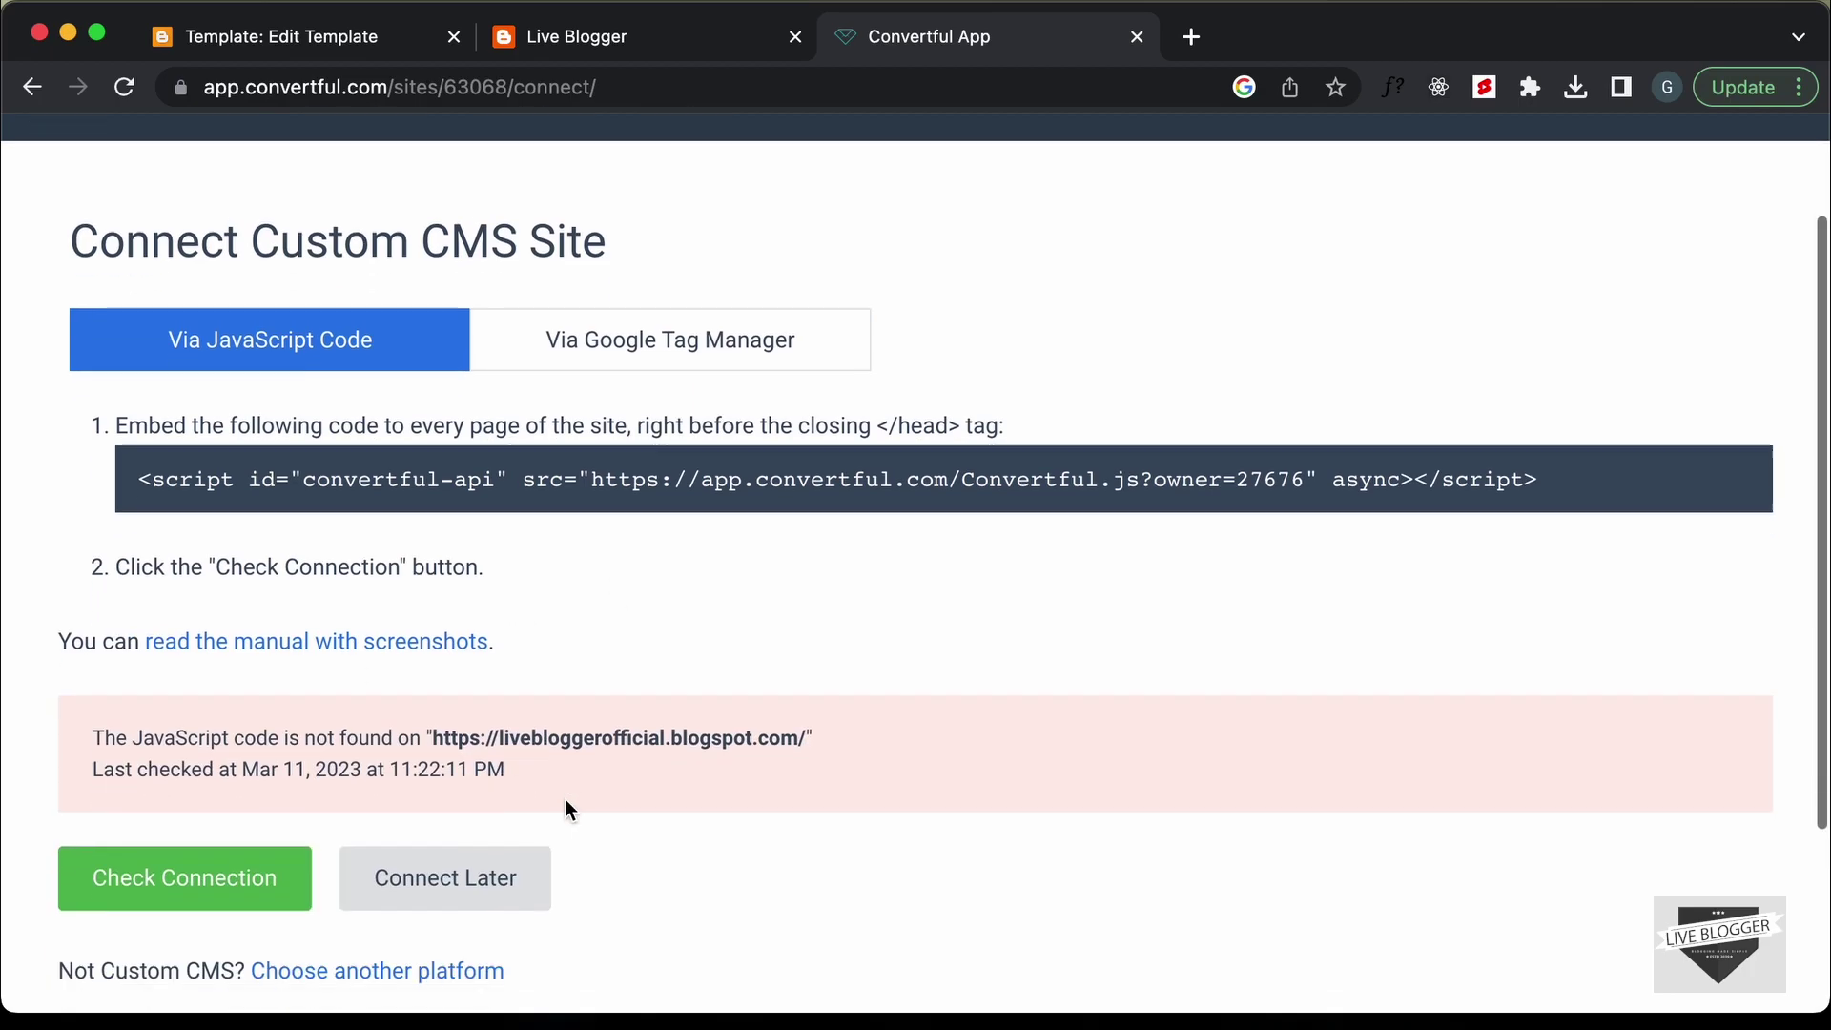
- Postpone connecting the custom CMS site and start creating a new widget
scroll(592, 553, "up", 2)
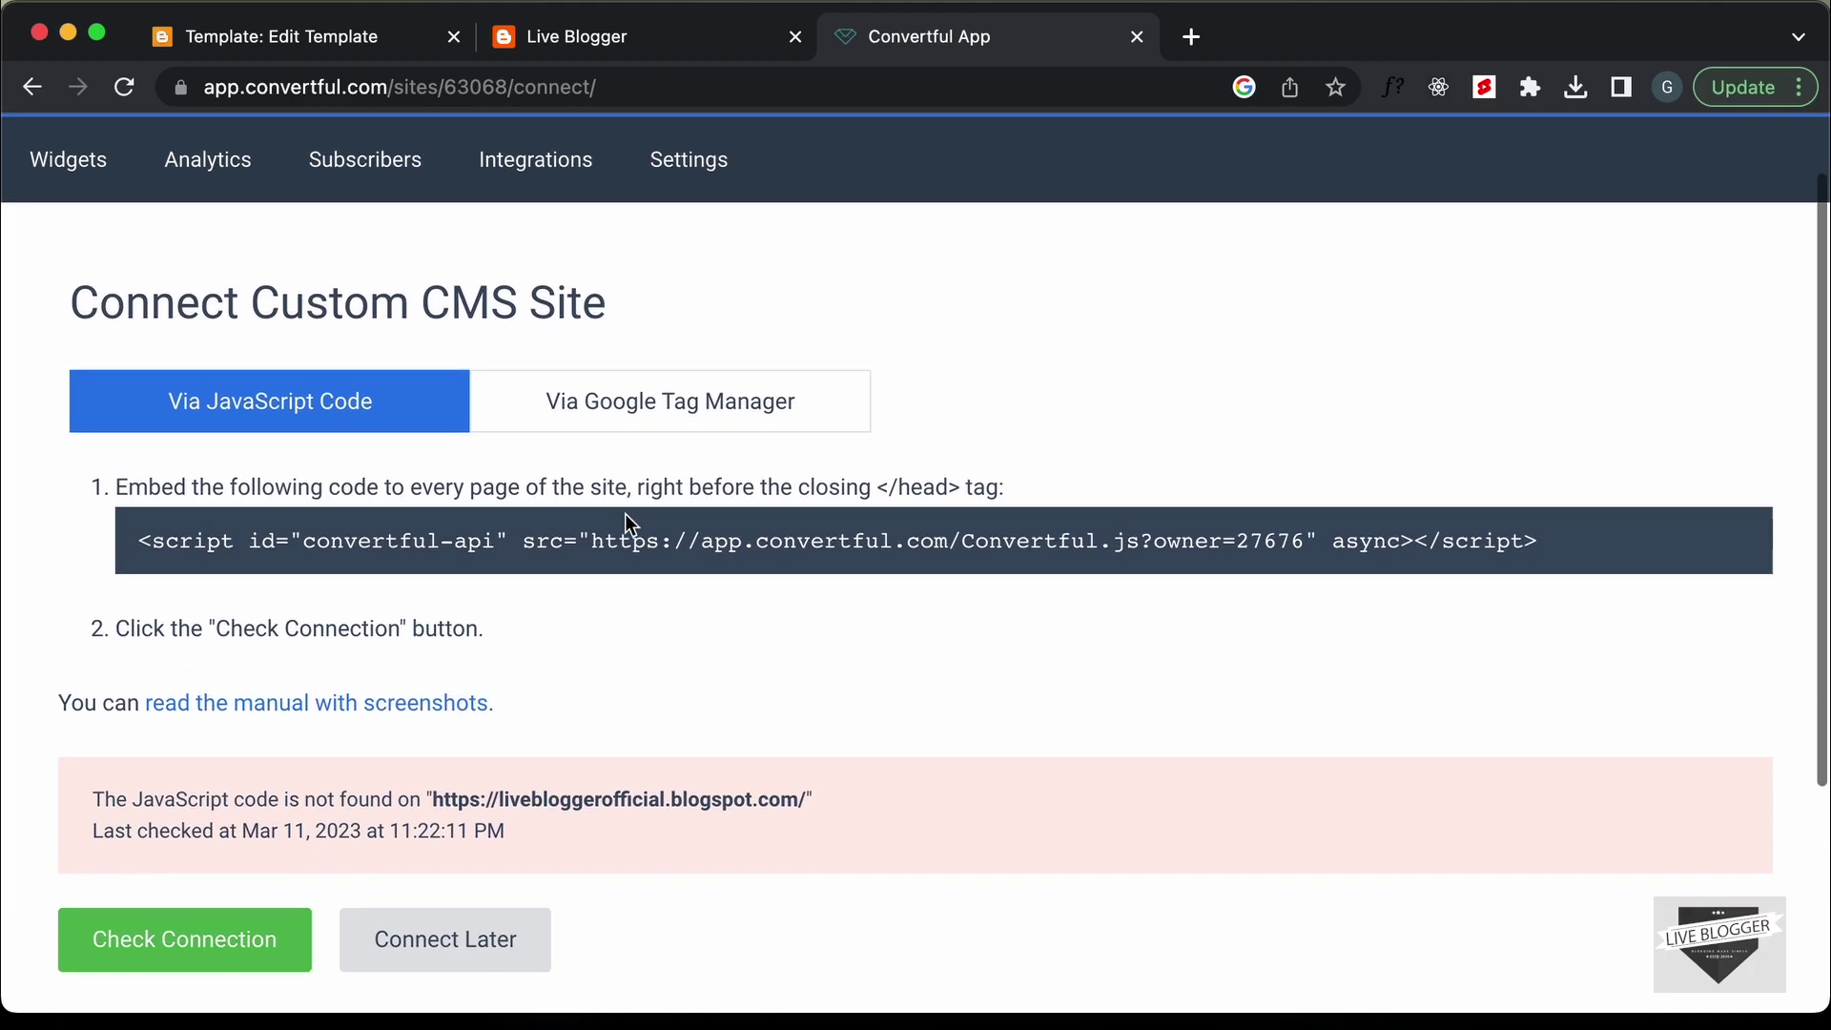
scroll(626, 515, "down", 3)
left_click(469, 832)
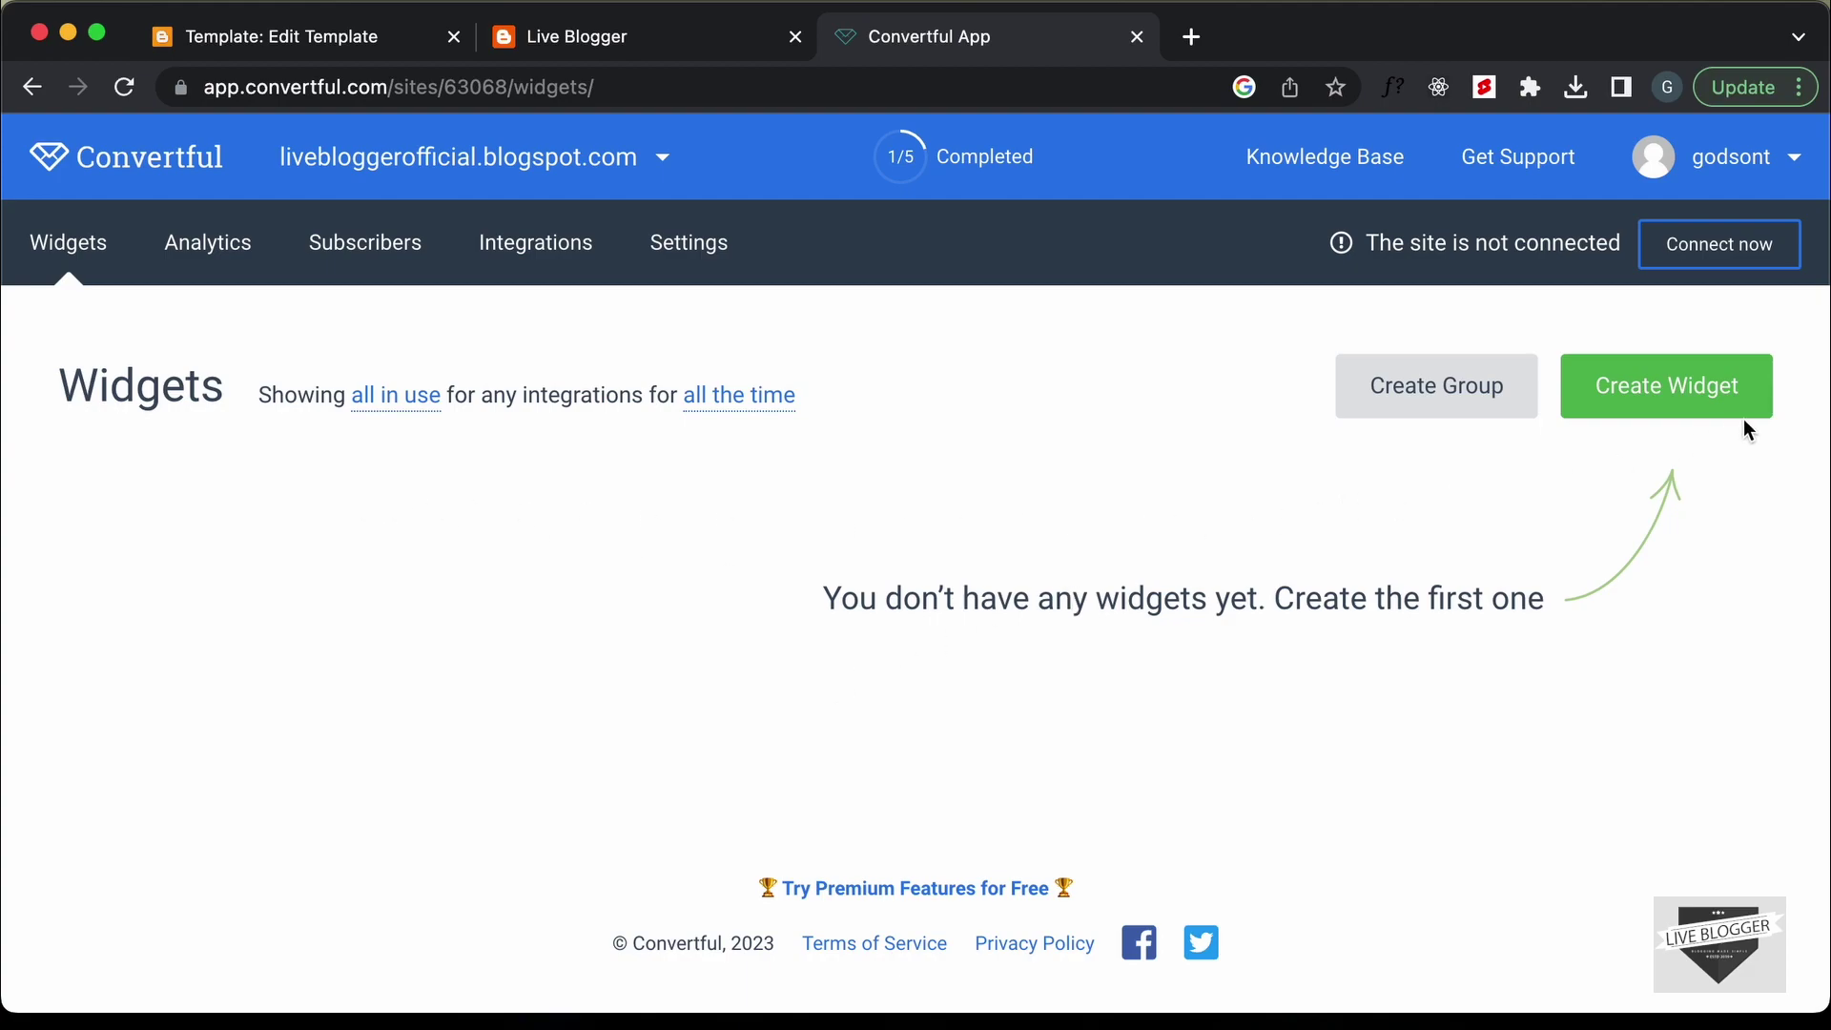
left_click(1716, 410)
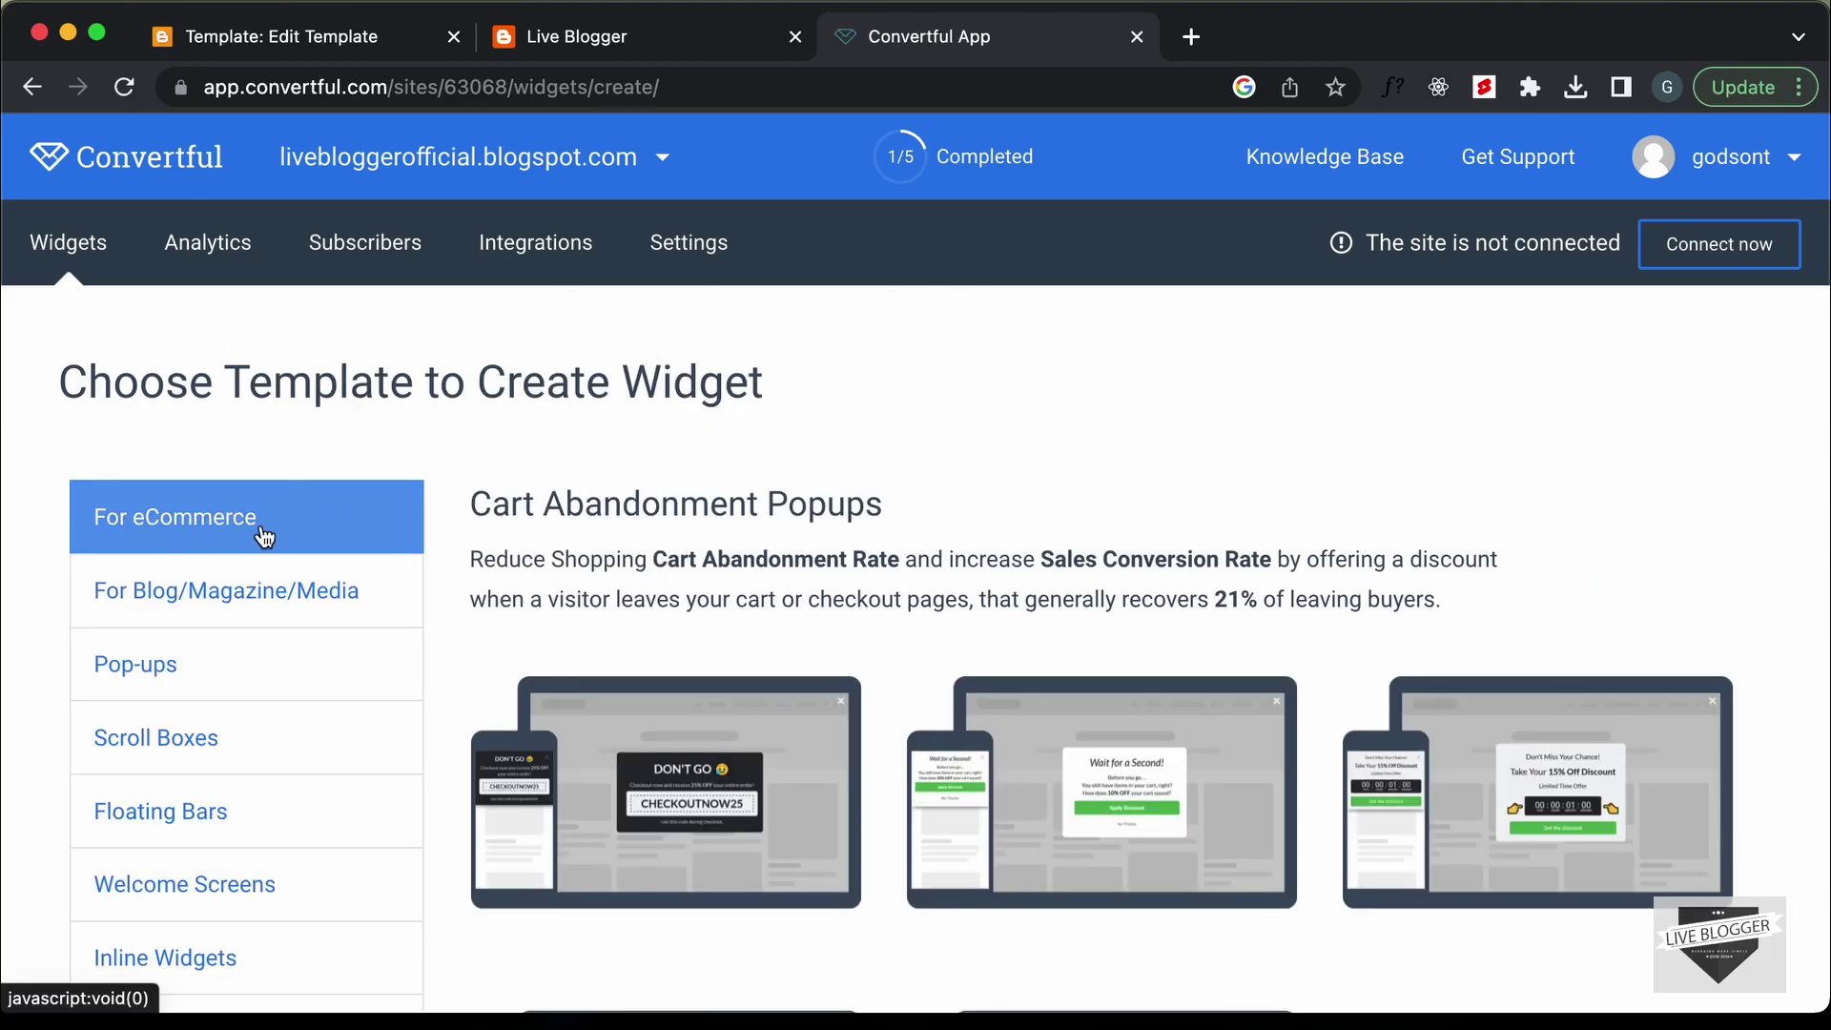
- Look through the eCommerce widget templates, including the spin-to-win and welcome discount designs
scroll(899, 534, "down", 12)
scroll(902, 618, "down", 20)
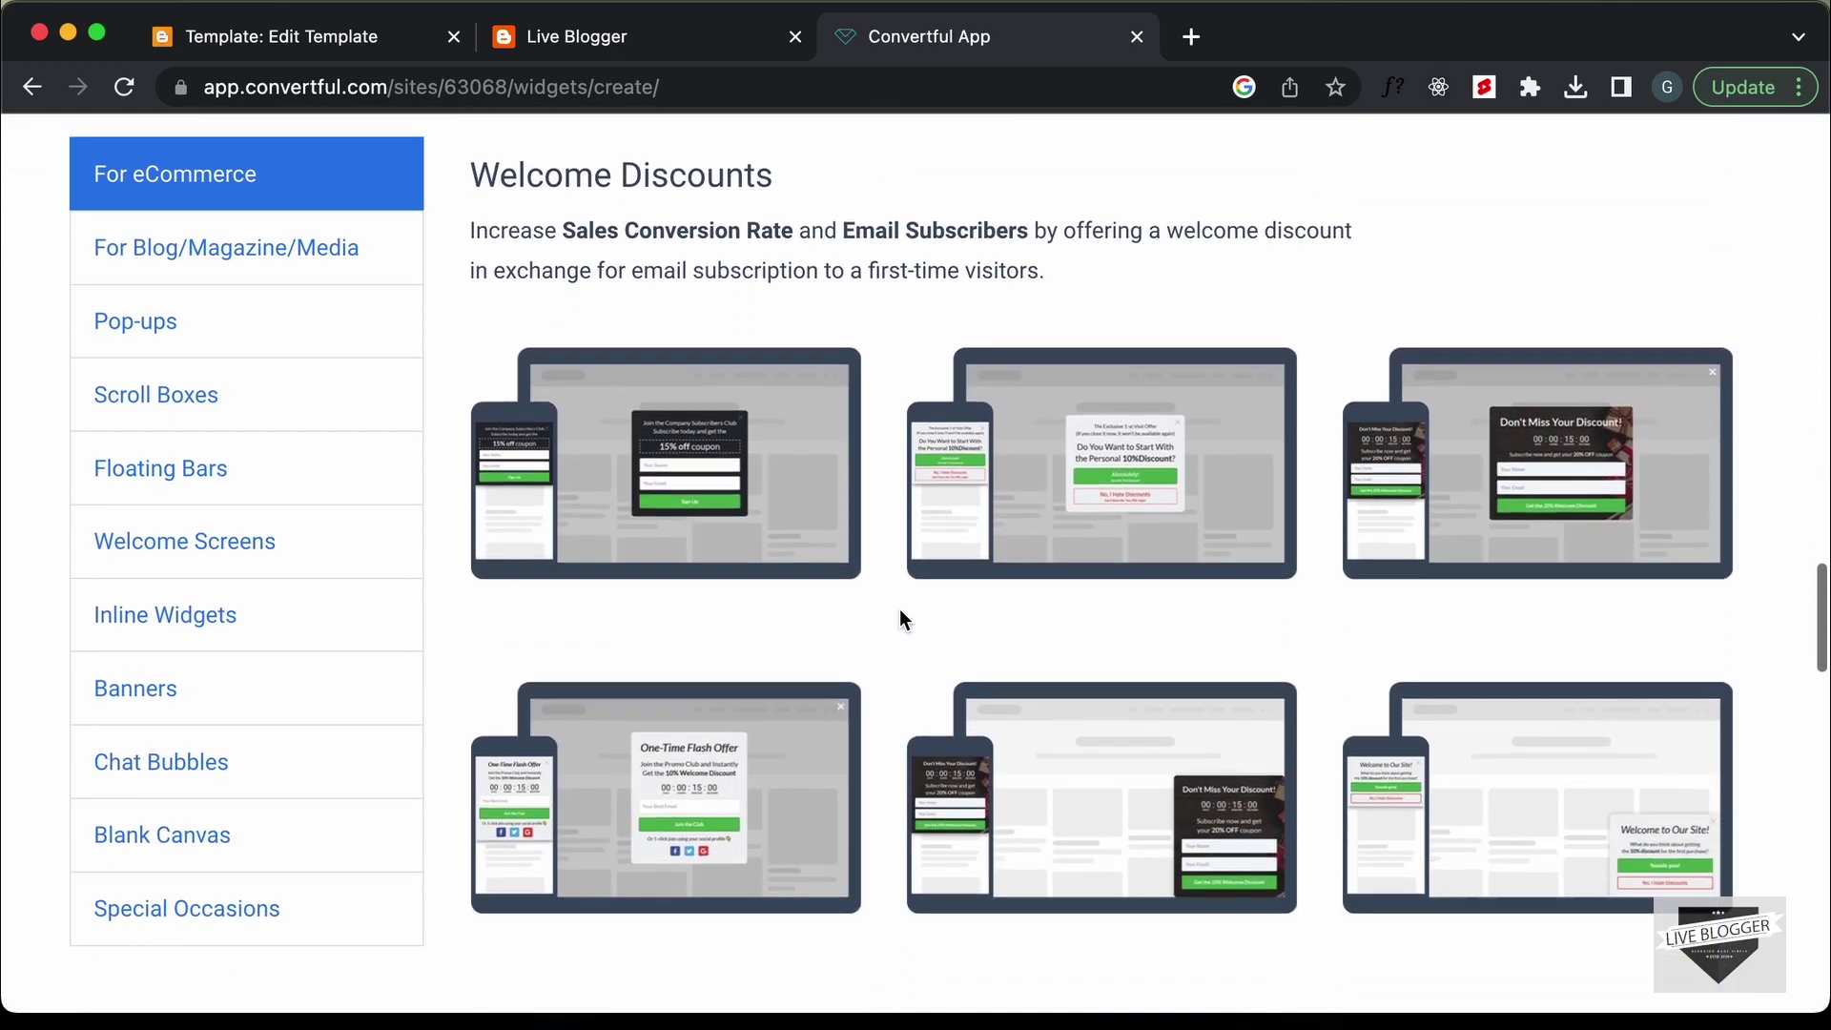
scroll(900, 620, "down", 2)
mouse_move(1022, 454)
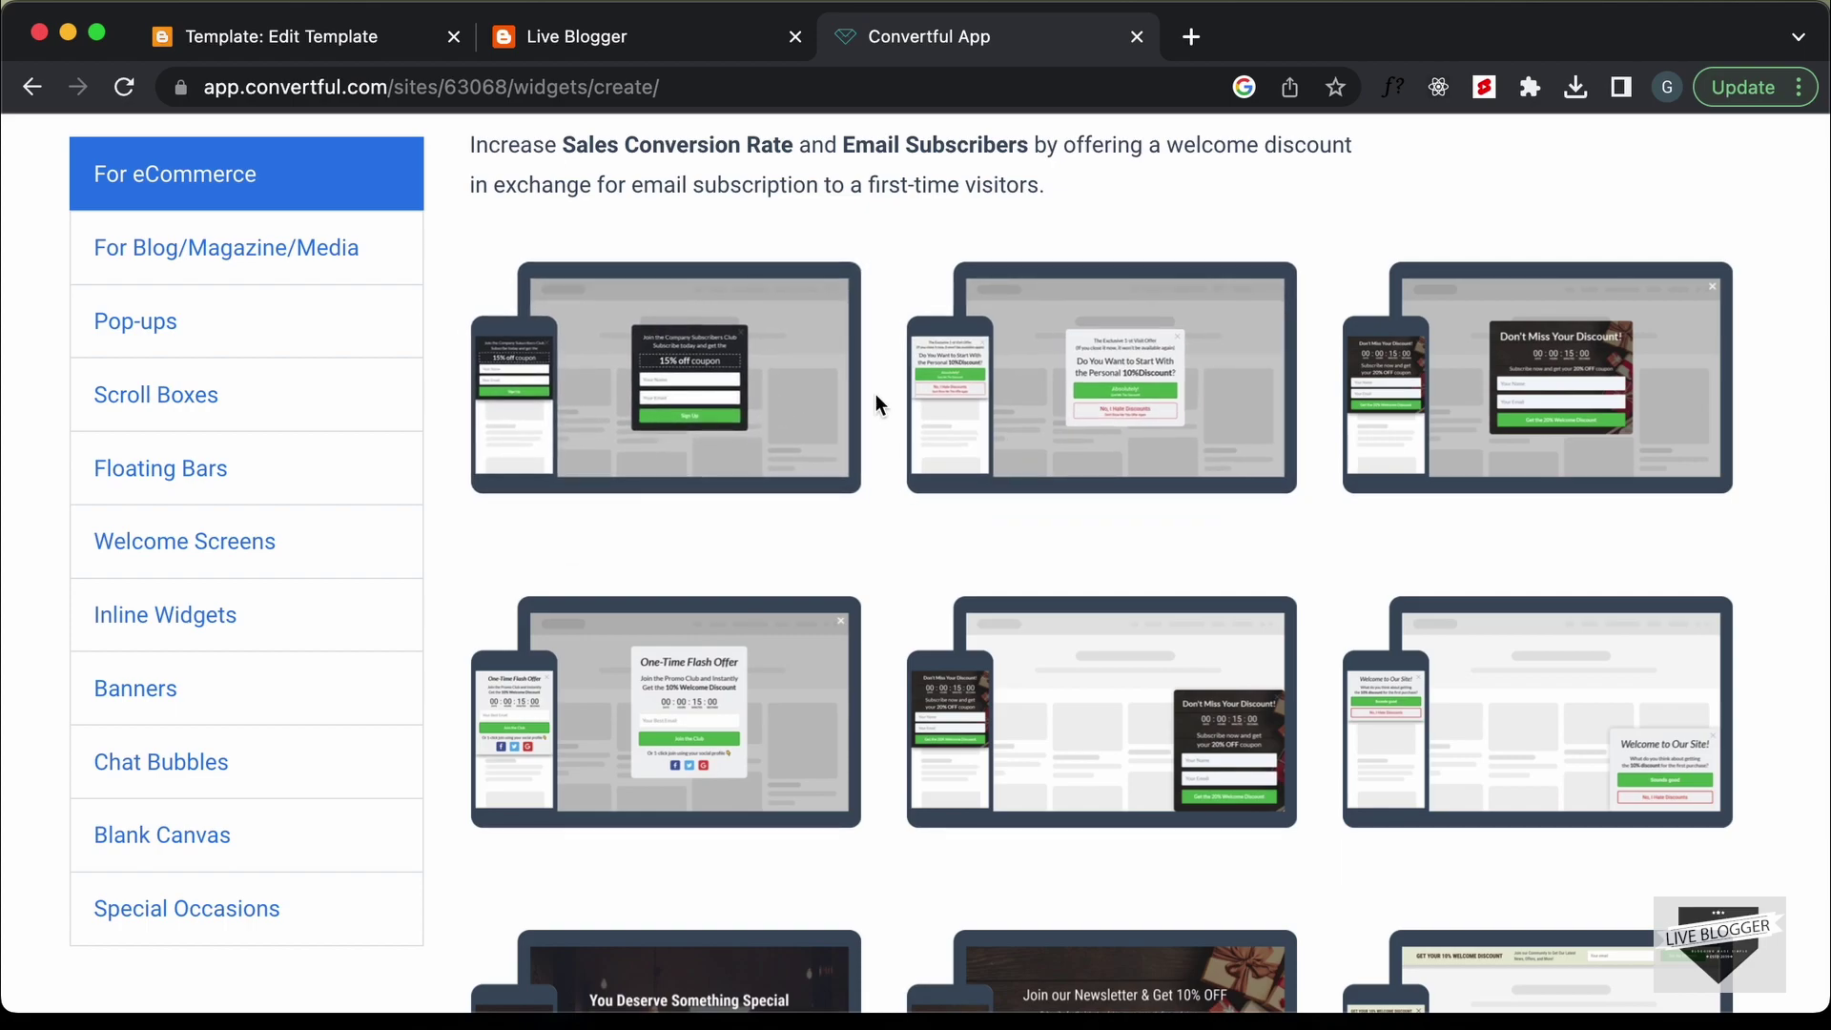
scroll(318, 604, "up", 15)
scroll(319, 609, "down", 10)
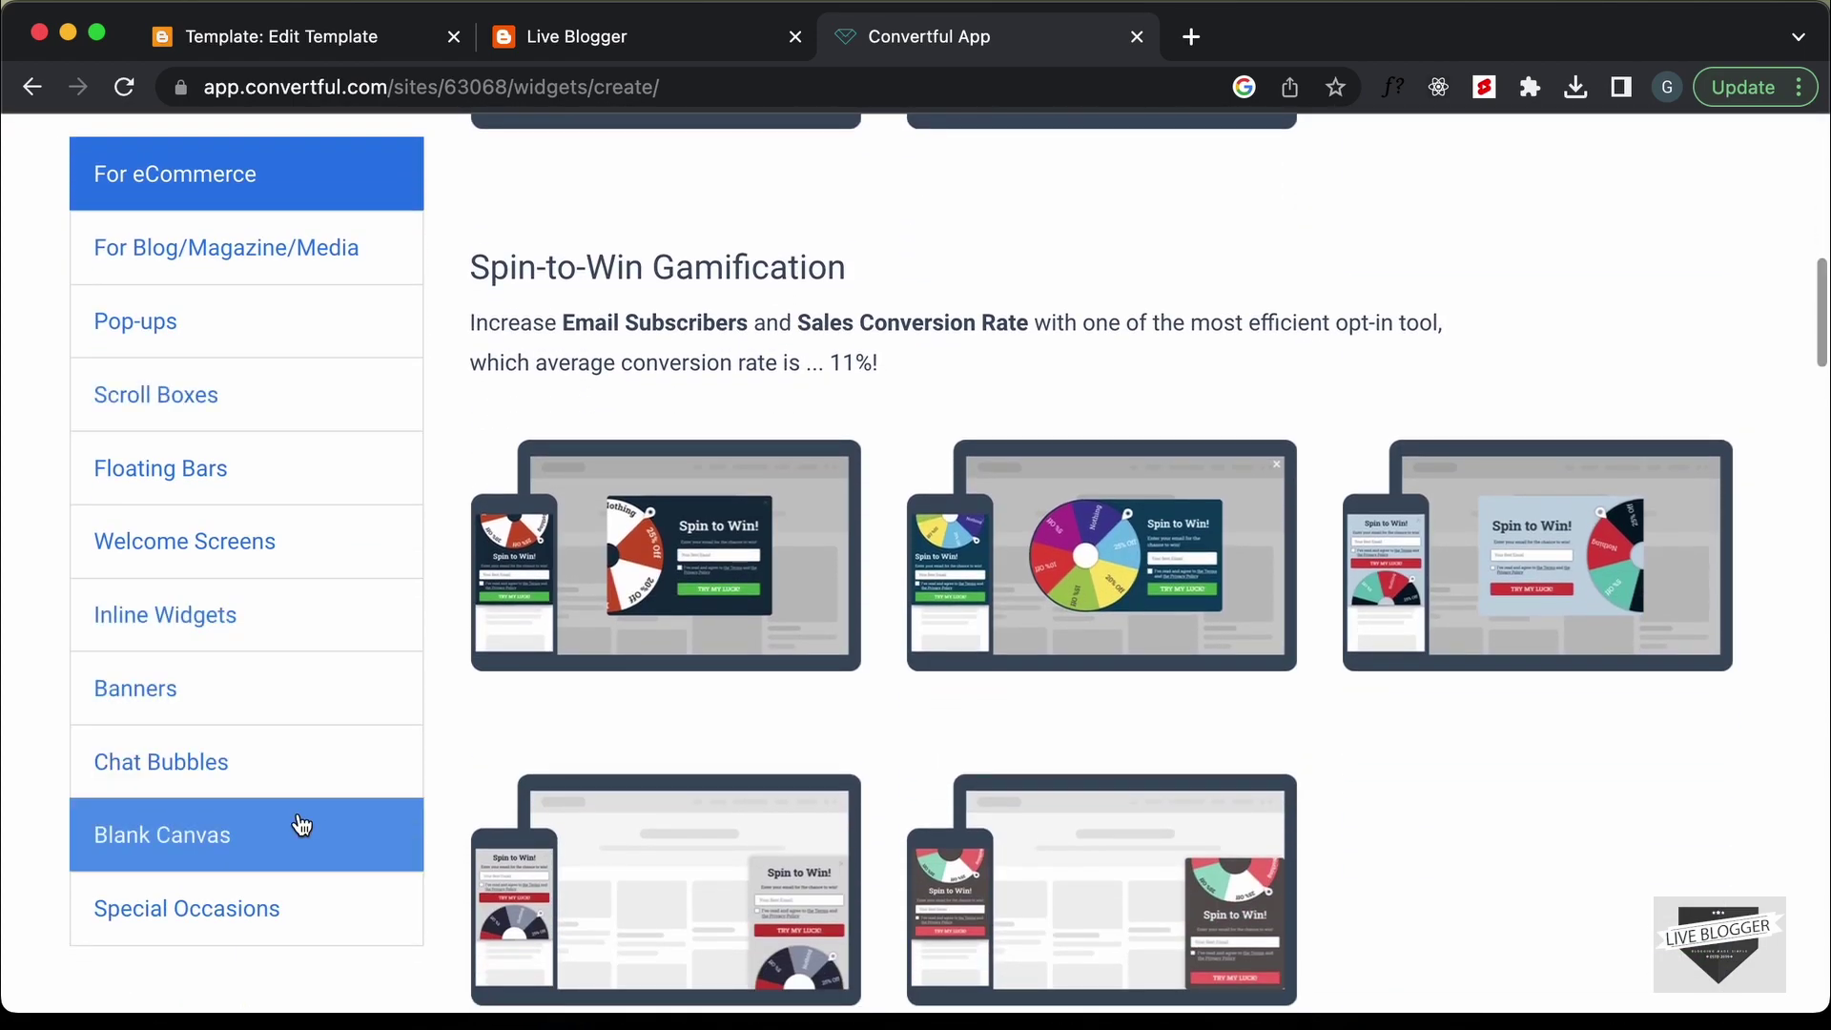
scroll(299, 826, "down", 2)
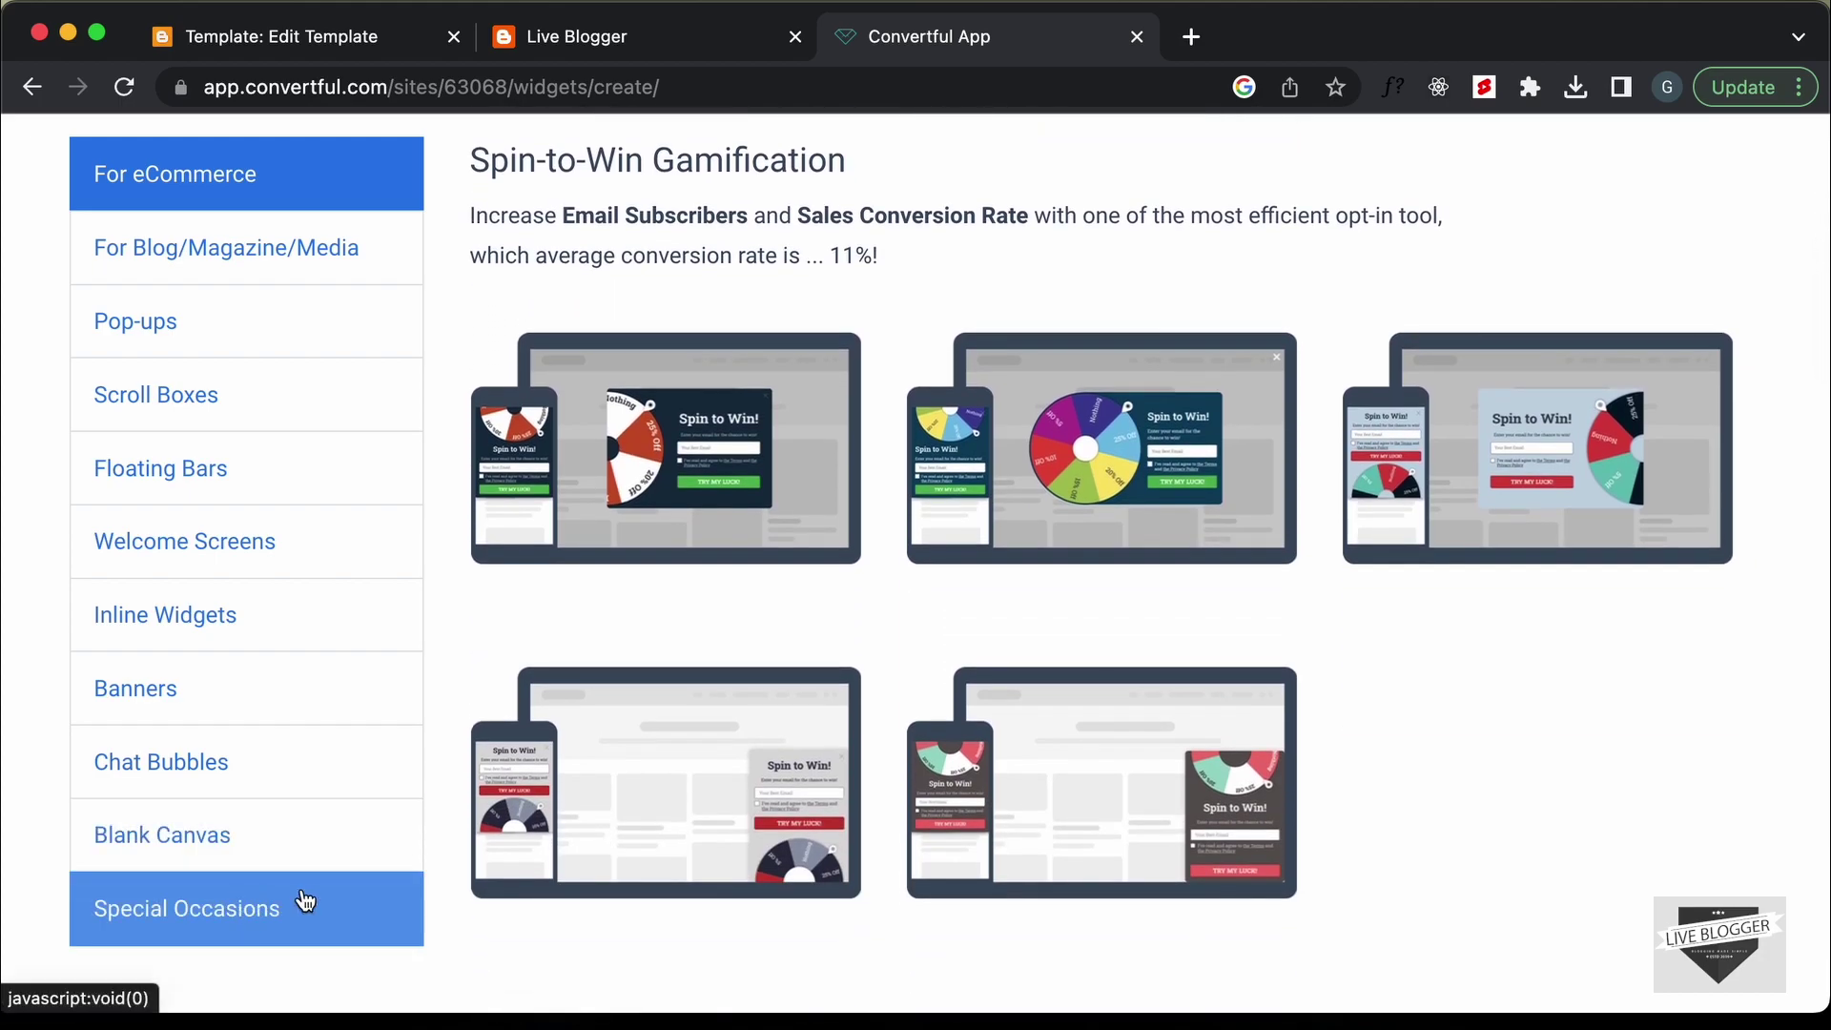
- Look through the Special Occasions templates for Valentine's Day, Christmas and Black Friday
left_click(306, 901)
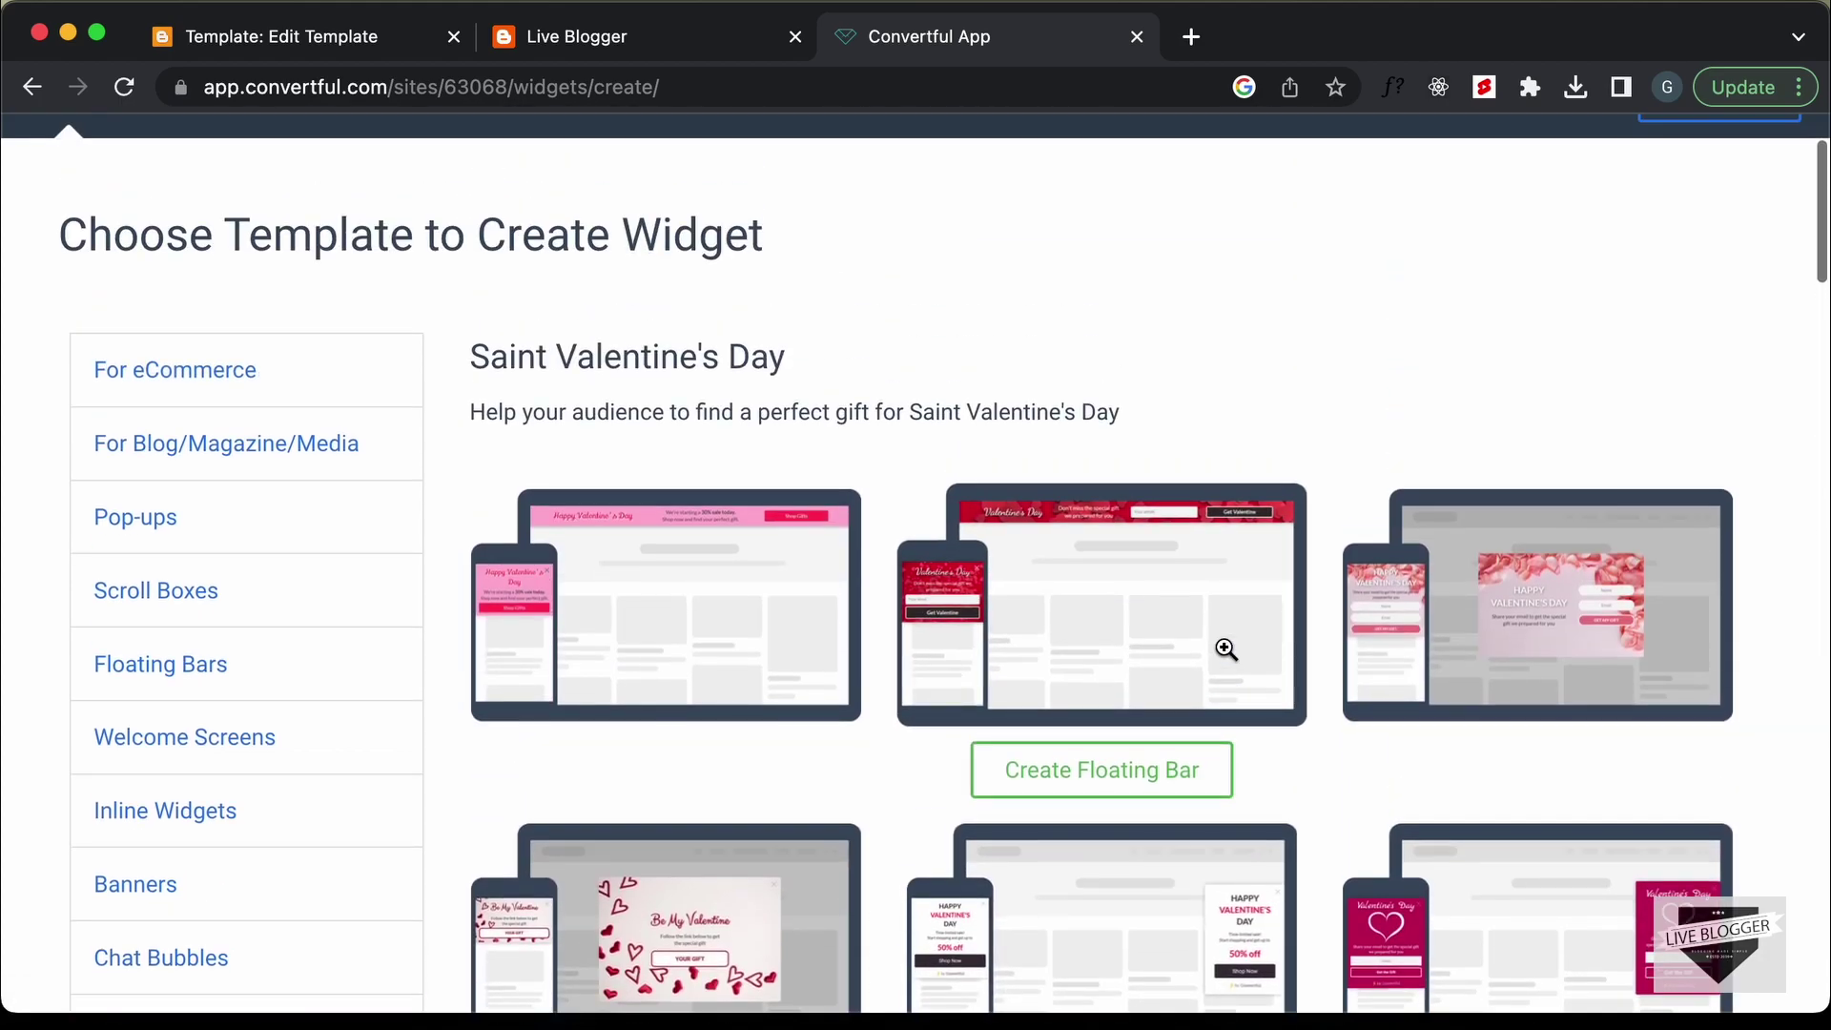
scroll(1223, 648, "down", 2)
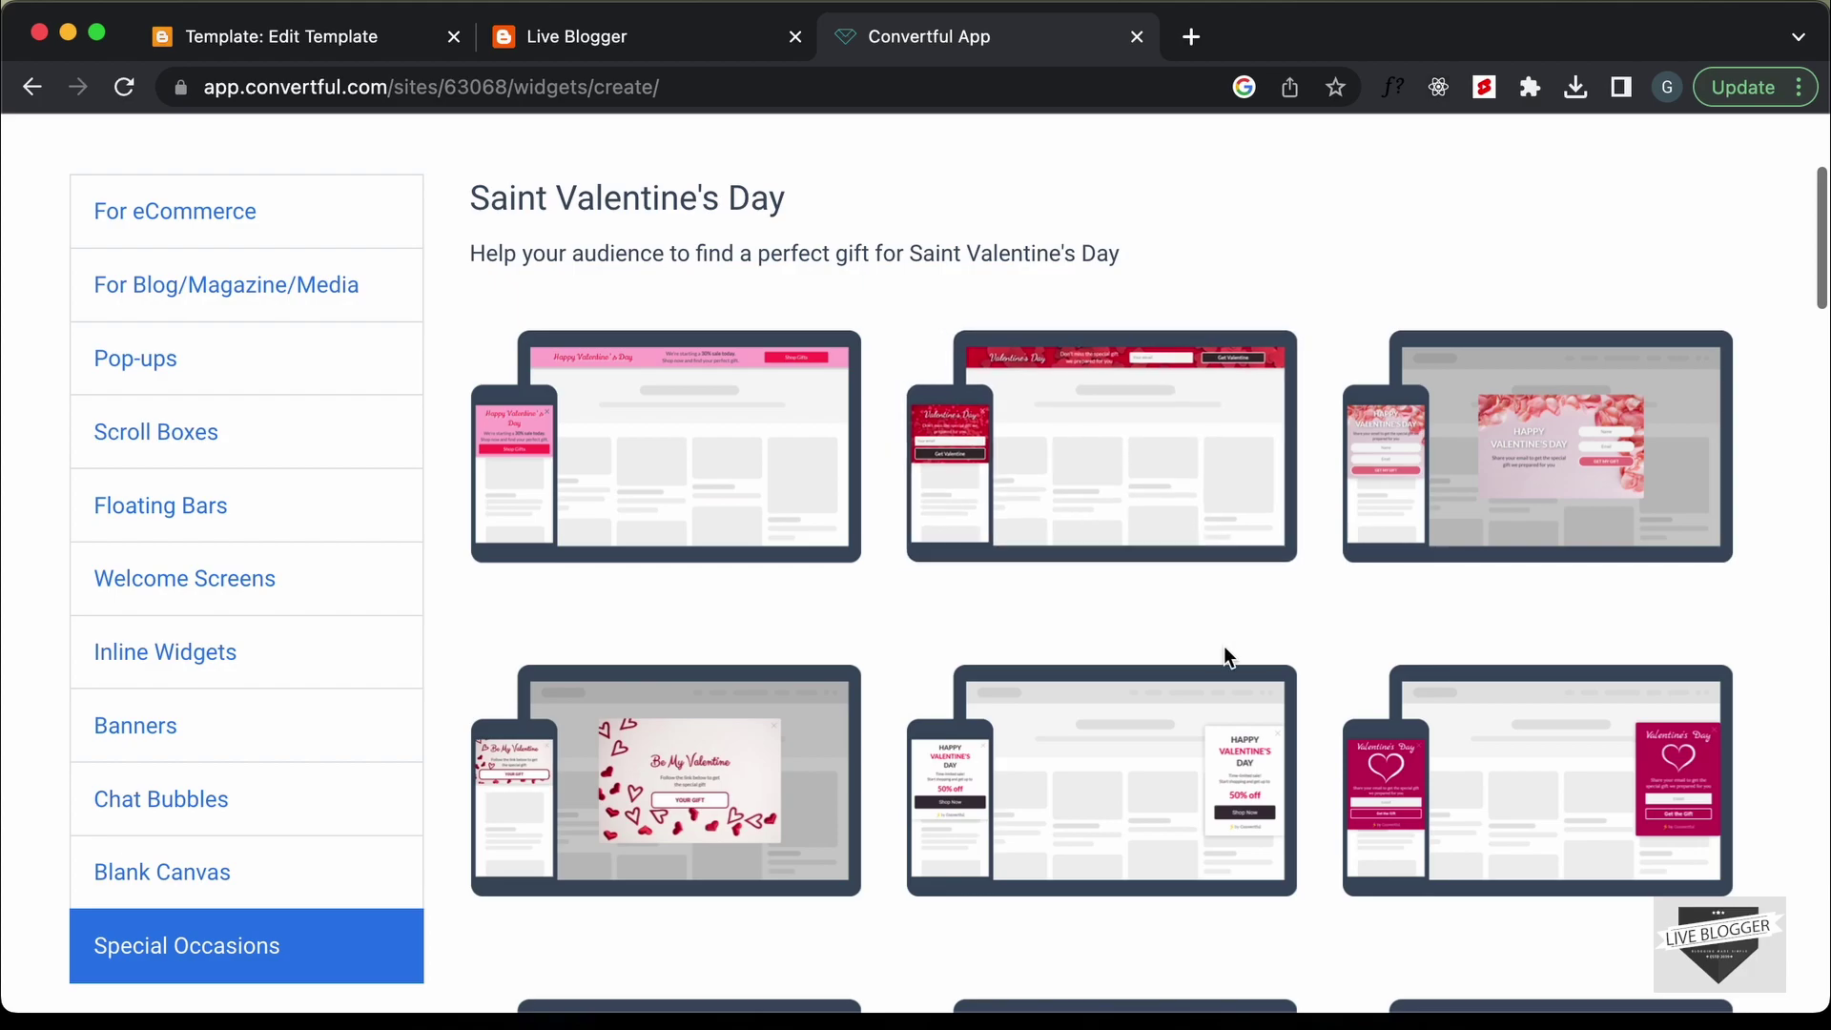
scroll(1225, 649, "down", 6)
scroll(1224, 647, "down", 20)
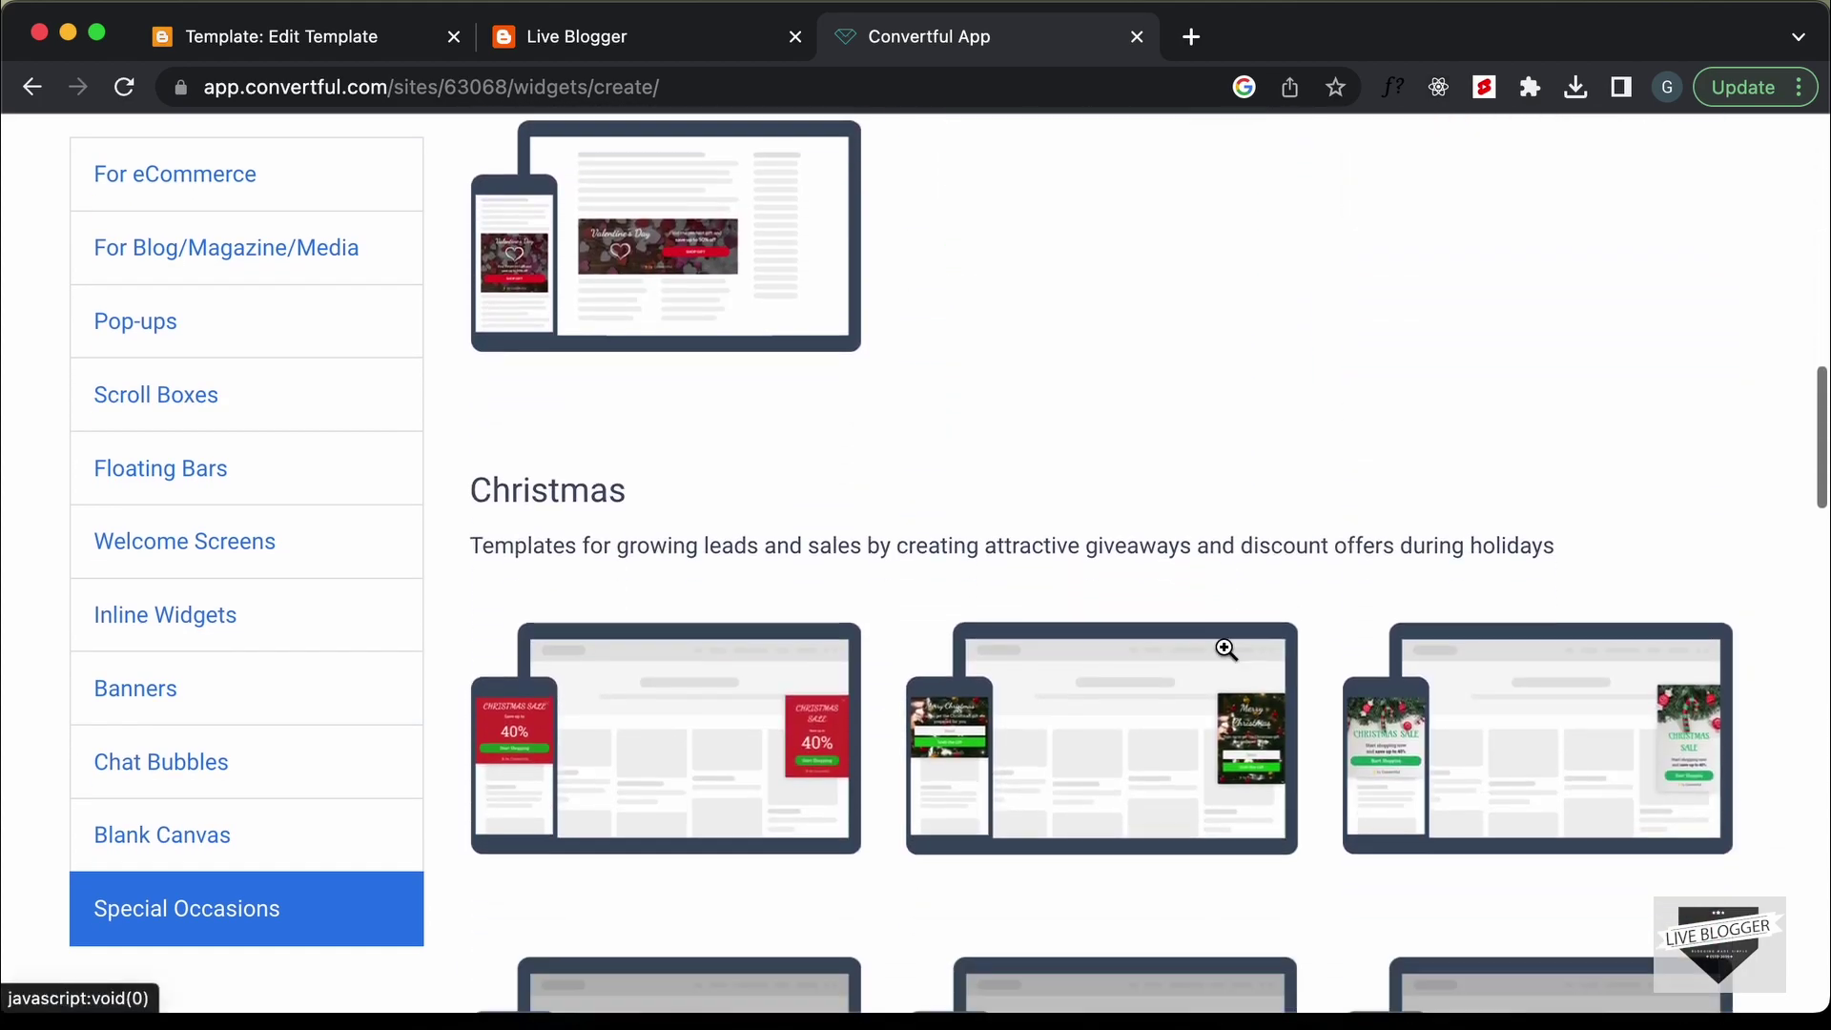
scroll(1224, 648, "down", 15)
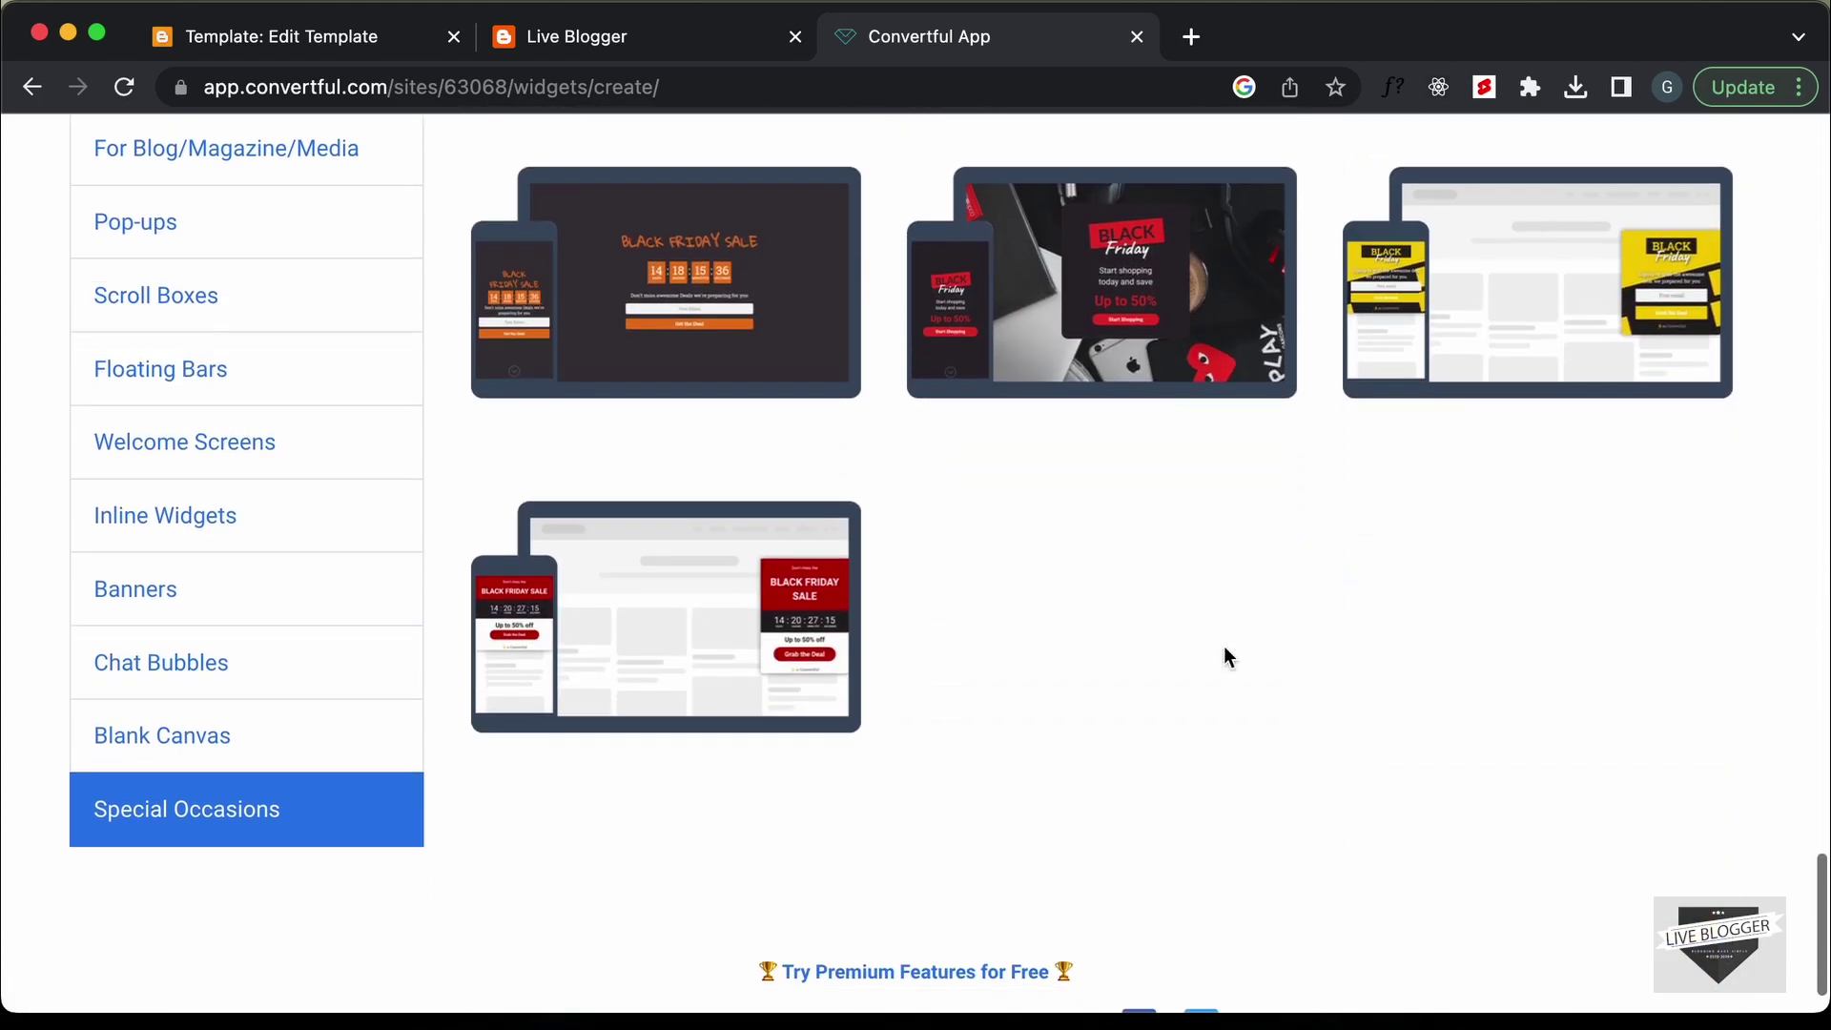
scroll(1223, 655, "up", 20)
scroll(558, 737, "up", 12)
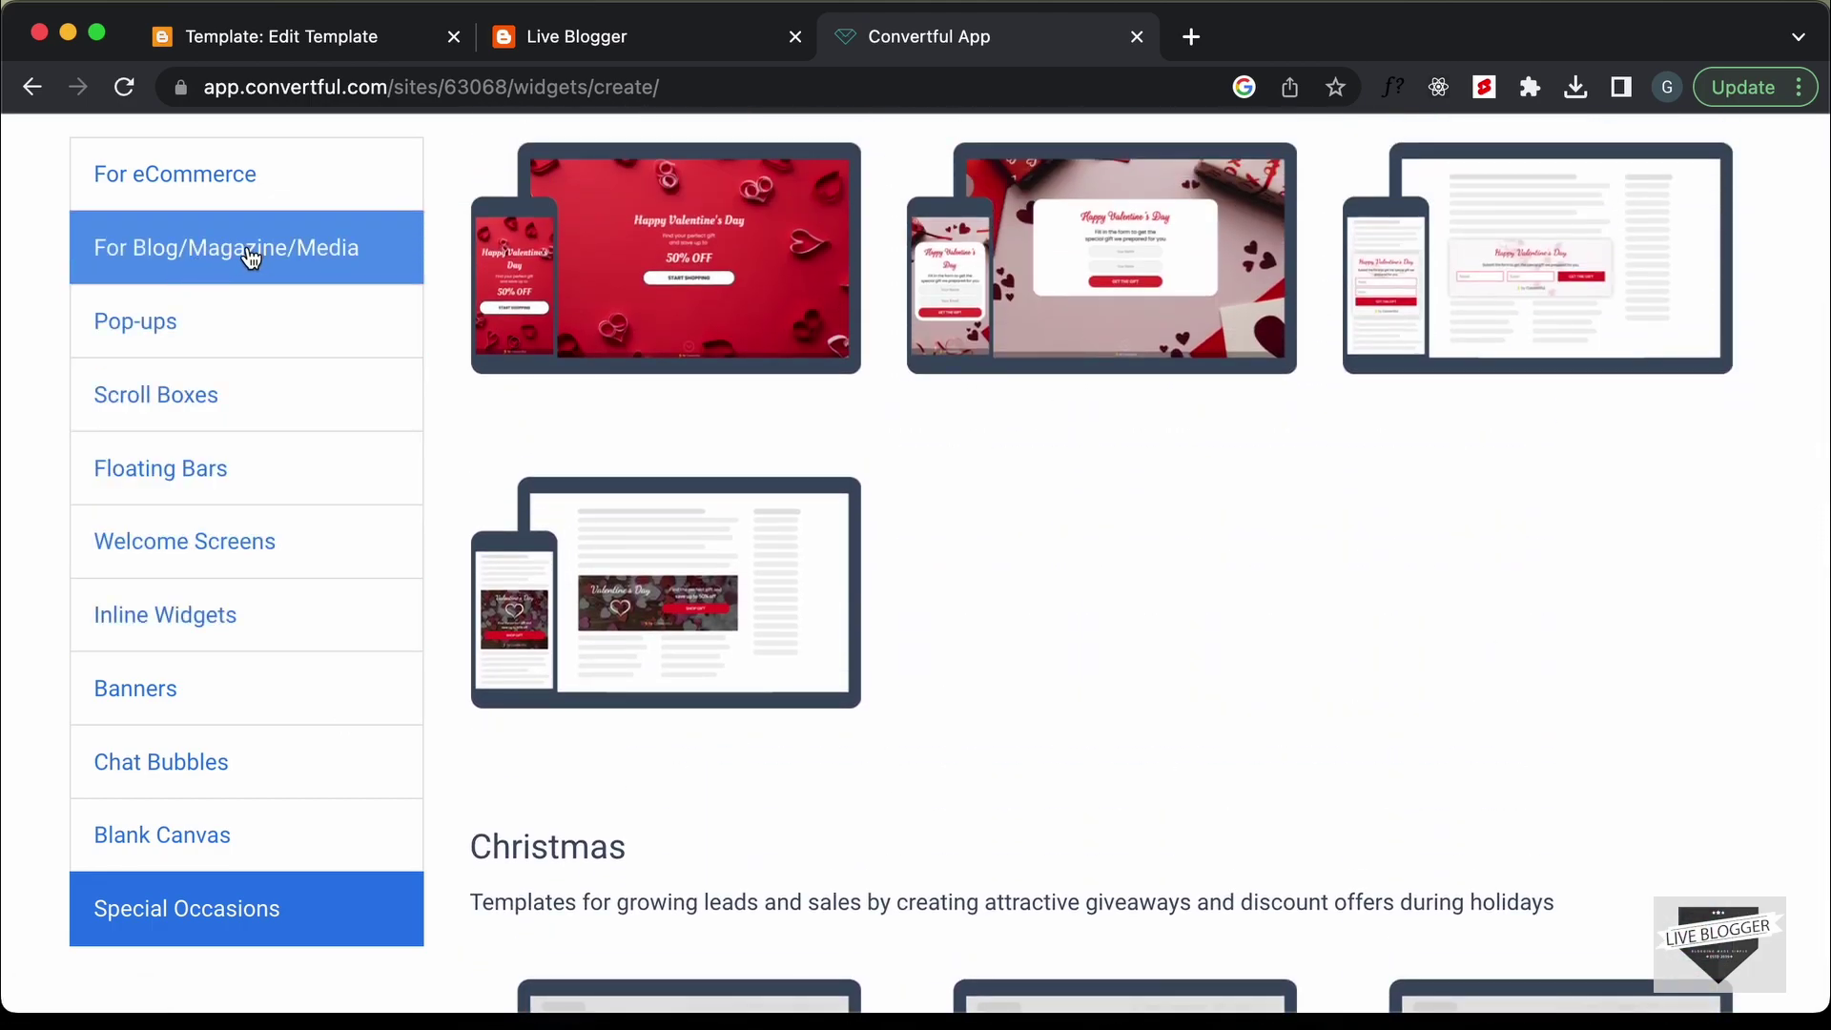
- Create a welcome screen from the "Get Fit in 60 Days" template in the For Blog/Magazine/Media category
left_click(354, 251)
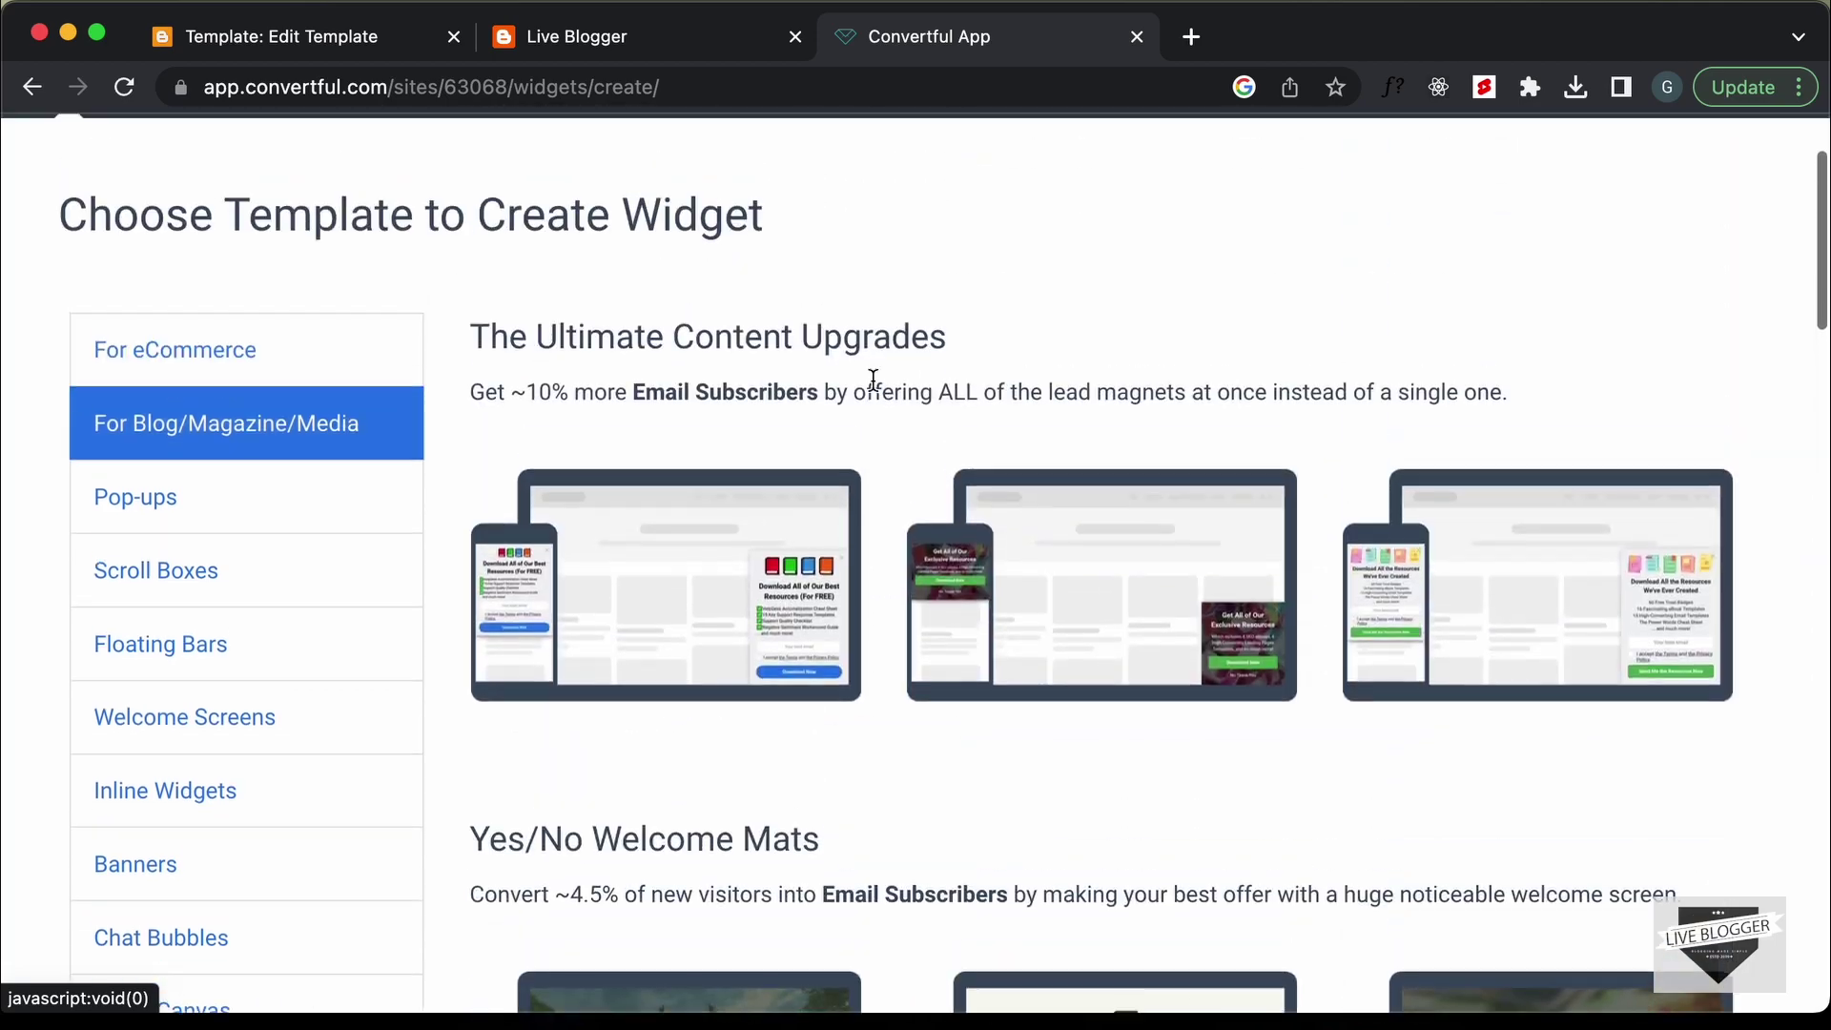
scroll(1153, 452, "down", 9)
mouse_move(1154, 456)
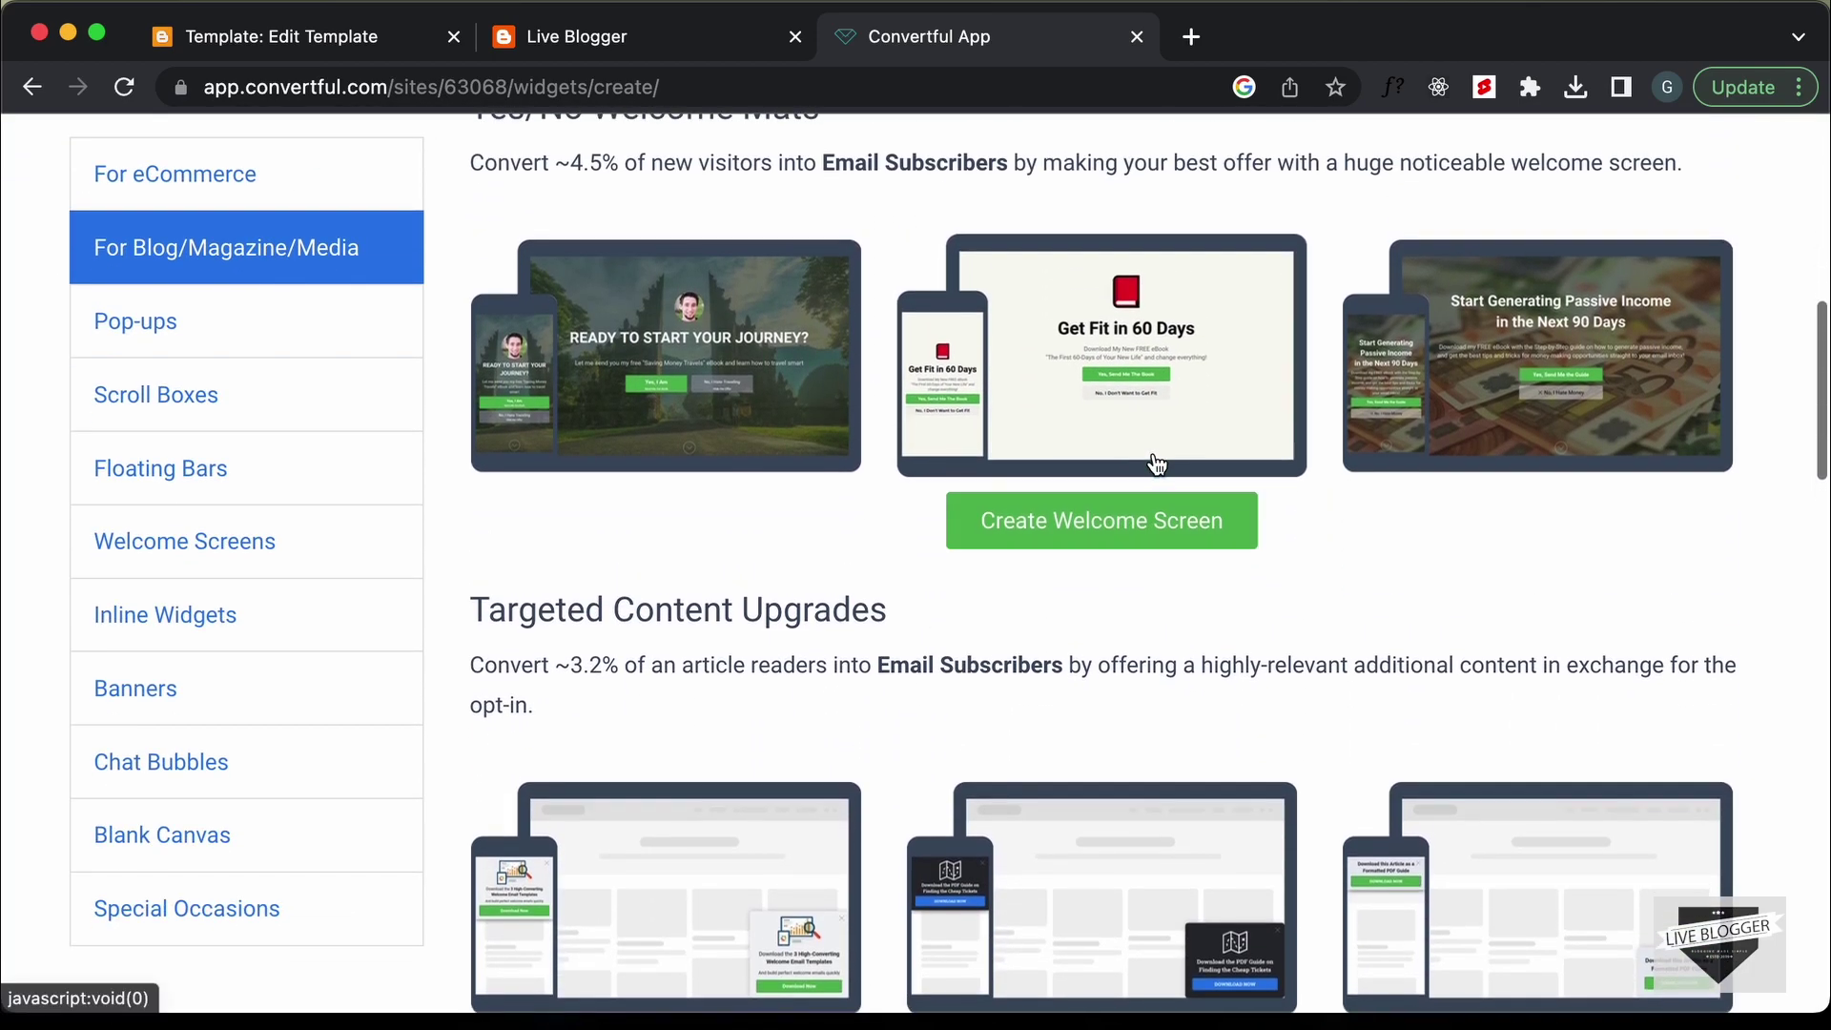
left_click(1124, 361)
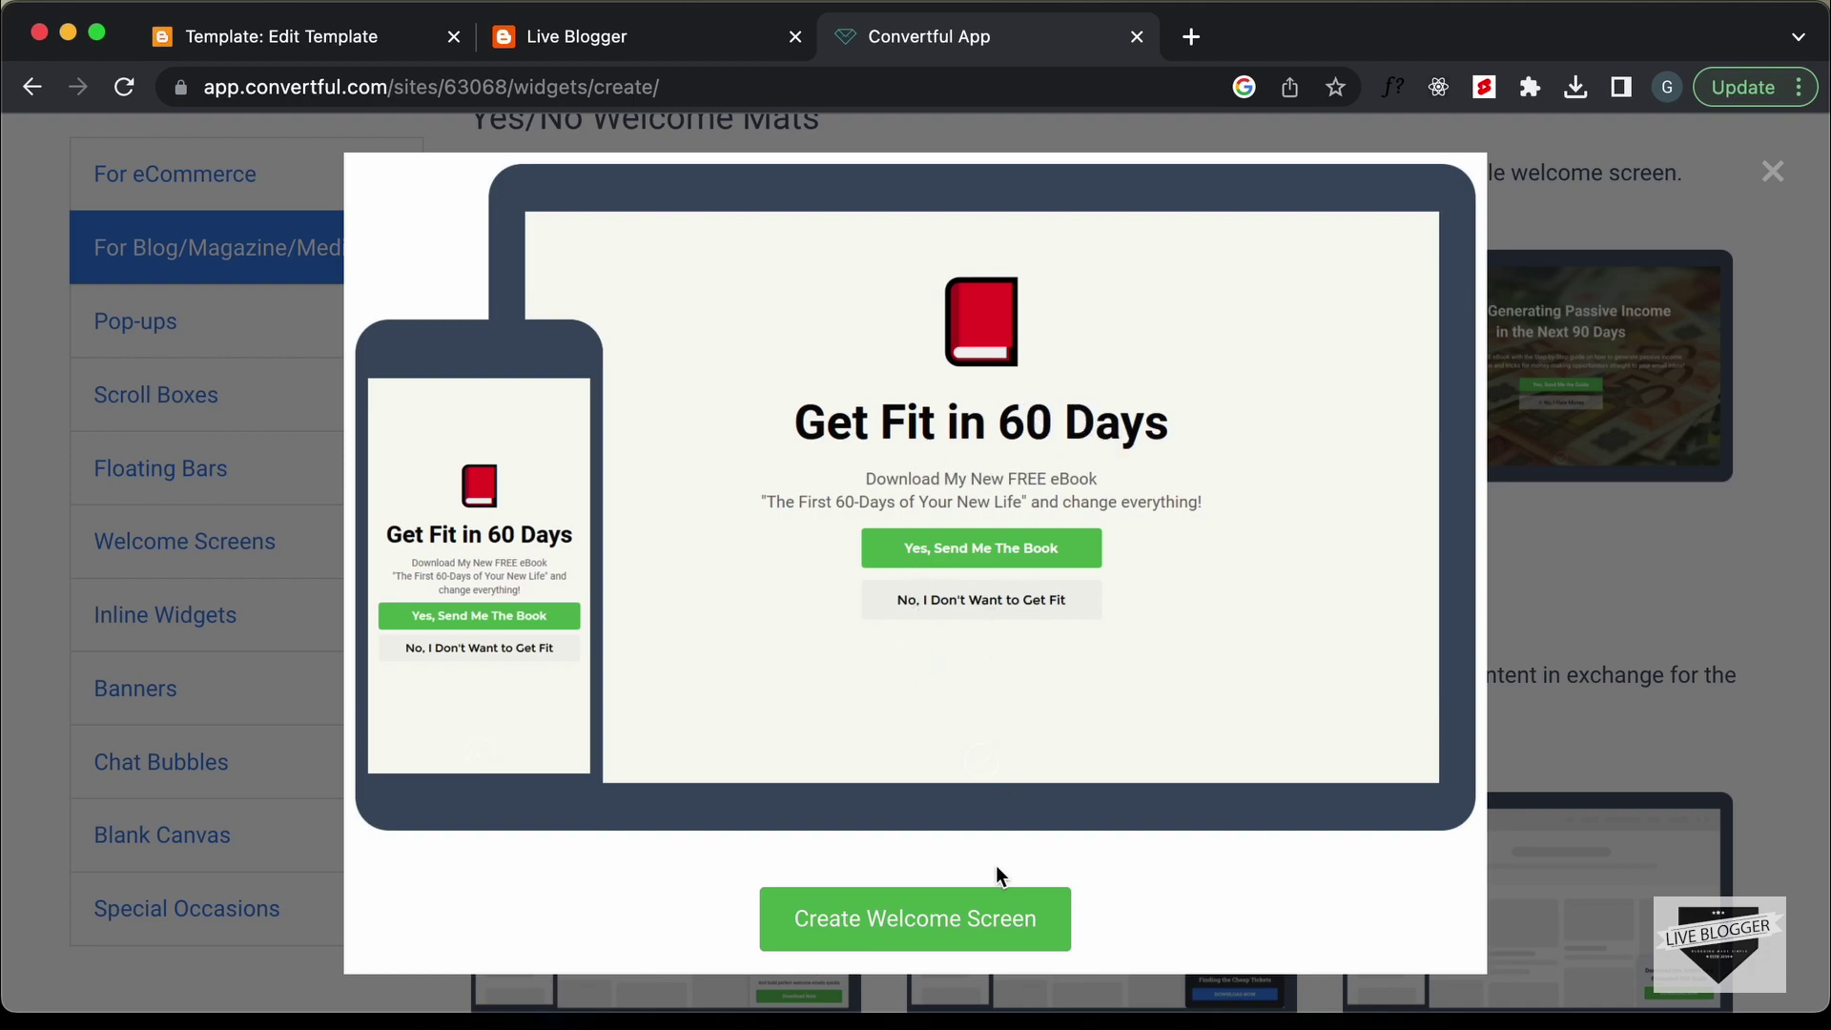
left_click(963, 927)
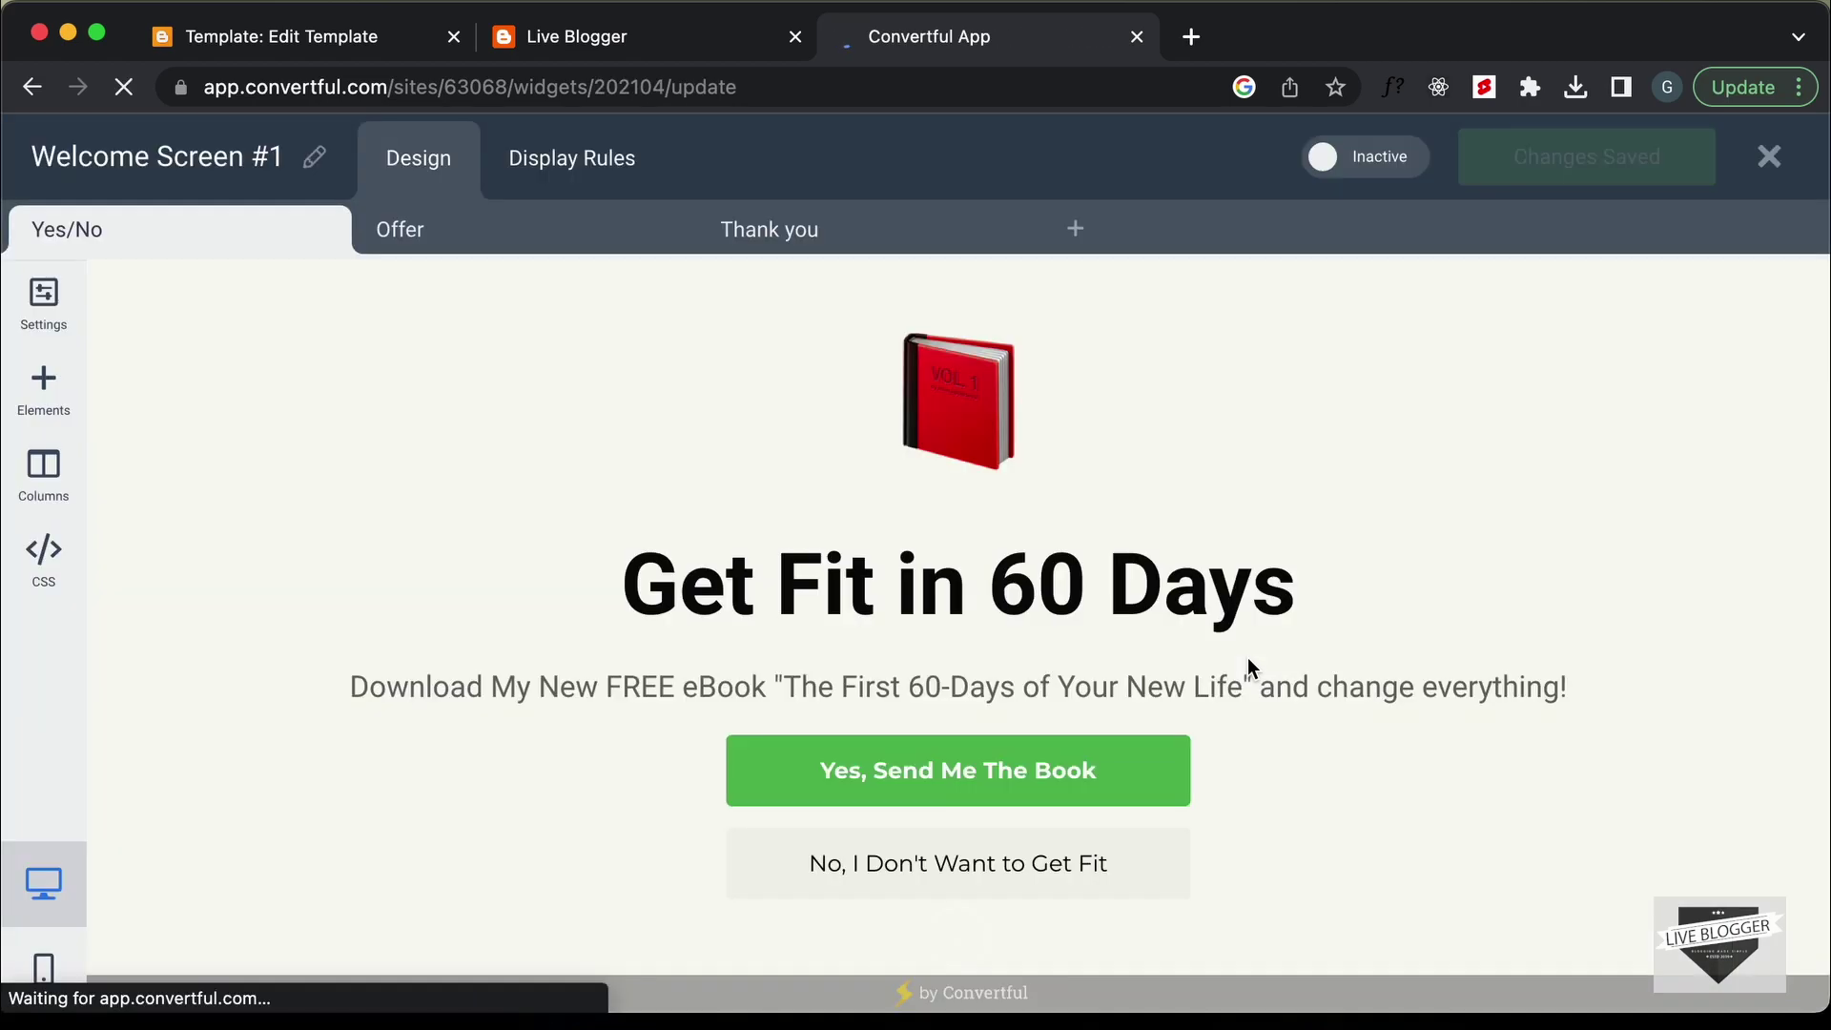
left_click(1003, 408)
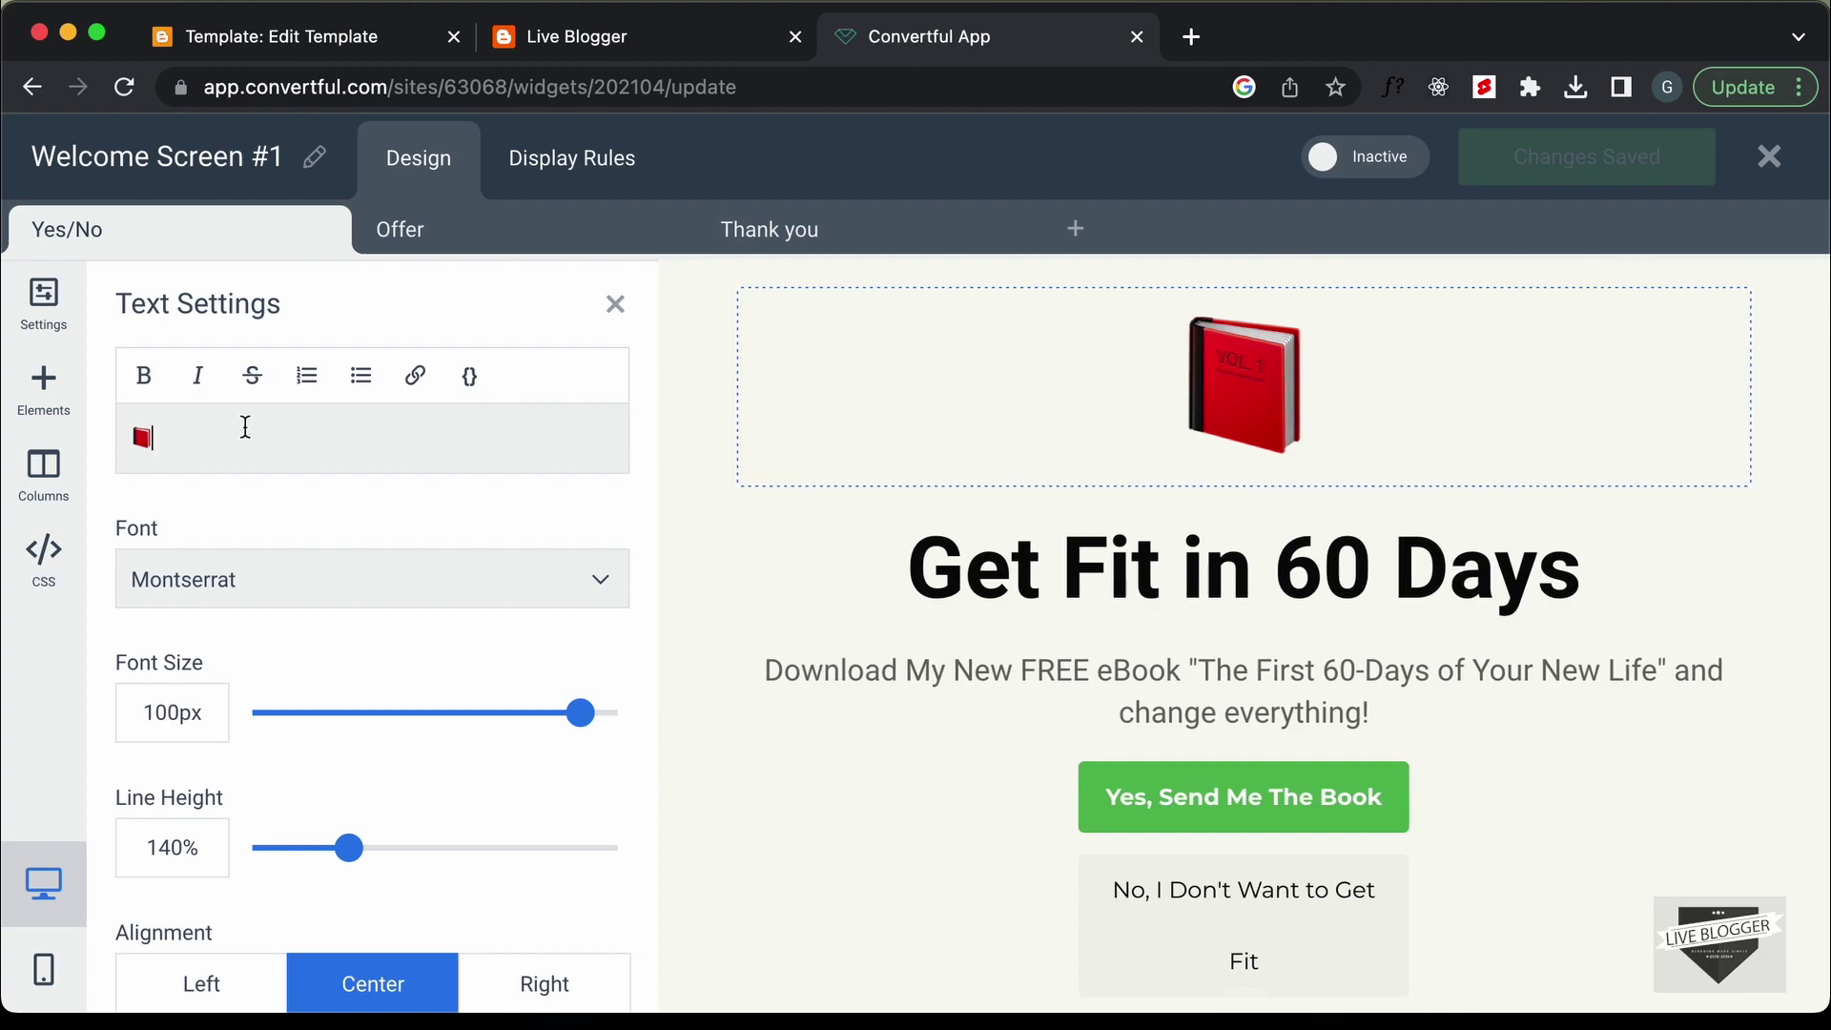
type("sdf")
key("BackSpace")
key("BackSpace")
key("BackSpace")
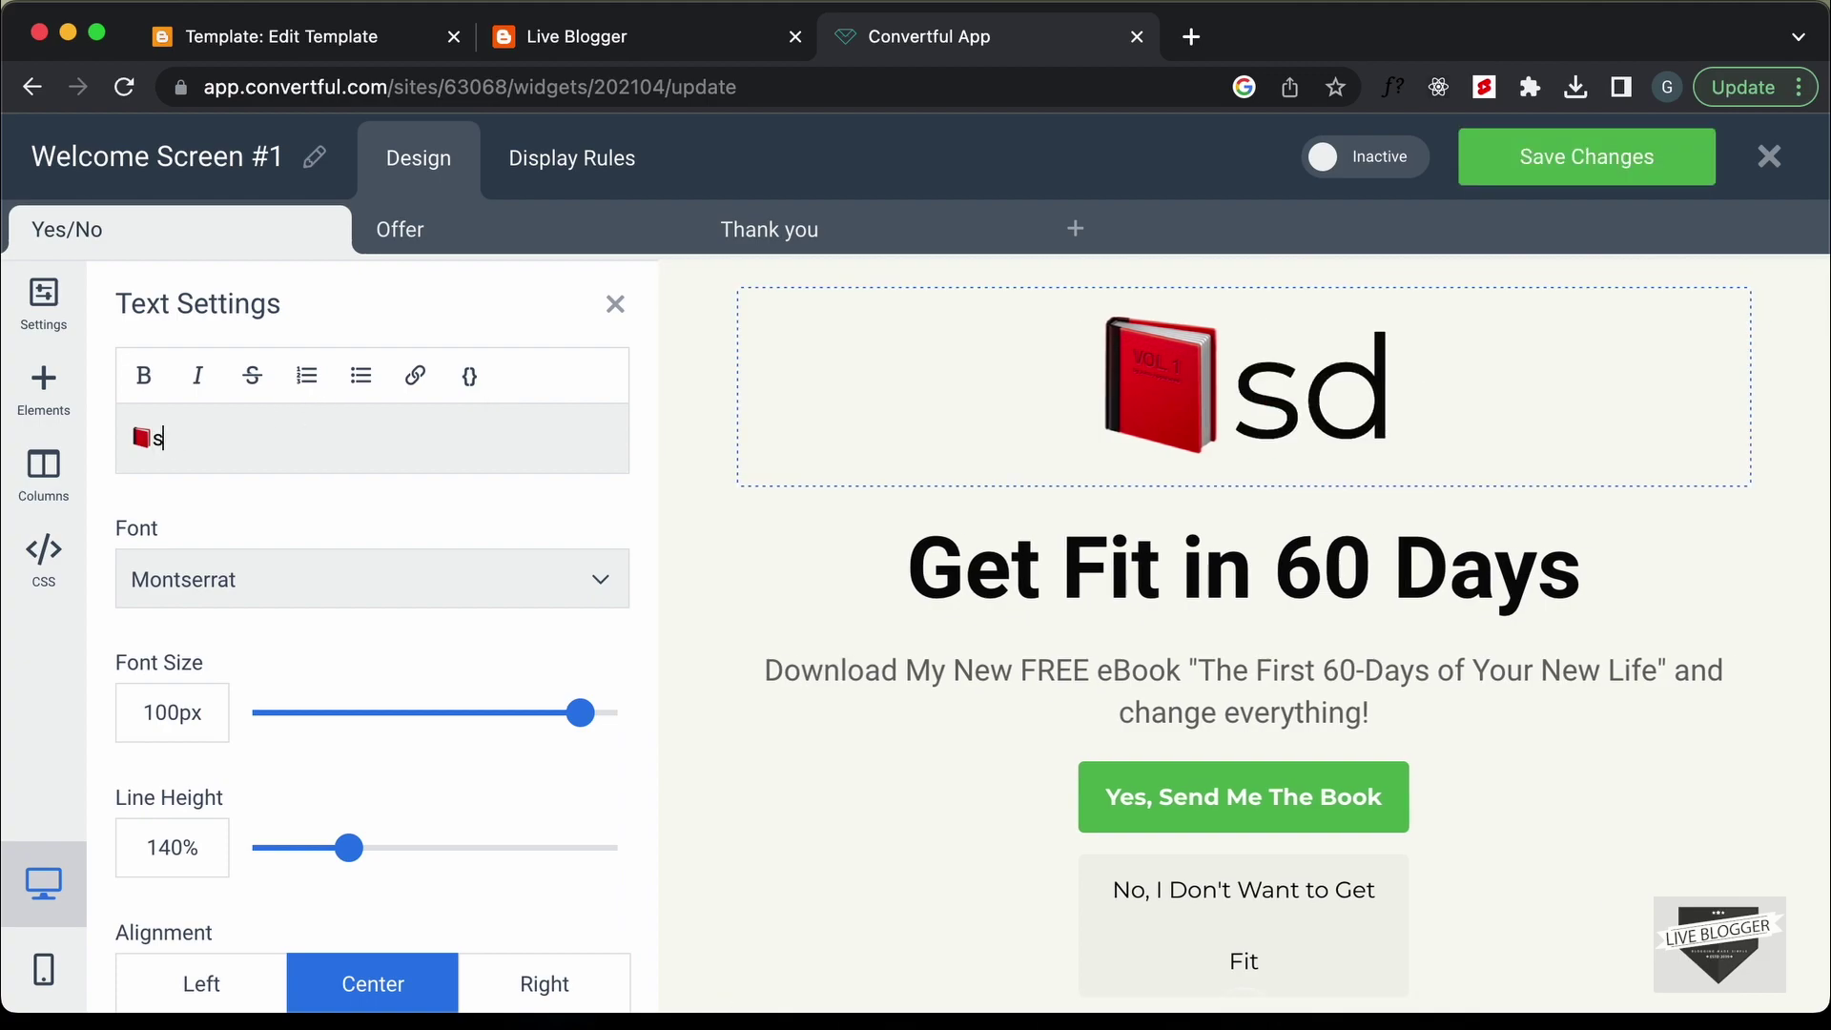
left_click_drag(213, 434, 120, 438)
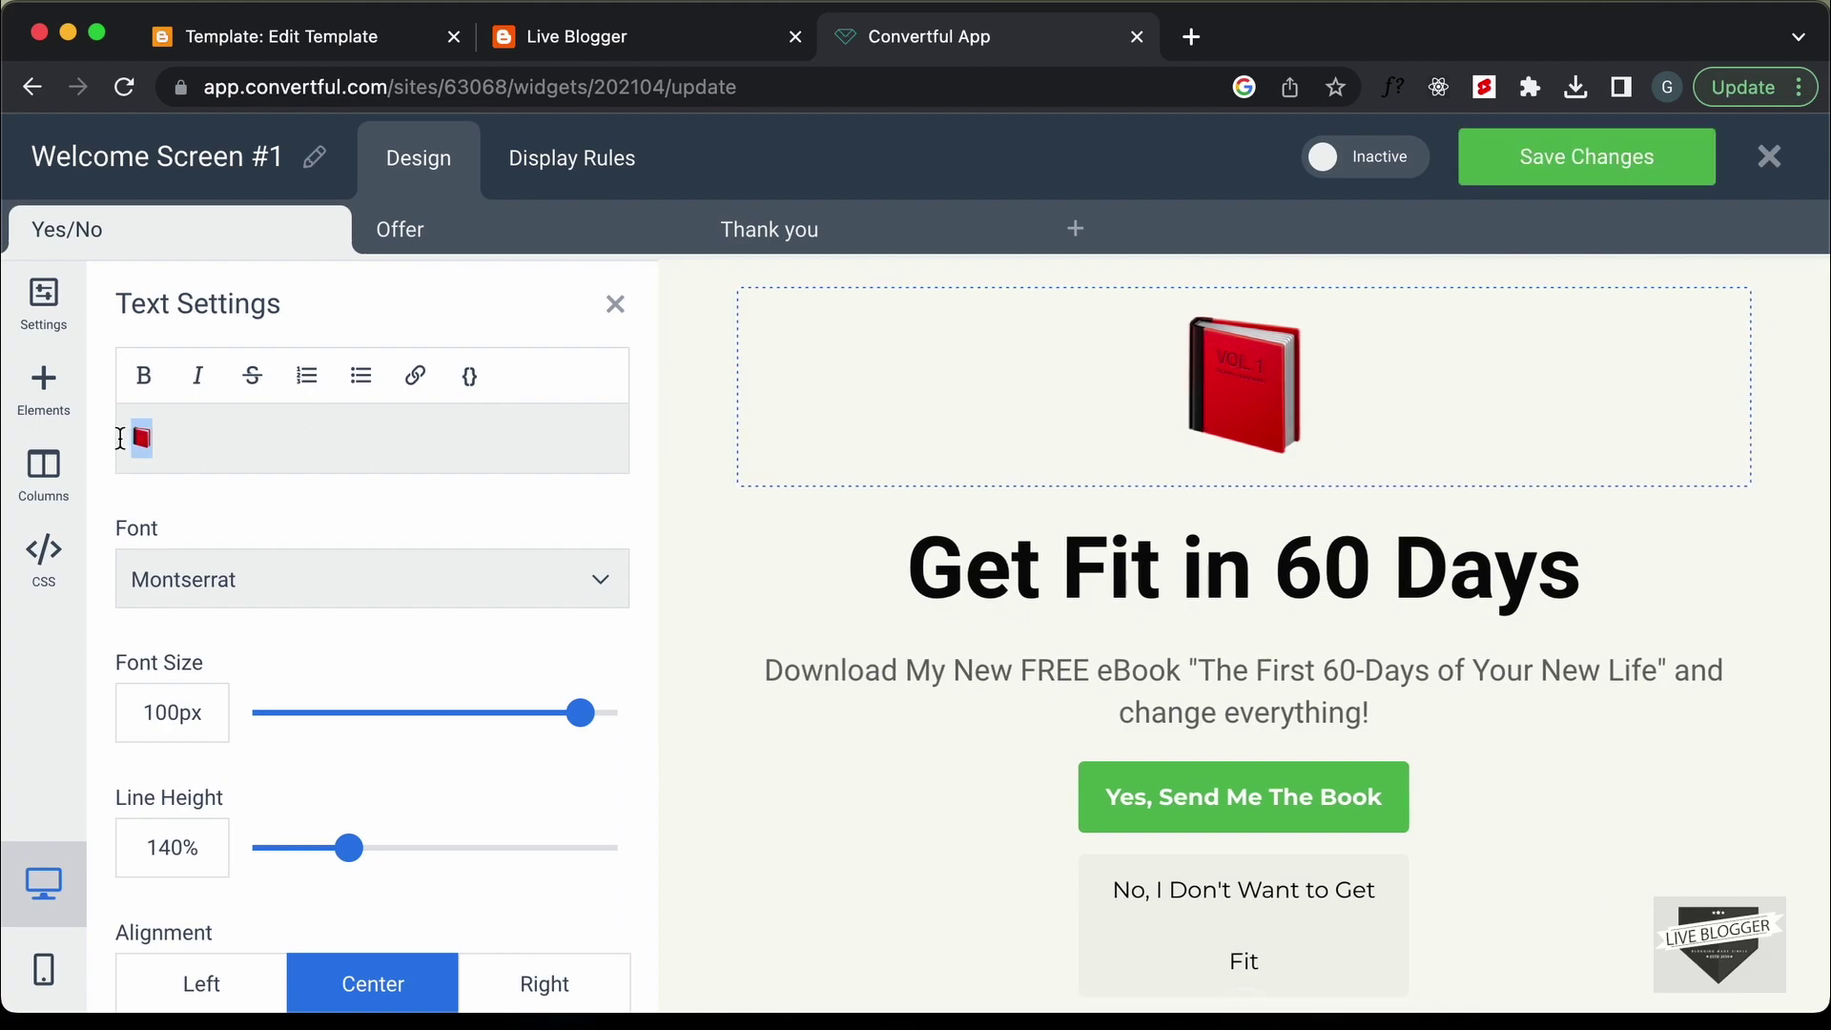
left_click(177, 436)
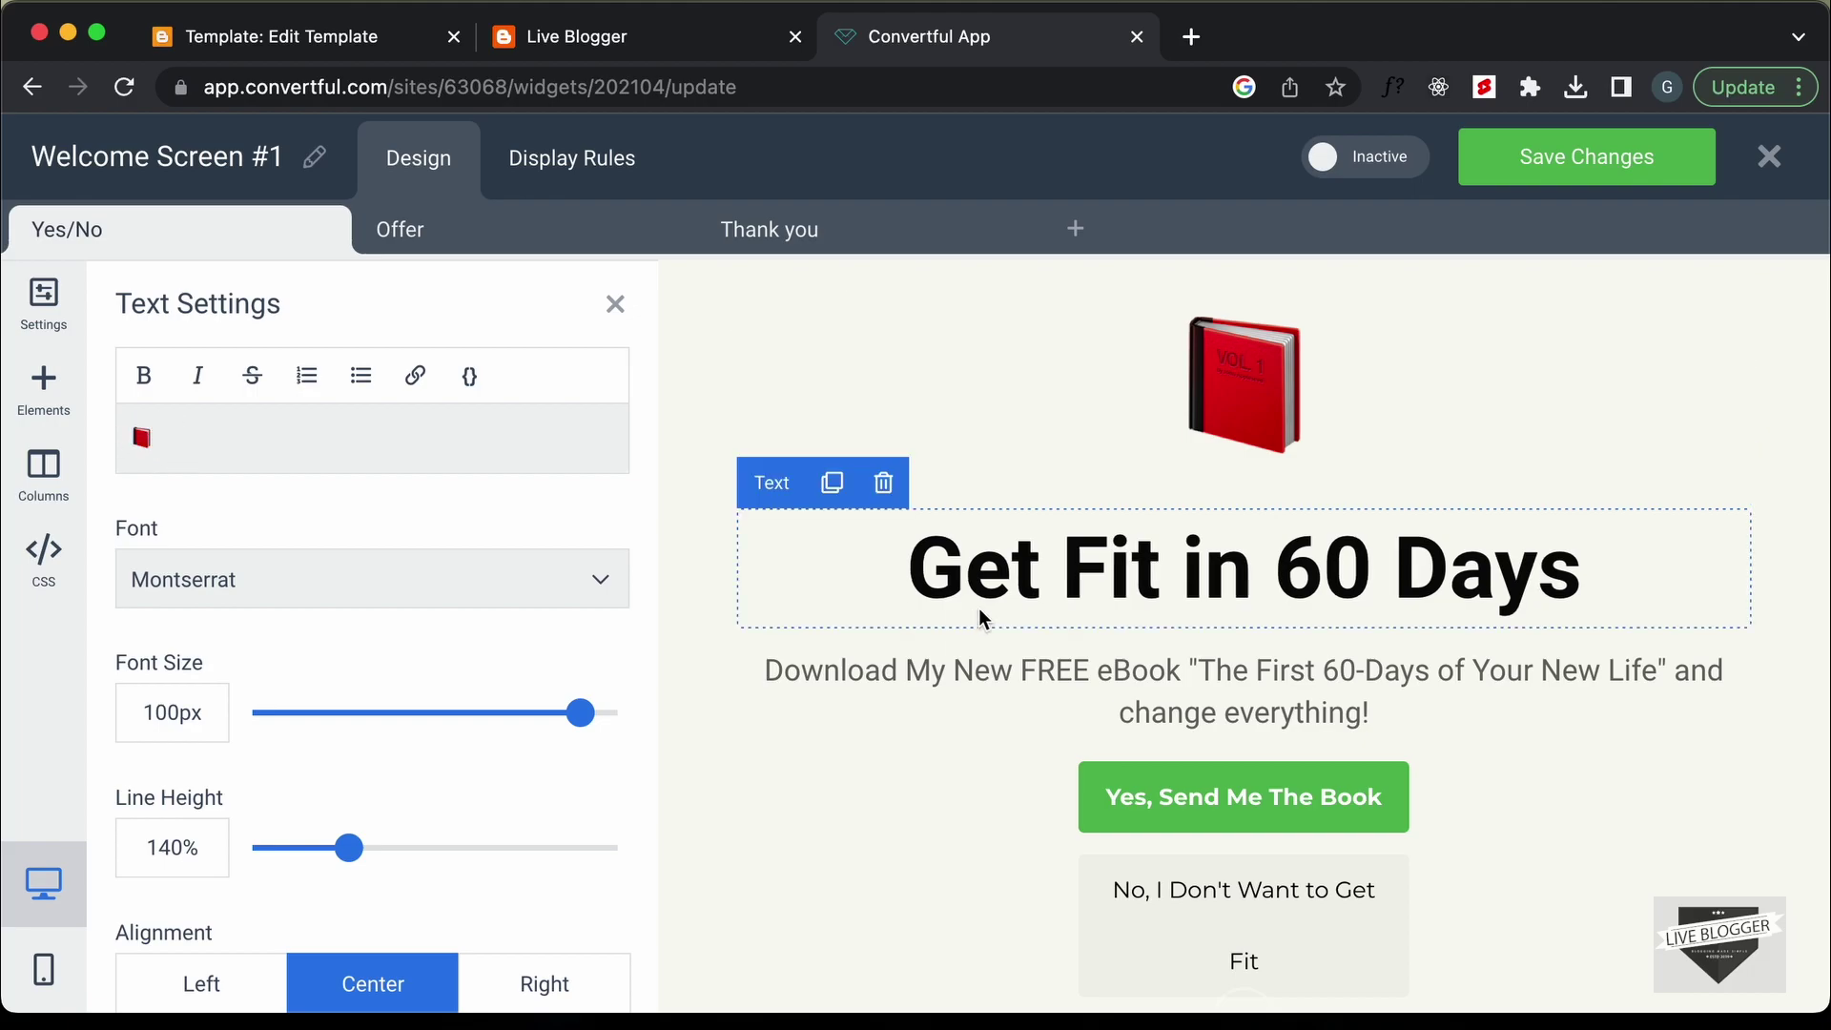
- Replace the welcome screen's headline with "Learn React JS in 10 Days"
left_click(1050, 596)
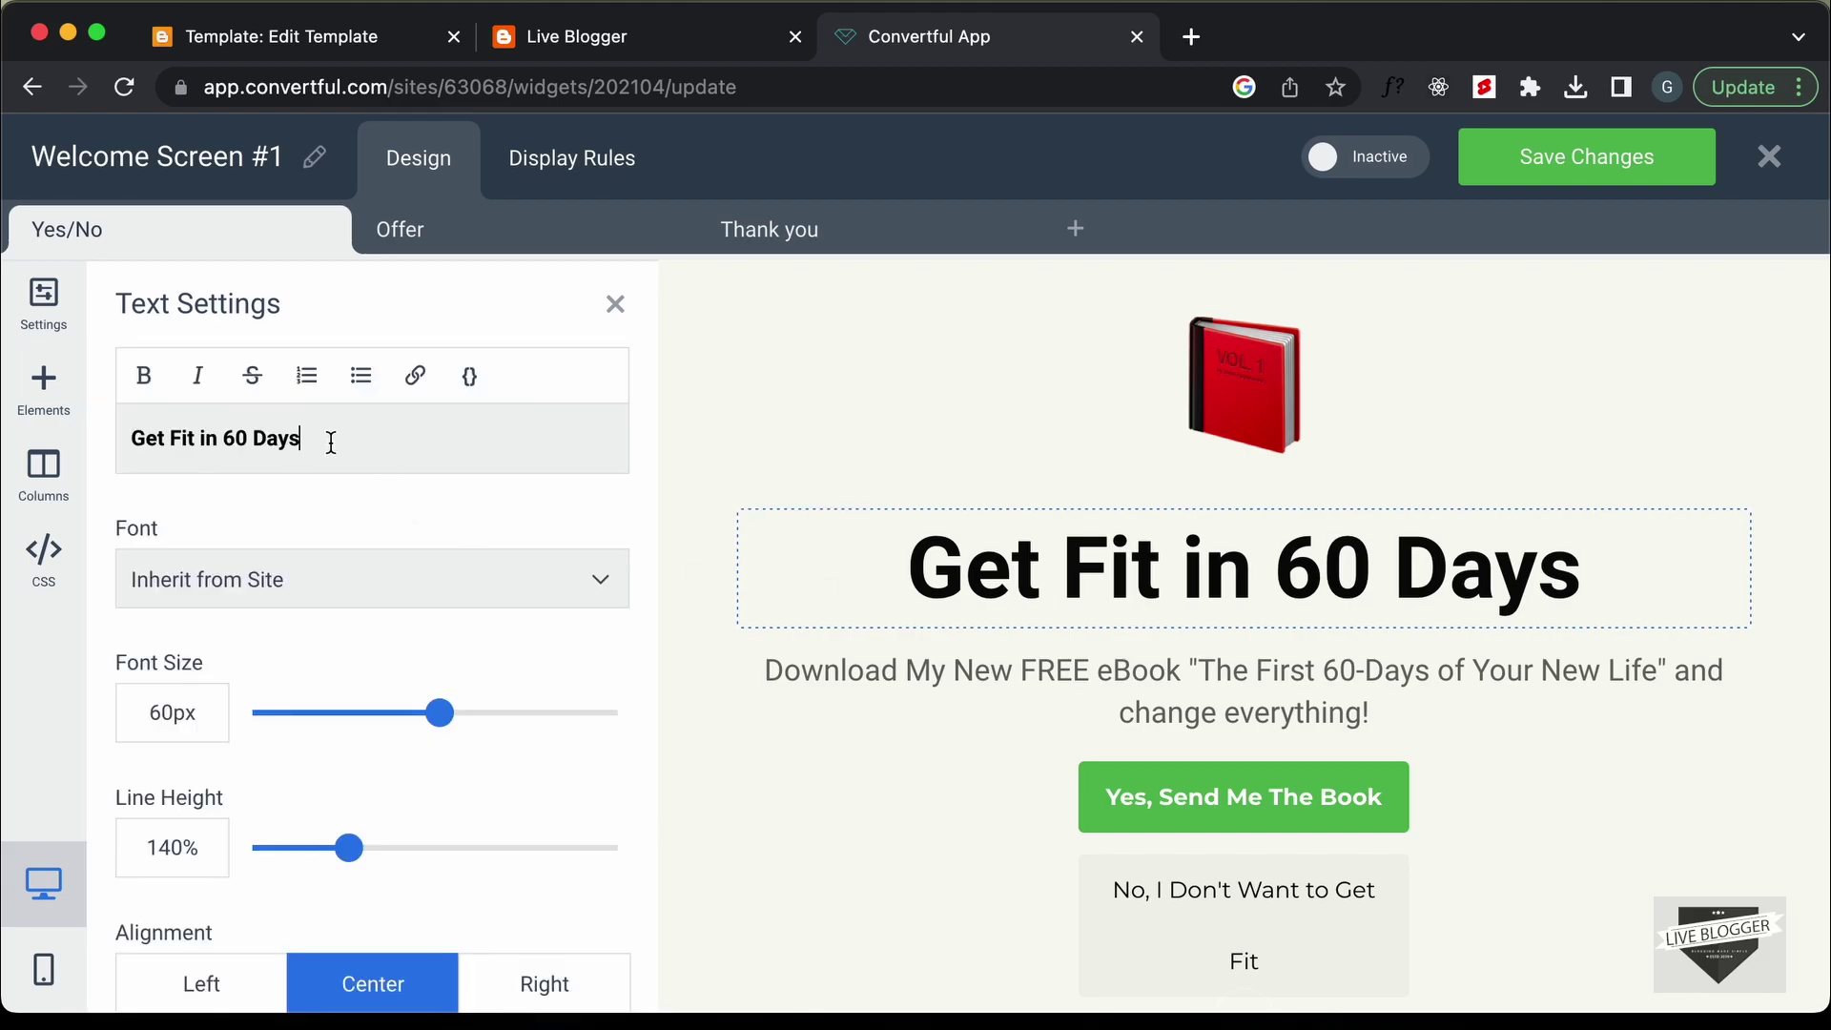
left_click_drag(331, 443, 52, 459)
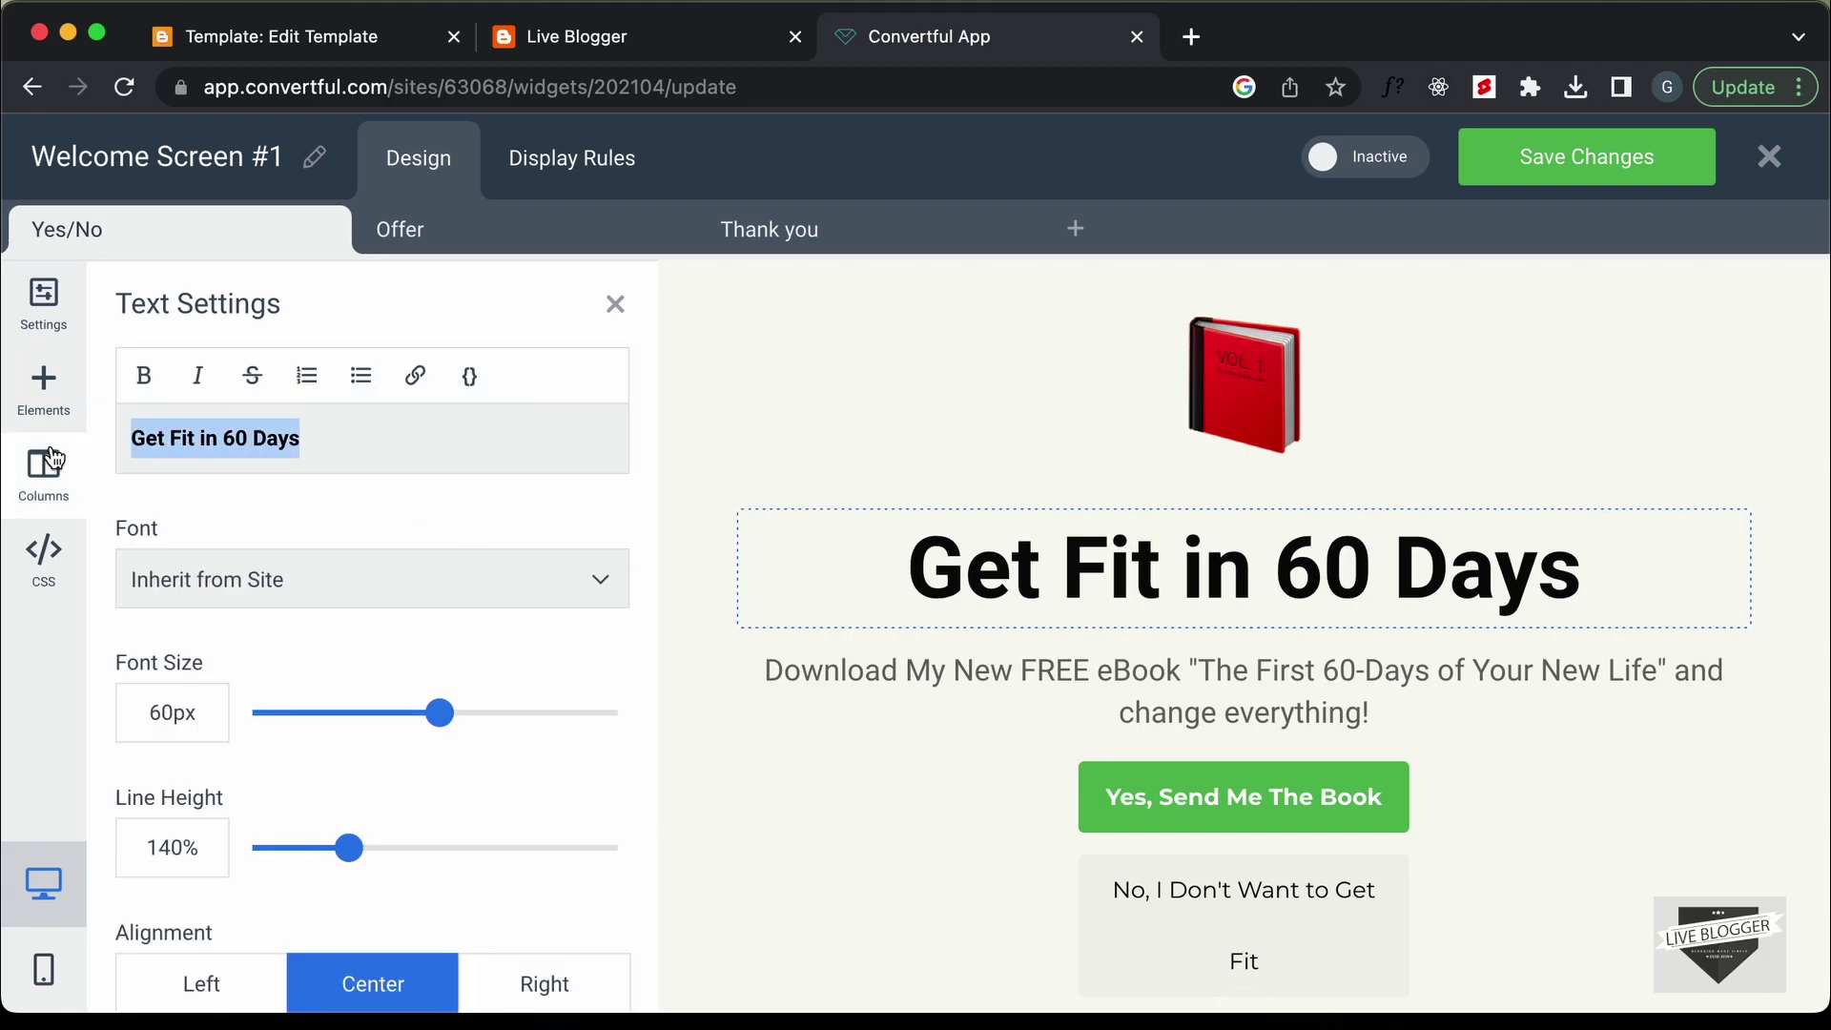
type("Learn Reat")
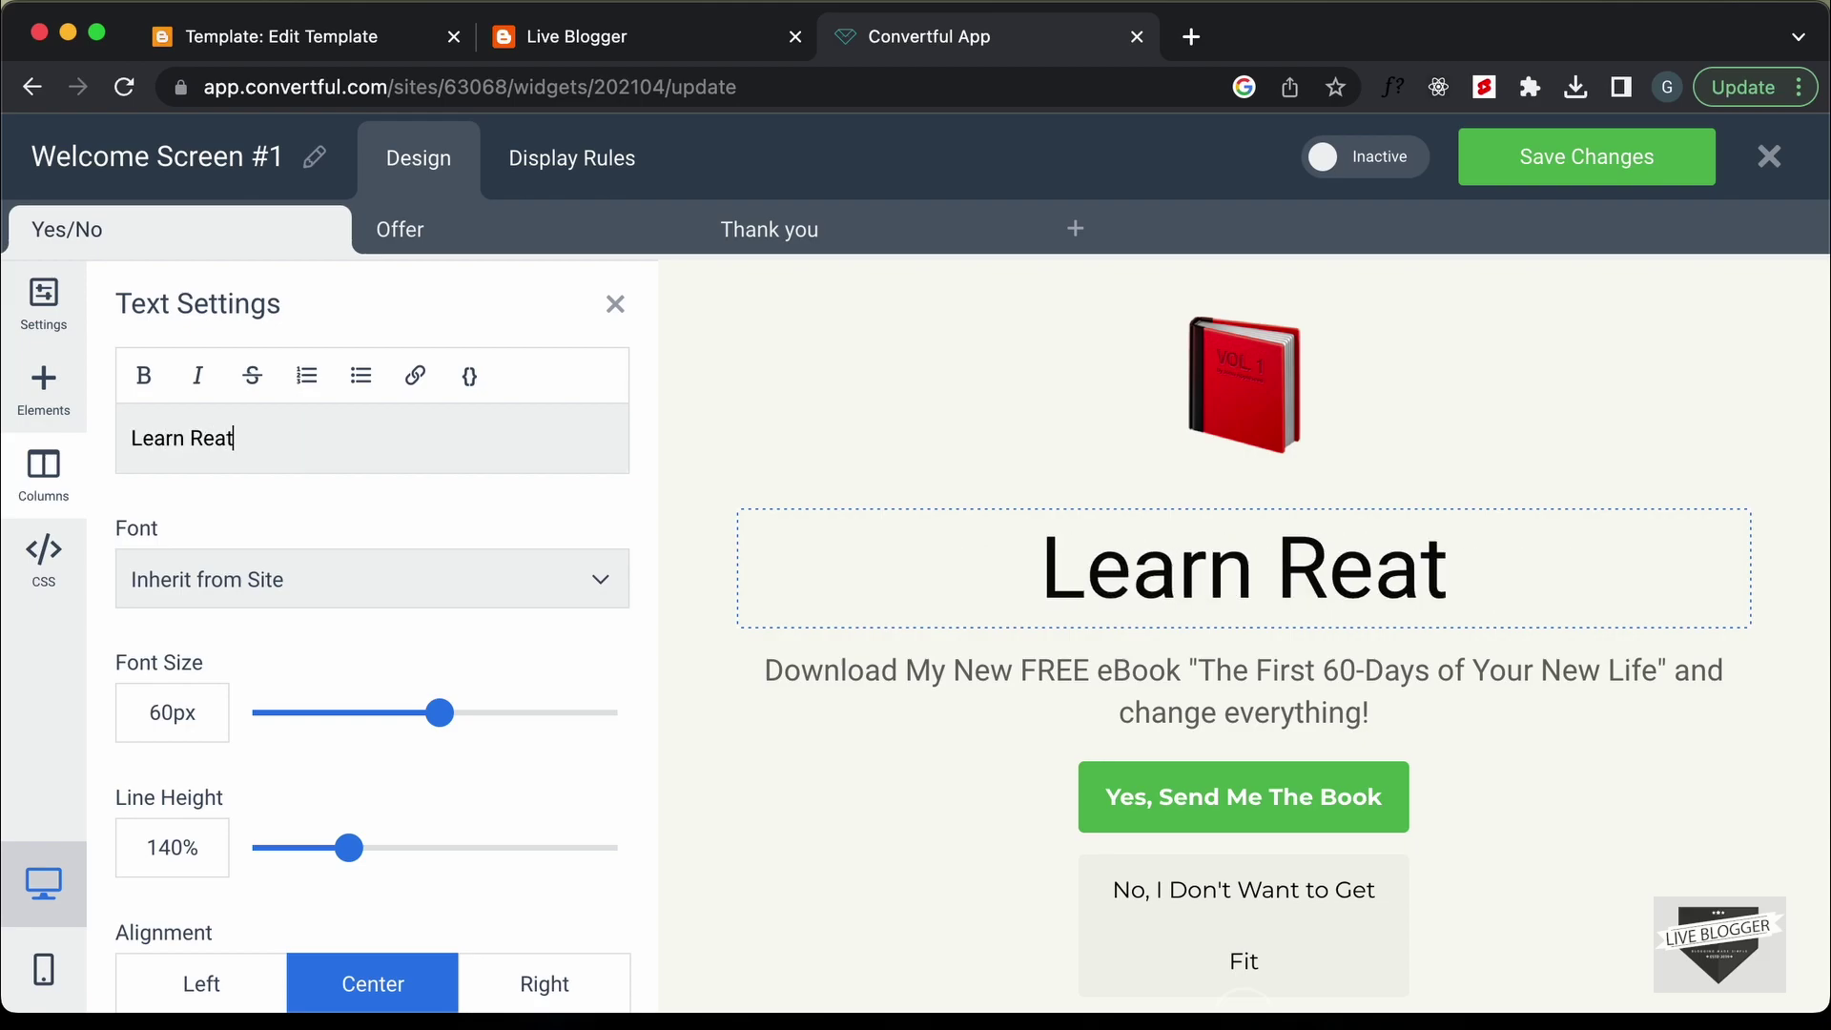
key("BackSpace")
key("BackSpace")
type("ct JS in 10 ")
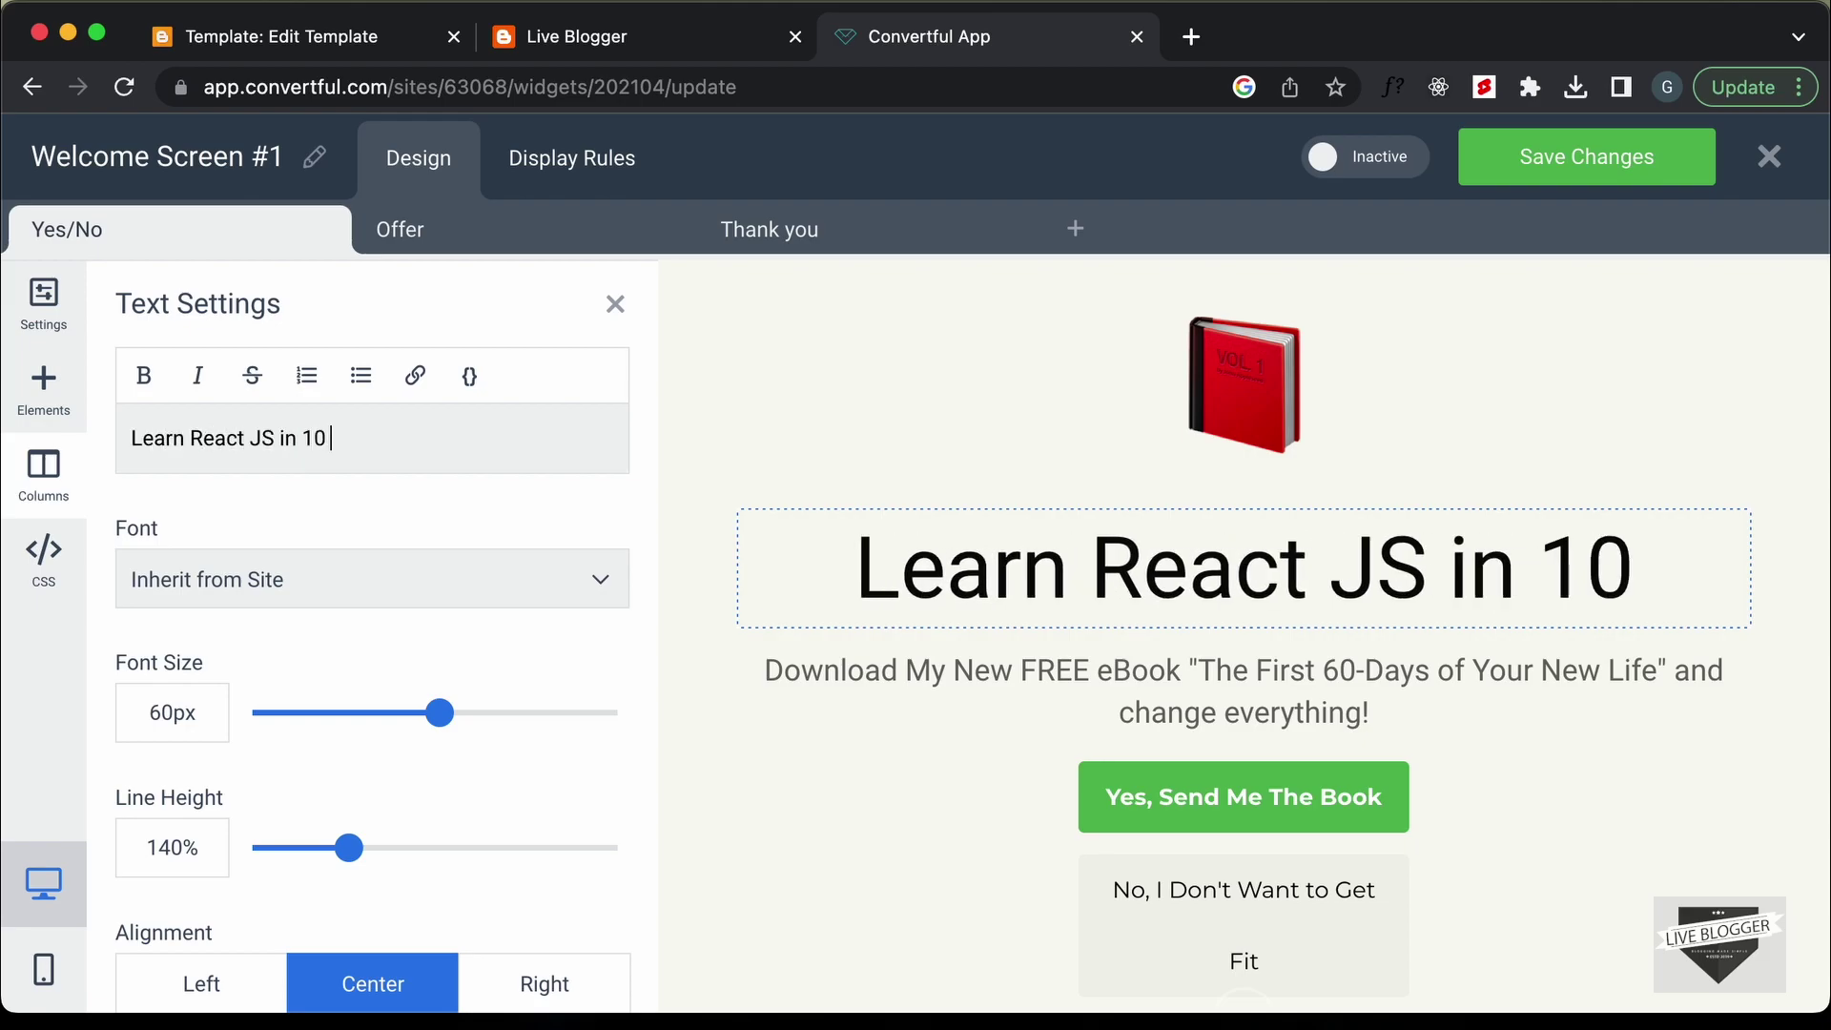
type("Days")
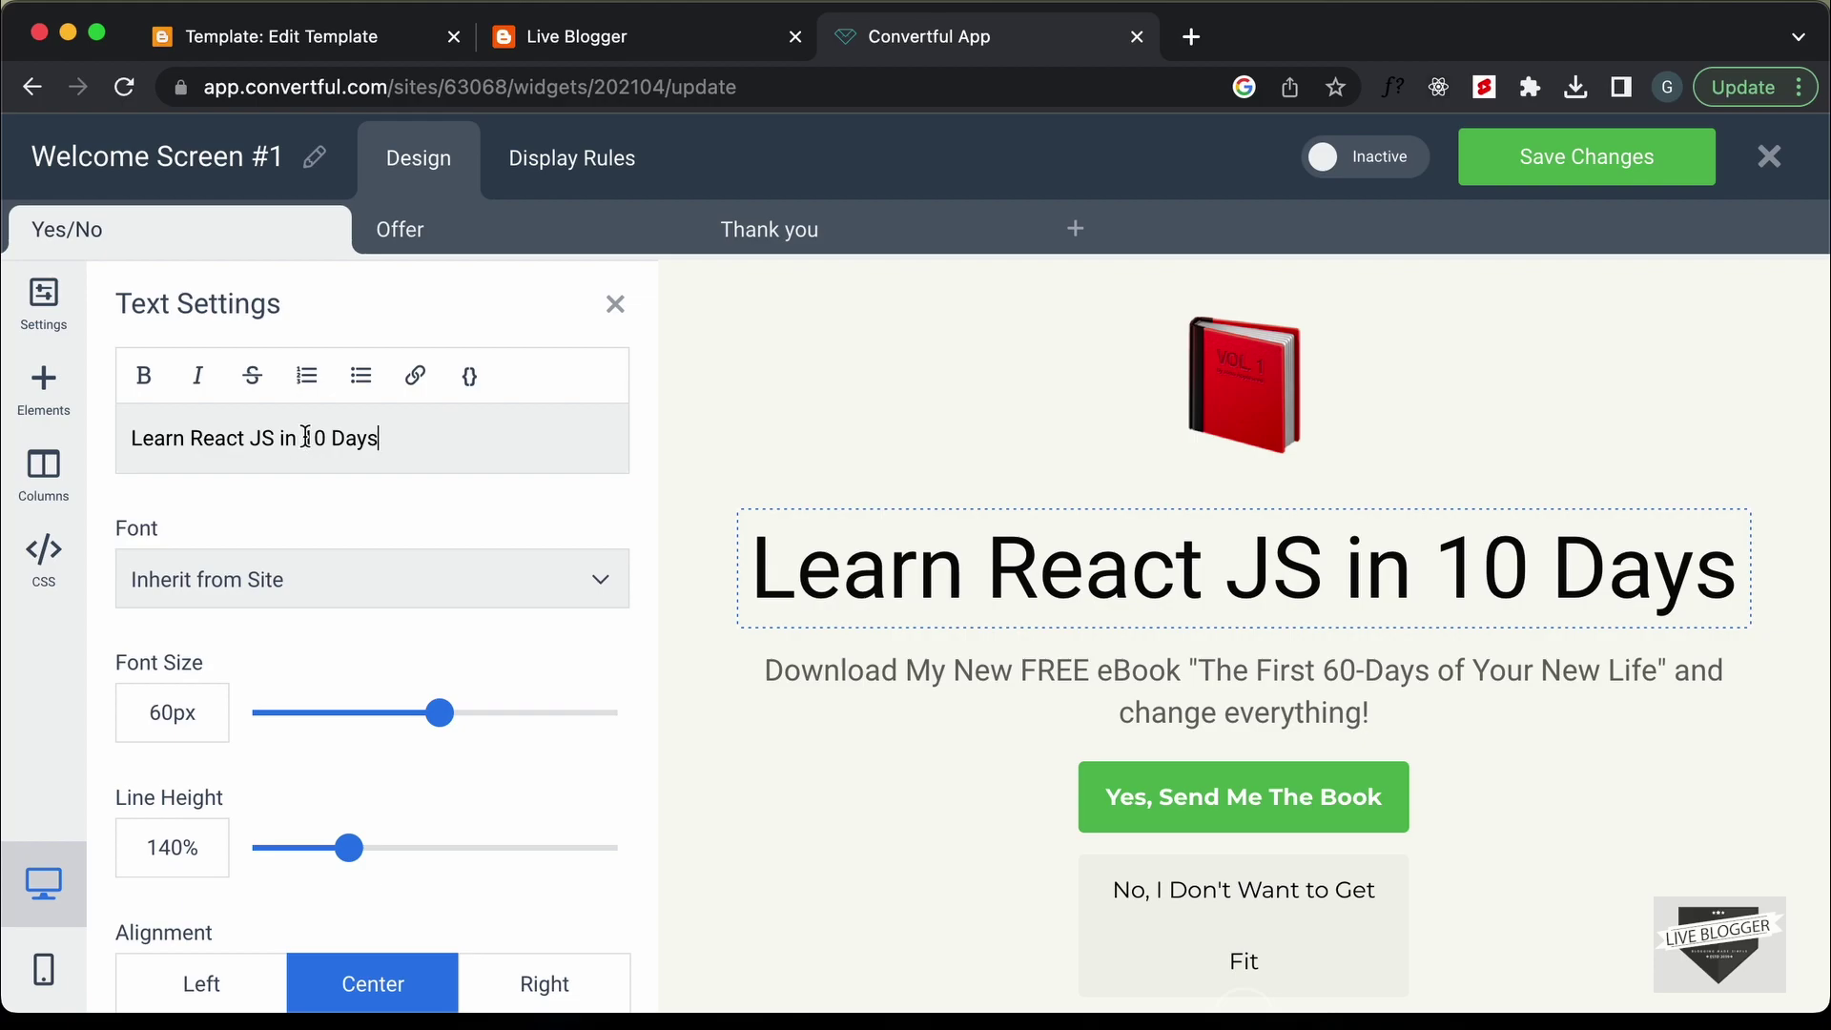
- Make "10 Days" bold in the headline and set the headline's font size to 51px
left_click_drag(305, 437, 425, 437)
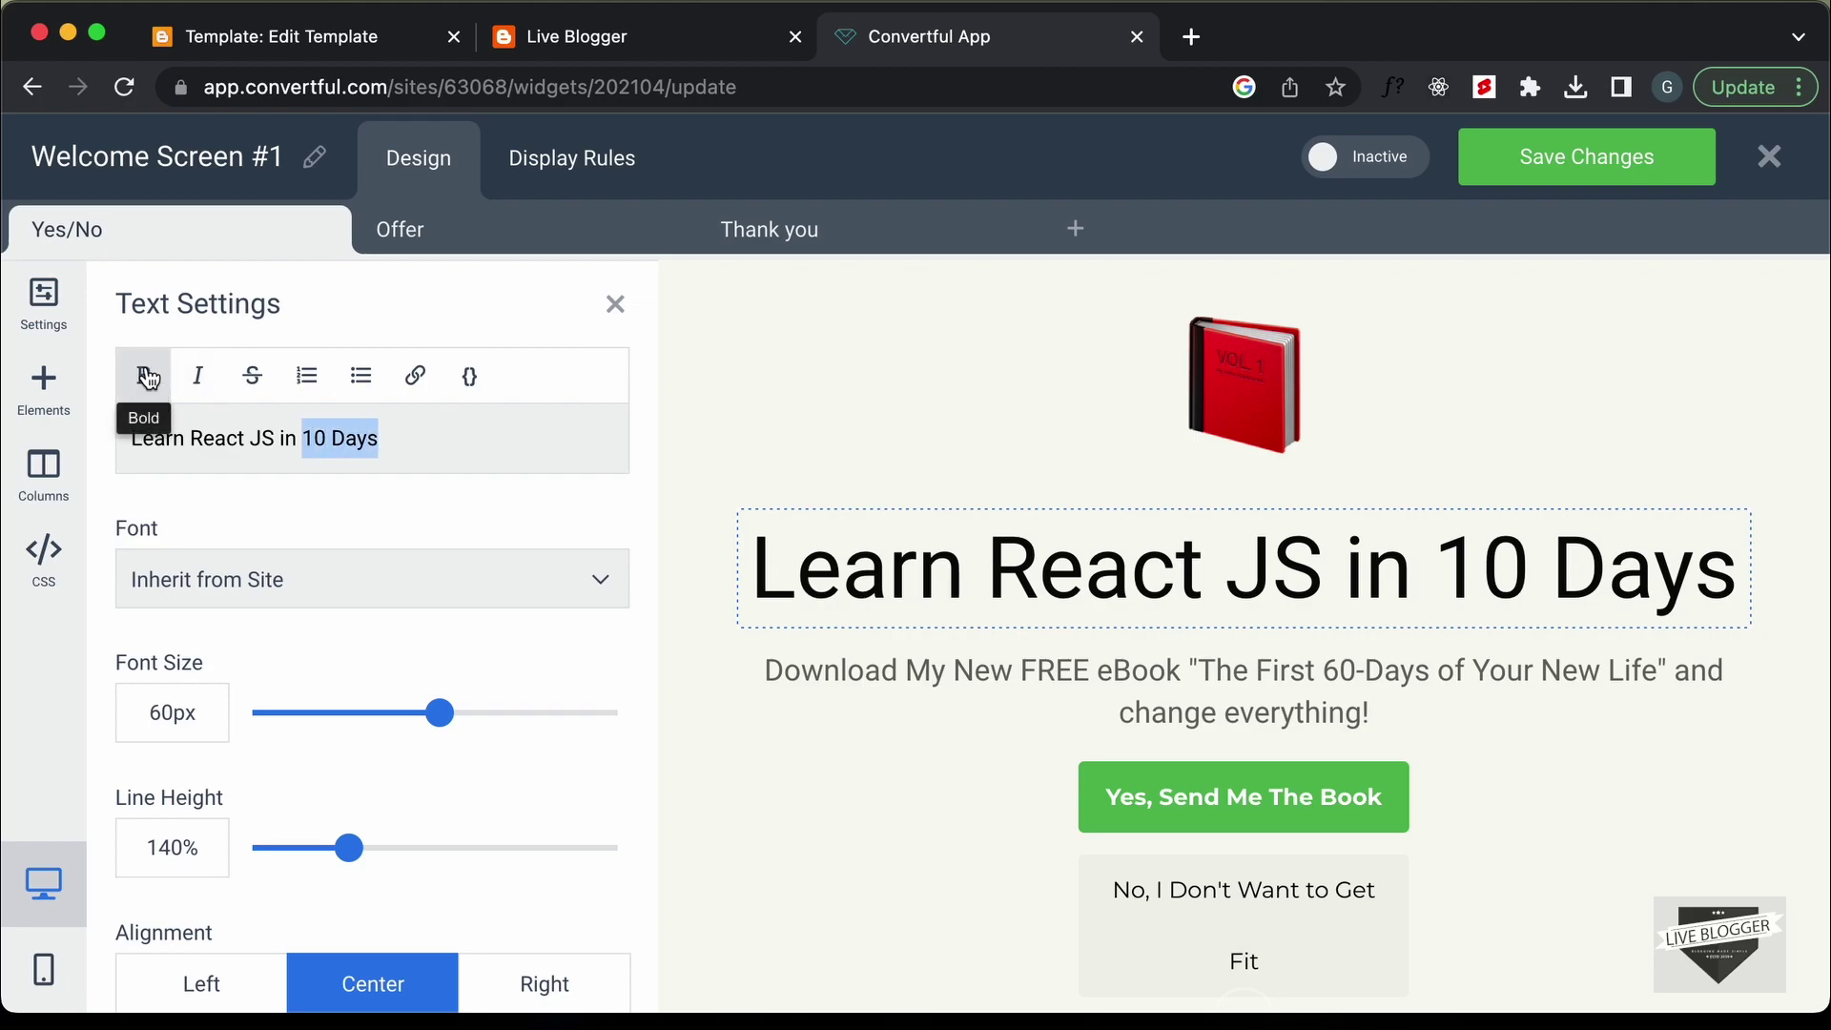
left_click(144, 376)
left_click(462, 447)
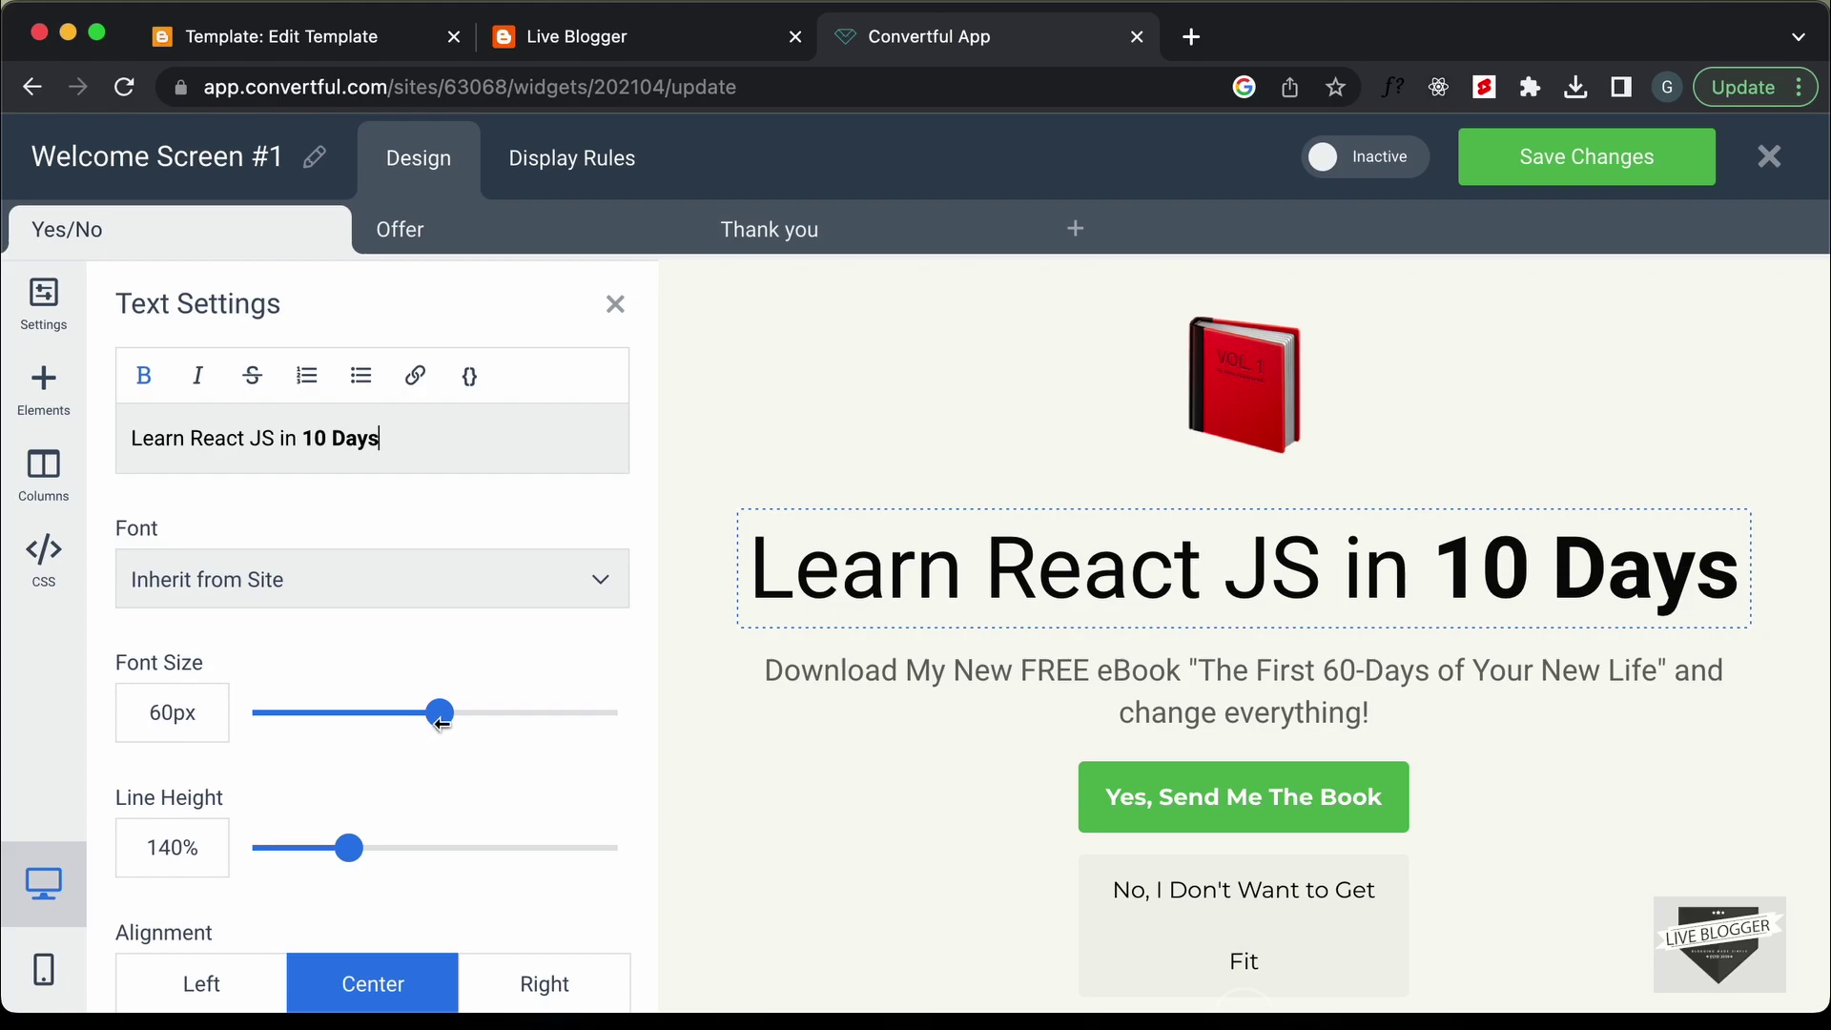
left_click_drag(440, 722, 407, 724)
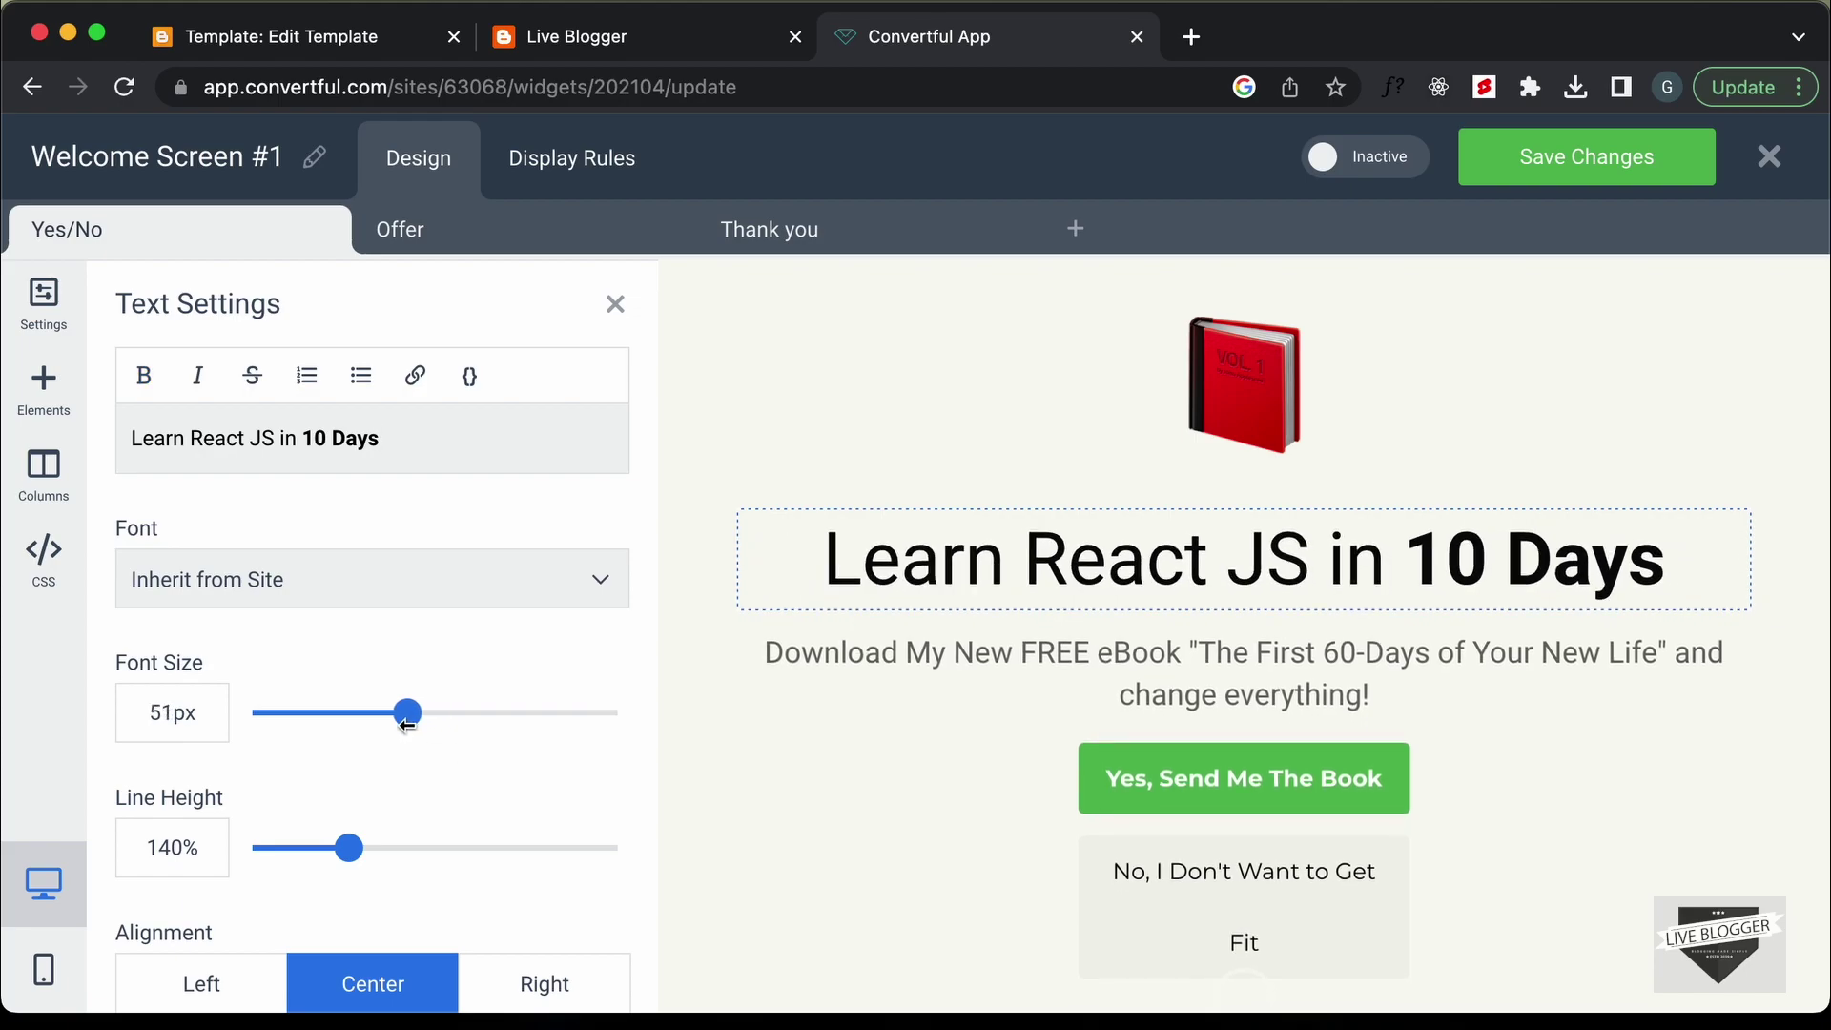
- Change the description below the headline to "Download My New FREE eBook to learn the latest technologies in web development.", breaking the line after "eBook"
left_click(1276, 671)
left_click_drag(549, 485, 136, 438)
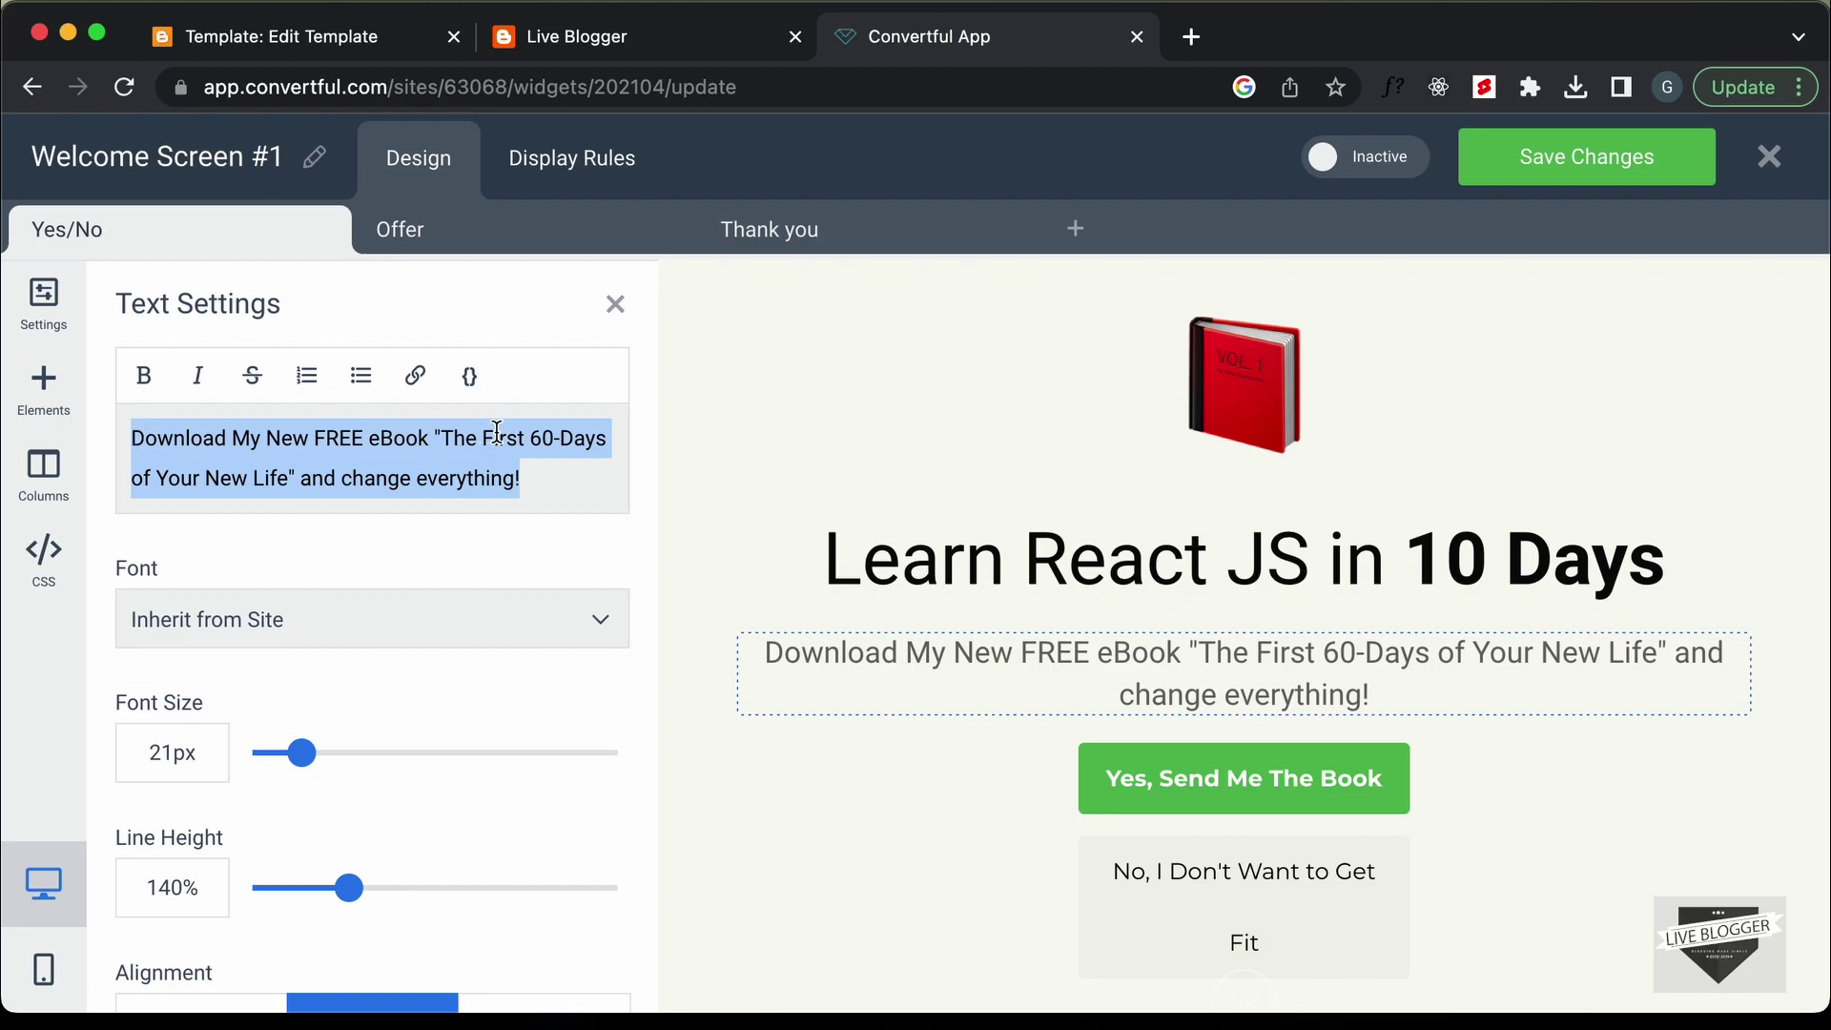
left_click_drag(435, 438, 533, 468)
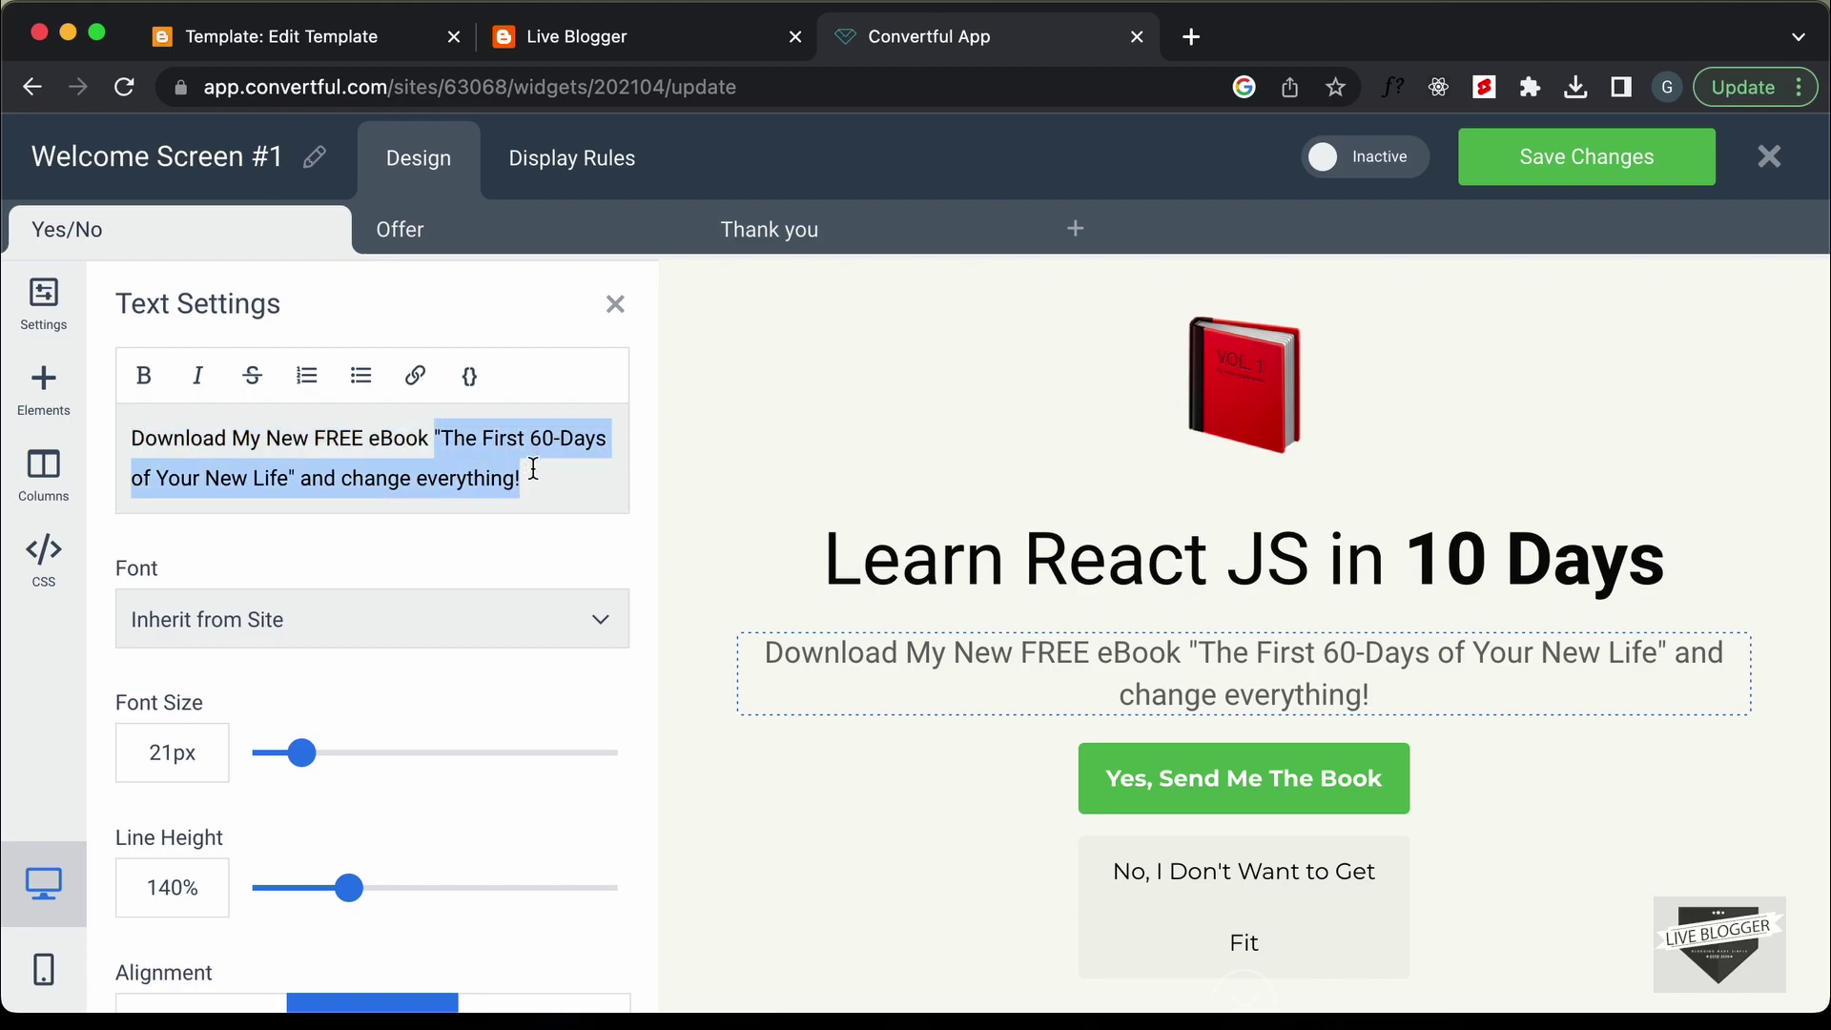
type("to learn ")
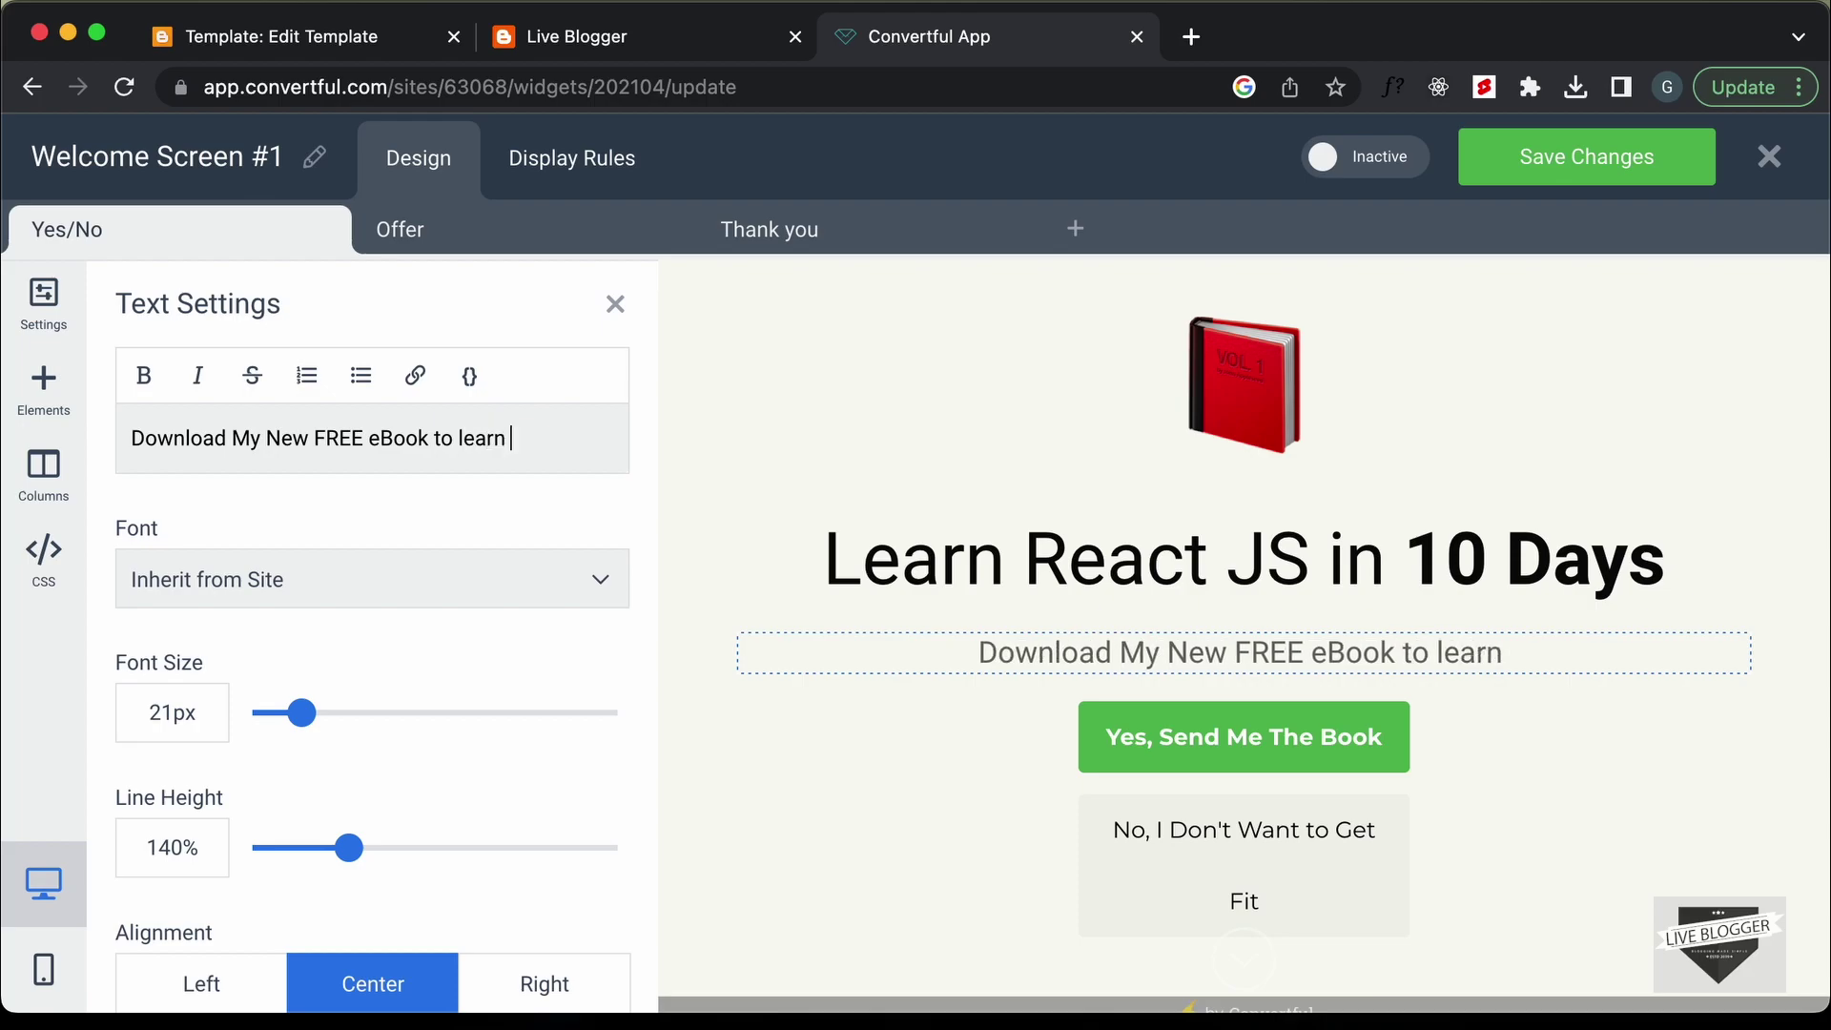
type("the latest tech")
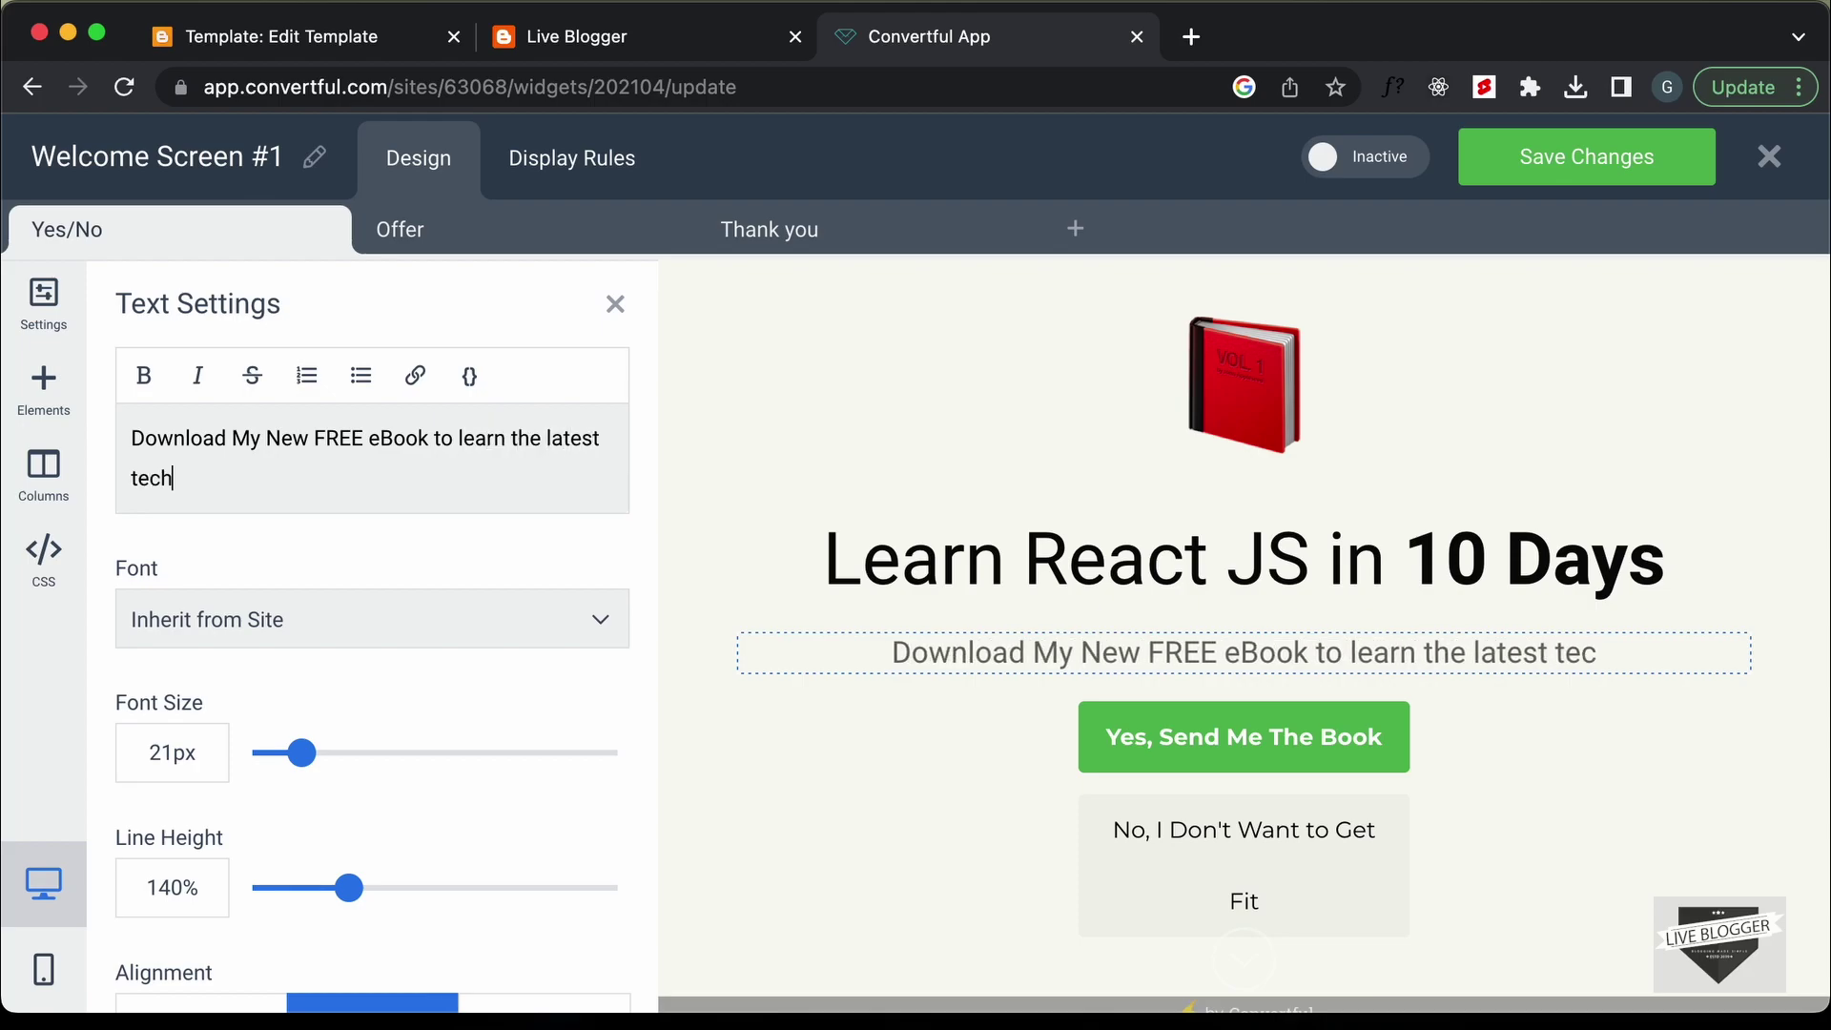
type("nologies in web development.")
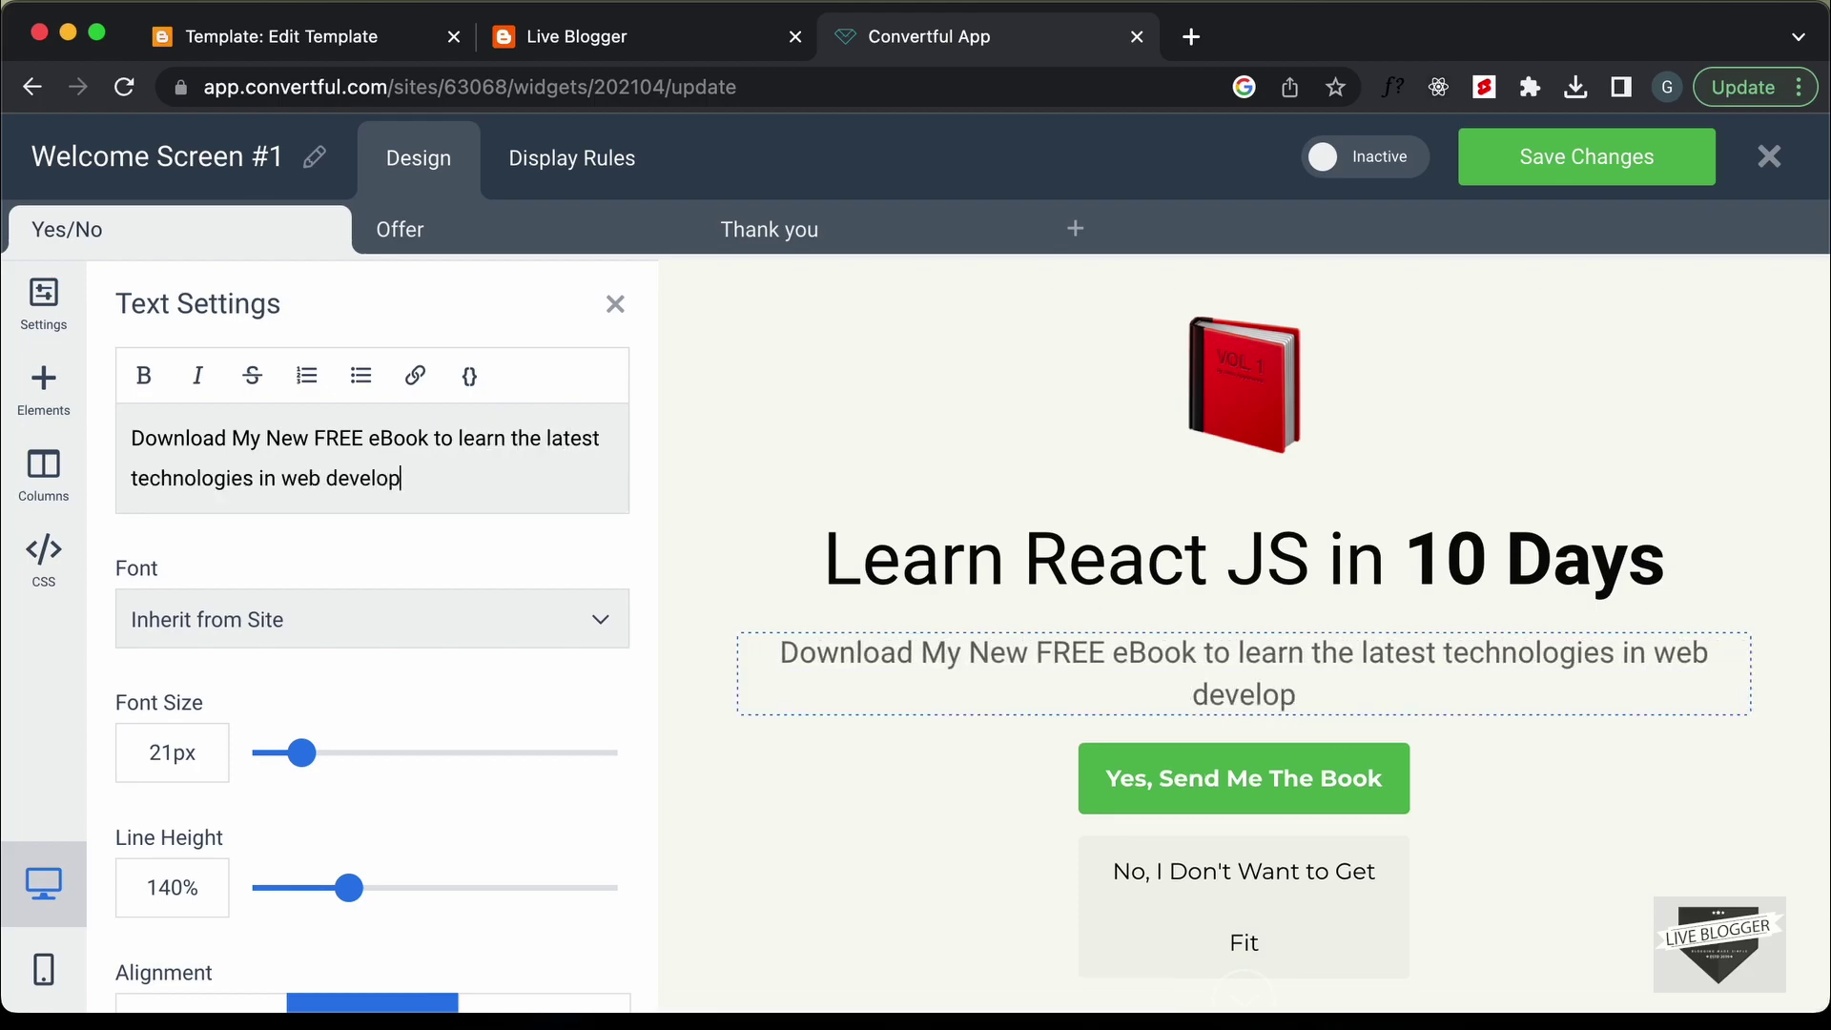
mouse_move(878, 448)
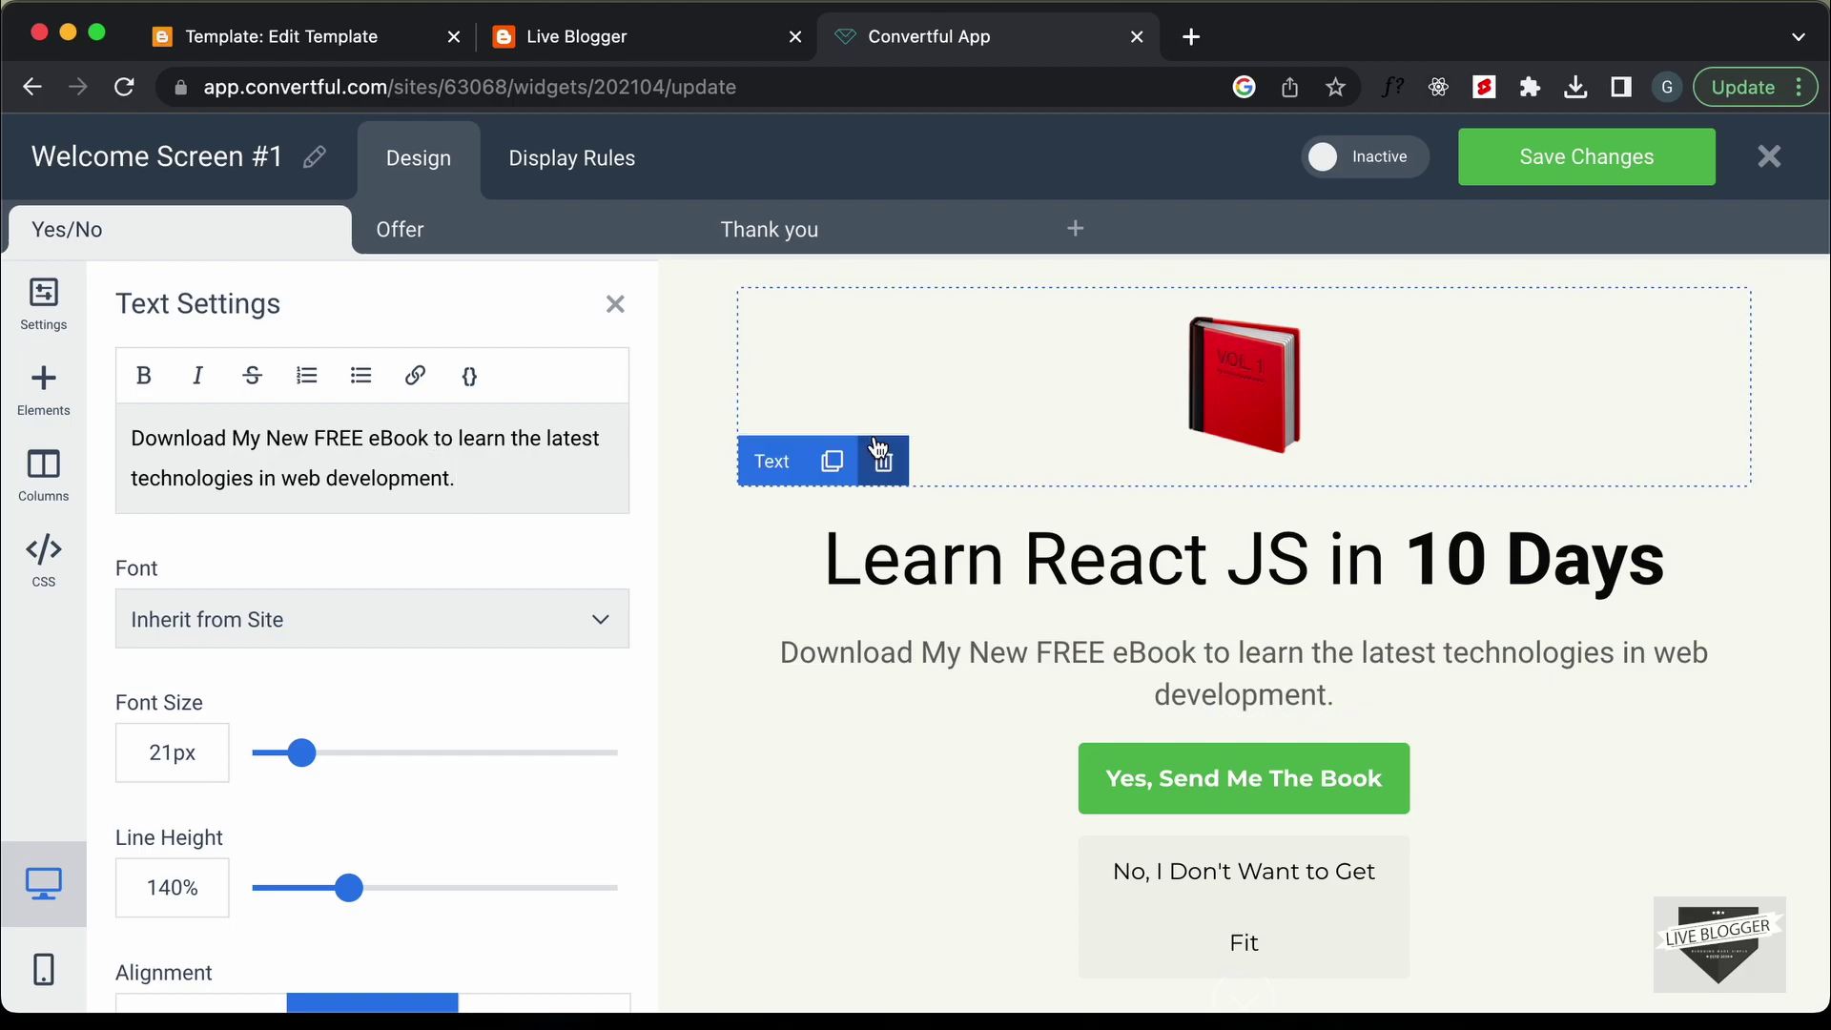
key("Return")
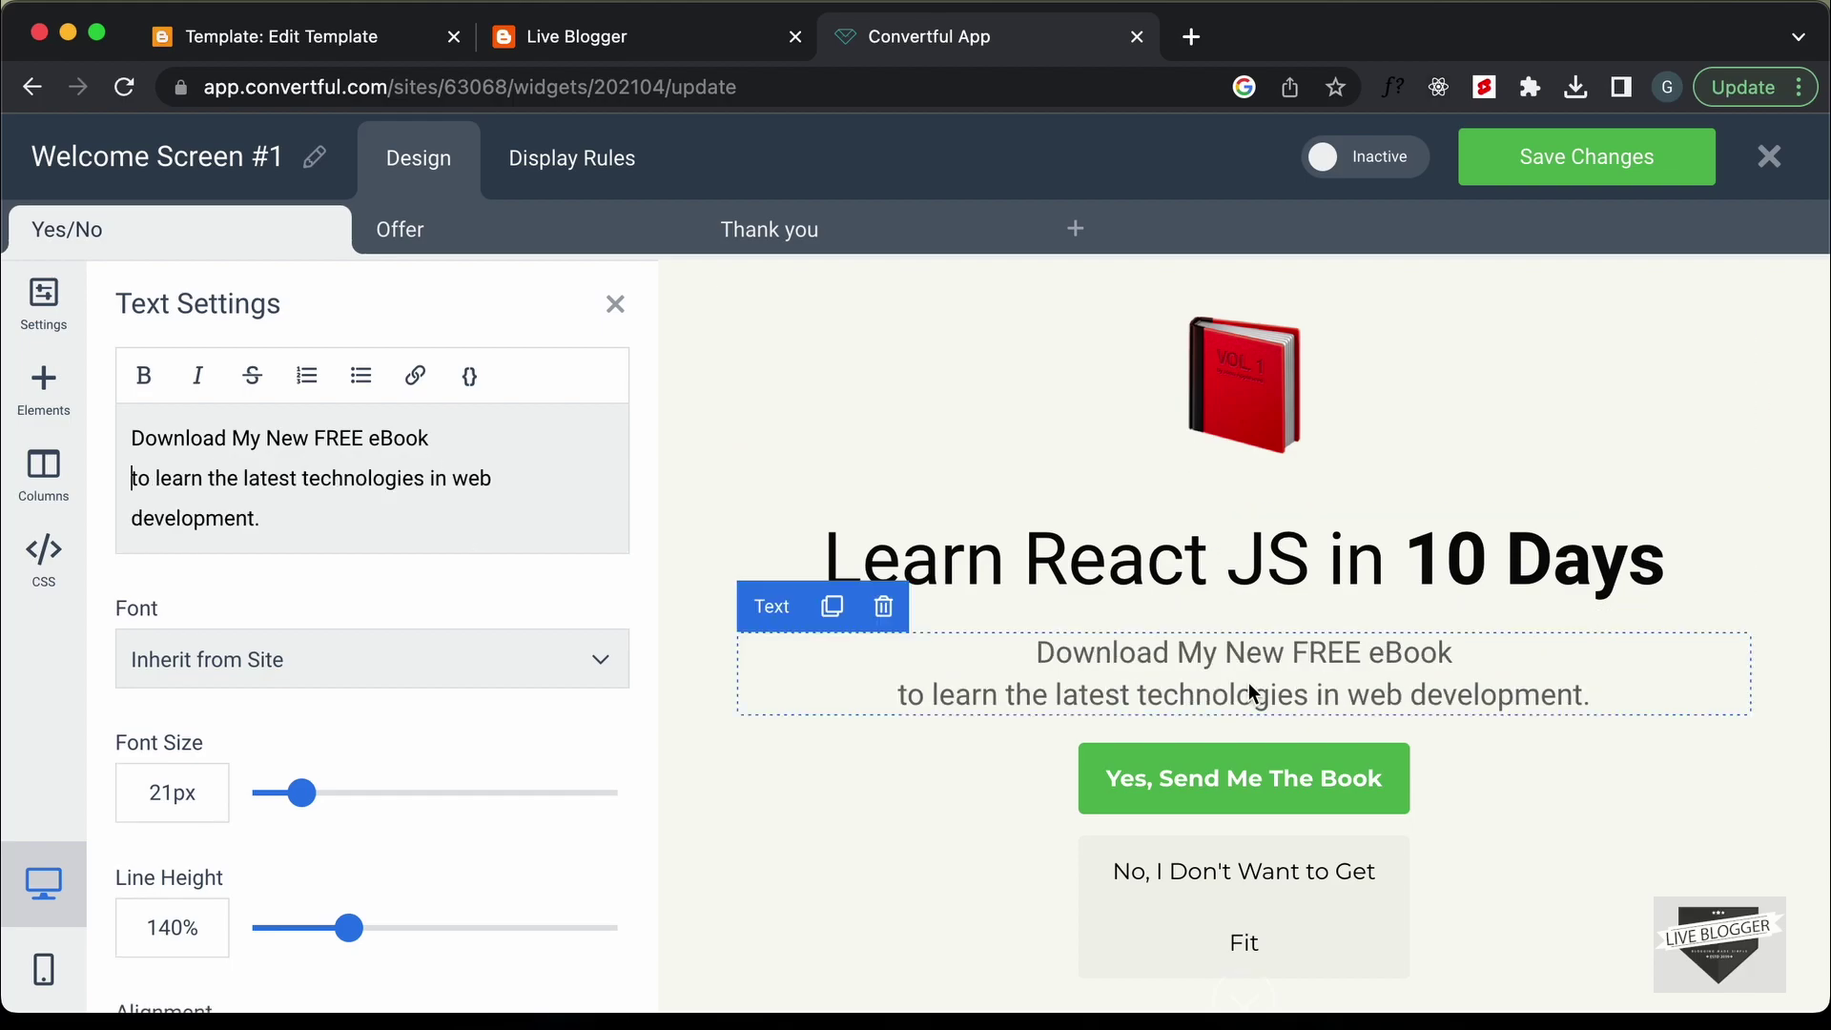
- Examine the text, size and color settings of the "Yes, Send Me The Book" button
scroll(1249, 683, "down", 1)
left_click(1339, 740)
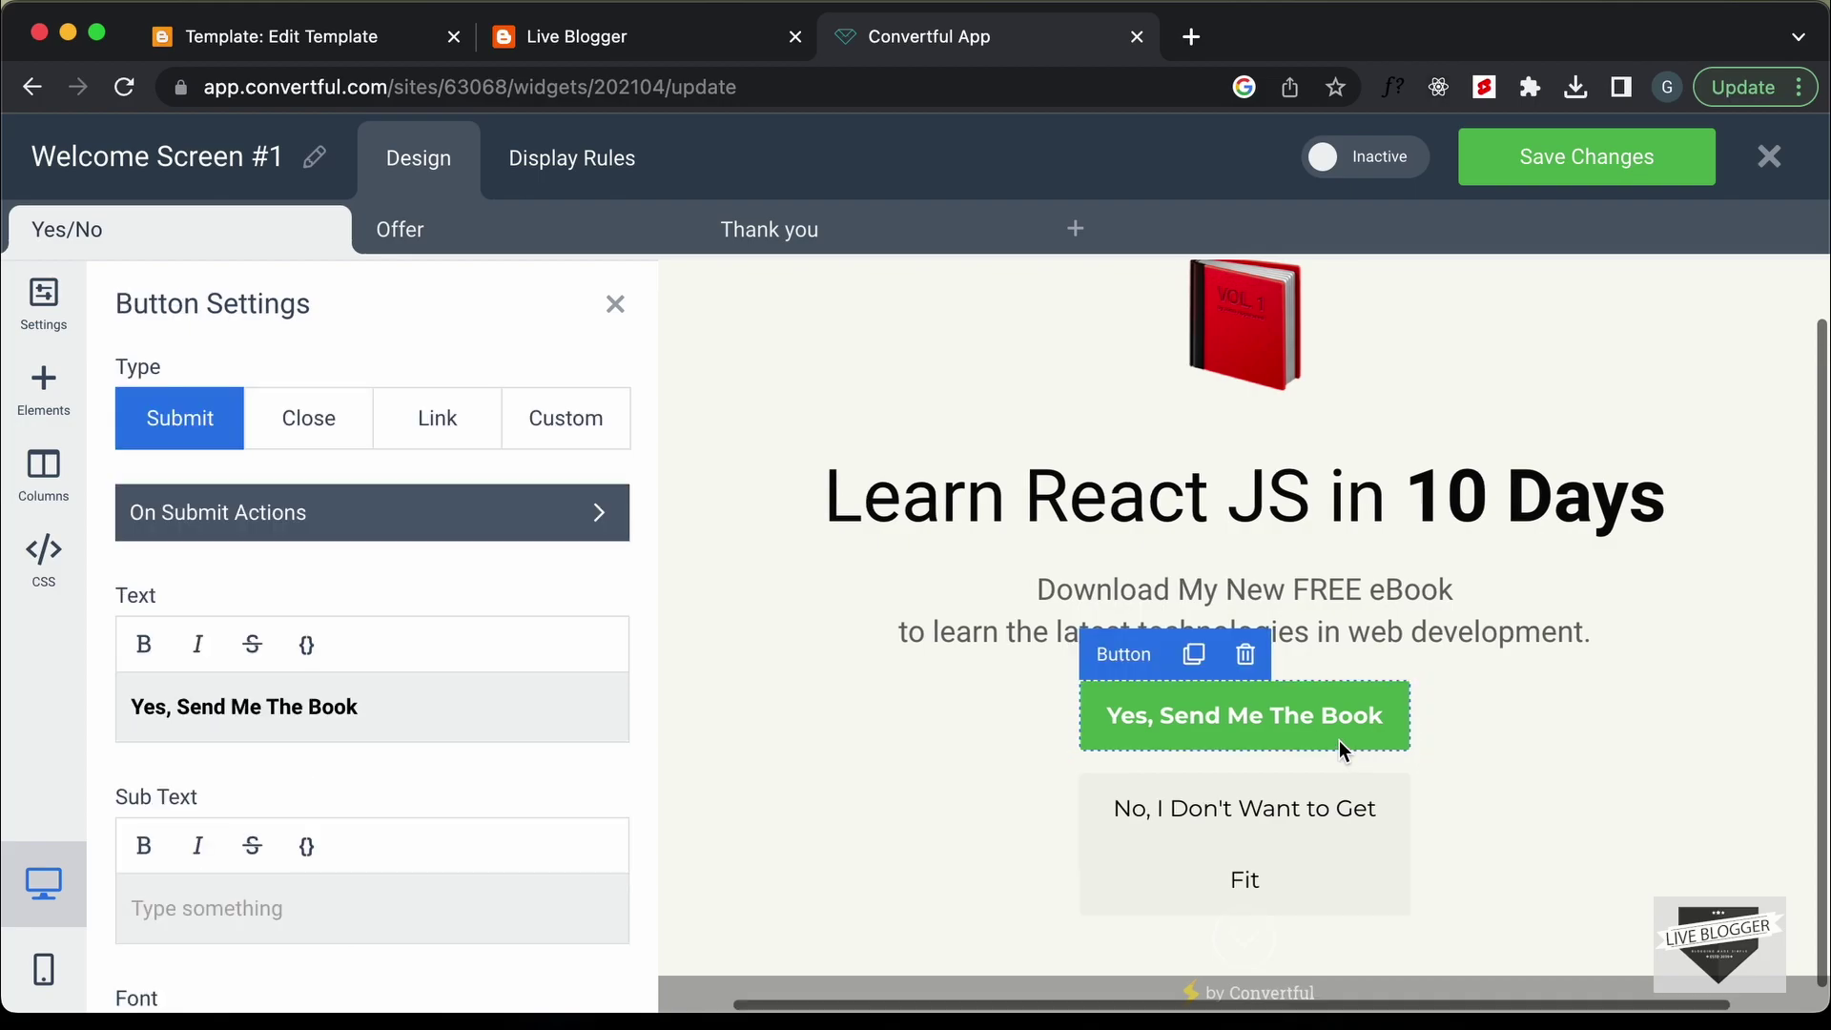
scroll(417, 568, "down", 4)
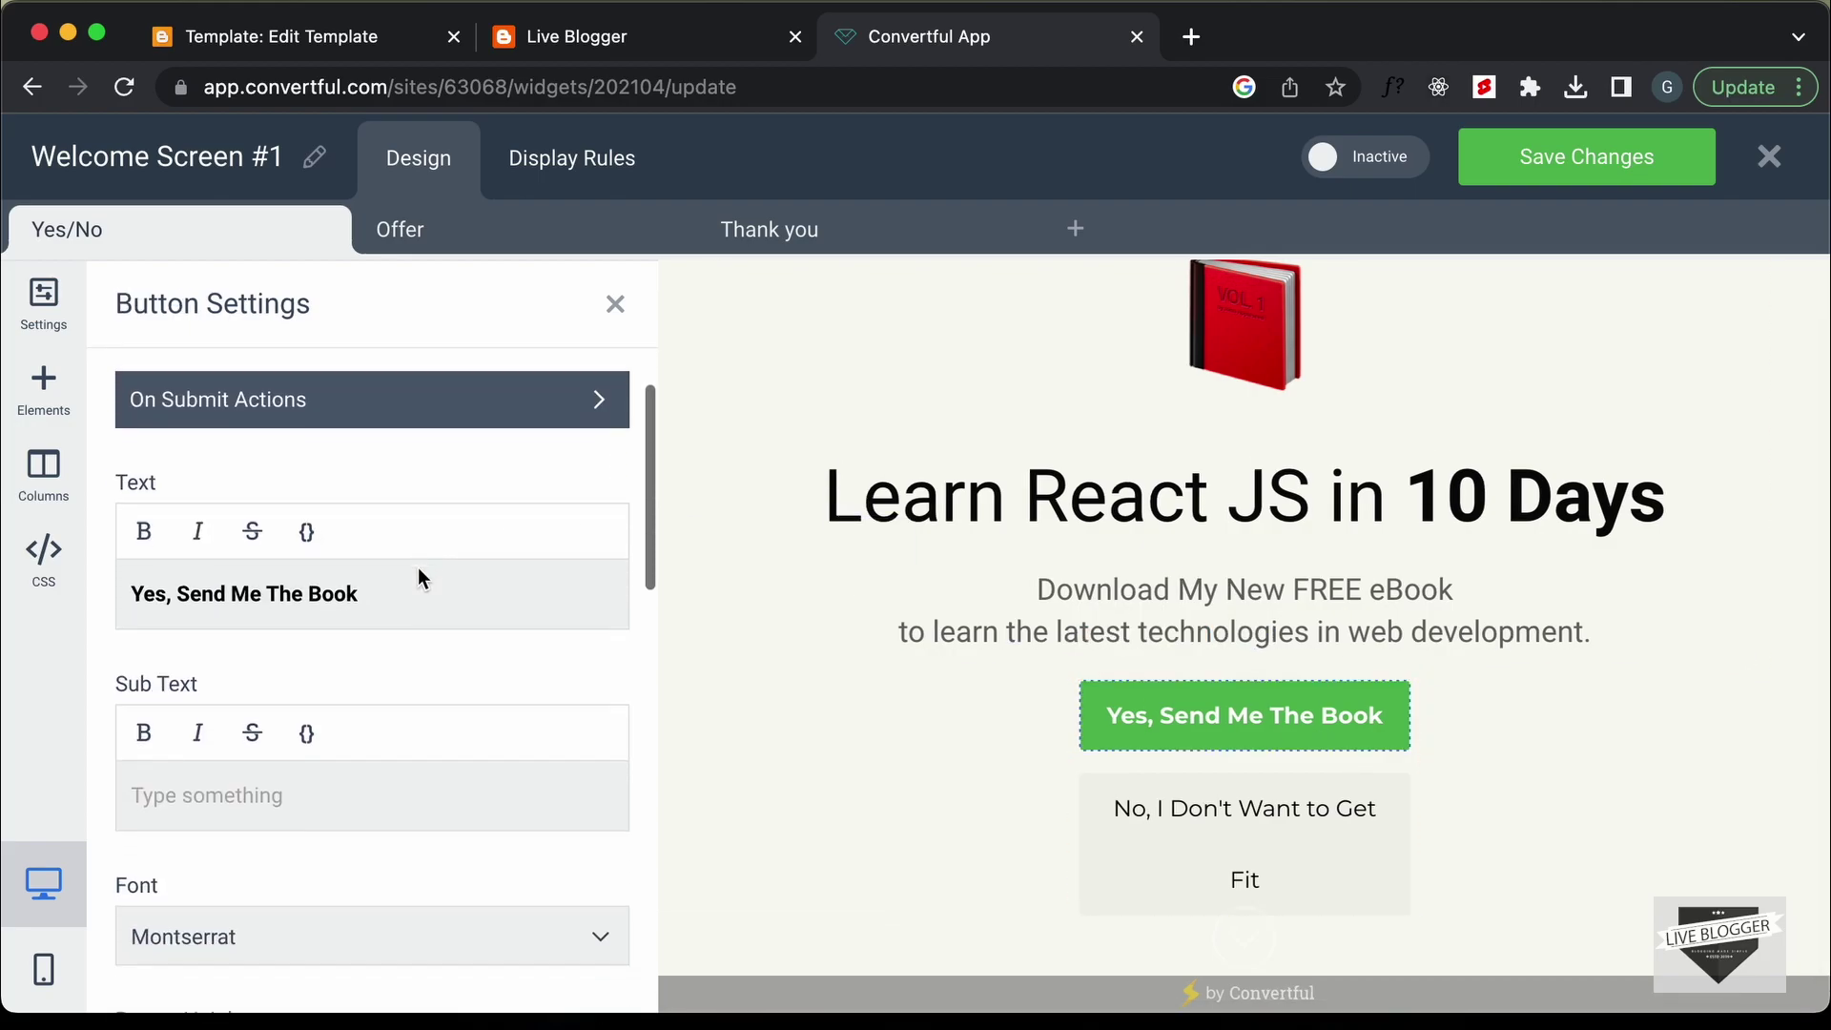
scroll(417, 568, "down", 7)
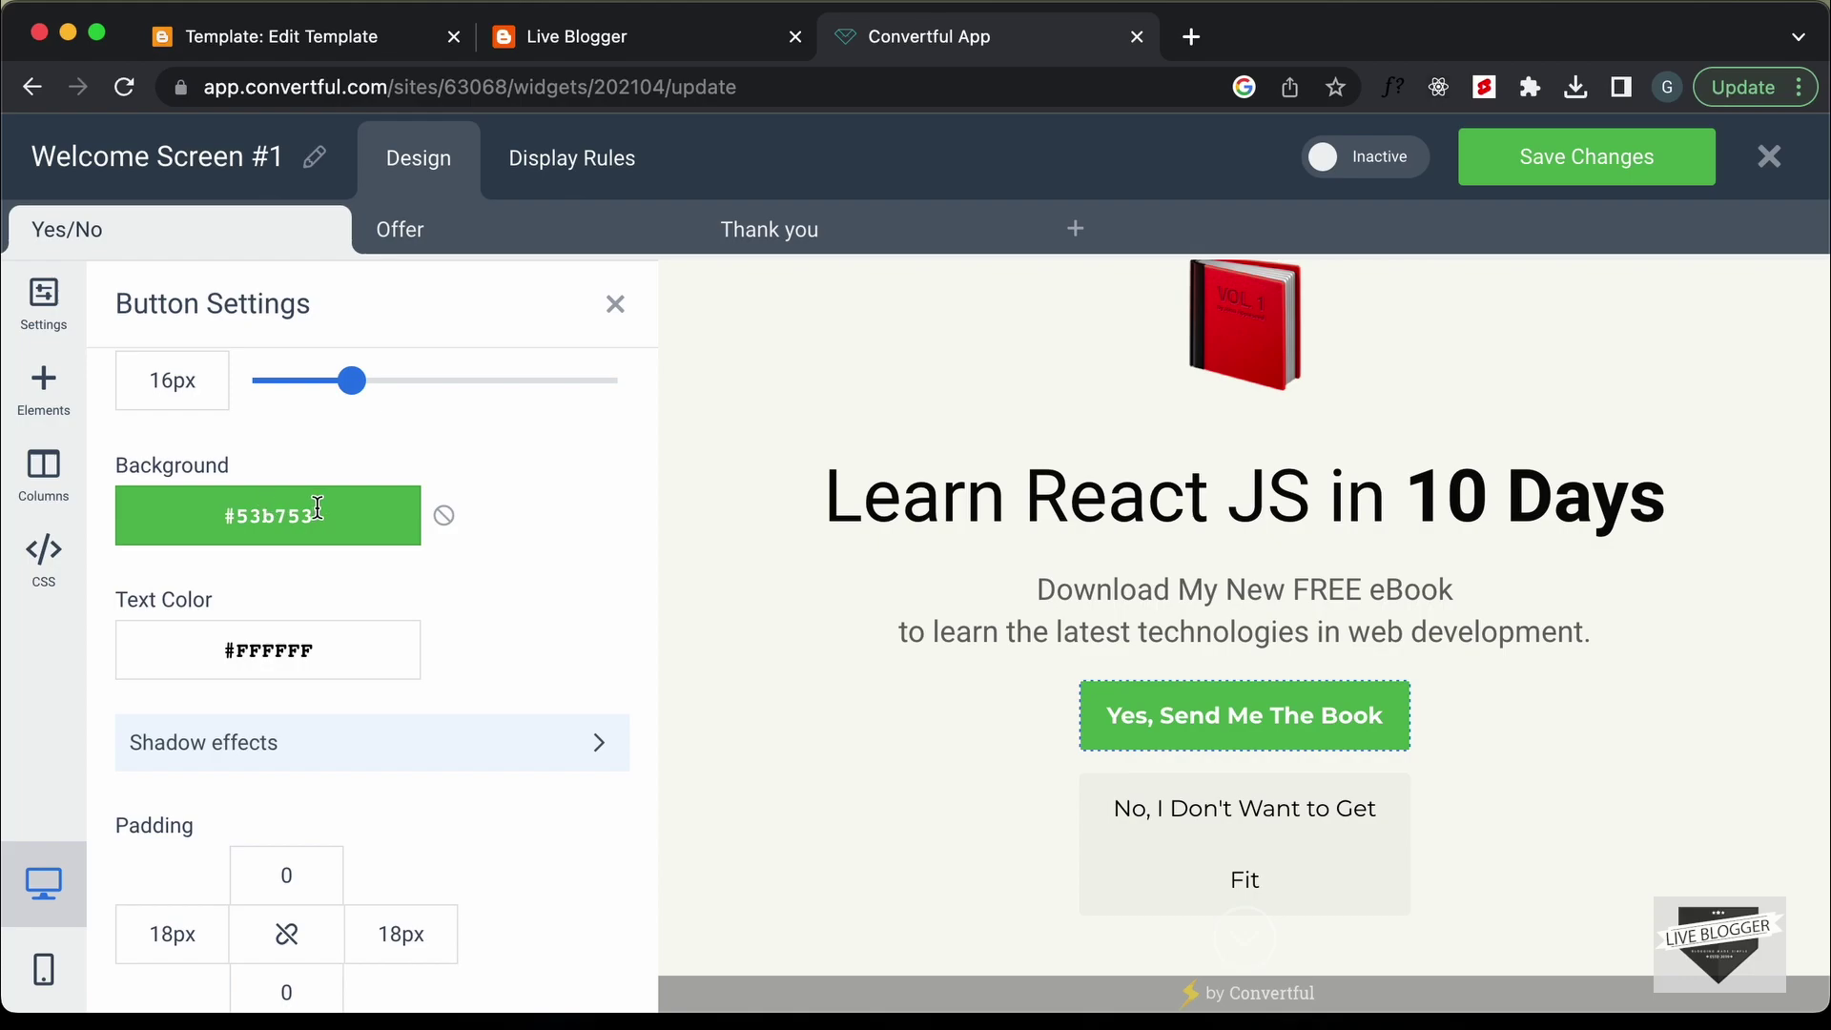
scroll(529, 465, "up", 8)
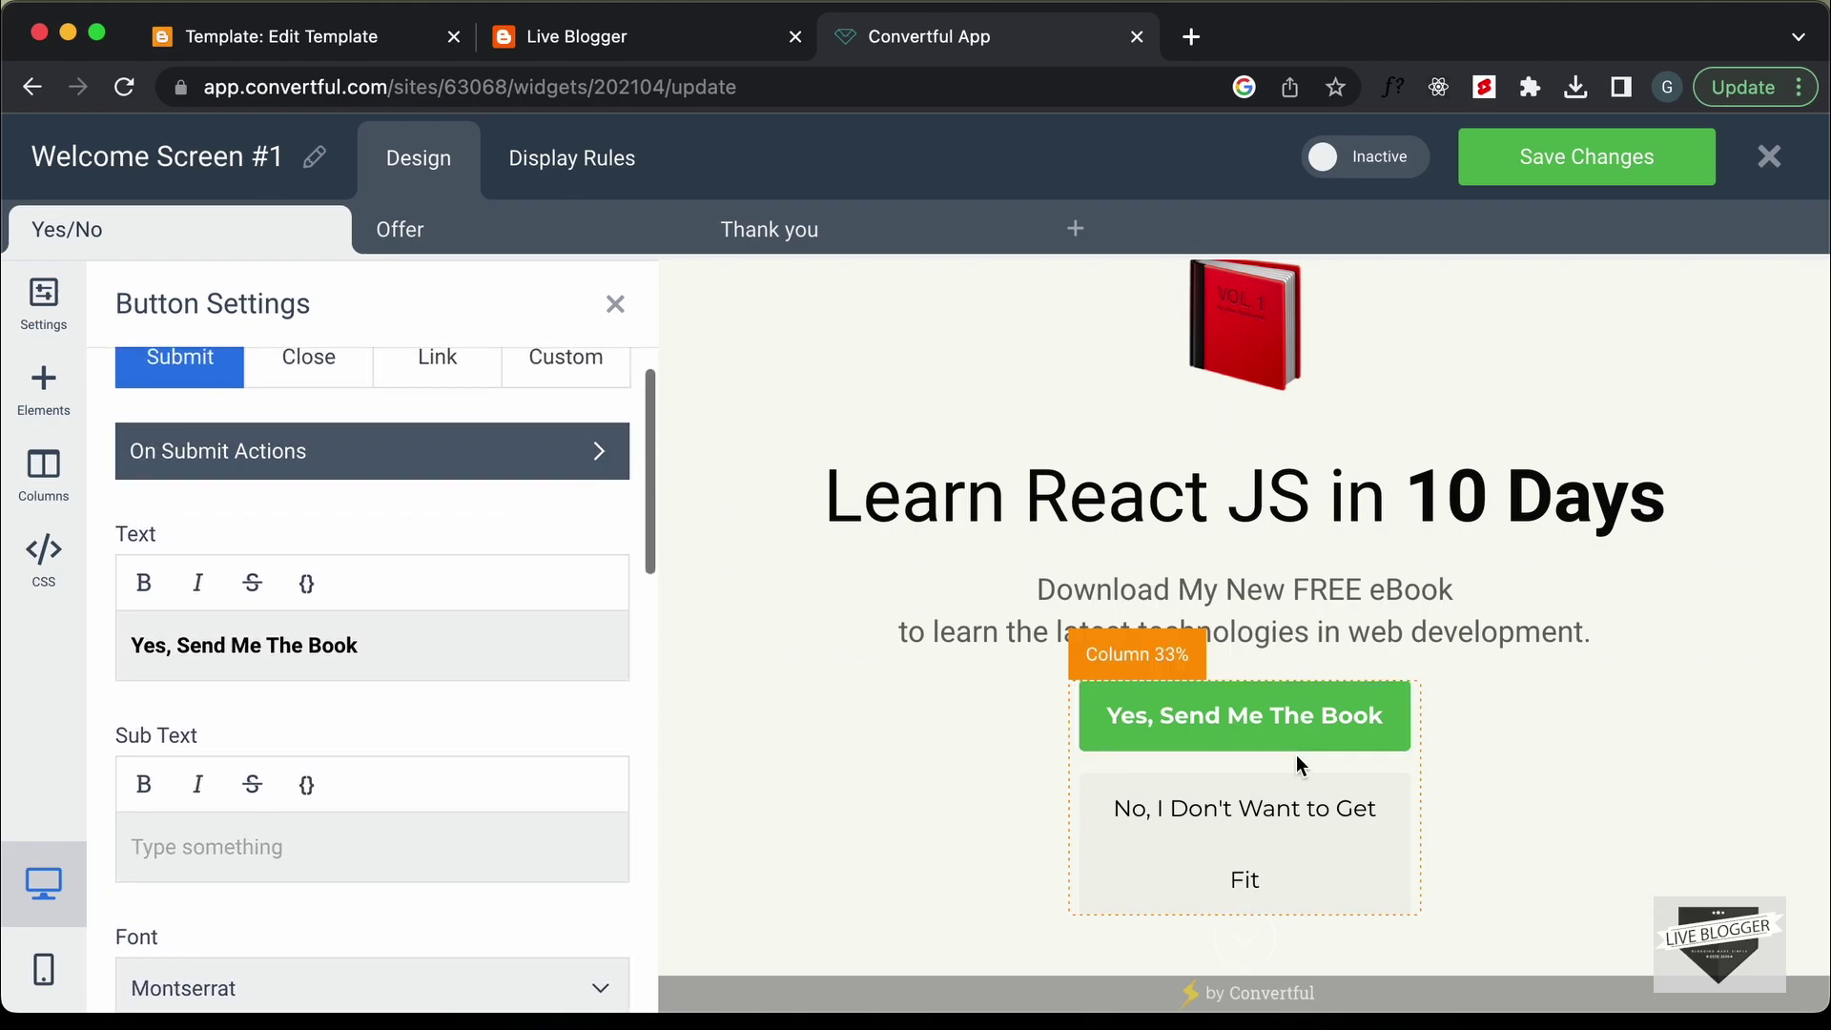
- Change the text of the decline button below the green button to "No, I'm not interested"
left_click(1320, 851)
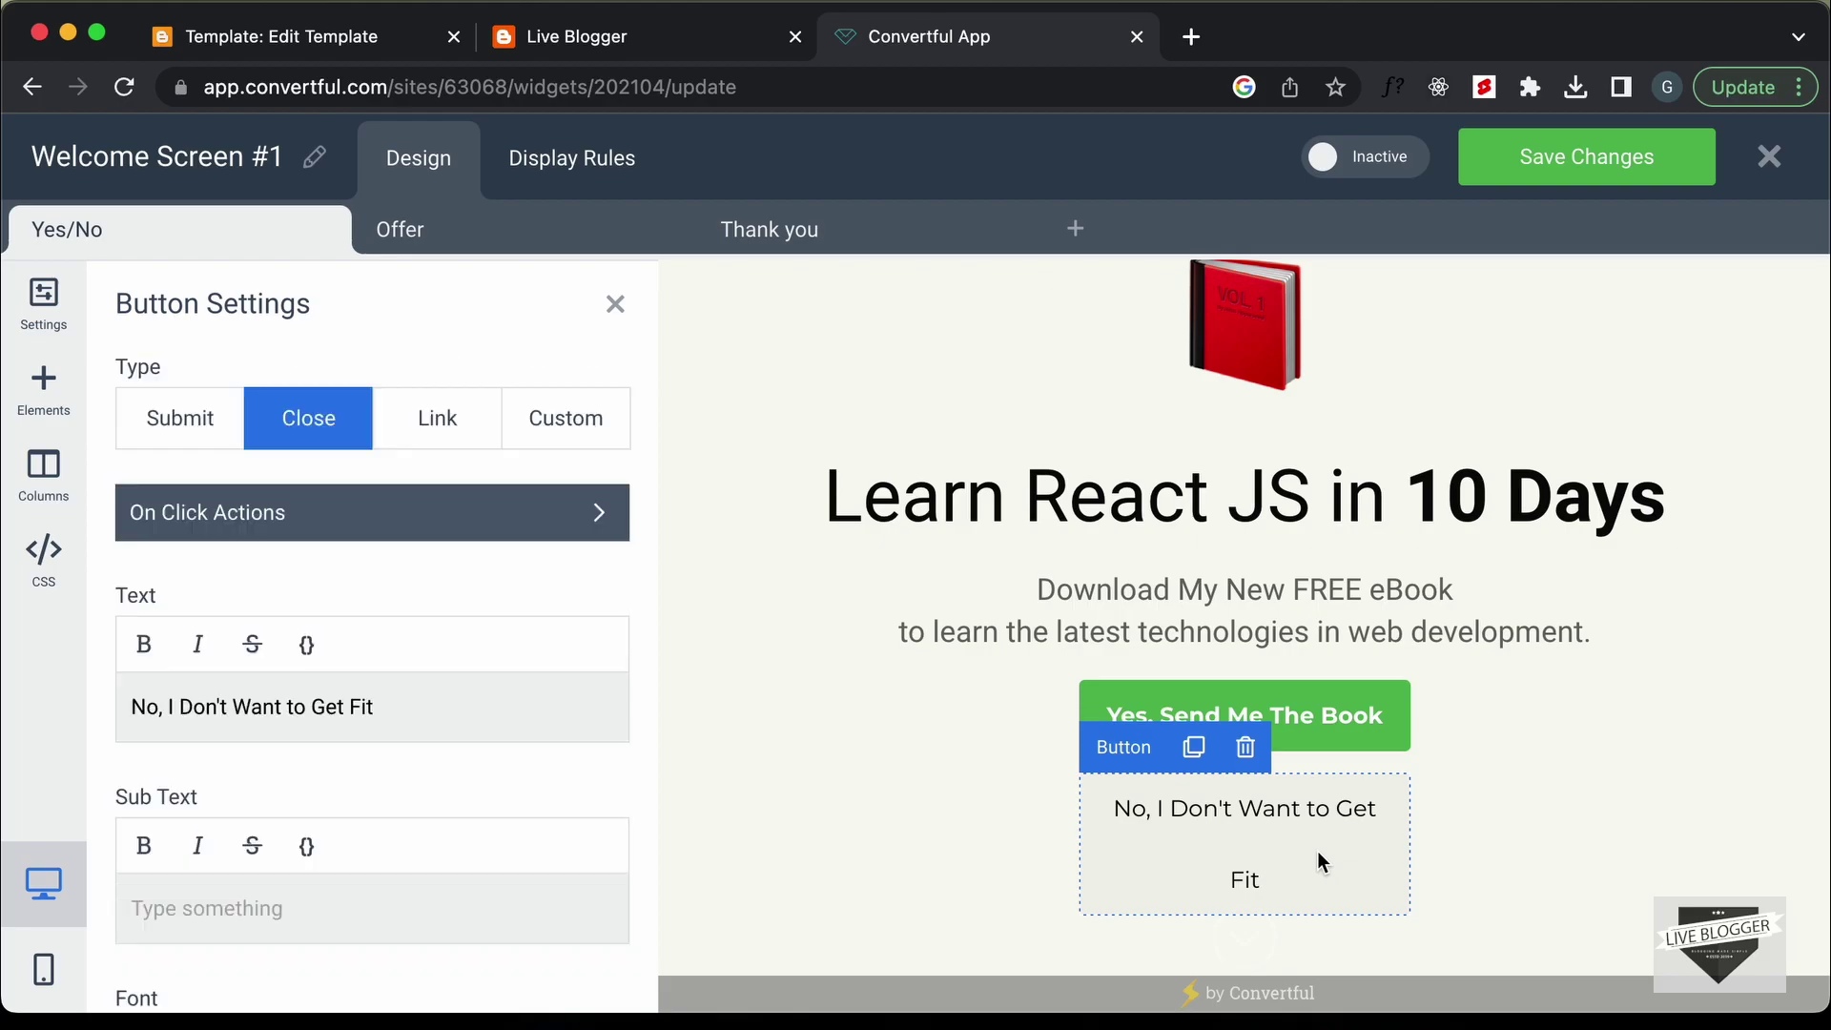
scroll(519, 671, "down", 5)
scroll(518, 682, "down", 3)
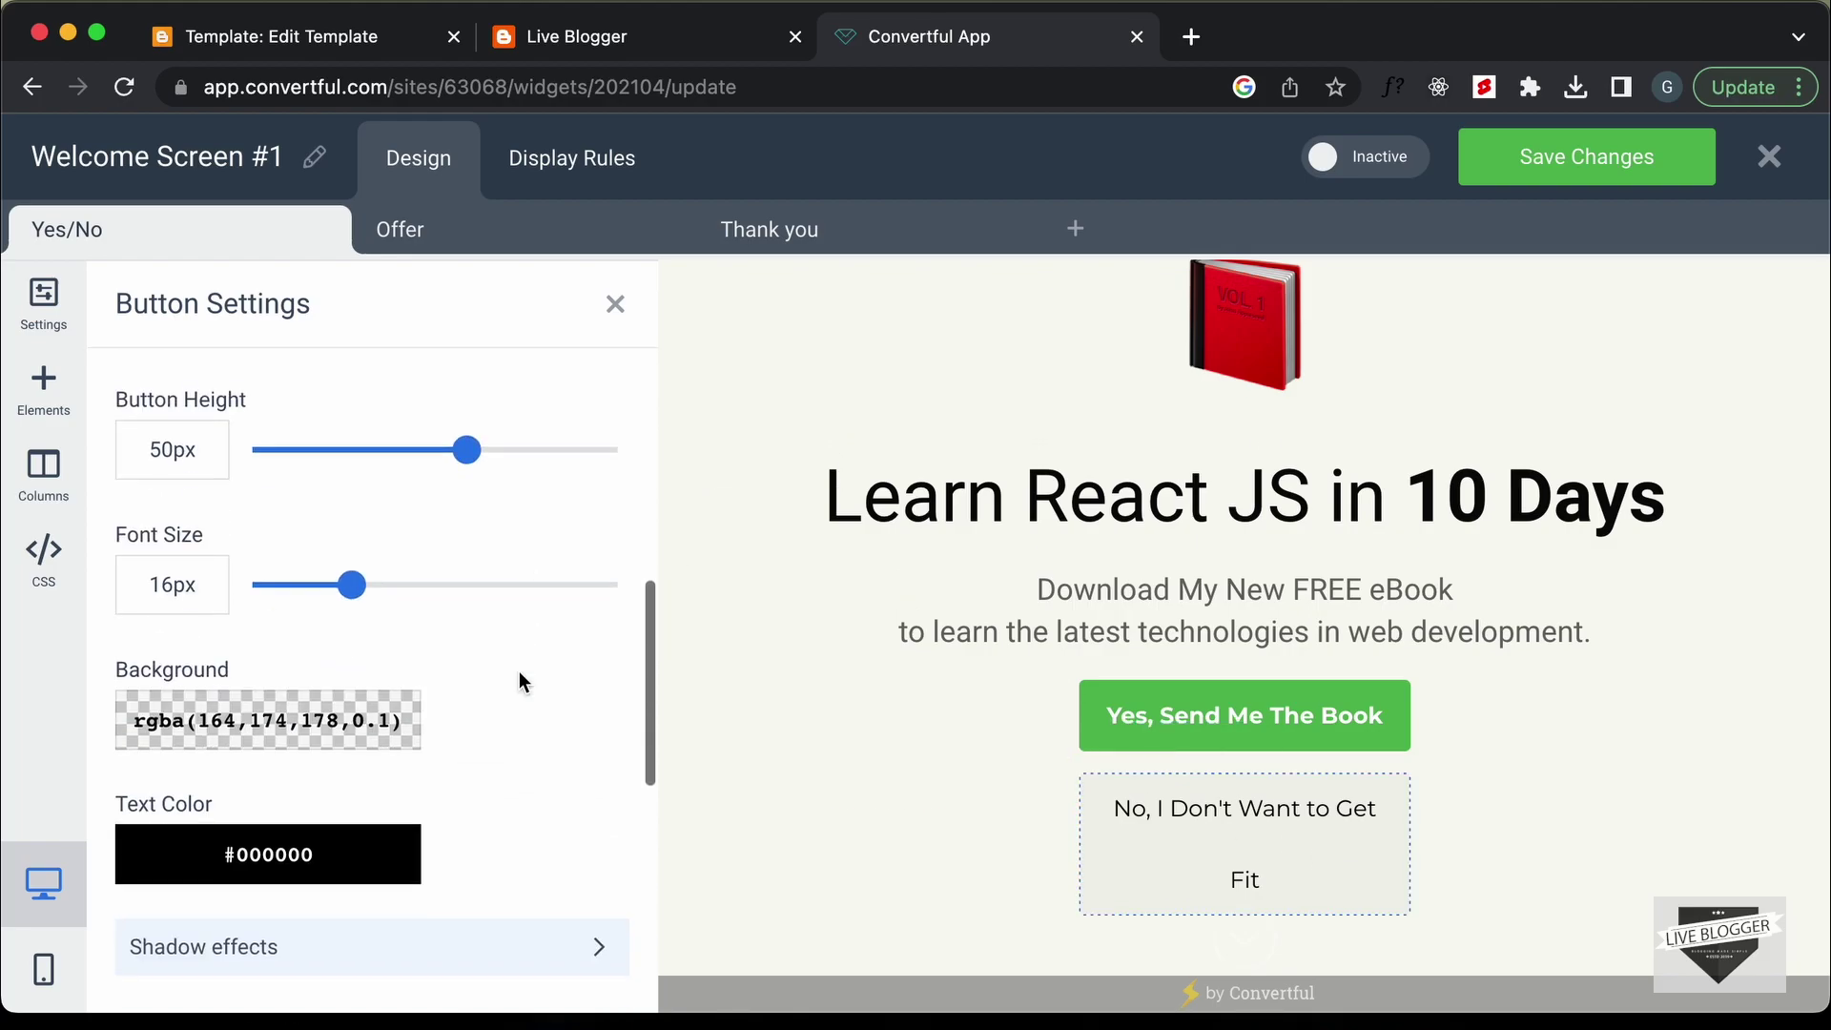
scroll(389, 654, "up", 10)
left_click_drag(461, 721, 156, 711)
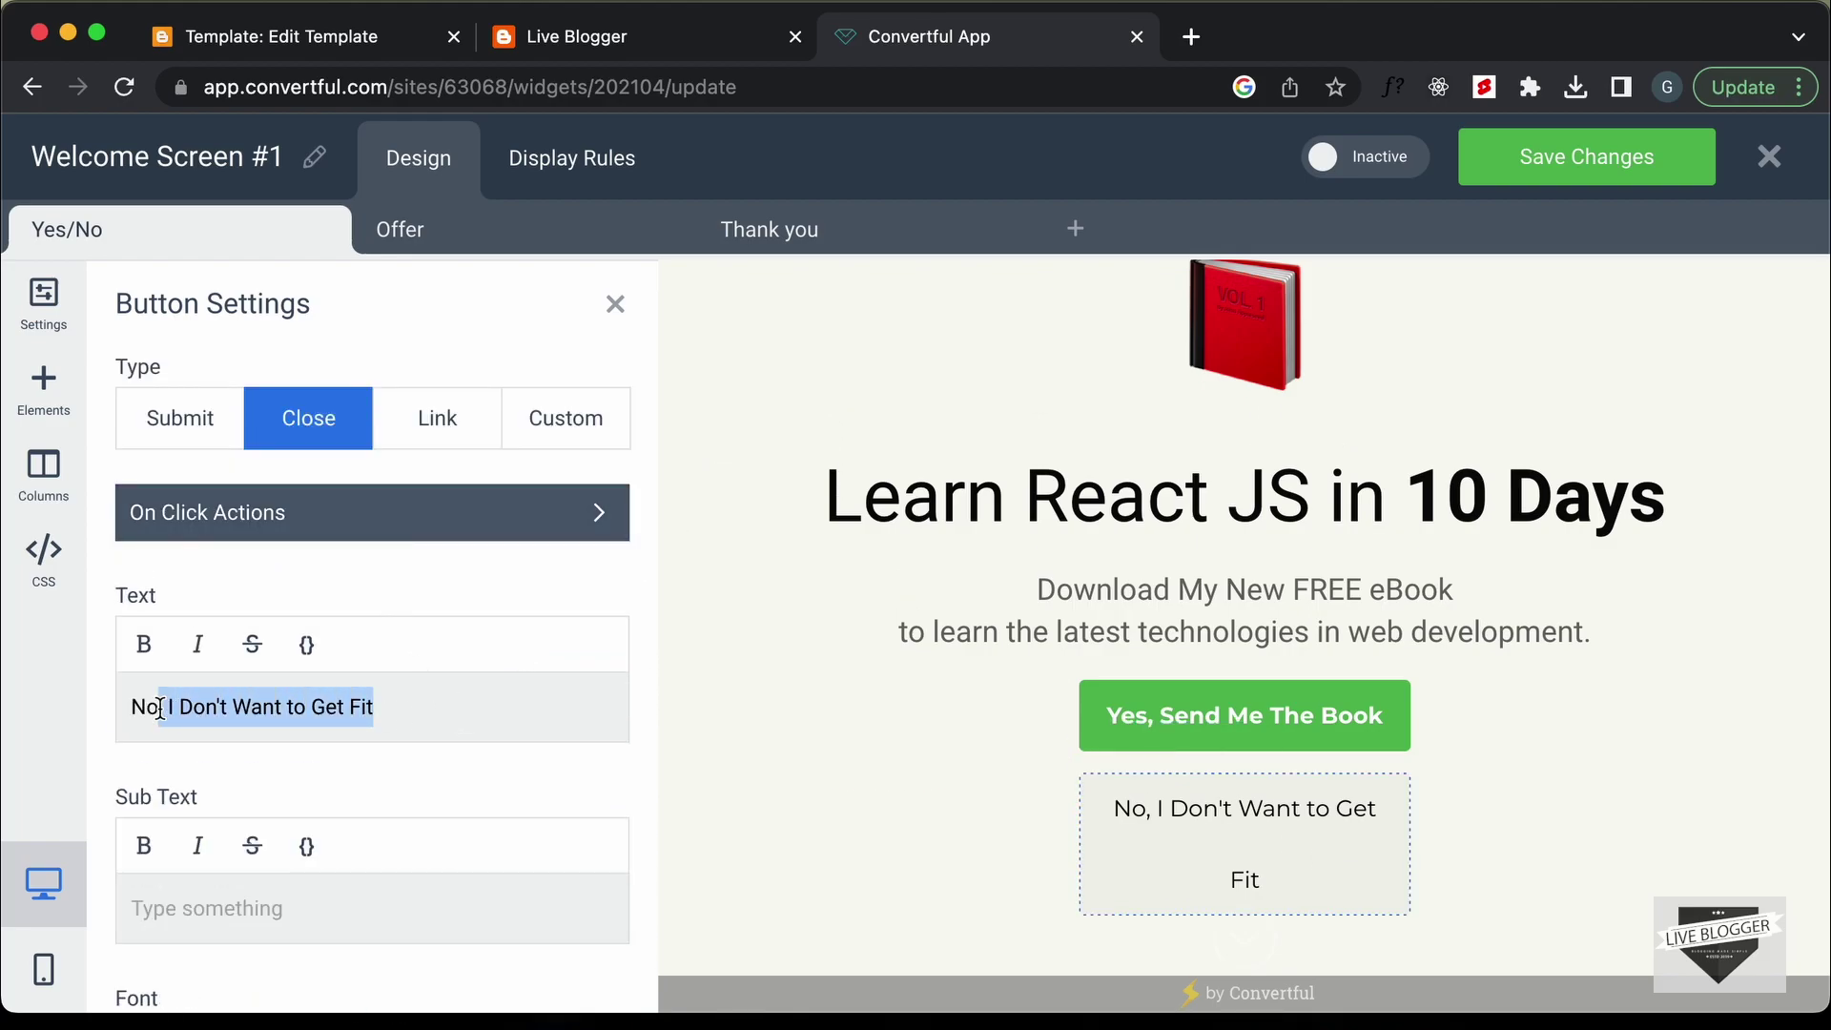
type(", I'm not interested")
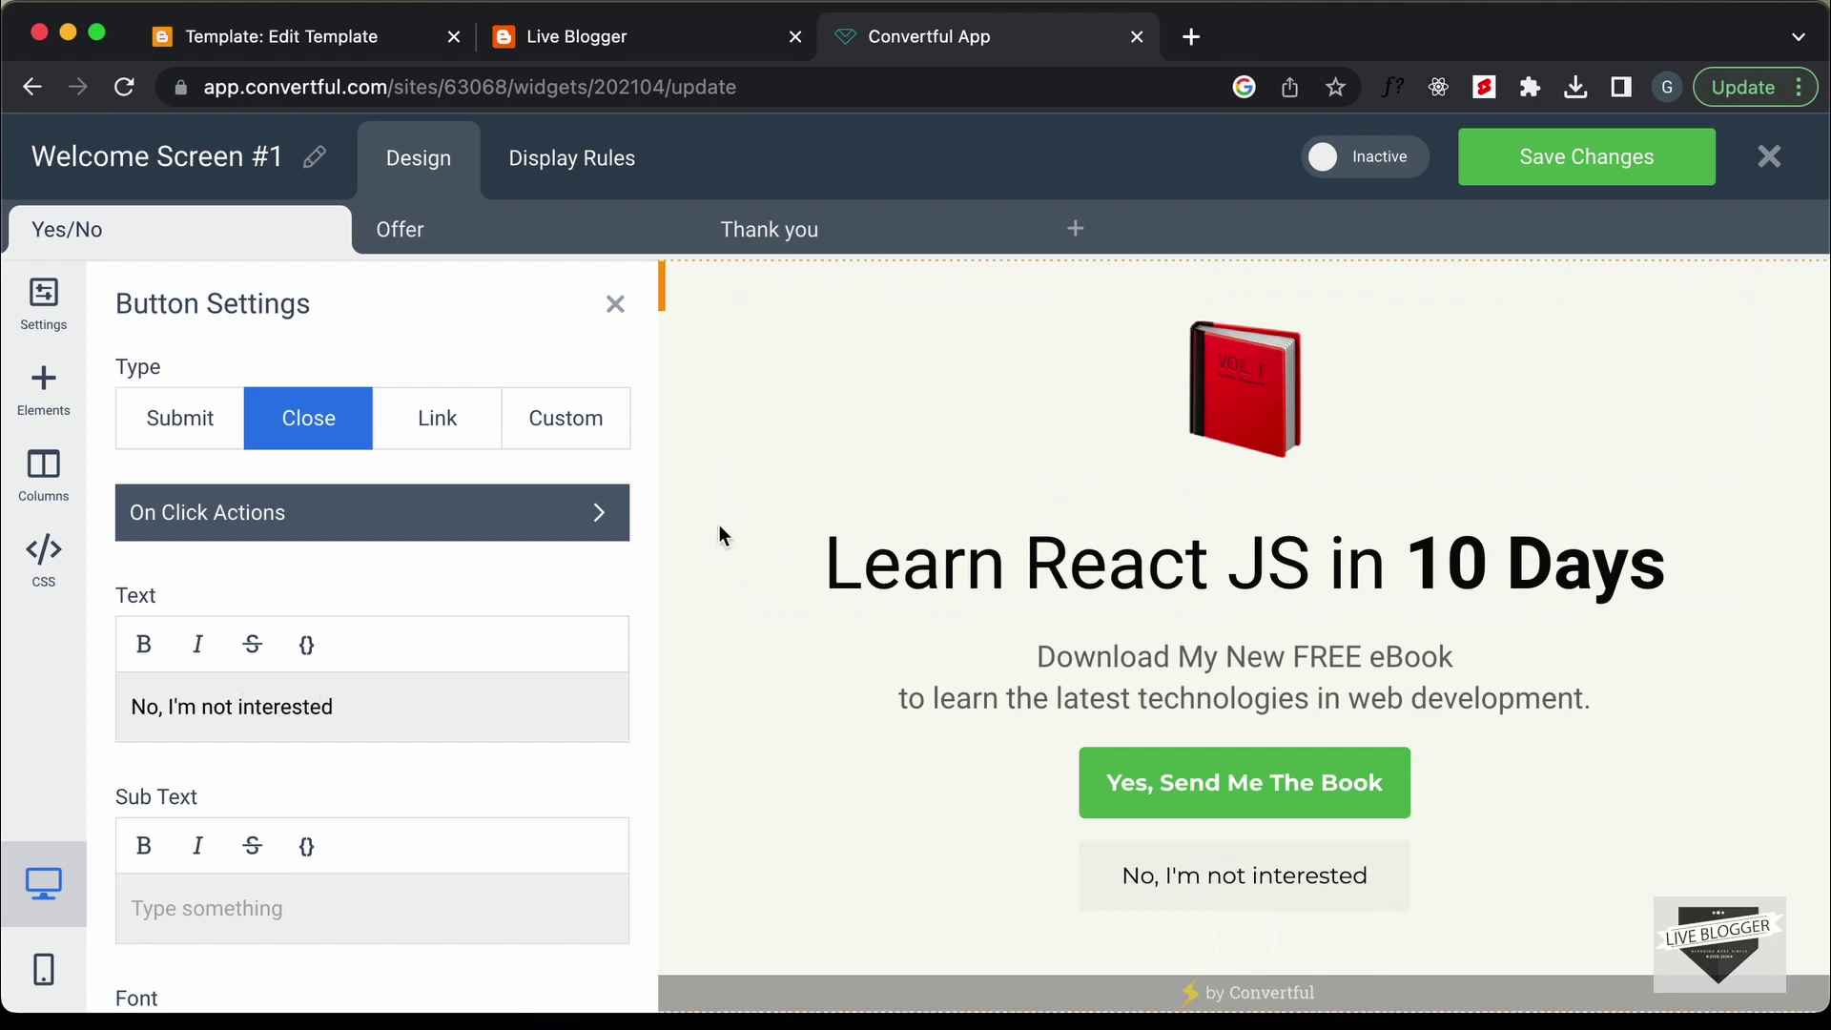
- Change the widget's background color to bright cyan, #61f4ff
left_click(663, 281)
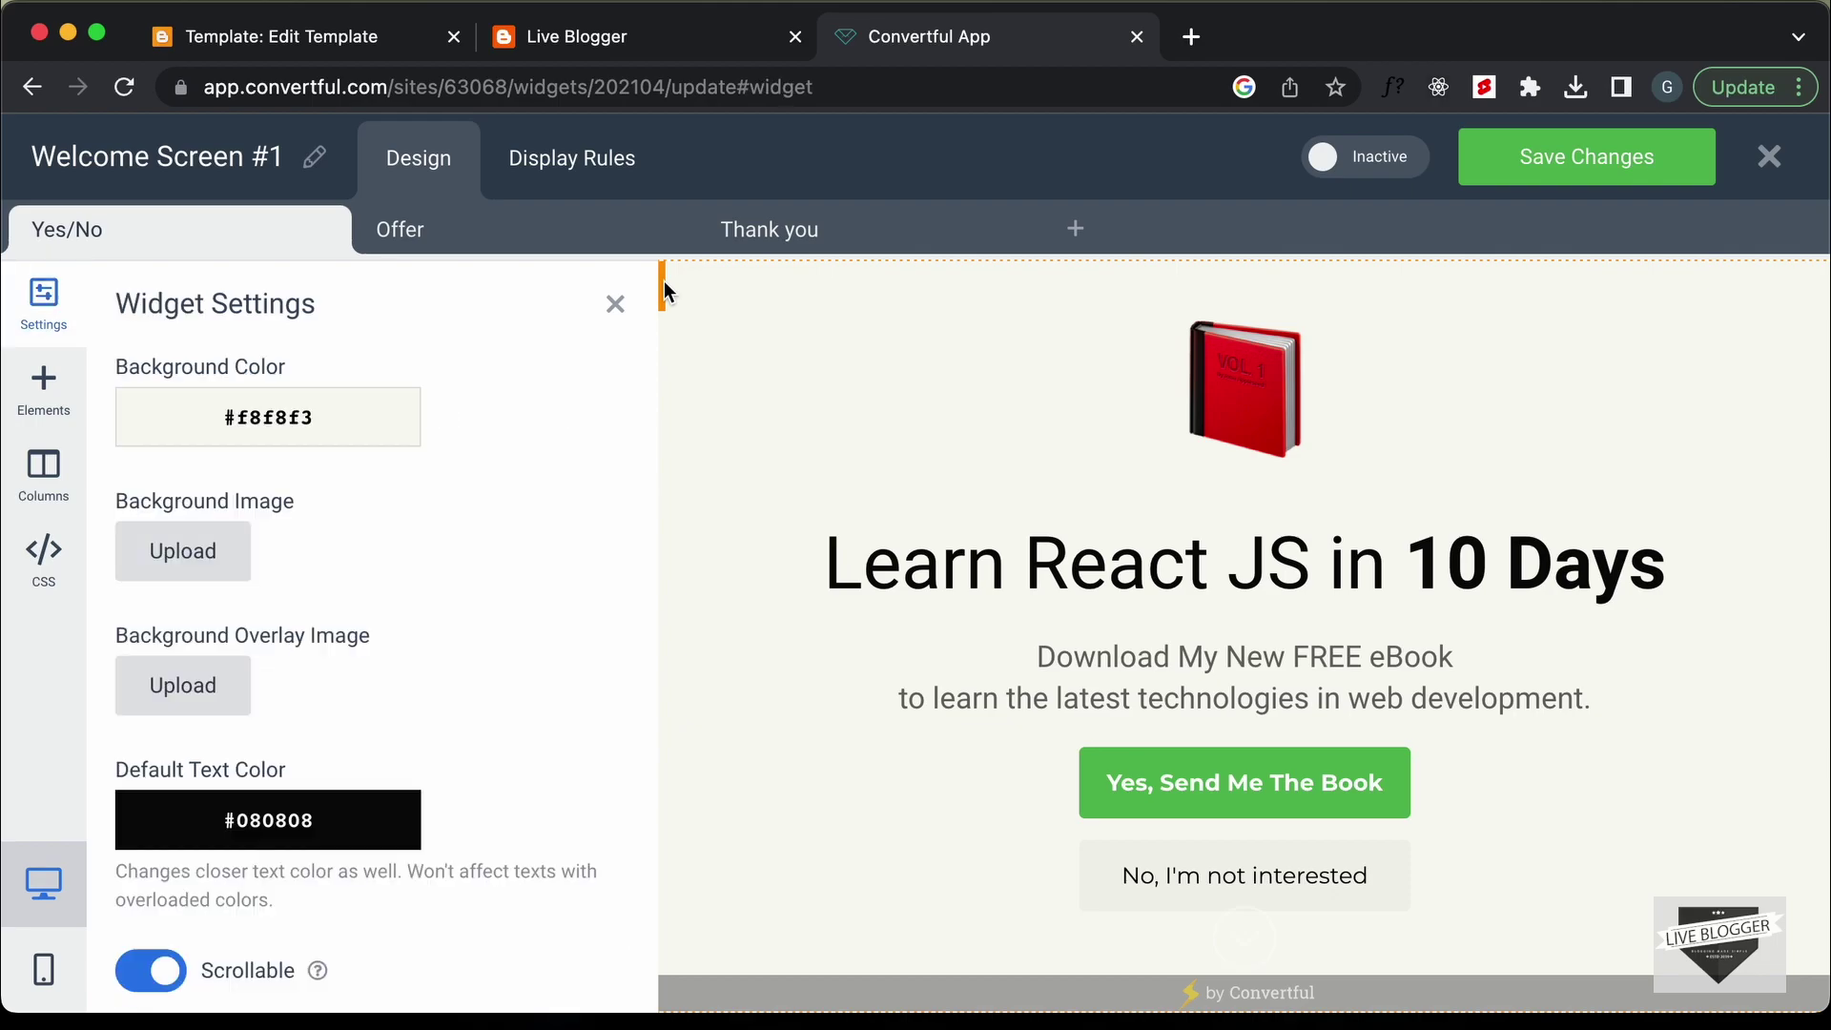
left_click(291, 428)
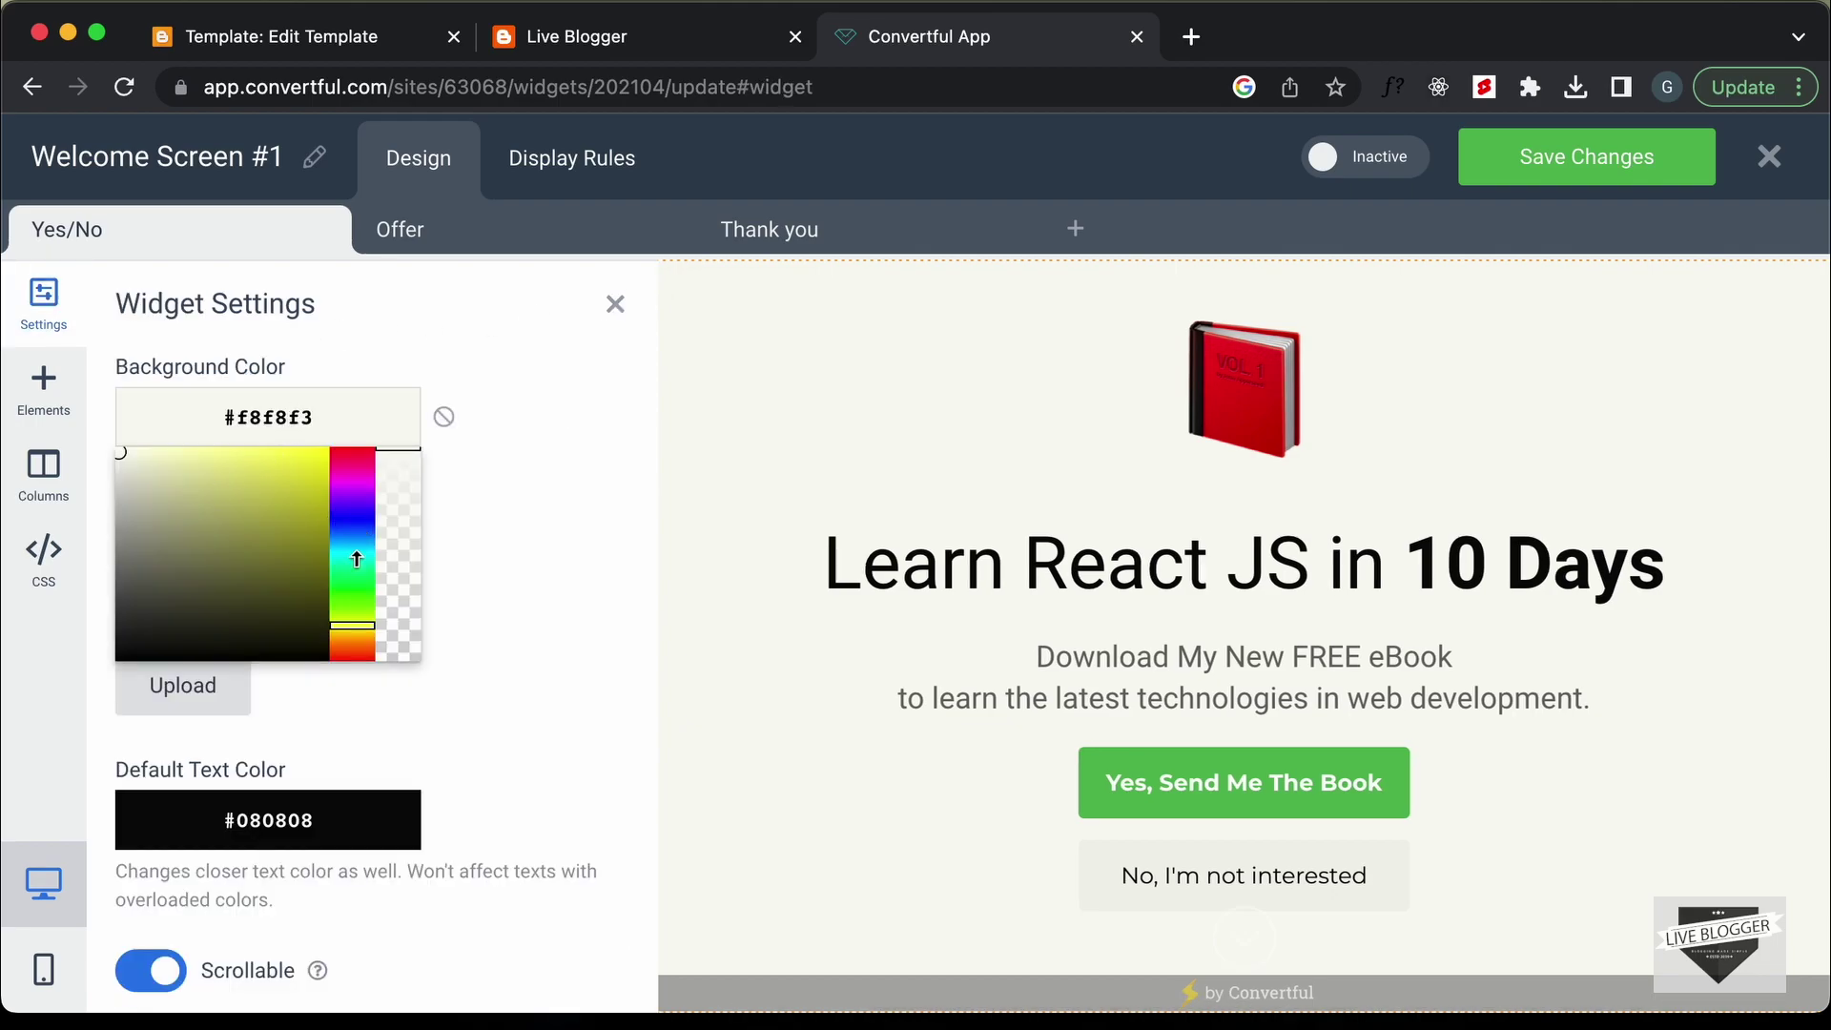
left_click_drag(356, 559, 353, 550)
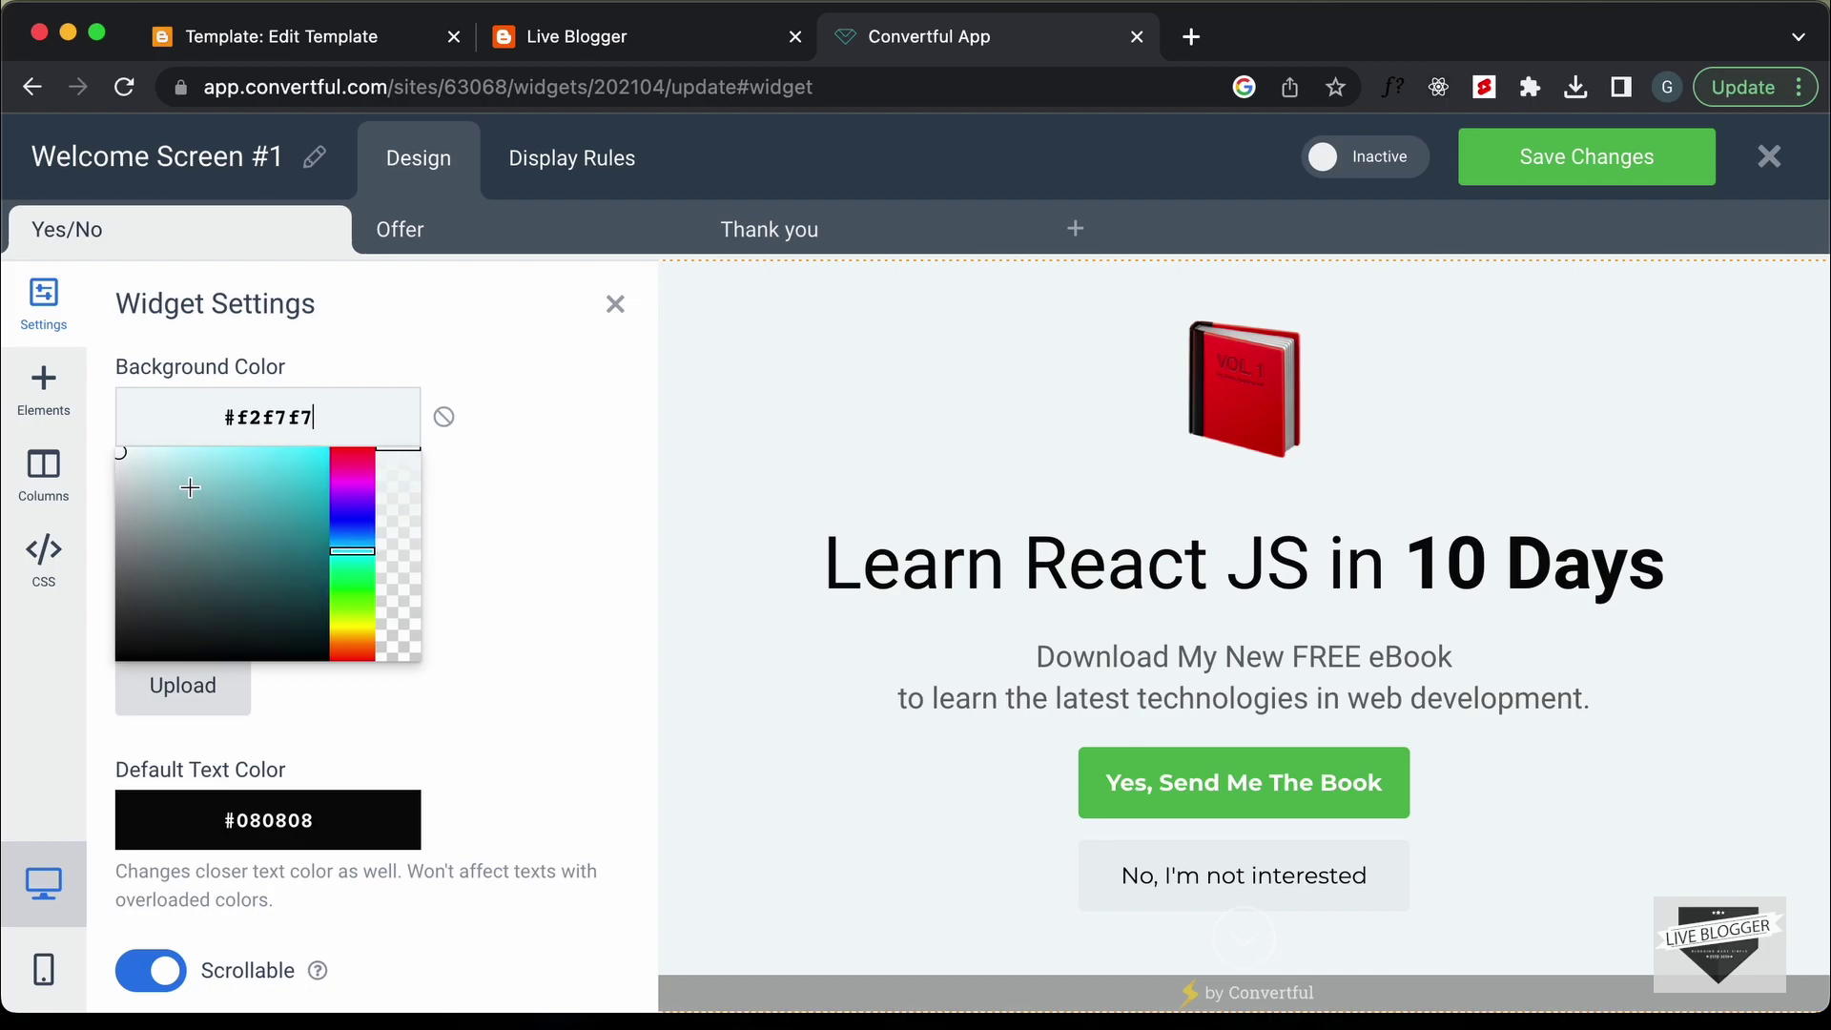
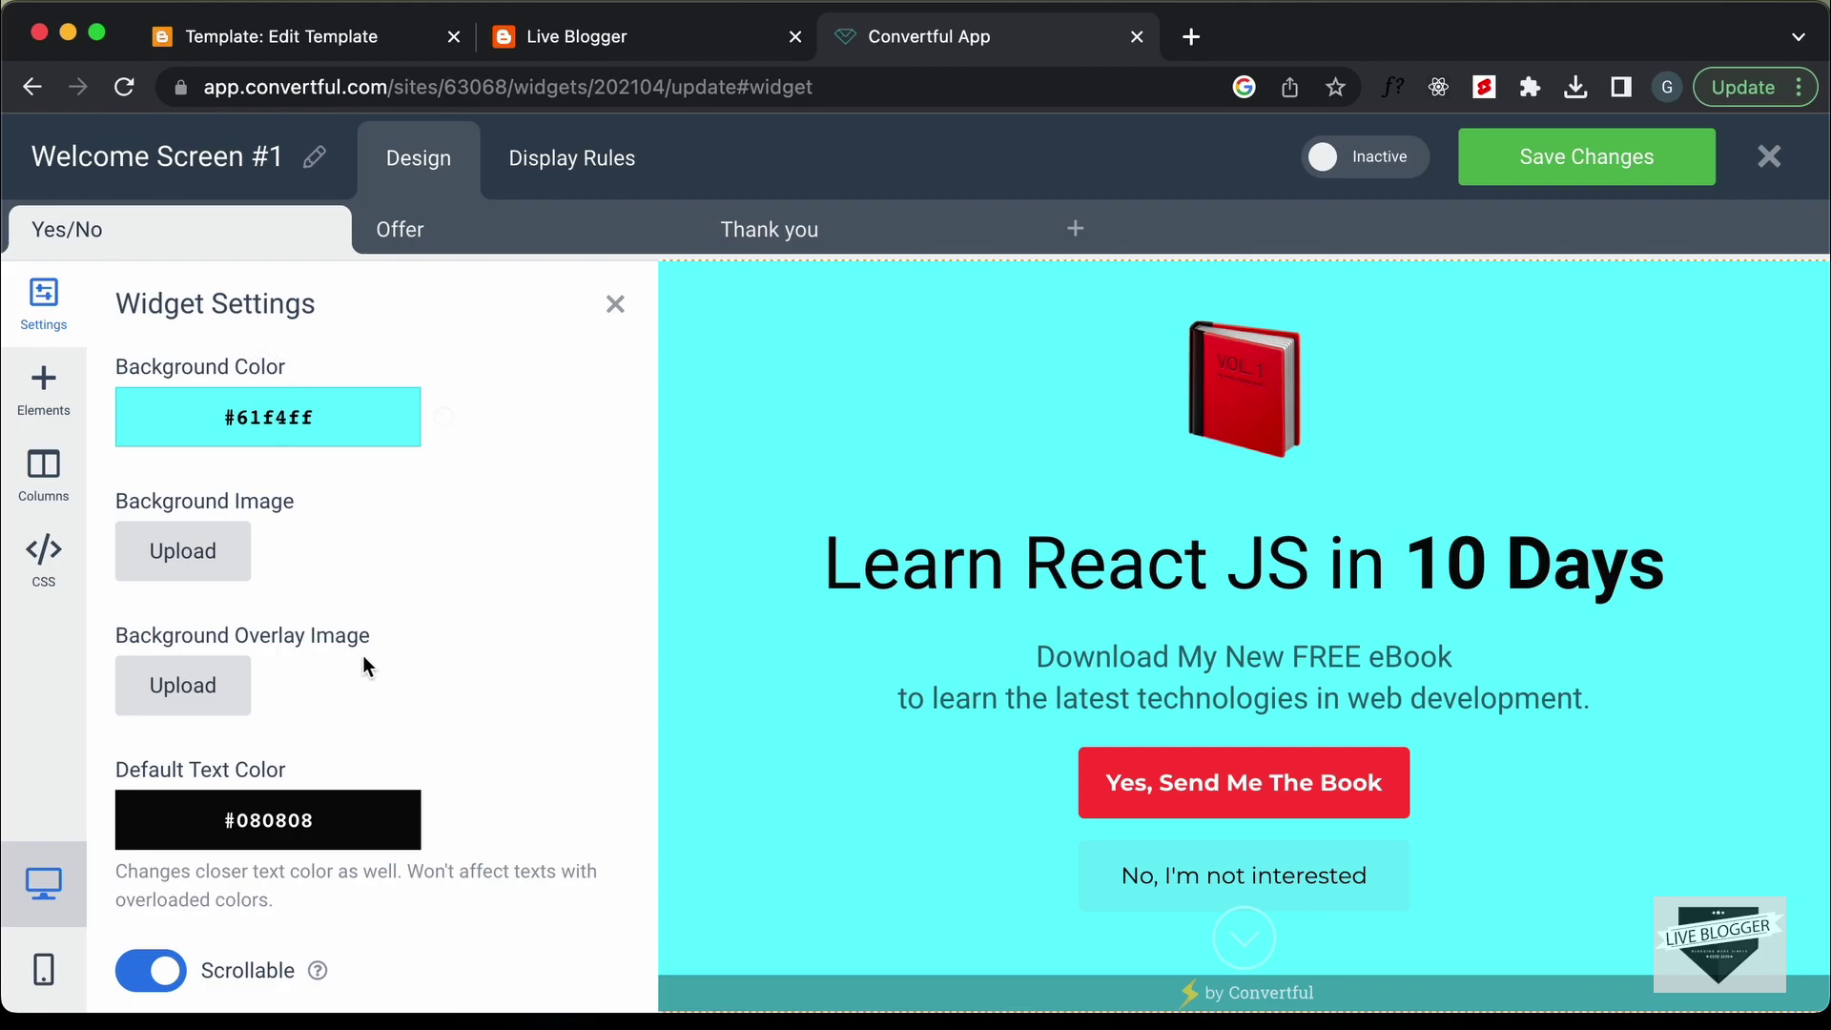
- Turn off the Scrollable option for the widget
scroll(363, 658, "up", 1)
scroll(524, 706, "down", 5)
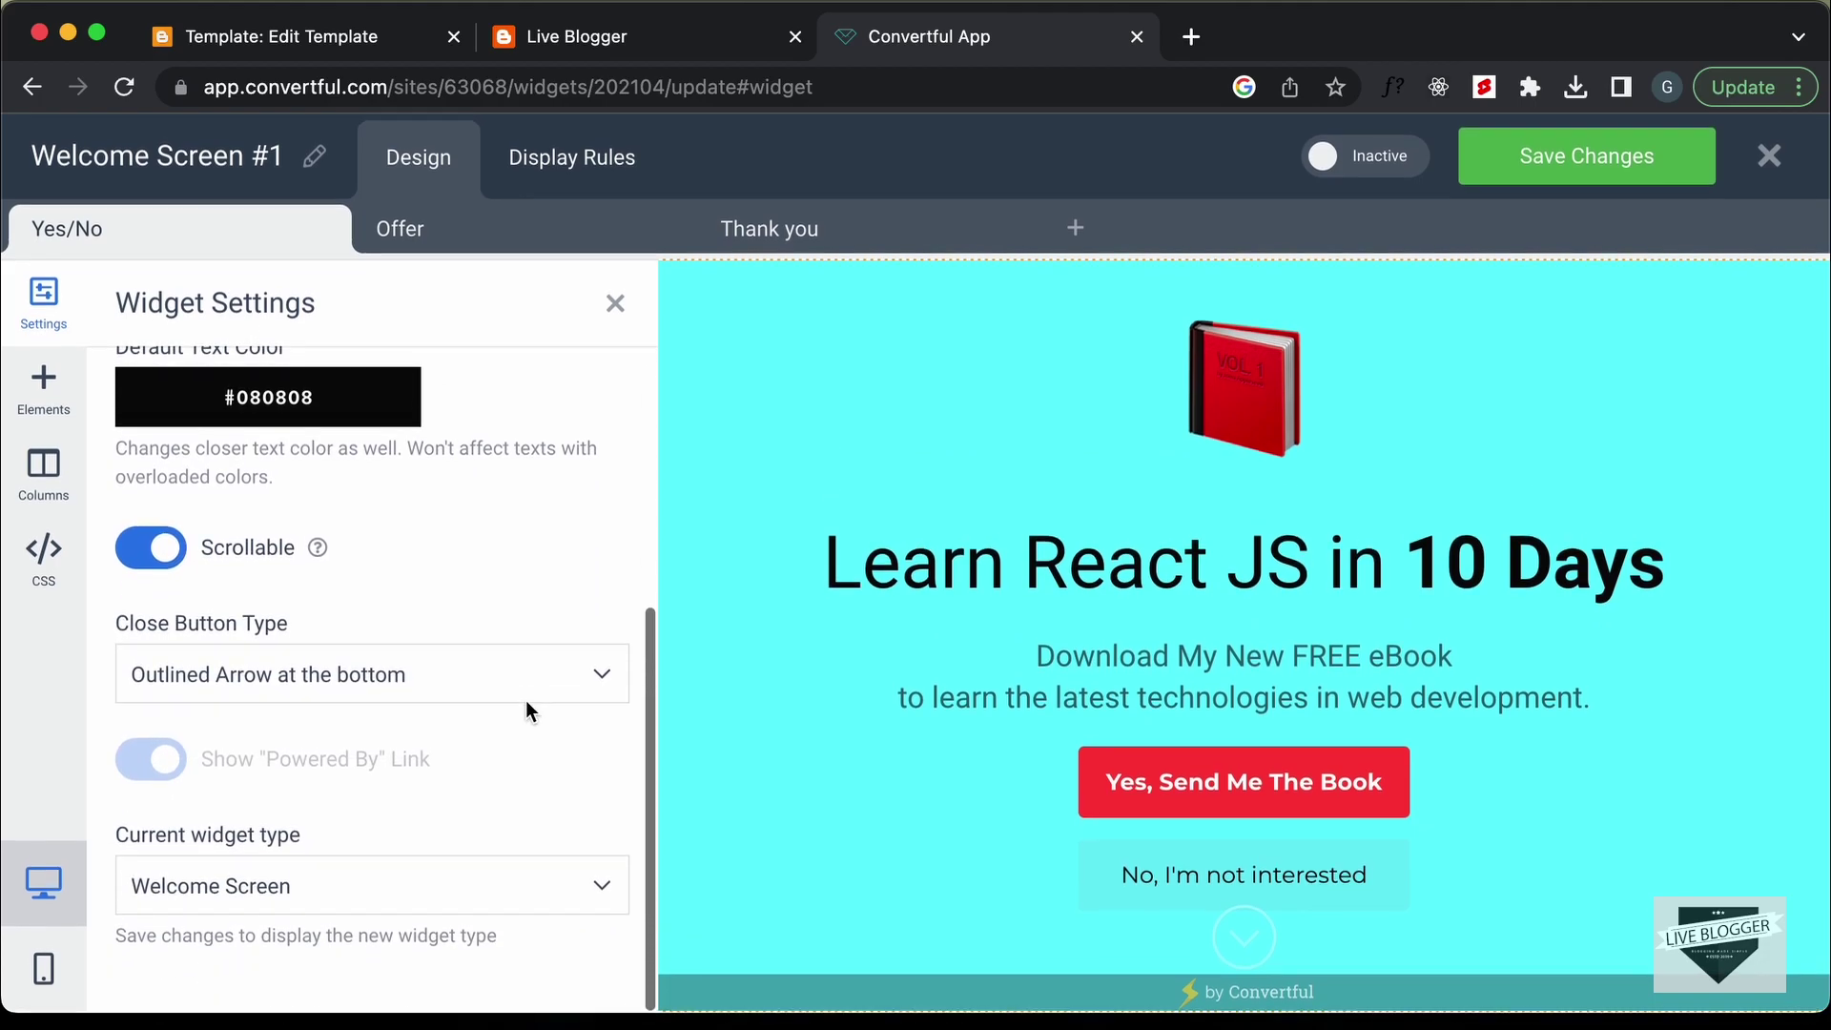
scroll(307, 605, "up", 1)
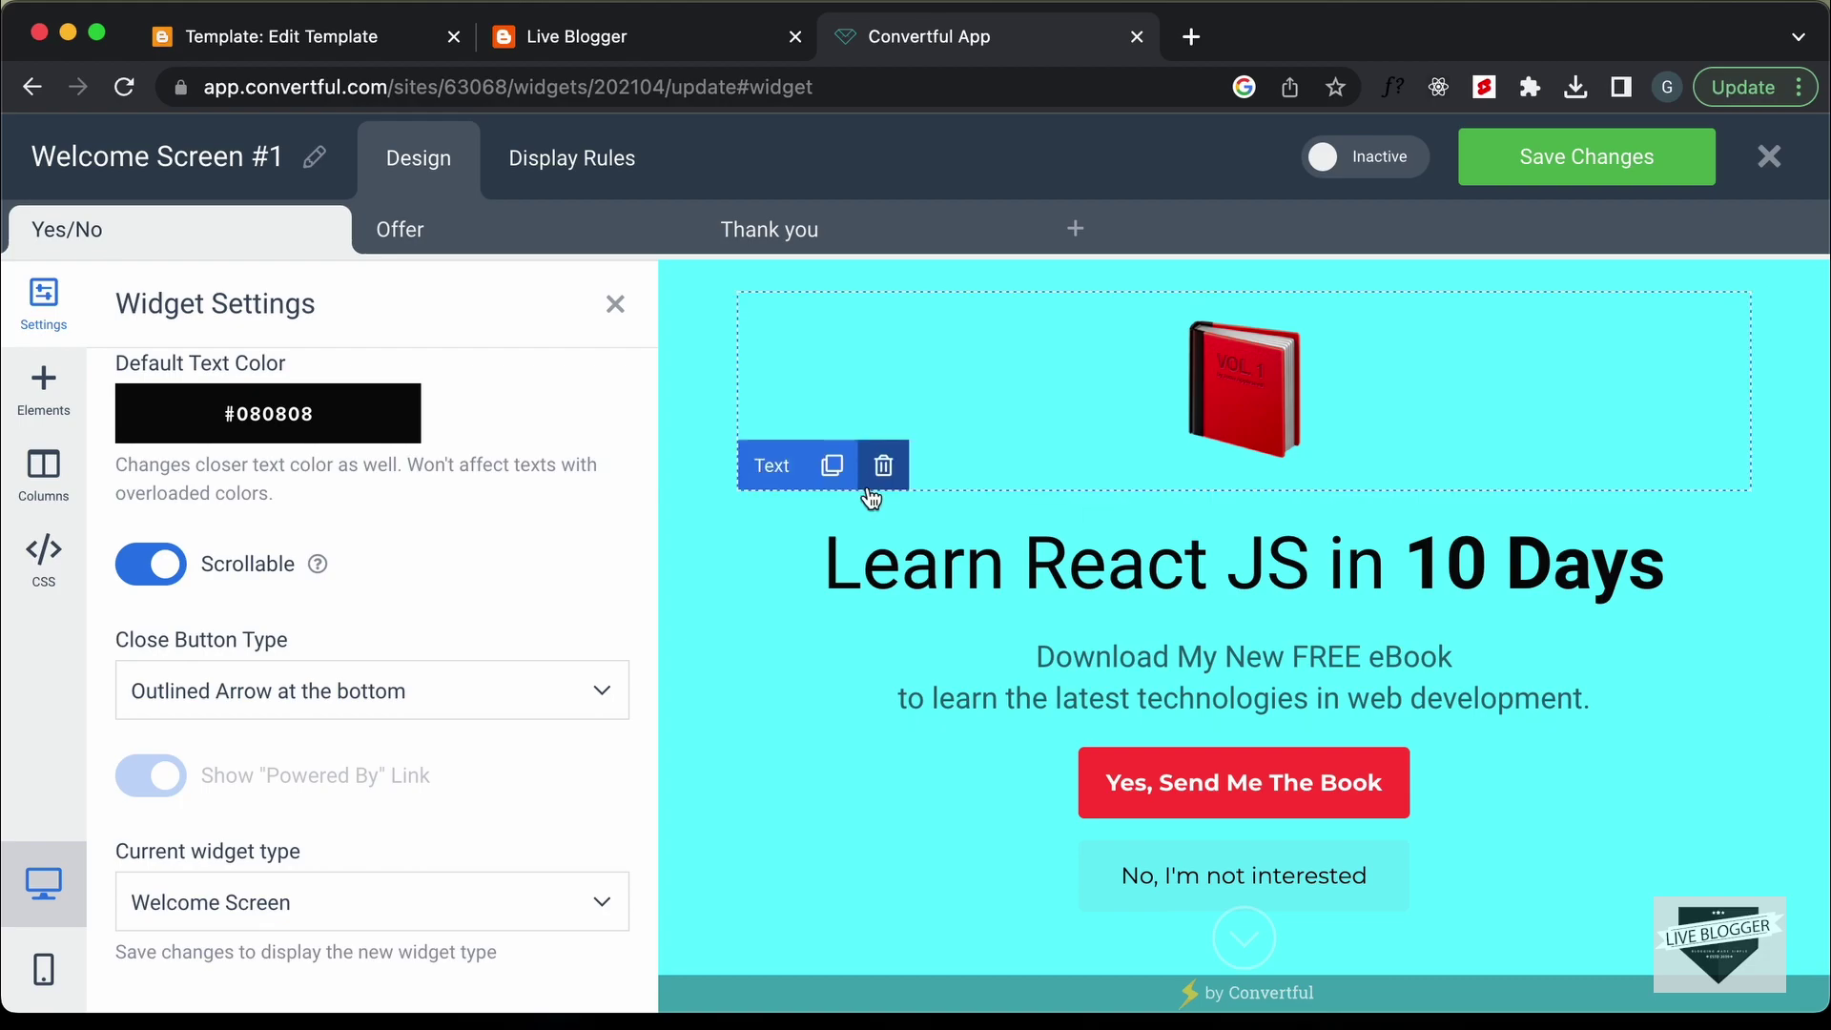
left_click(151, 572)
scroll(331, 449, "up", 5)
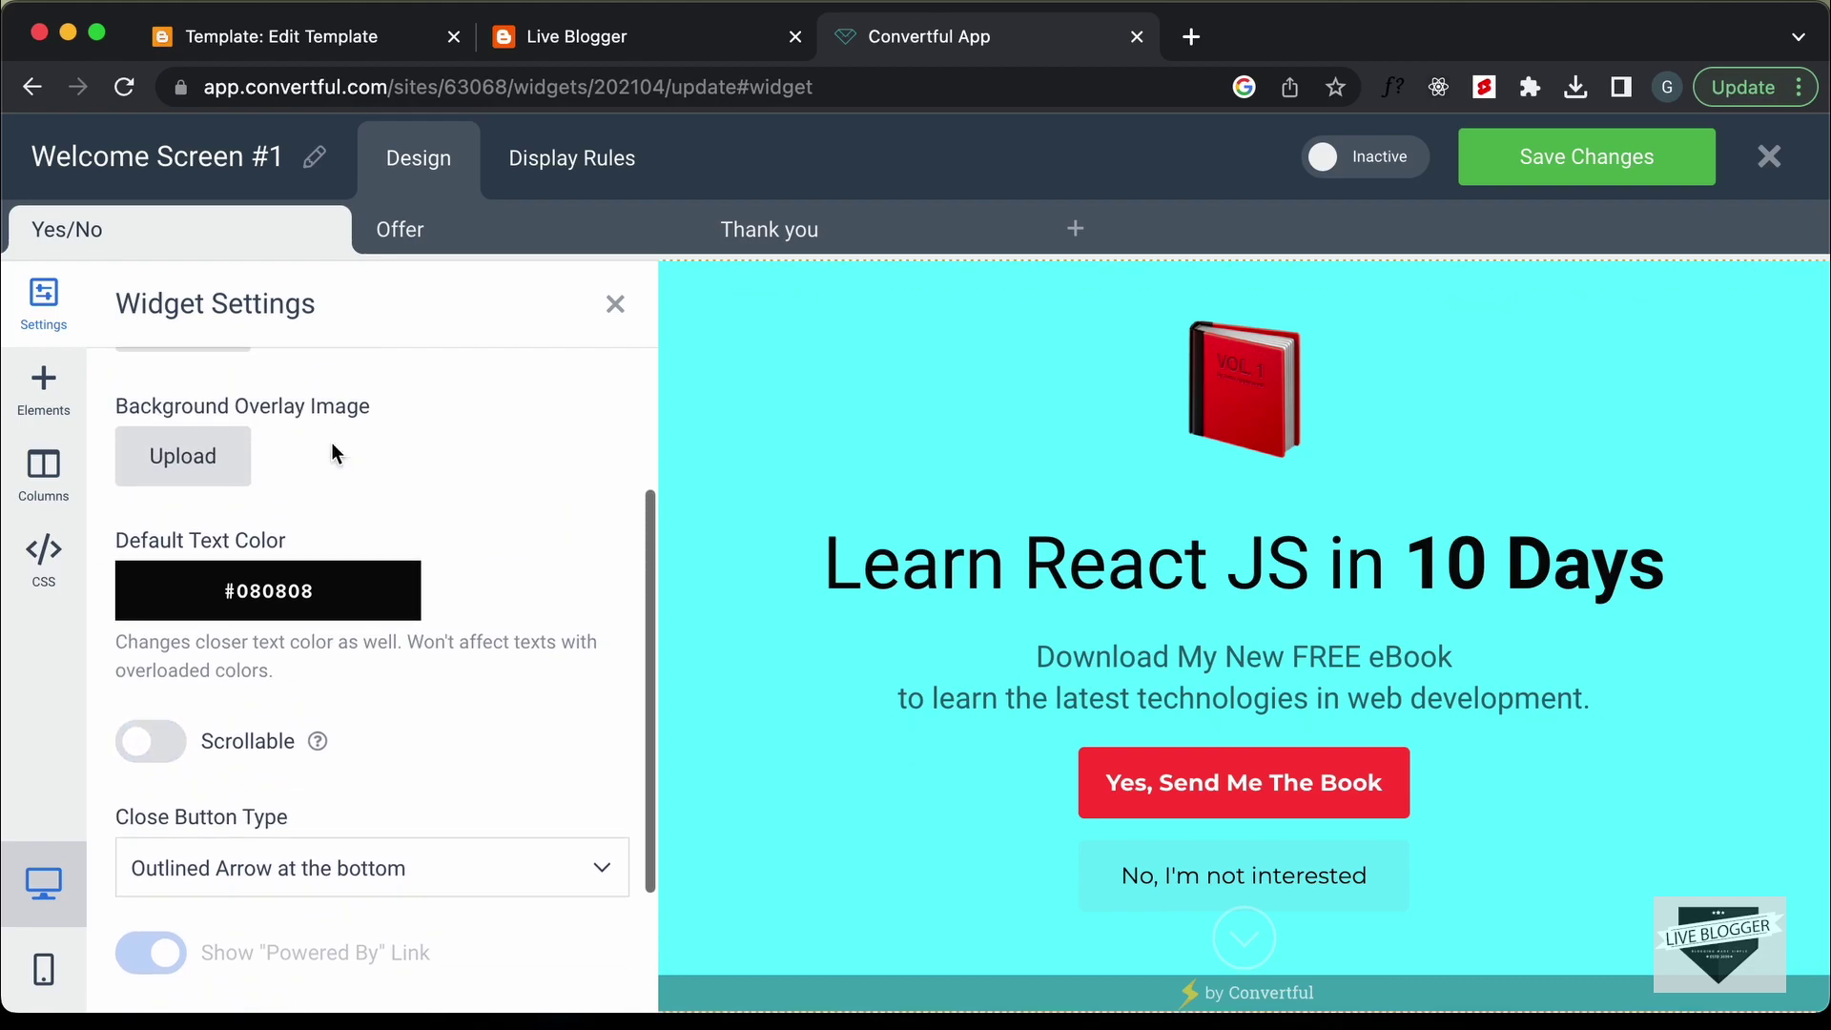
- Add an HTML Code element above the book image and give its div the class 'my-container'
left_click(43, 389)
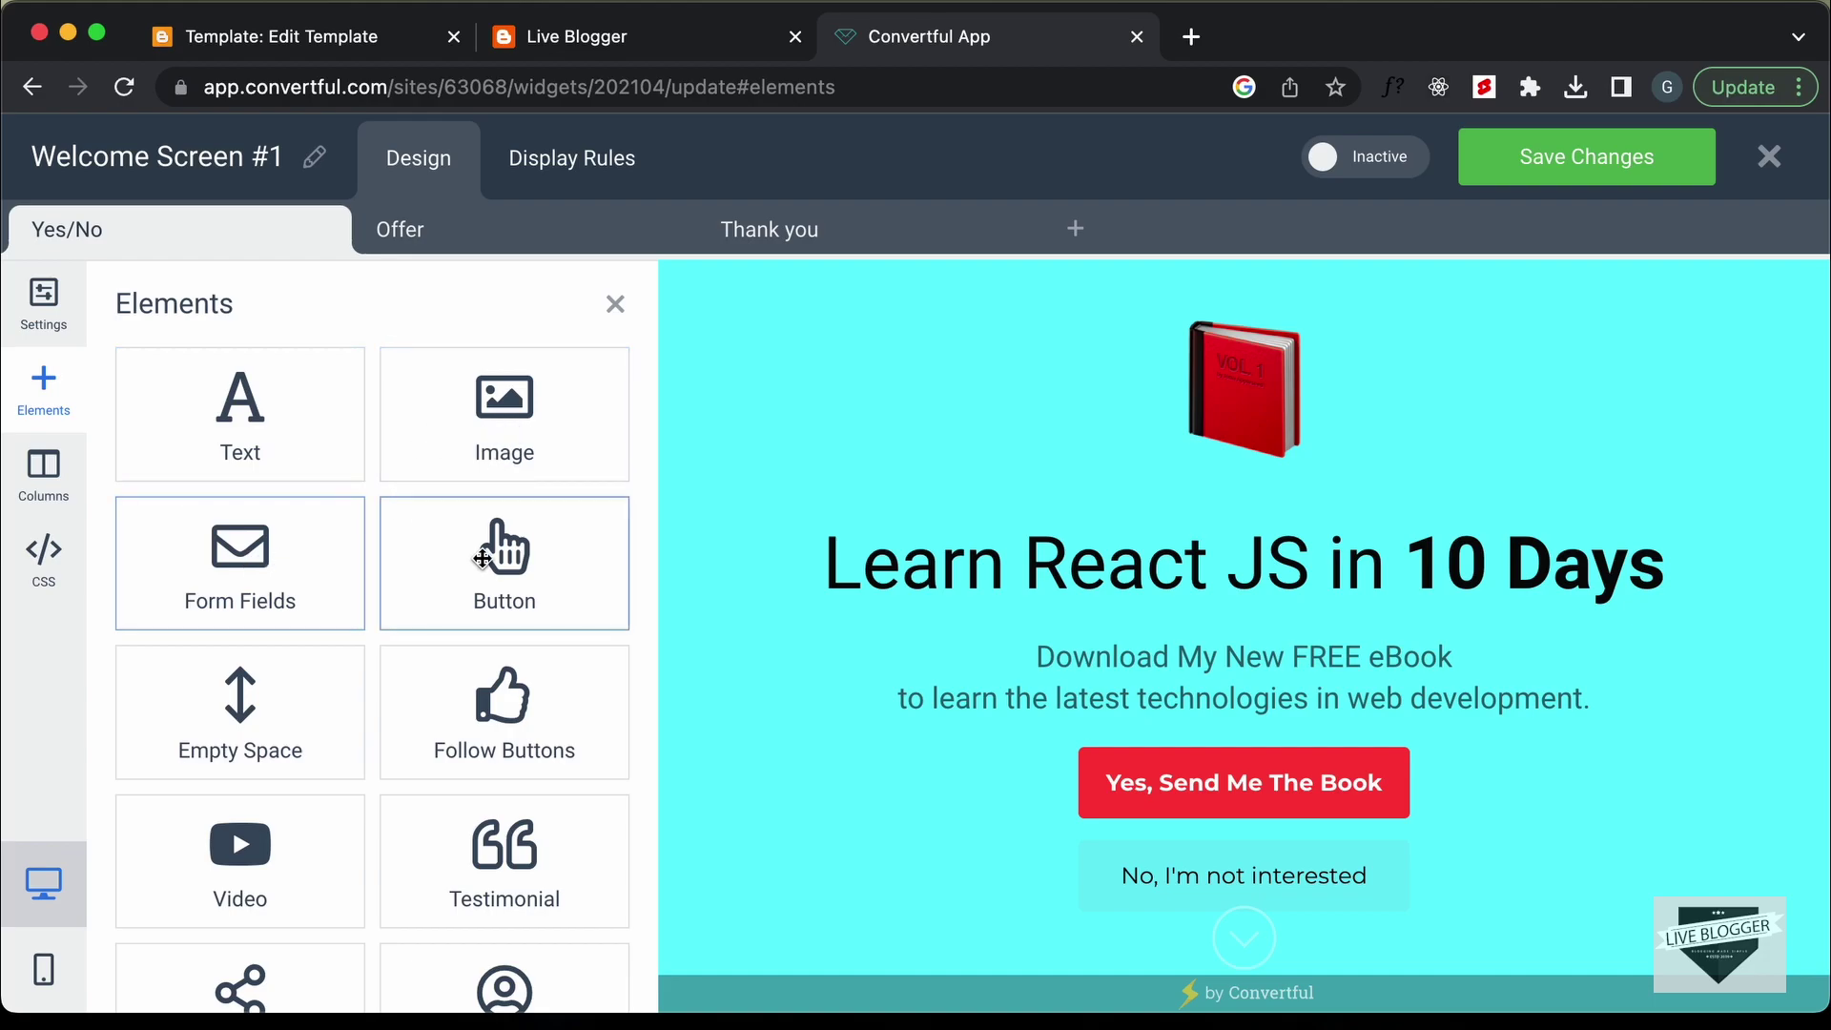
scroll(500, 582, "down", 3)
scroll(501, 595, "down", 3)
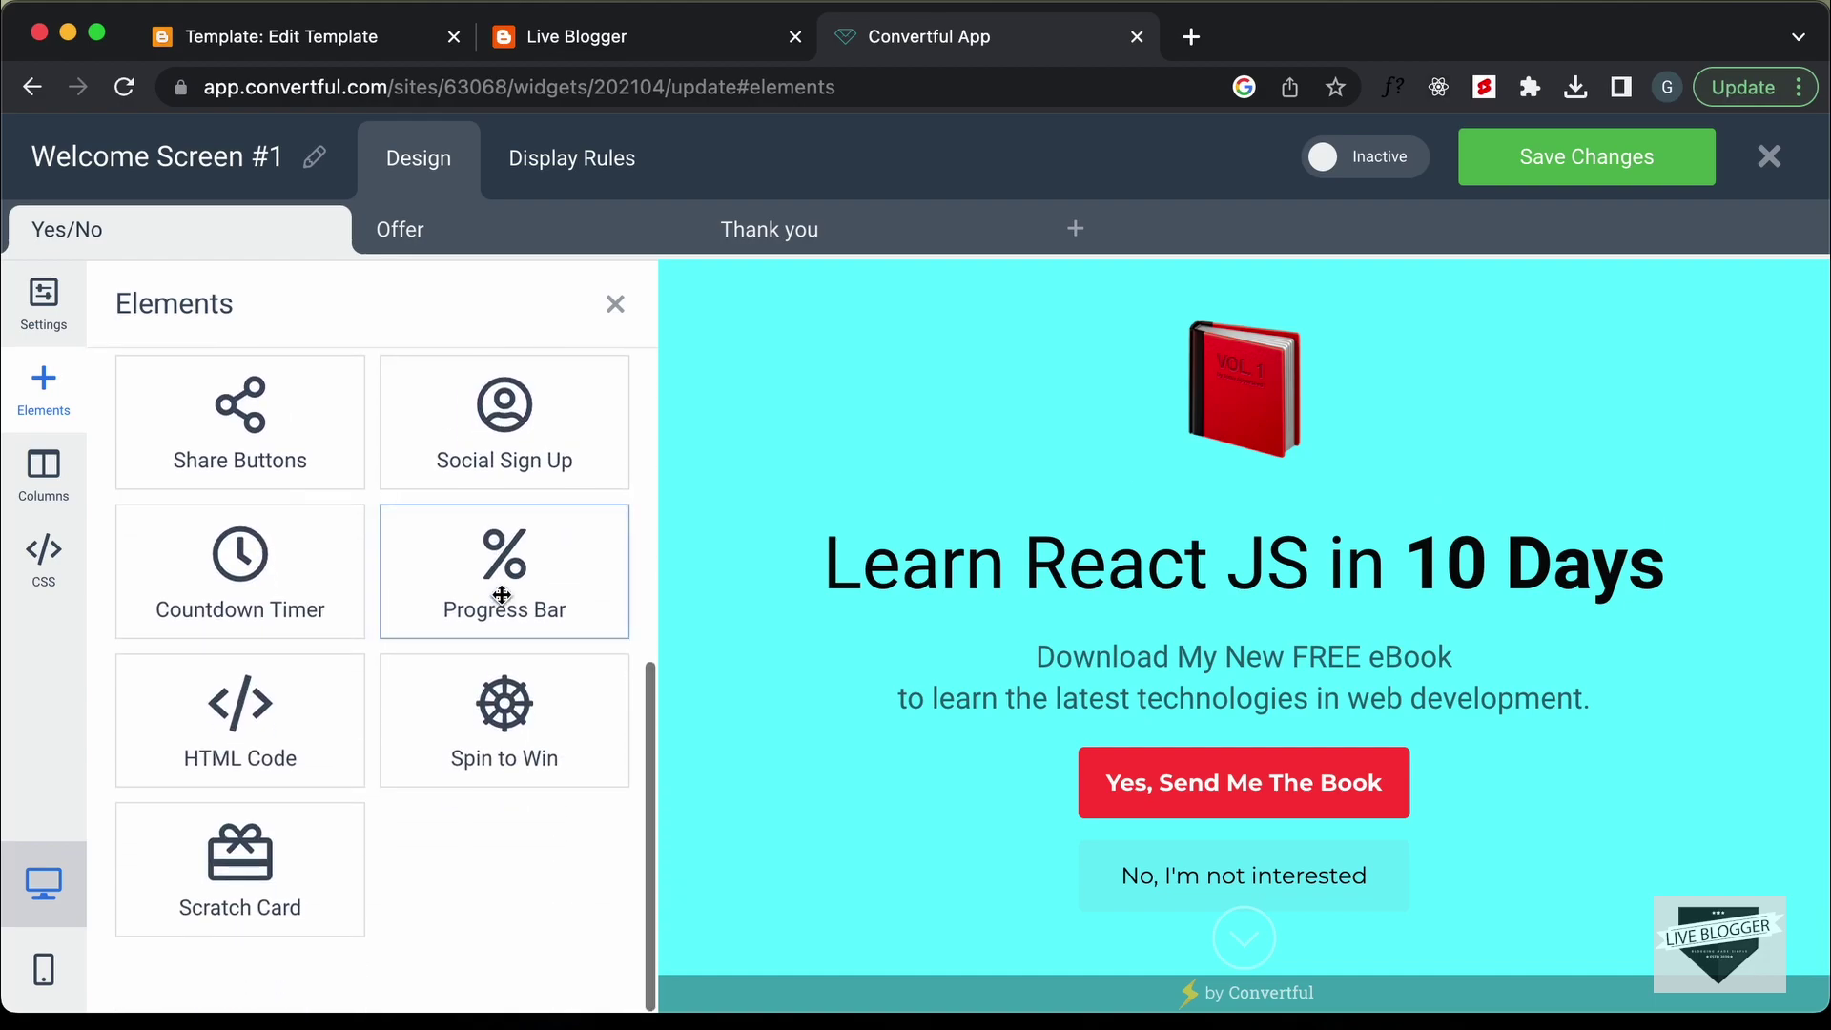
scroll(502, 596, "up", 2)
scroll(502, 595, "down", 2)
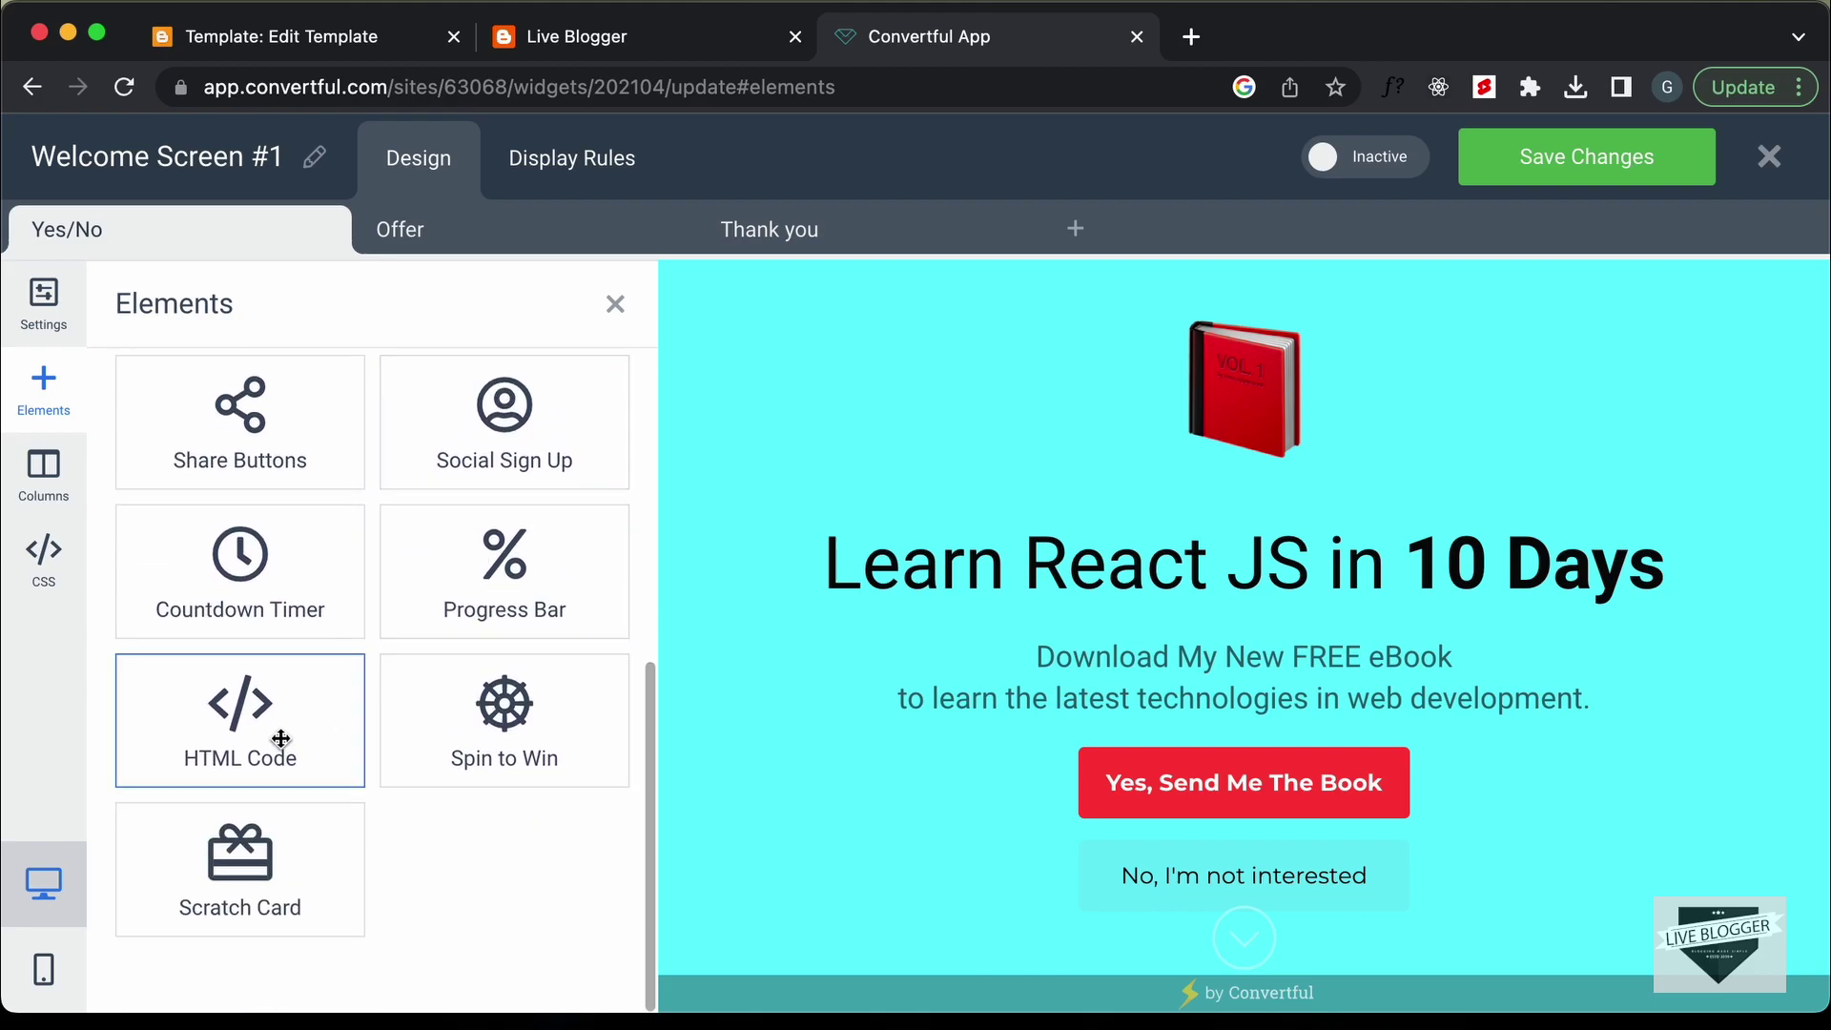
left_click_drag(279, 741, 1154, 376)
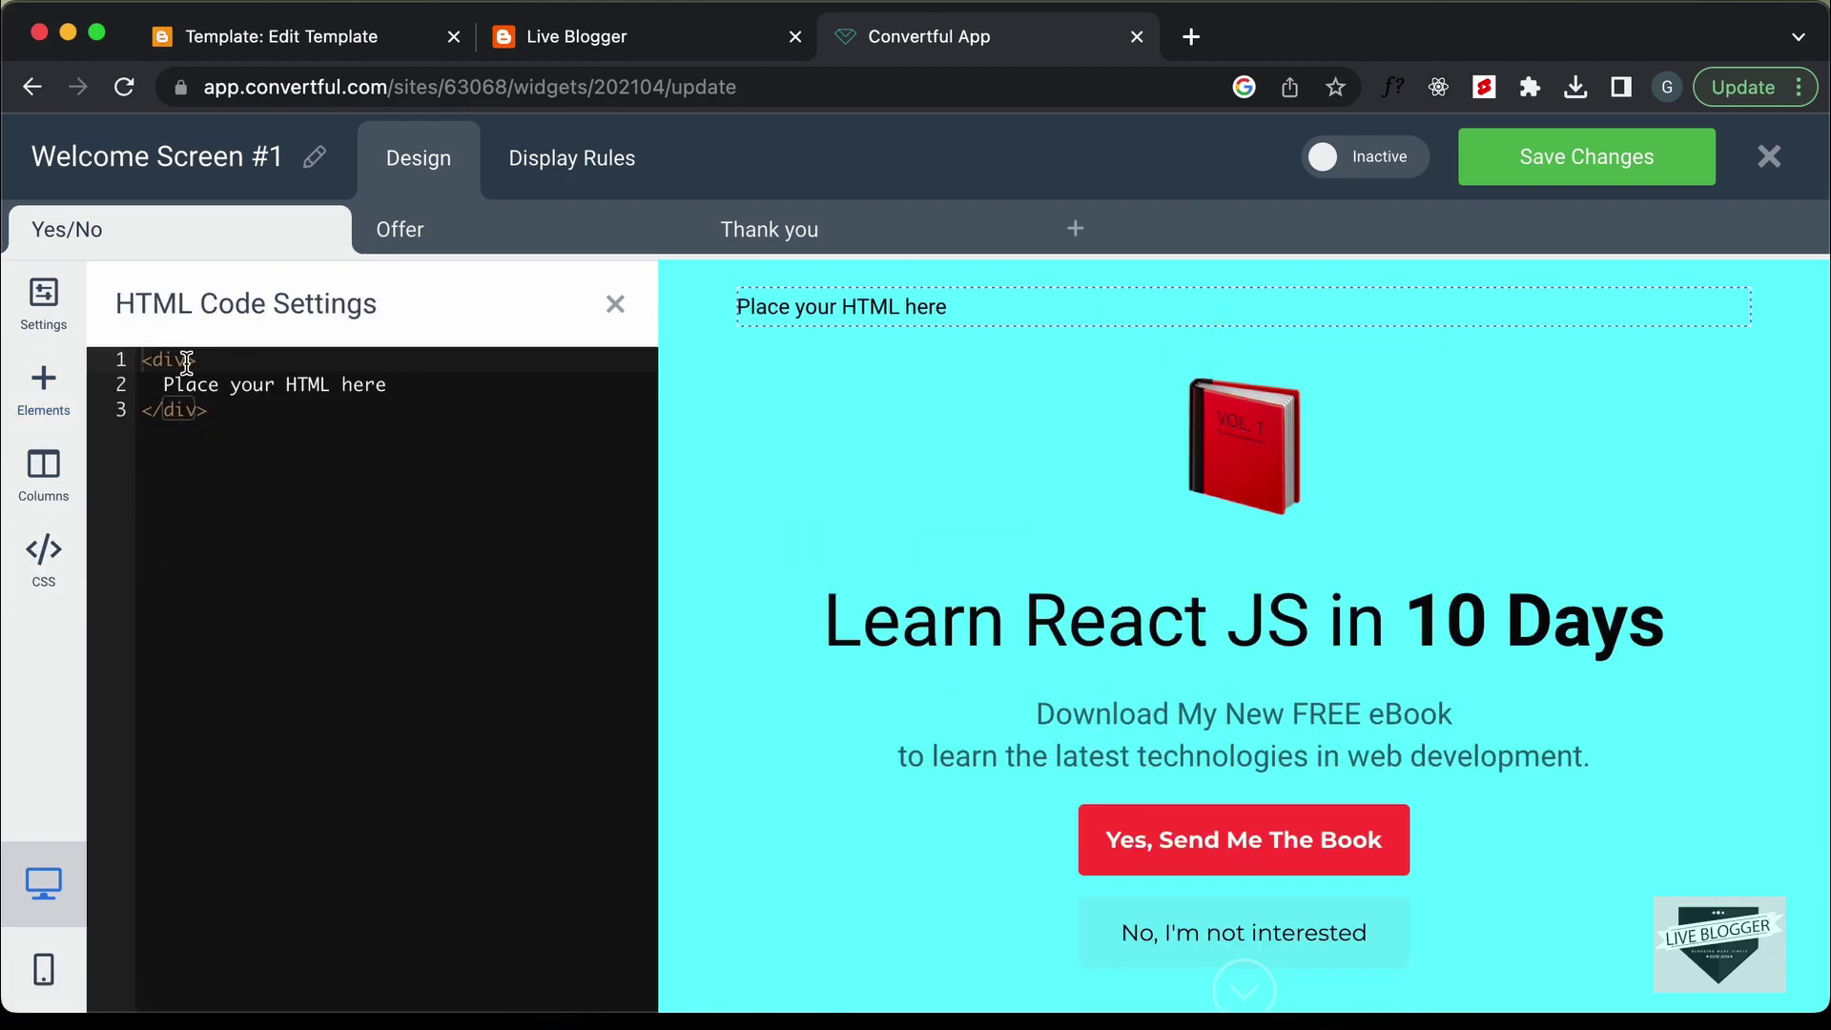
type("class='my-container")
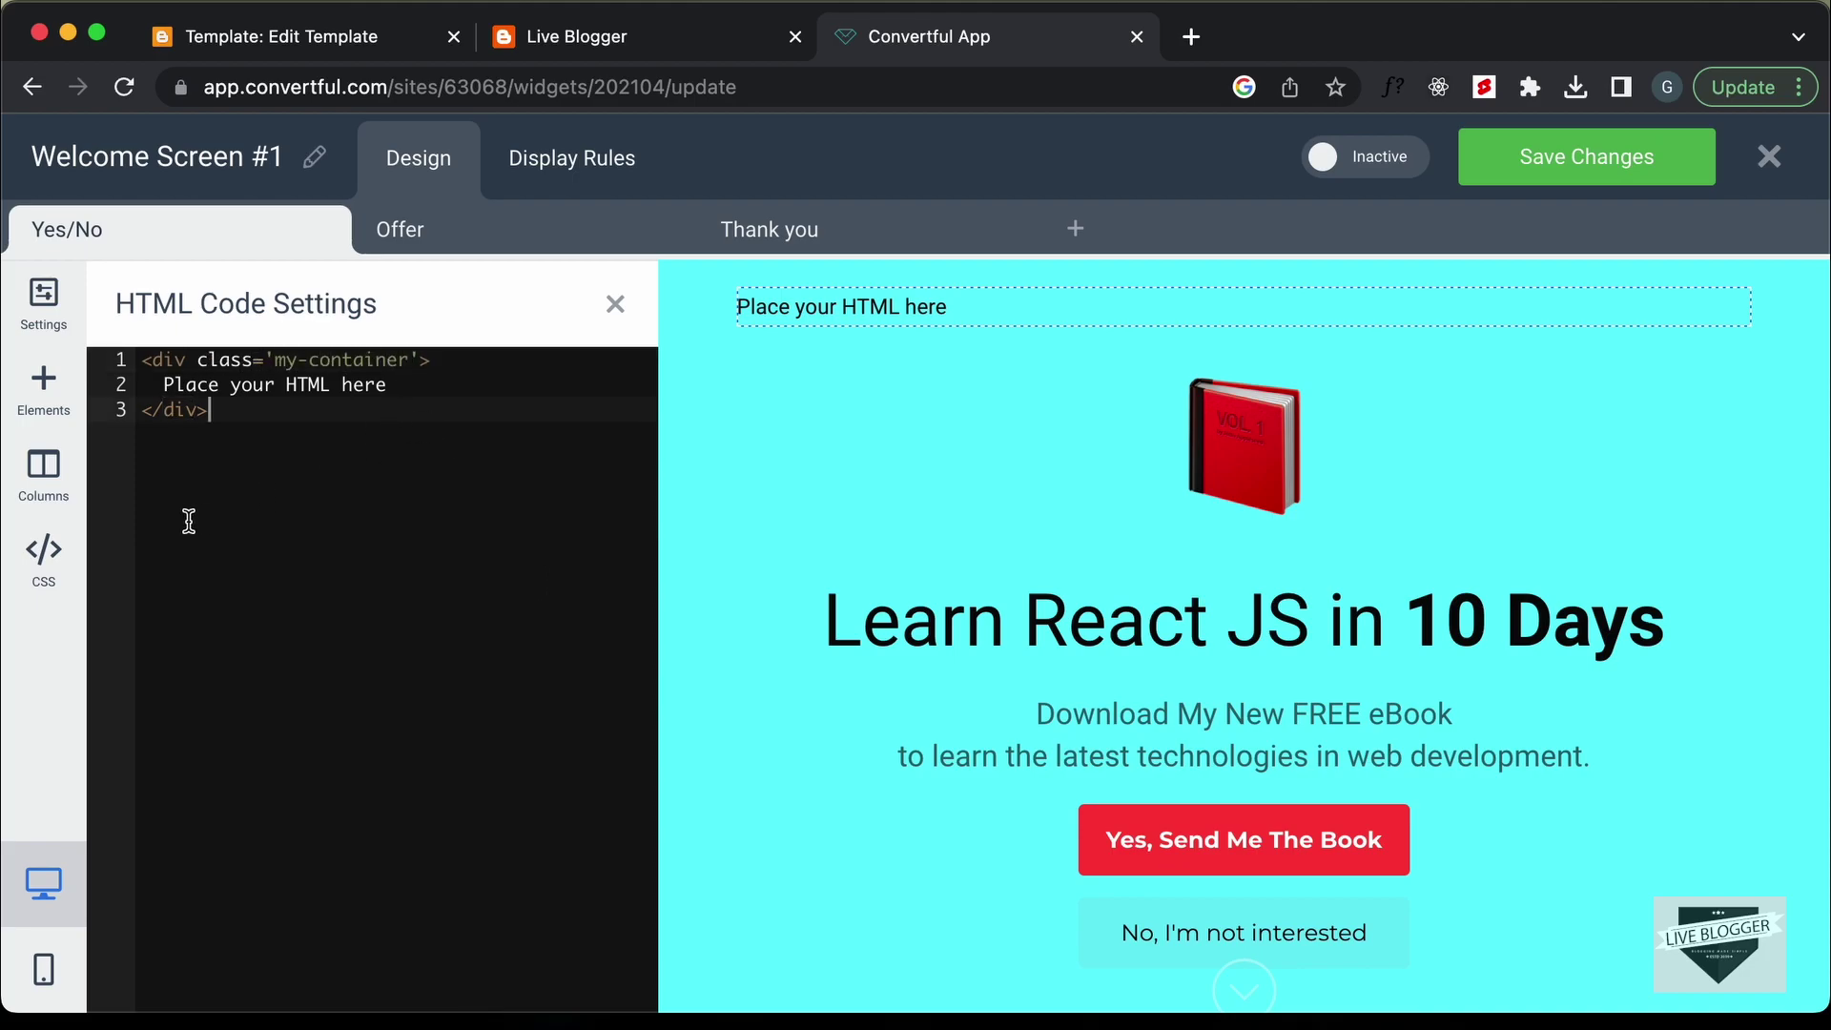
- Write a custom CSS rule for .my-container with color red, background #000 and padding 24px
left_click(44, 556)
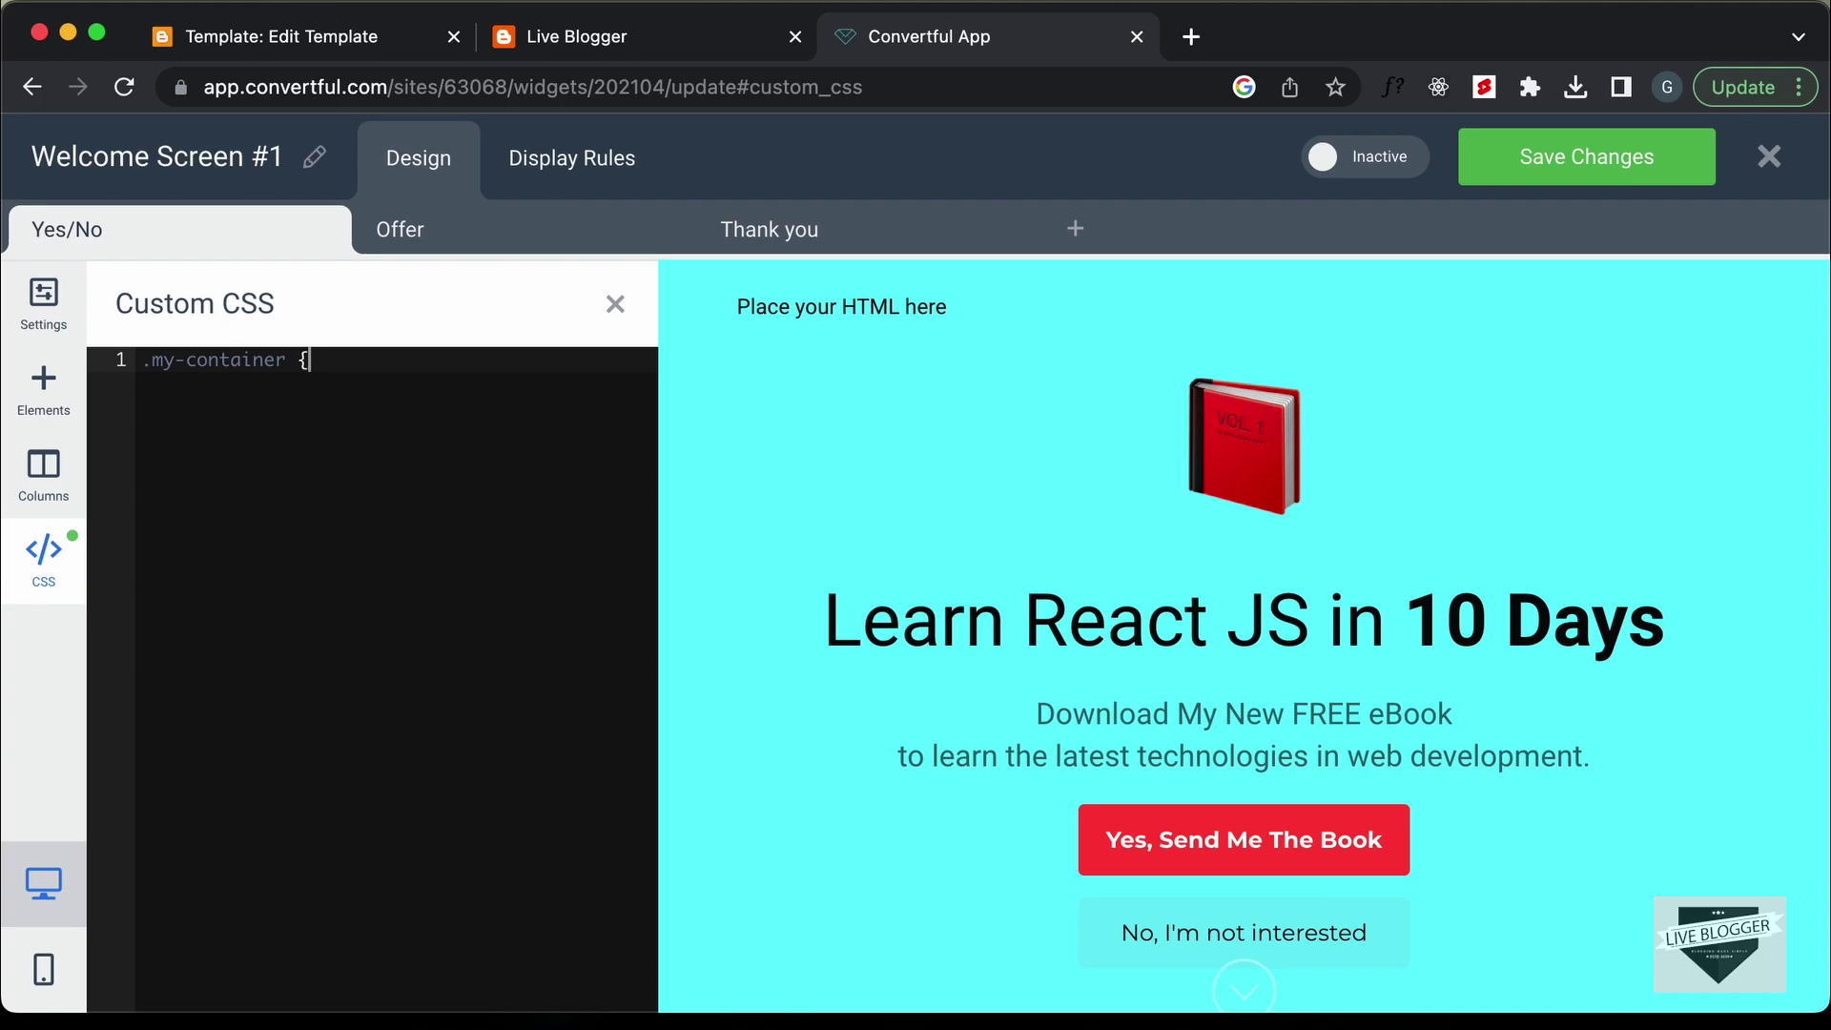
key("Return")
type("color")
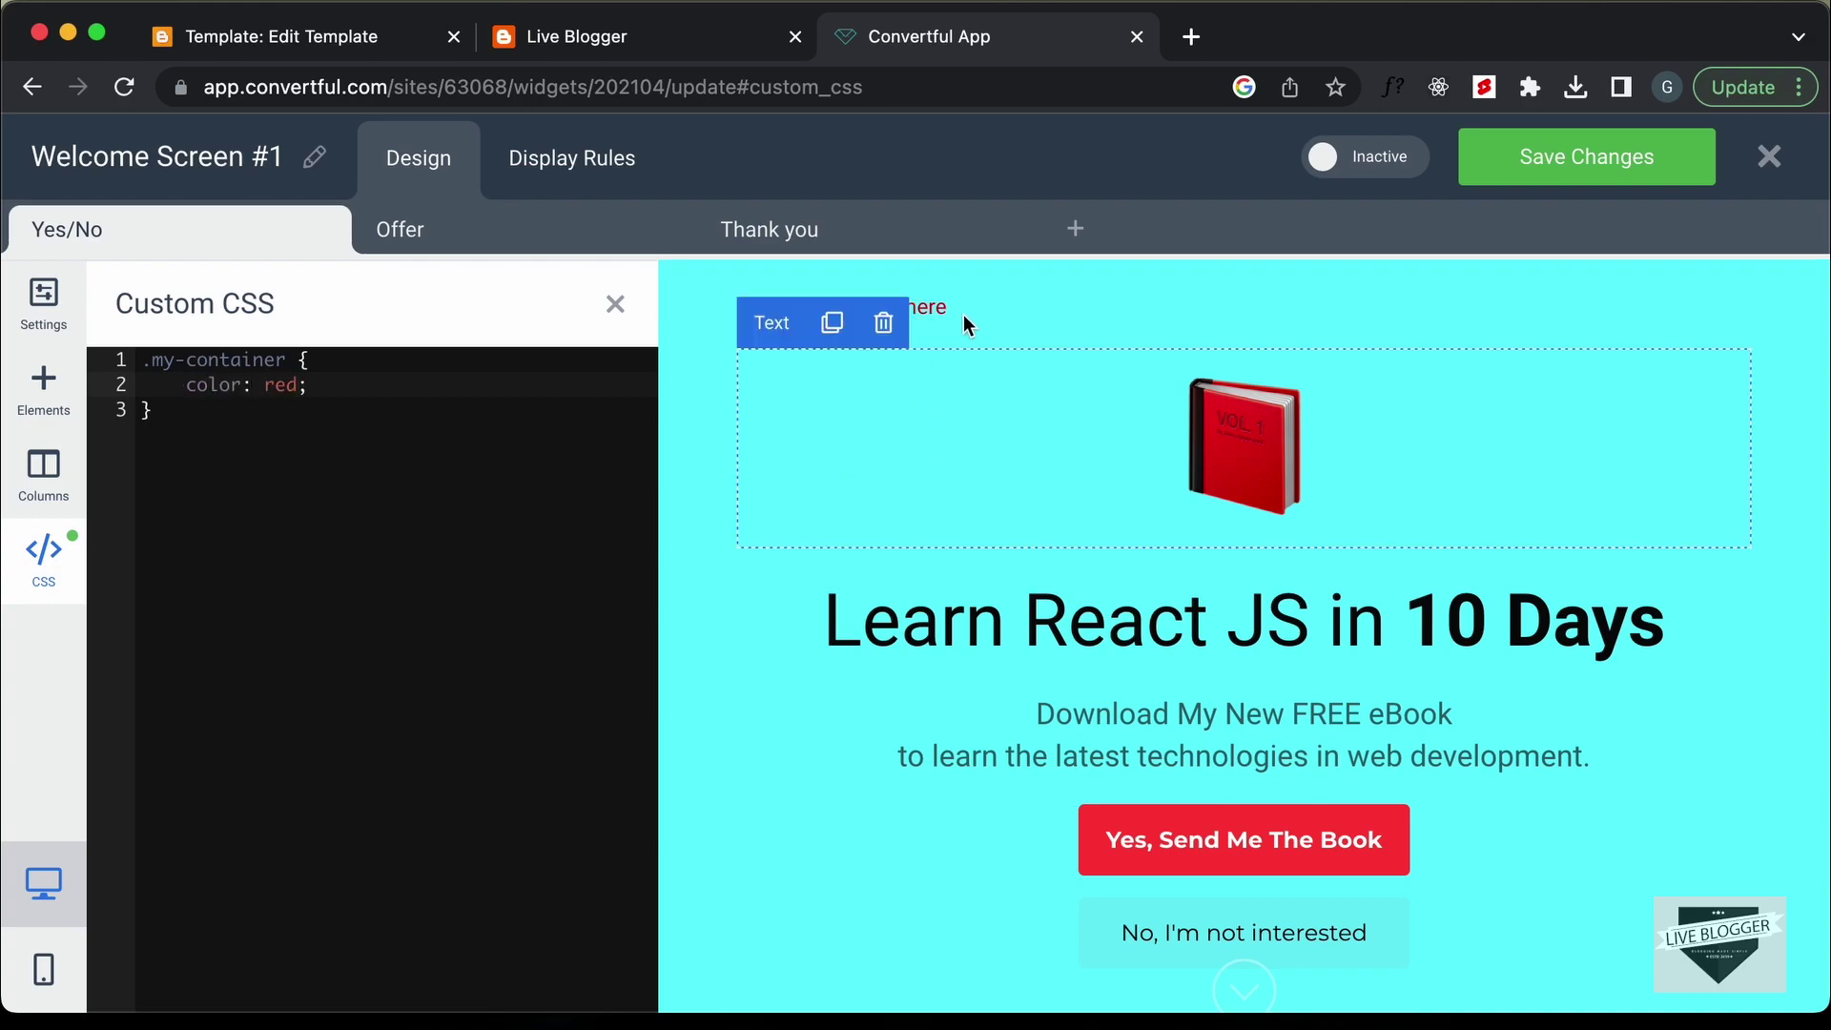
type(": red;")
key("Return")
type("ba")
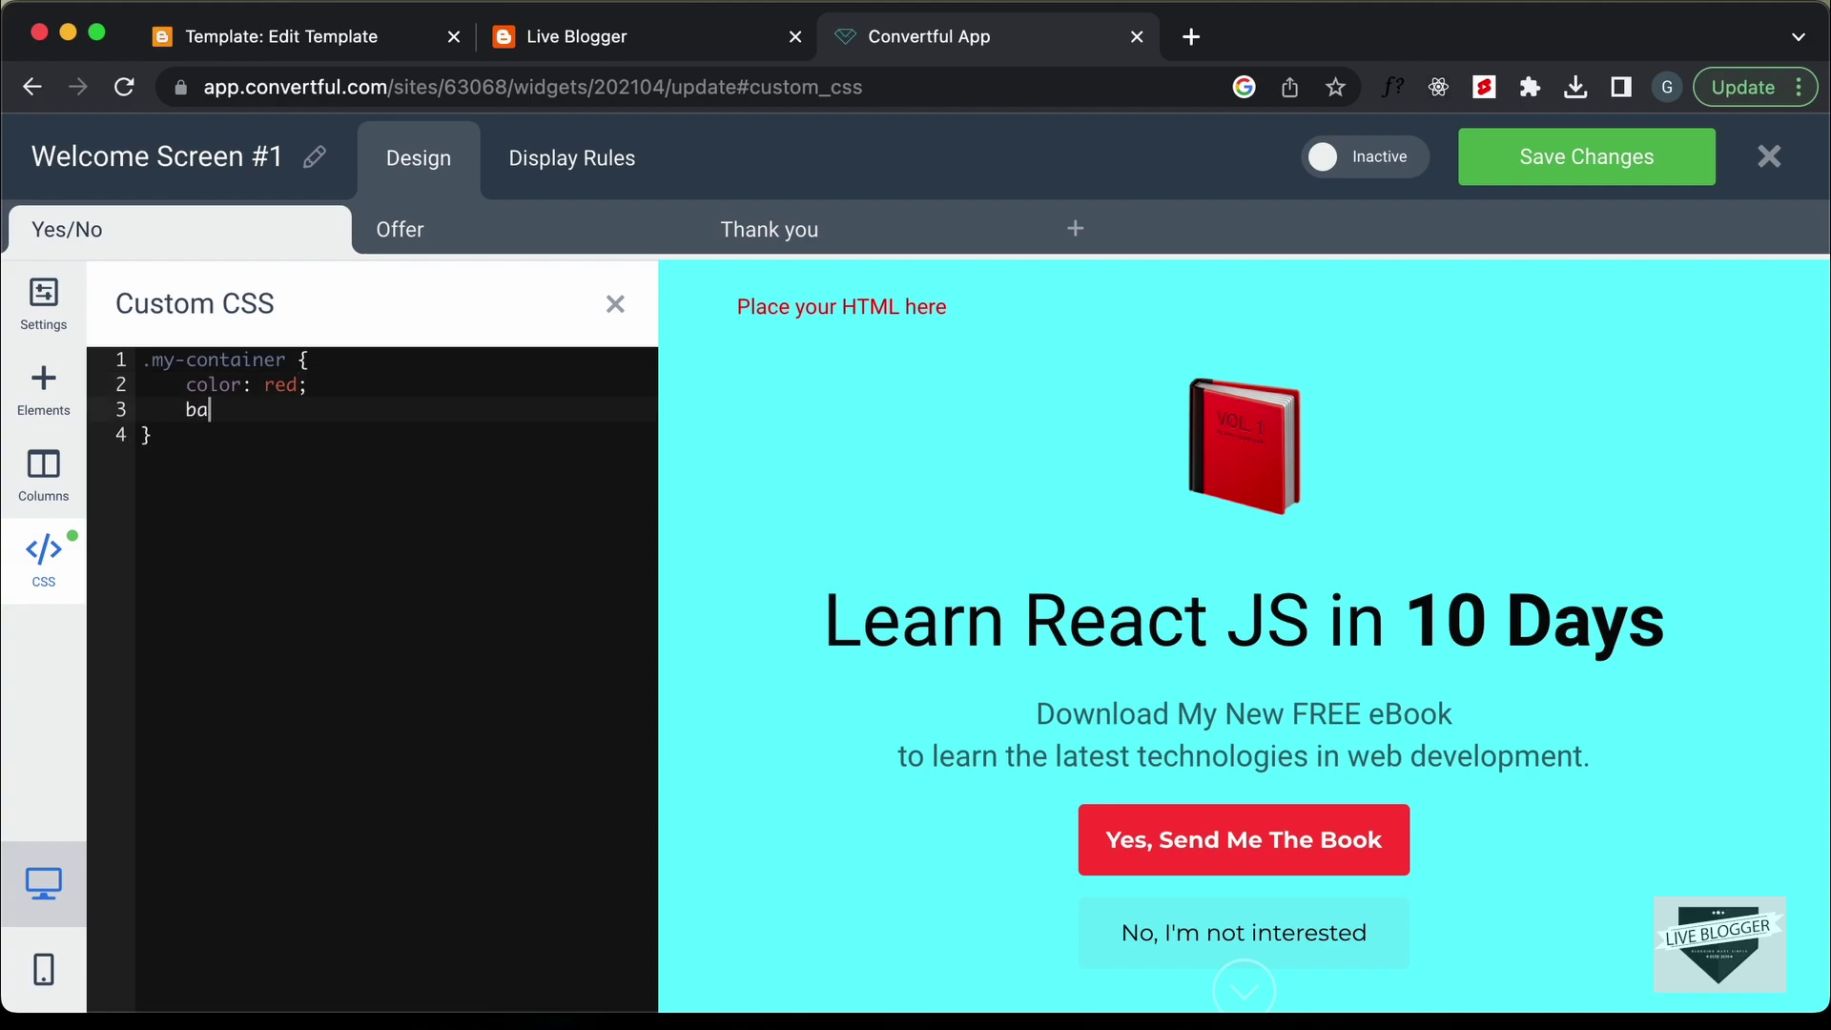
type("ckgroun")
key("Return")
type("#000;")
key("Return")
type("padding")
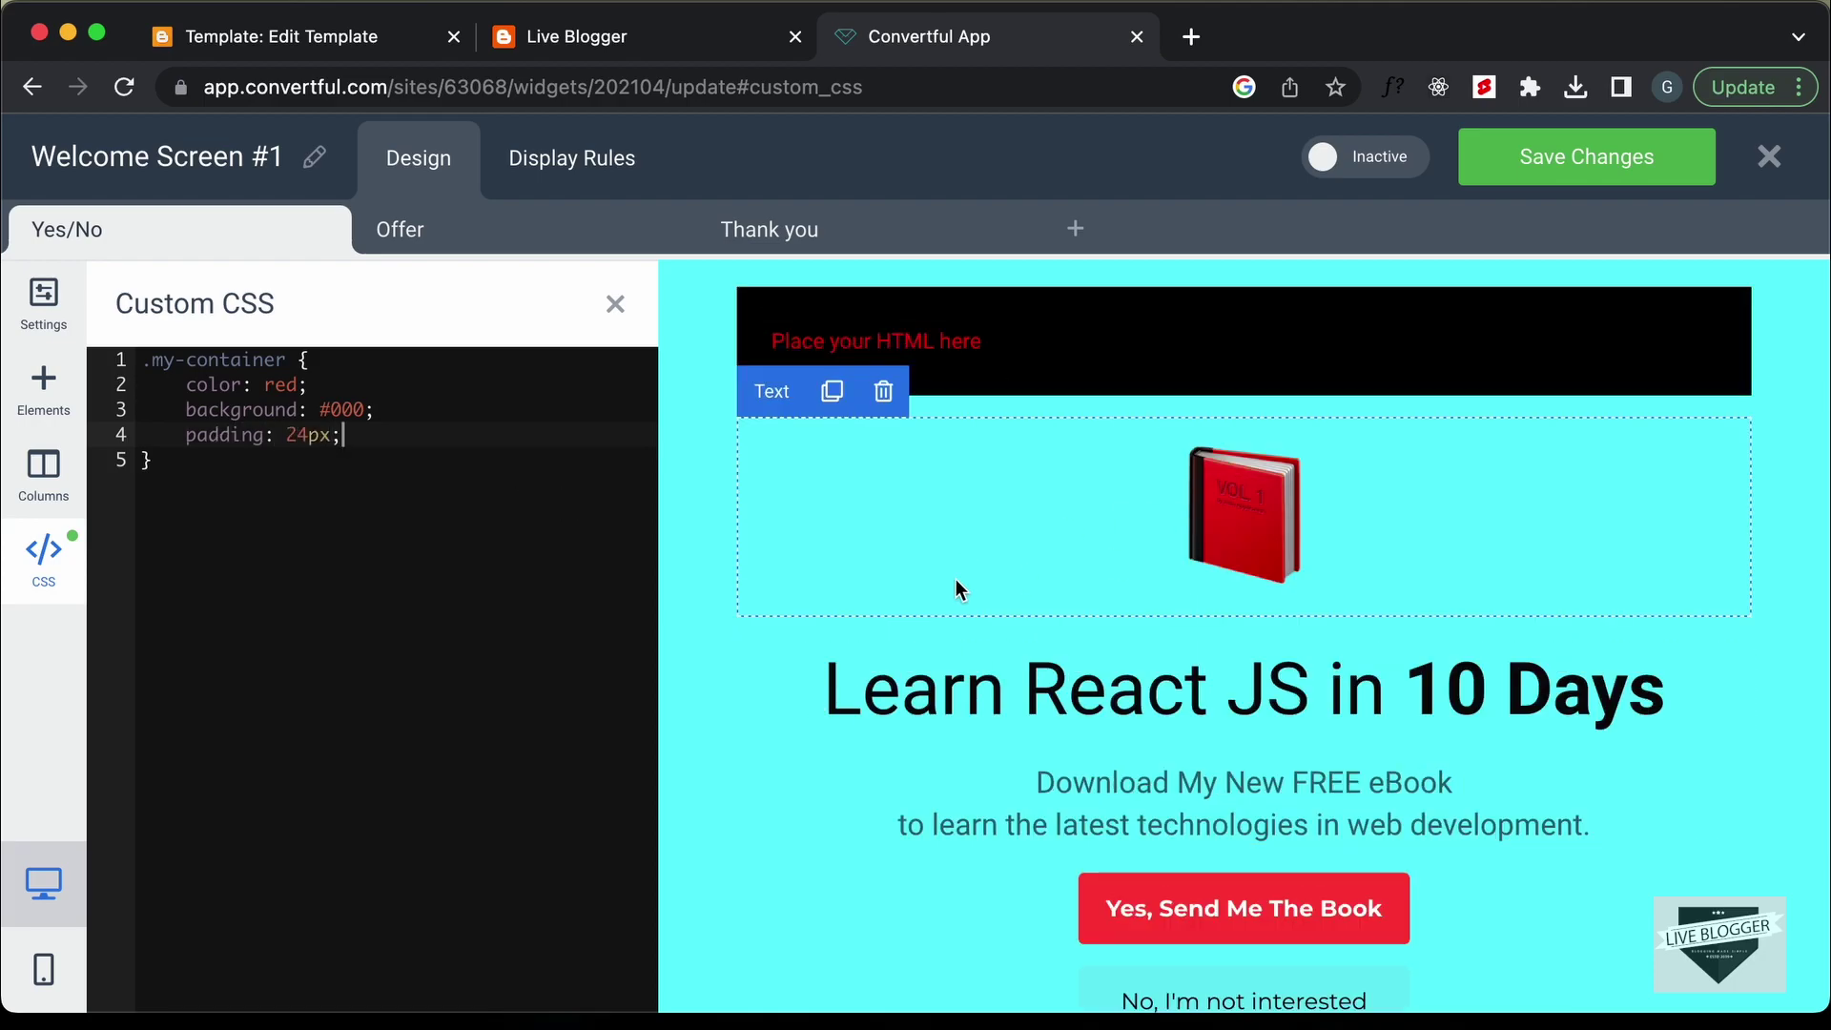
- Delete the HTML element above the book image
mouse_move(825, 393)
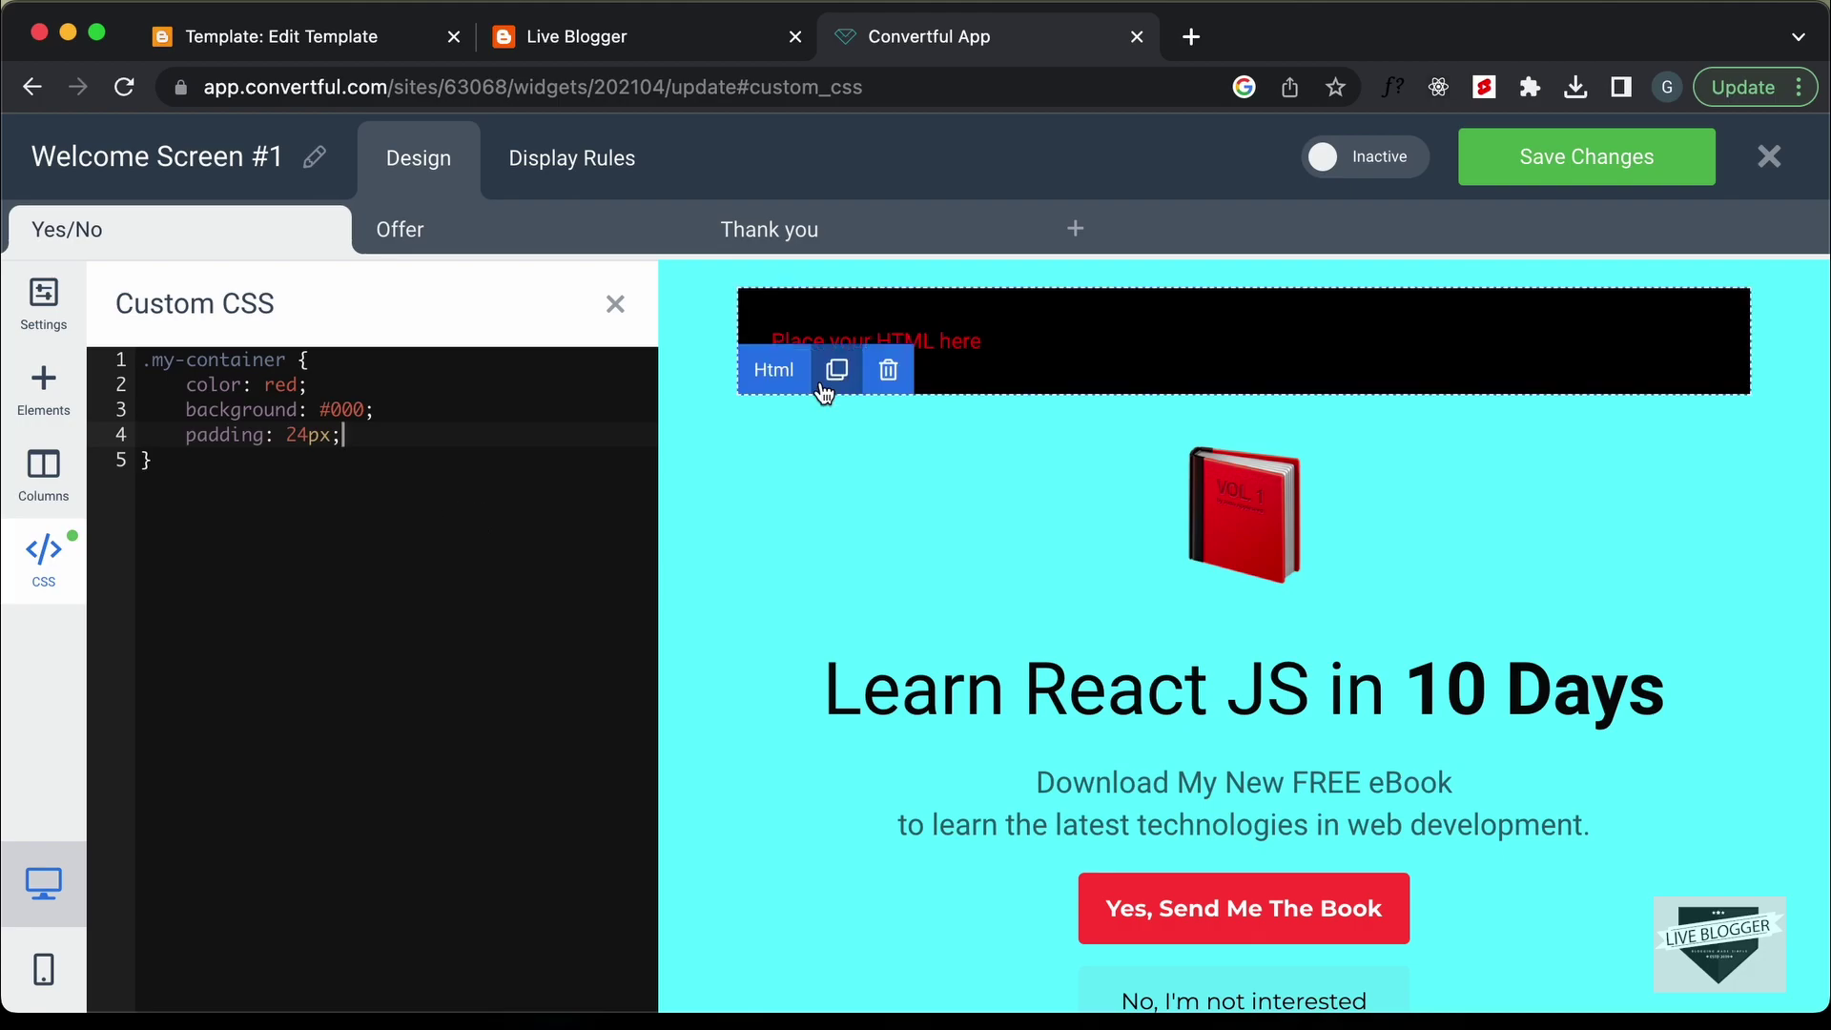
left_click(1076, 292)
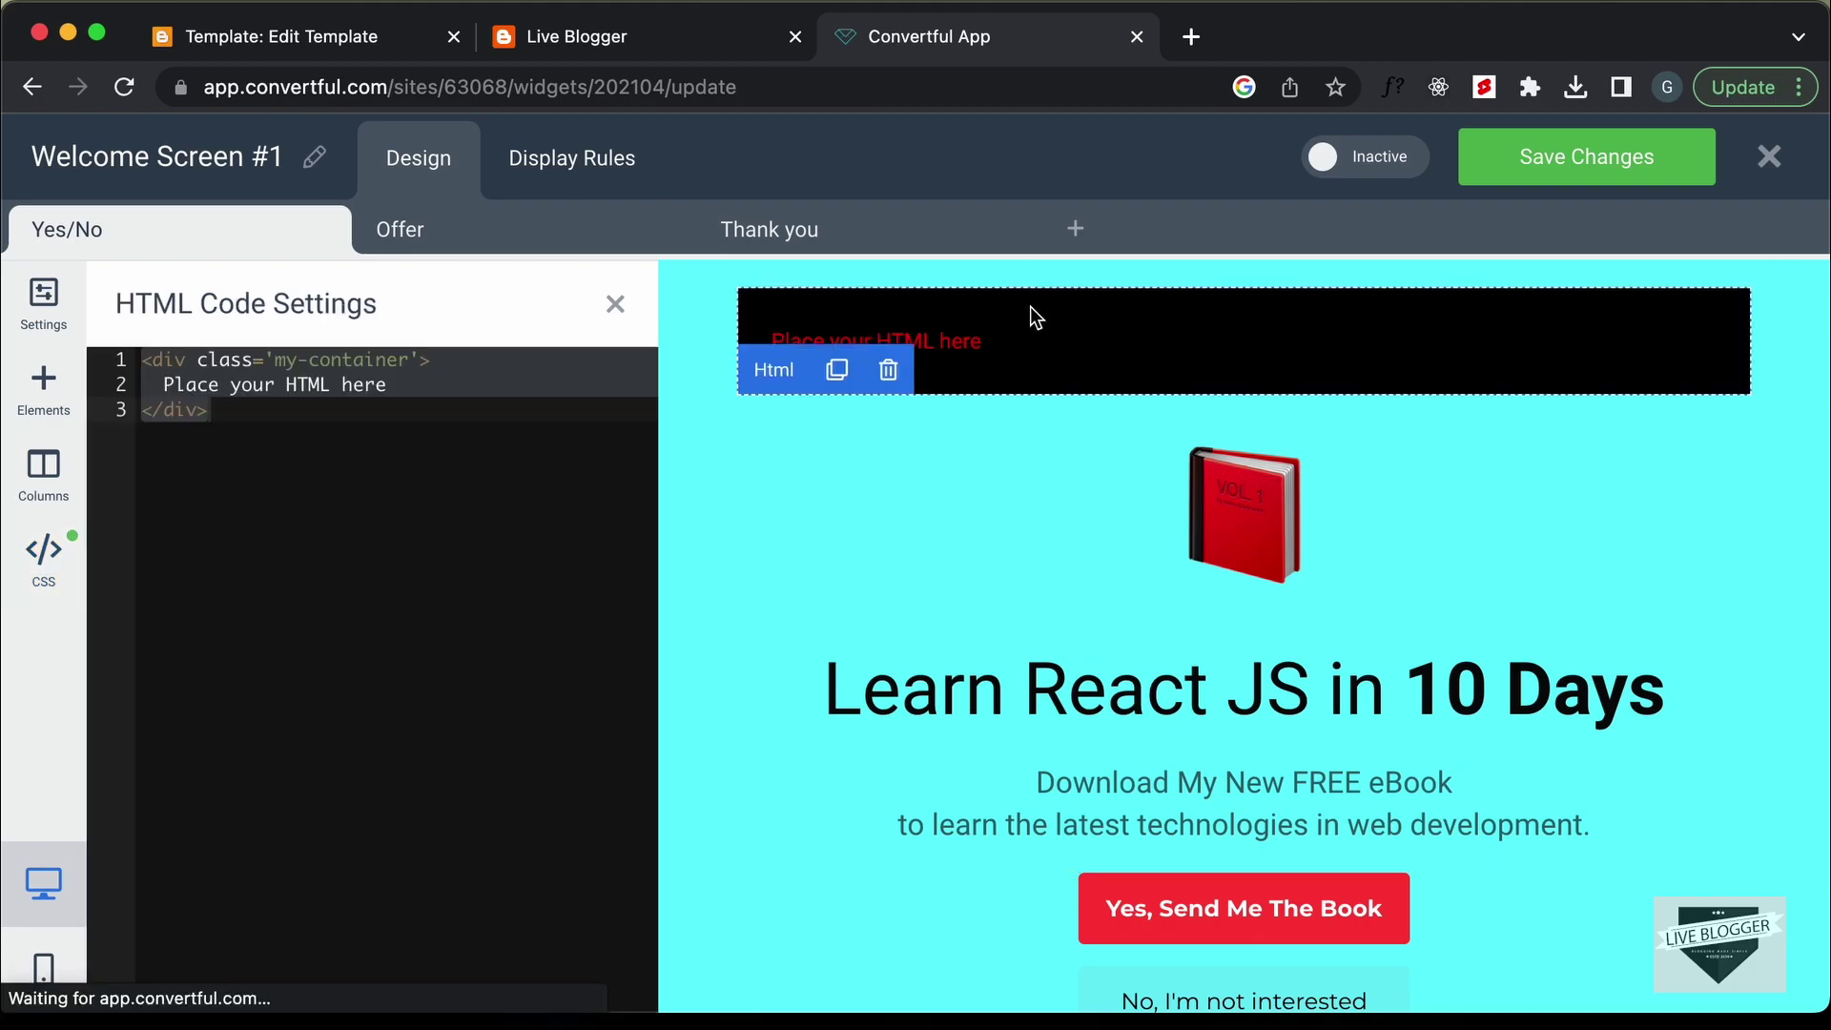
left_click(890, 370)
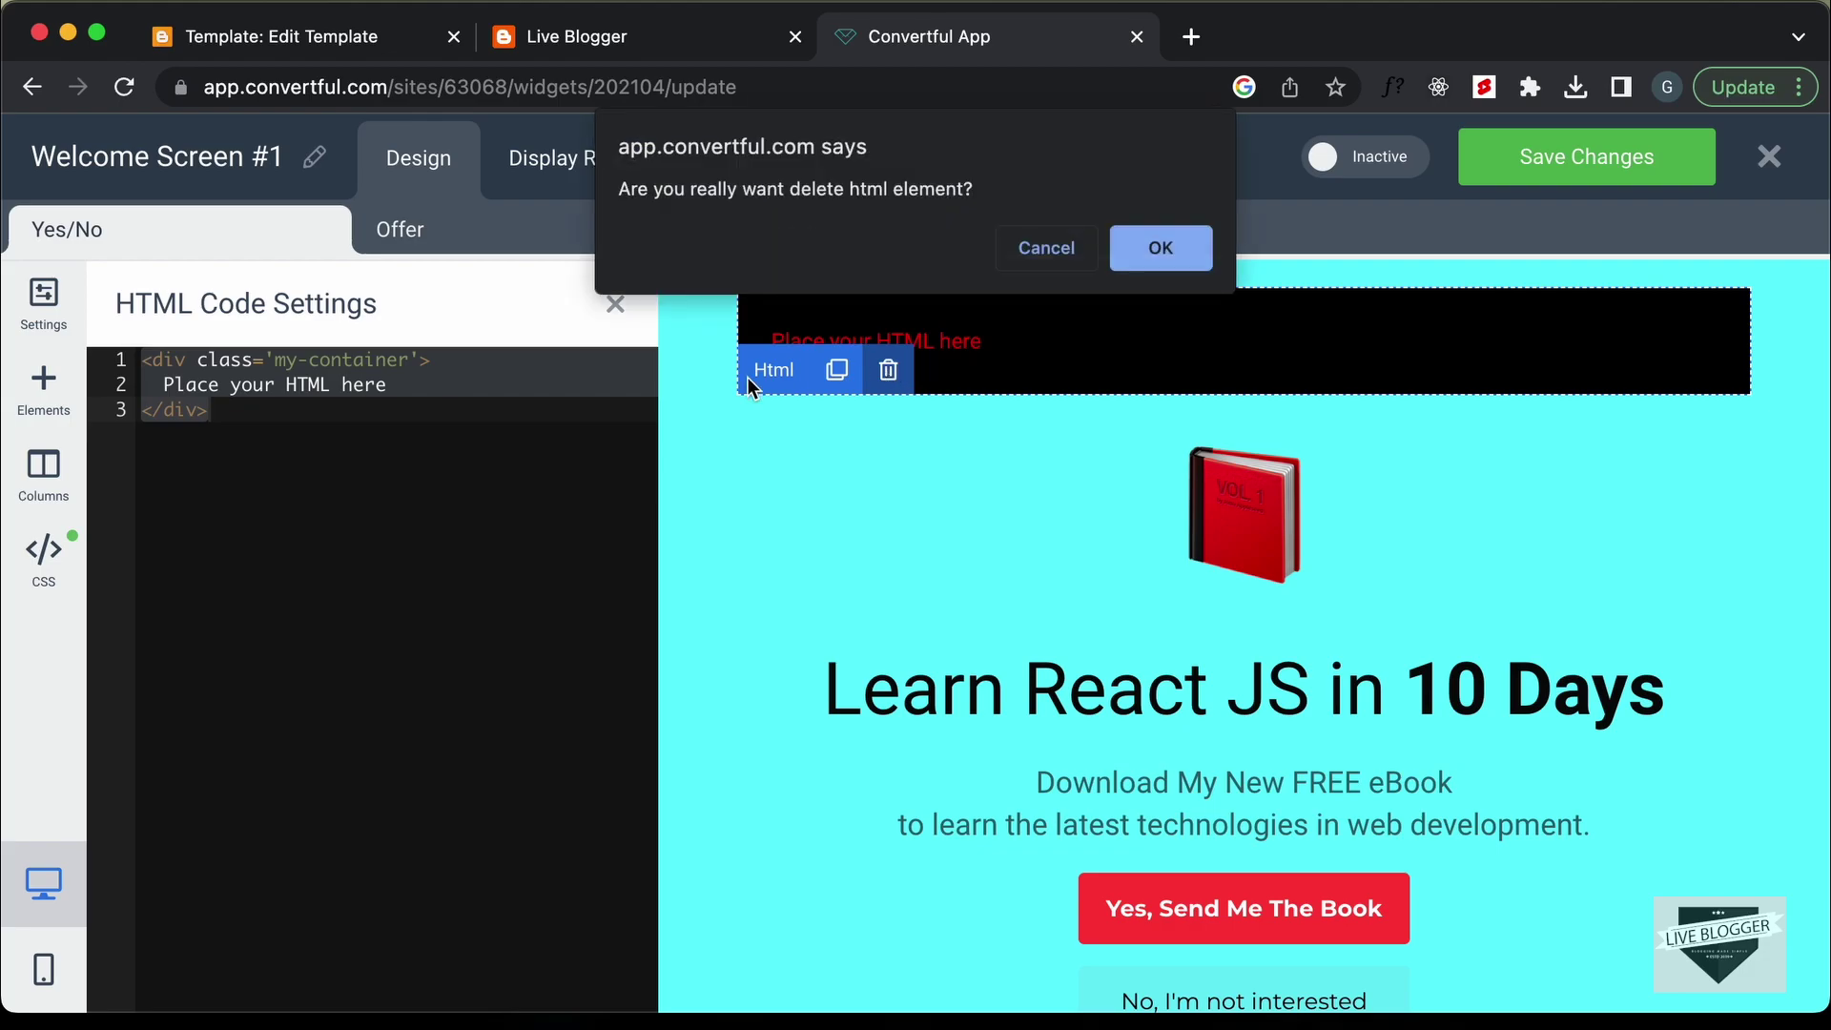
left_click(1157, 246)
left_click(641, 388)
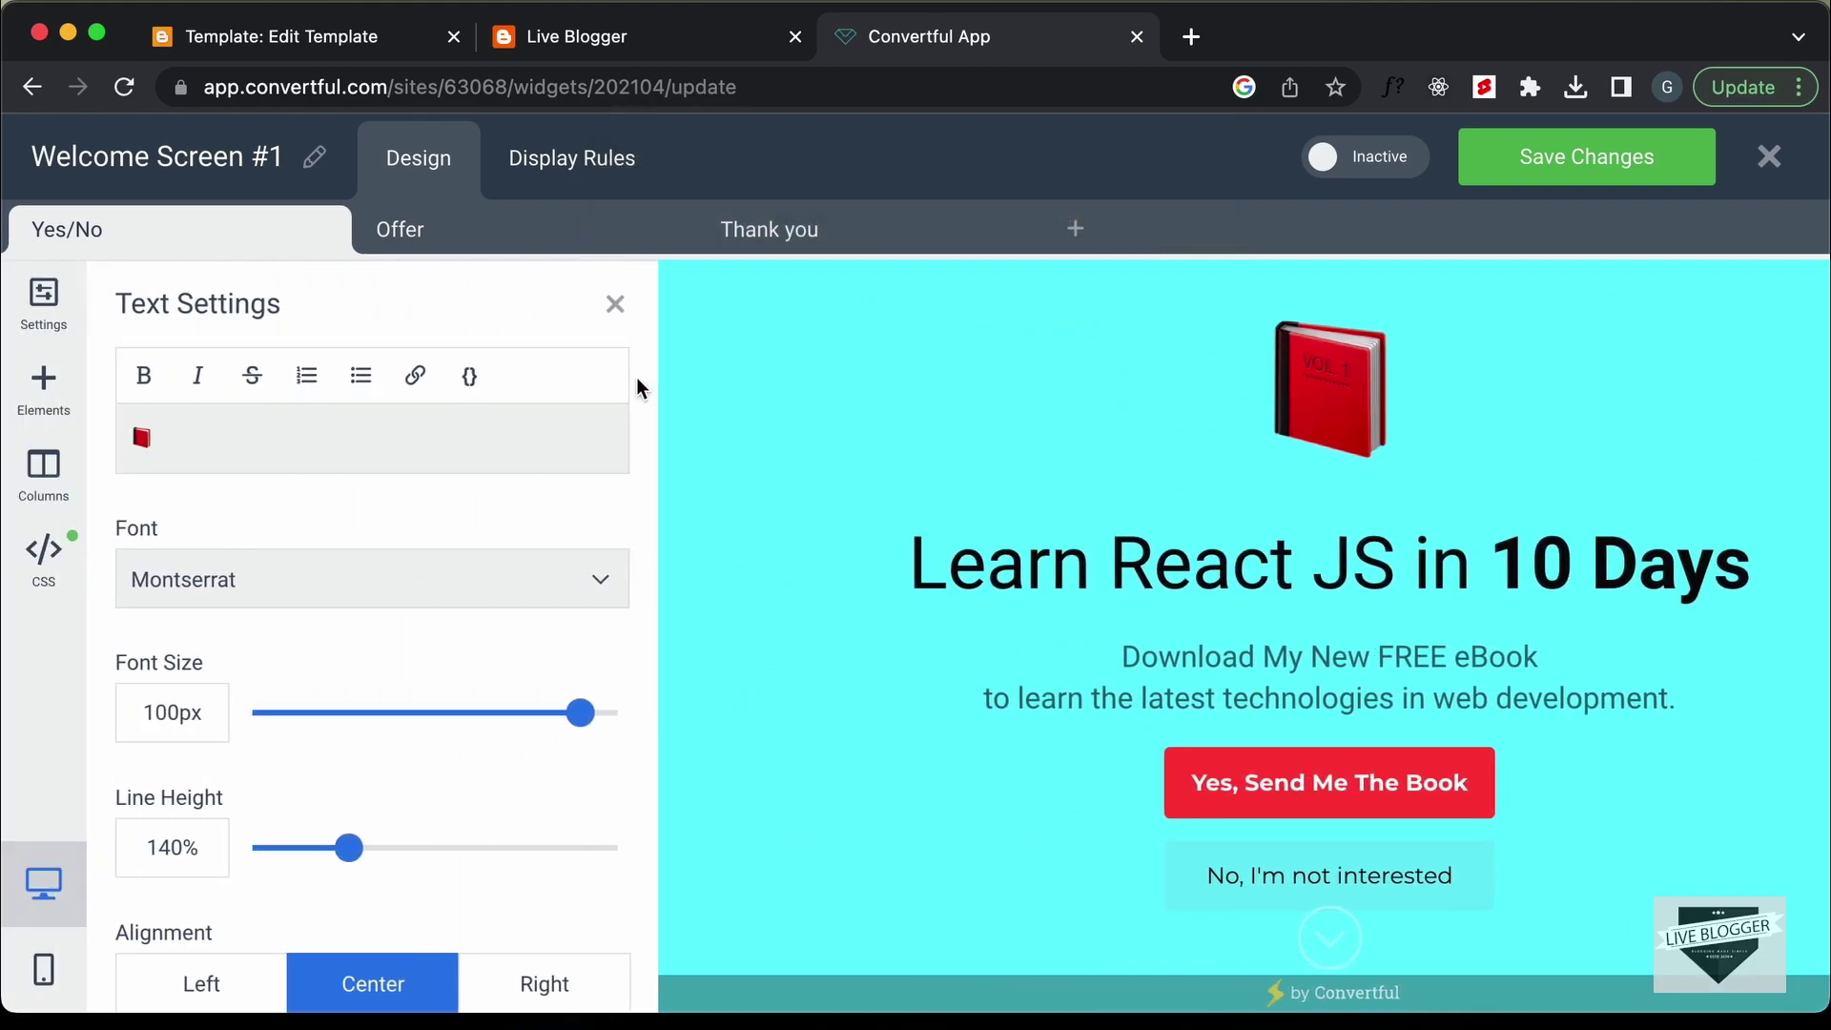
- Clear the entire custom CSS of the widget
left_click(44, 553)
left_click(258, 560)
key("super+a")
key("BackSpace")
left_click(677, 667)
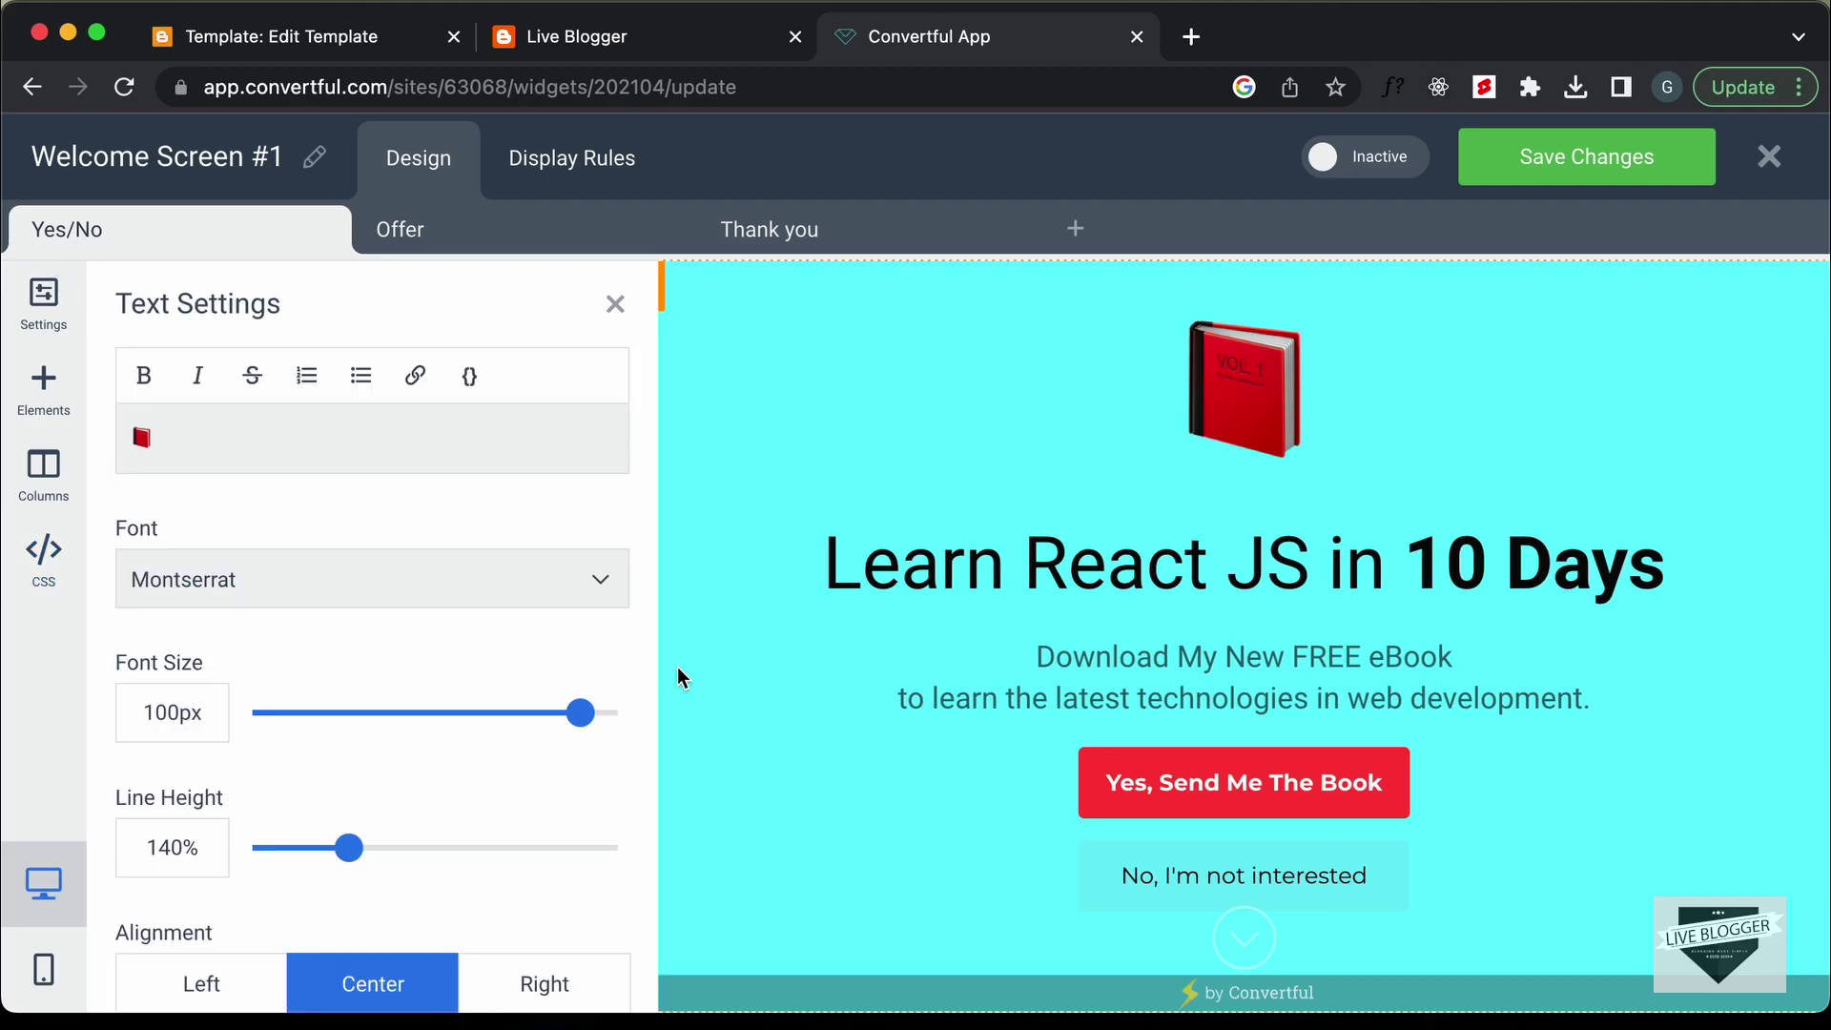
- Preview the Yes/No page in the mobile layout and return to the desktop layout
left_click(47, 965)
scroll(1171, 735, "down", 3)
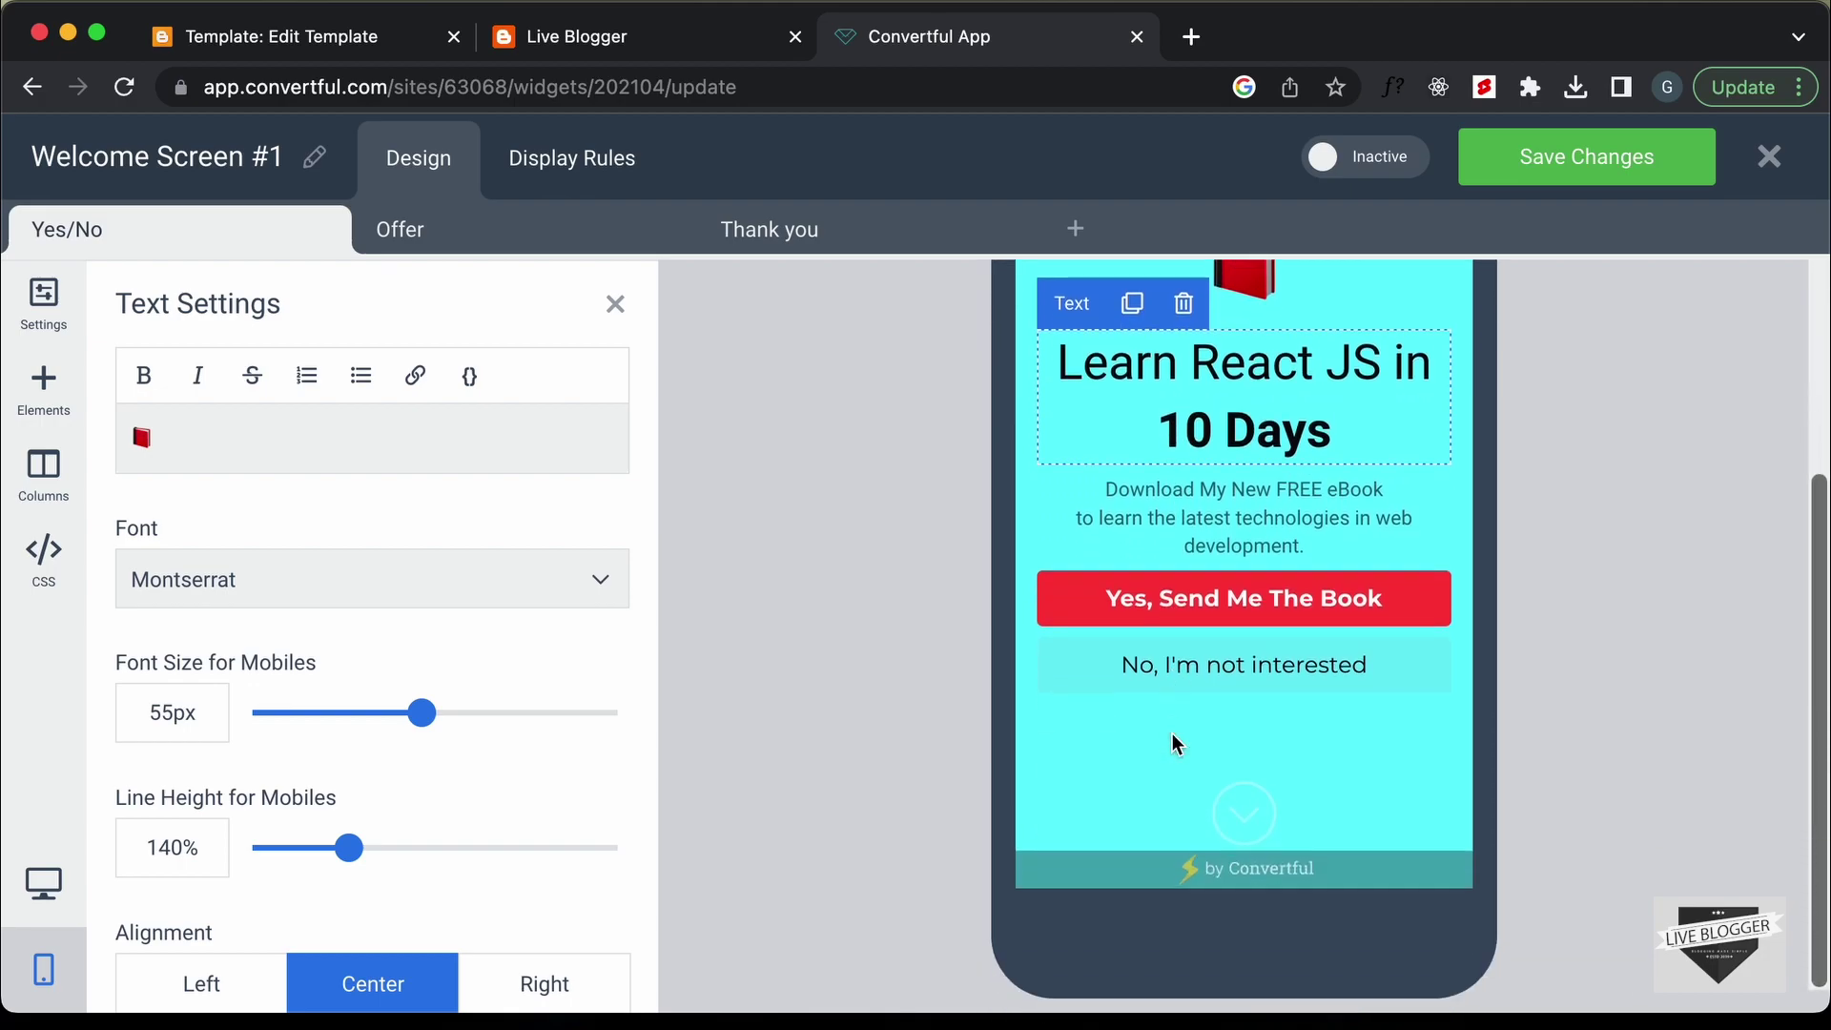
scroll(1171, 743, "up", 3)
left_click(44, 883)
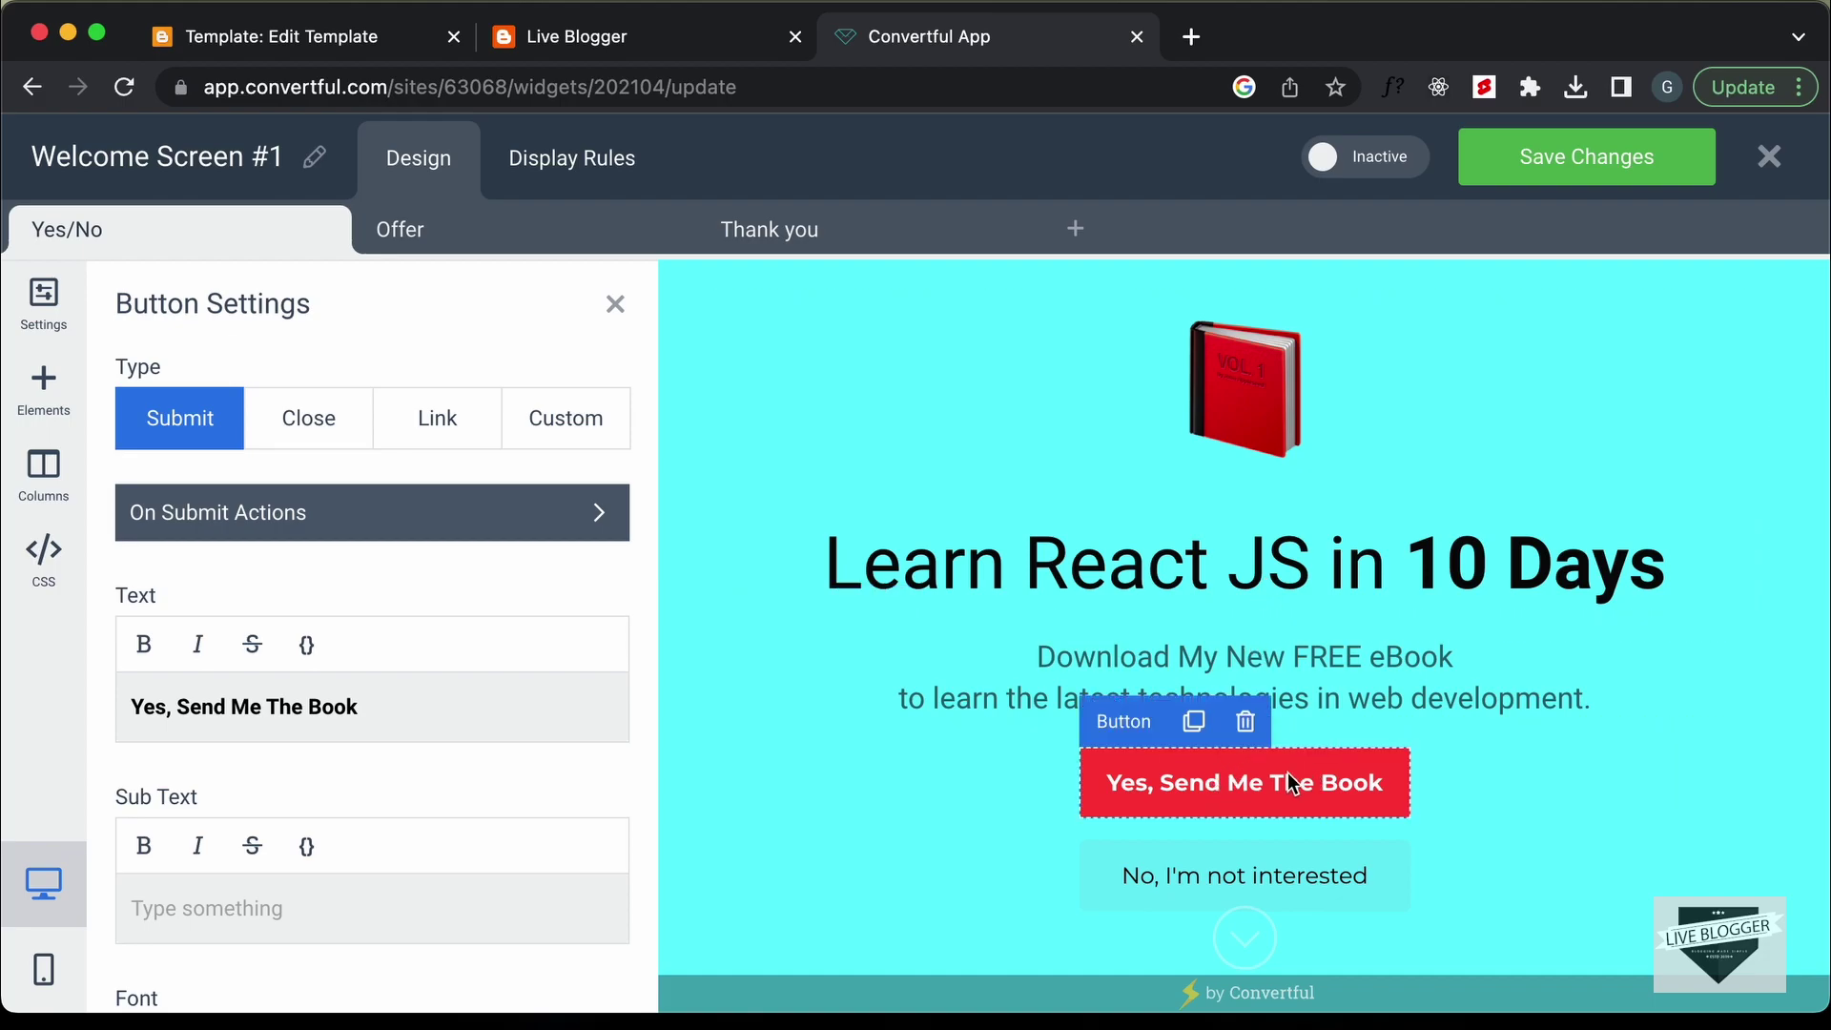
- Replace the Offer page's heading with the Yes/No page's heading text "Learn React JS in 10 Days"
left_click(510, 239)
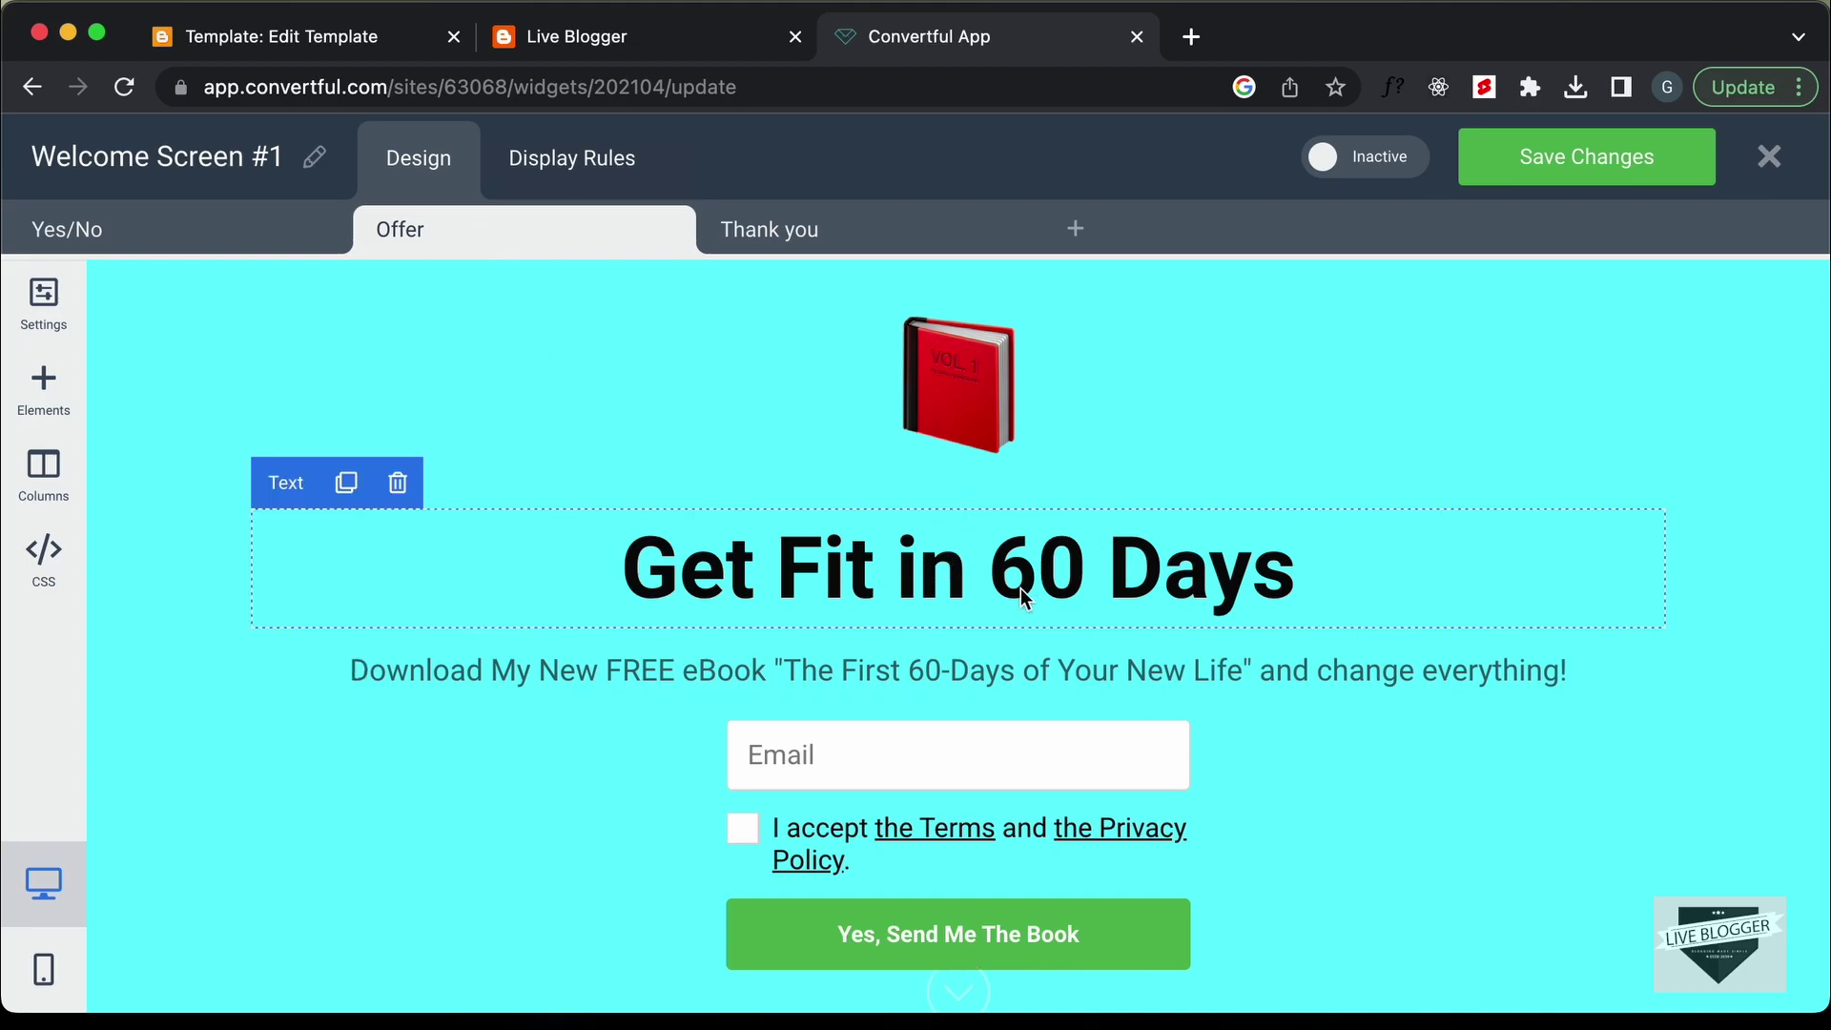
left_click(212, 246)
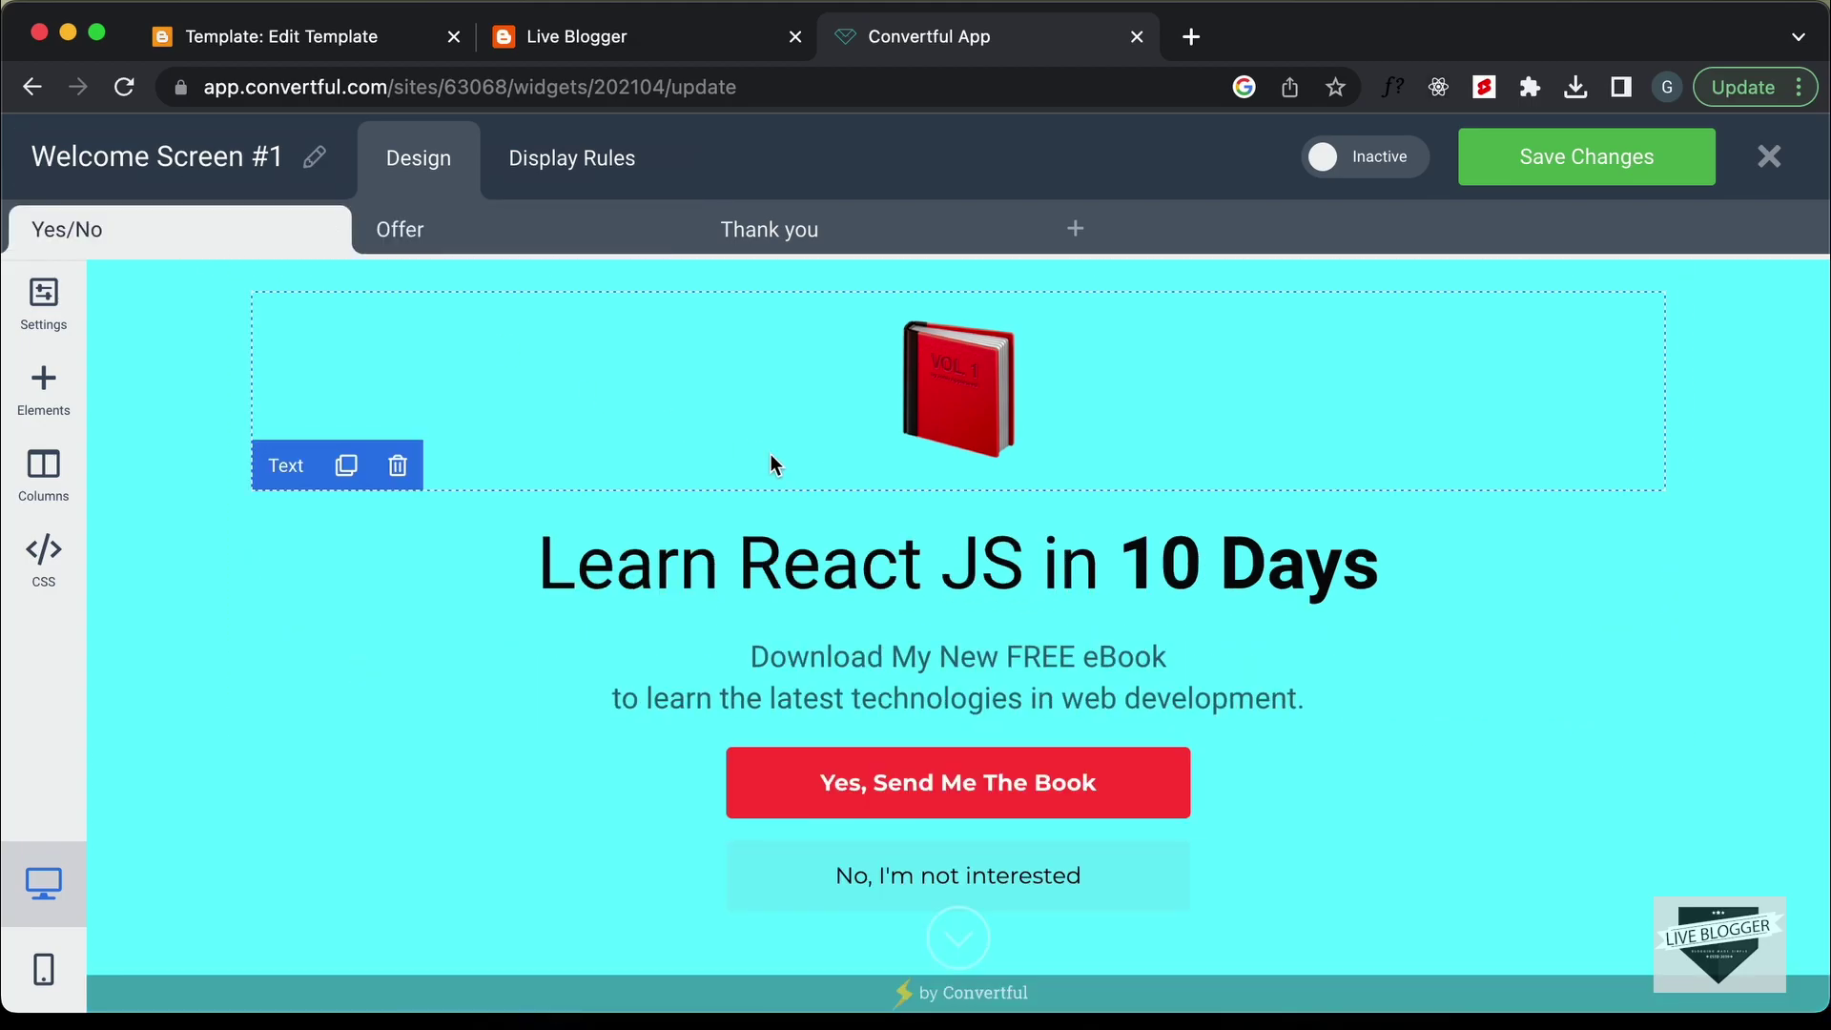
left_click(825, 496)
left_click(1033, 576)
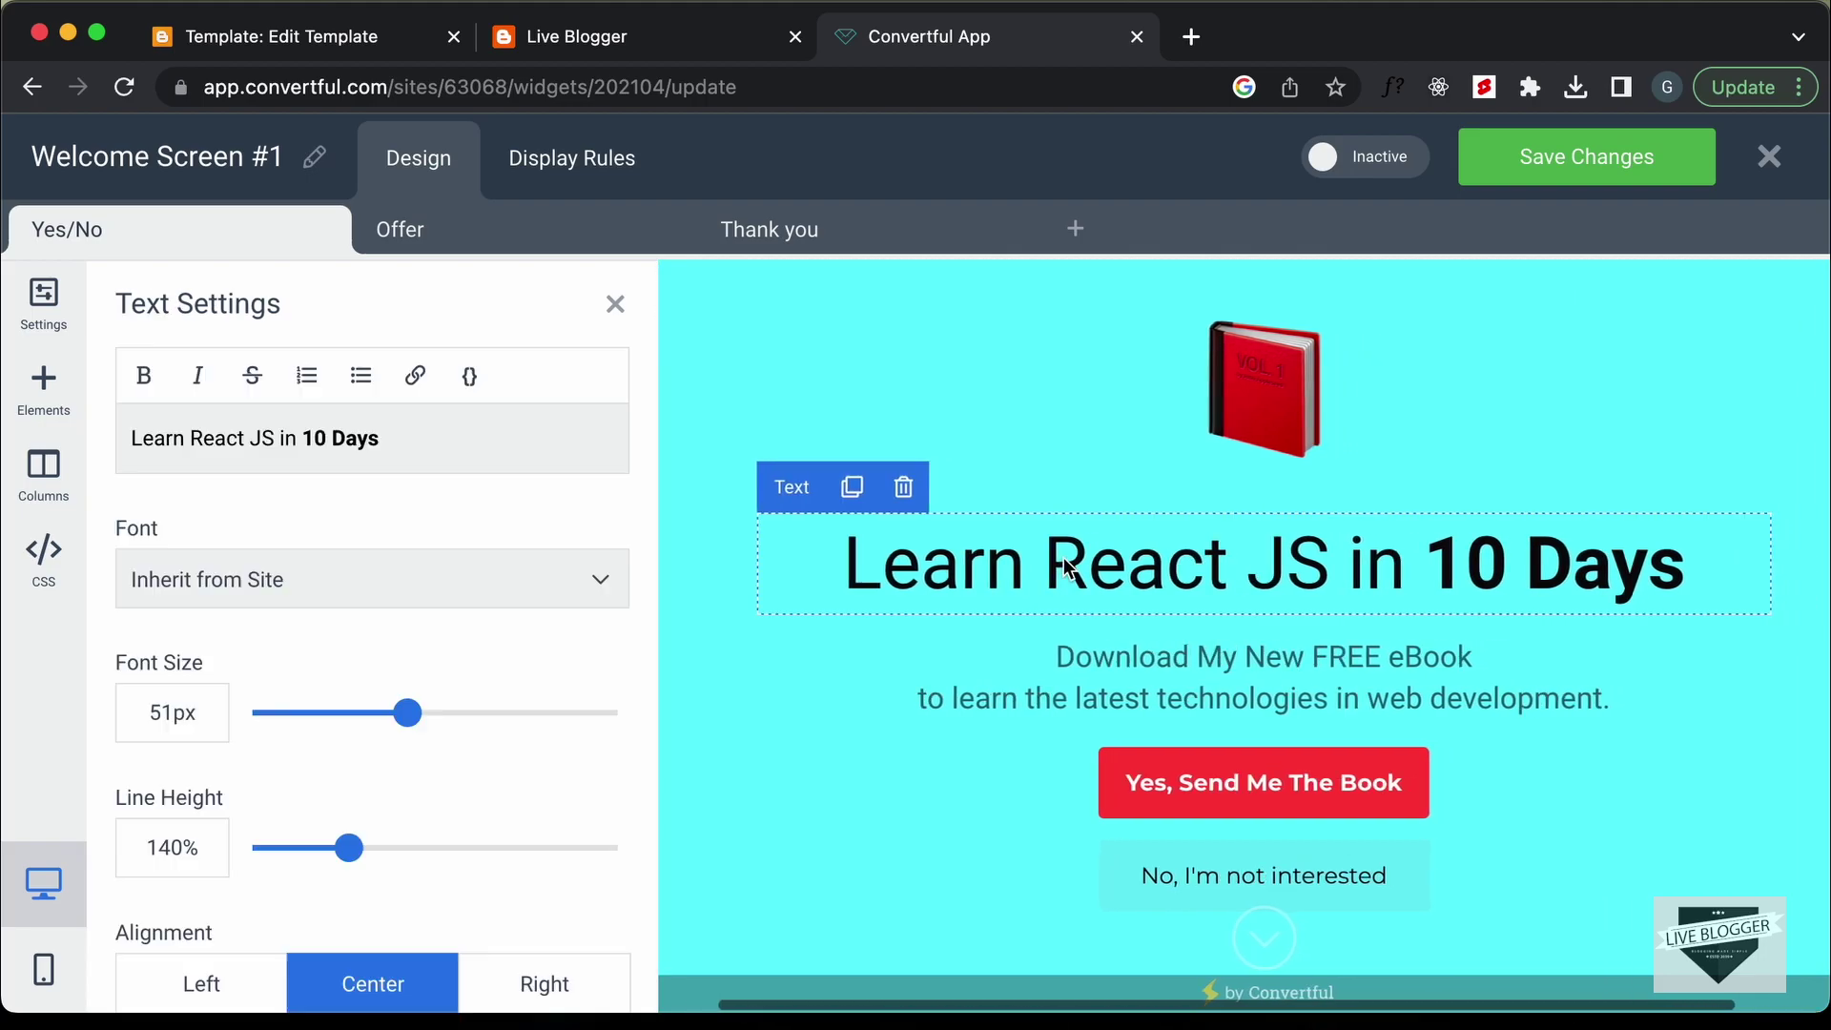
triple_click(379, 421)
key("cmd+c")
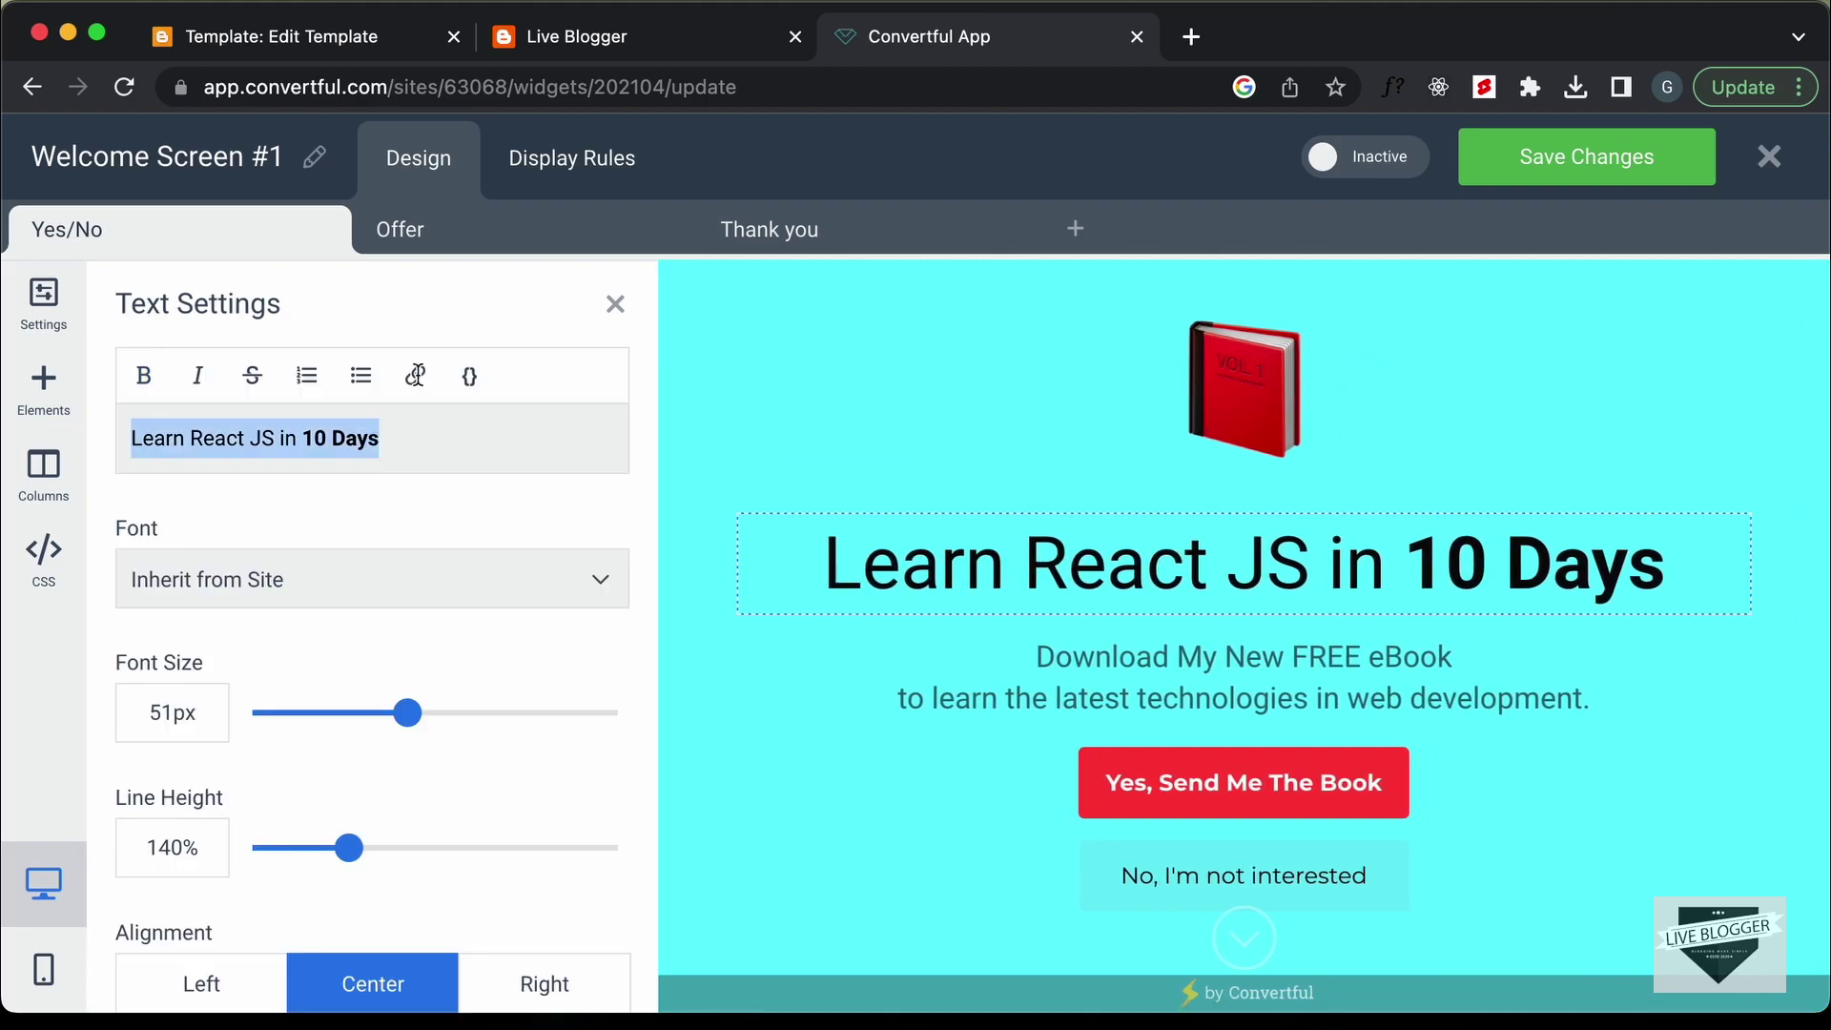
left_click(482, 229)
left_click(719, 530)
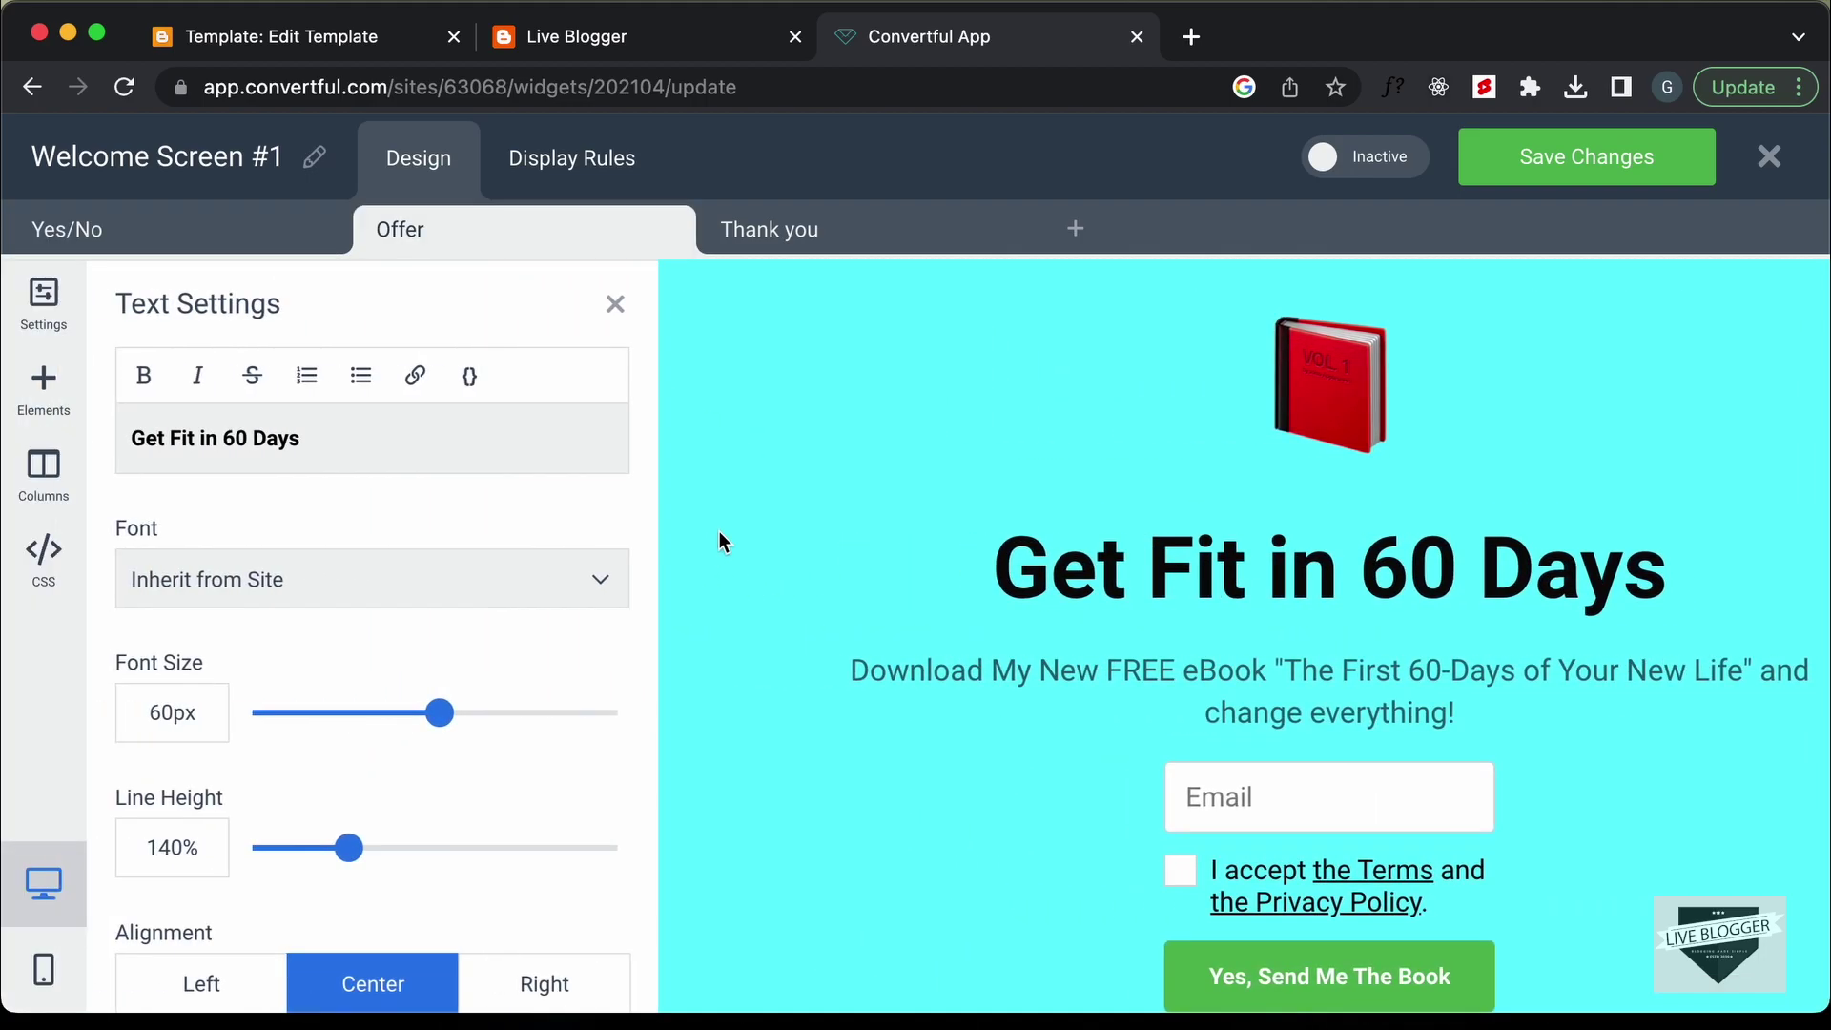
triple_click(348, 438)
key("cmd+v")
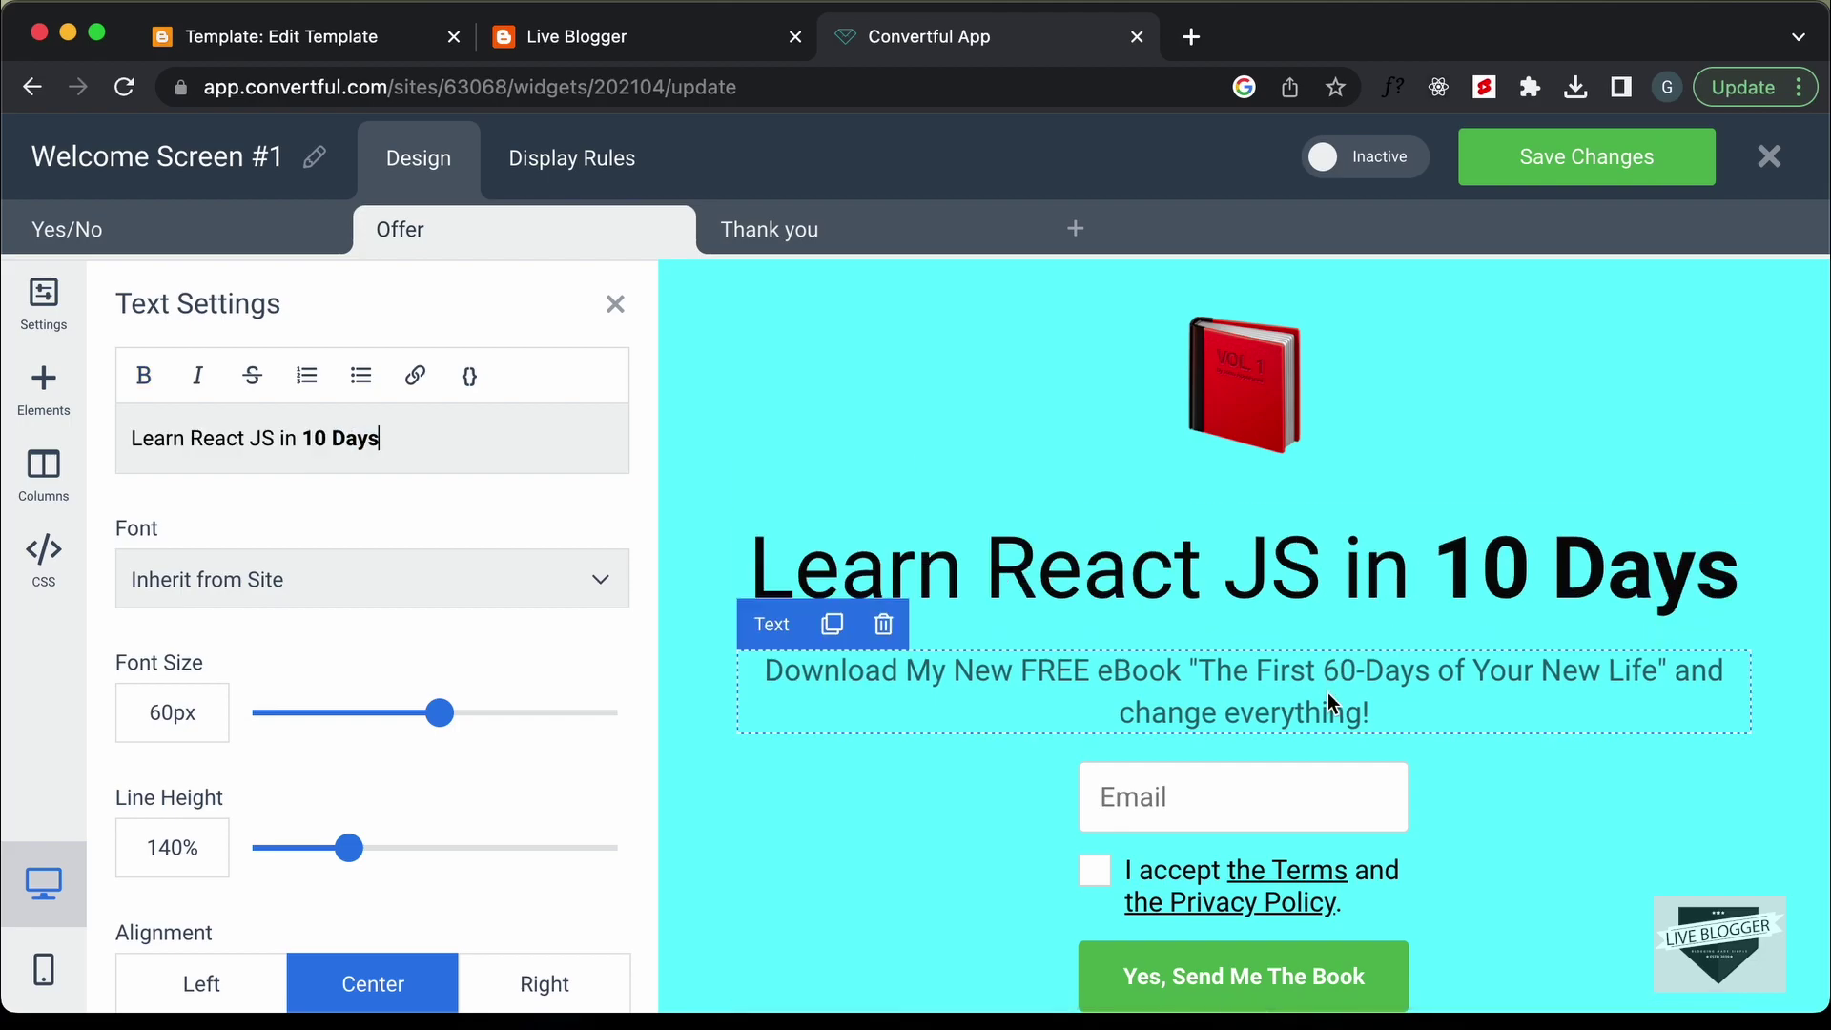
- Change the description under the Offer page's heading to "Enter your email below to get the free PDF"
left_click(1328, 696)
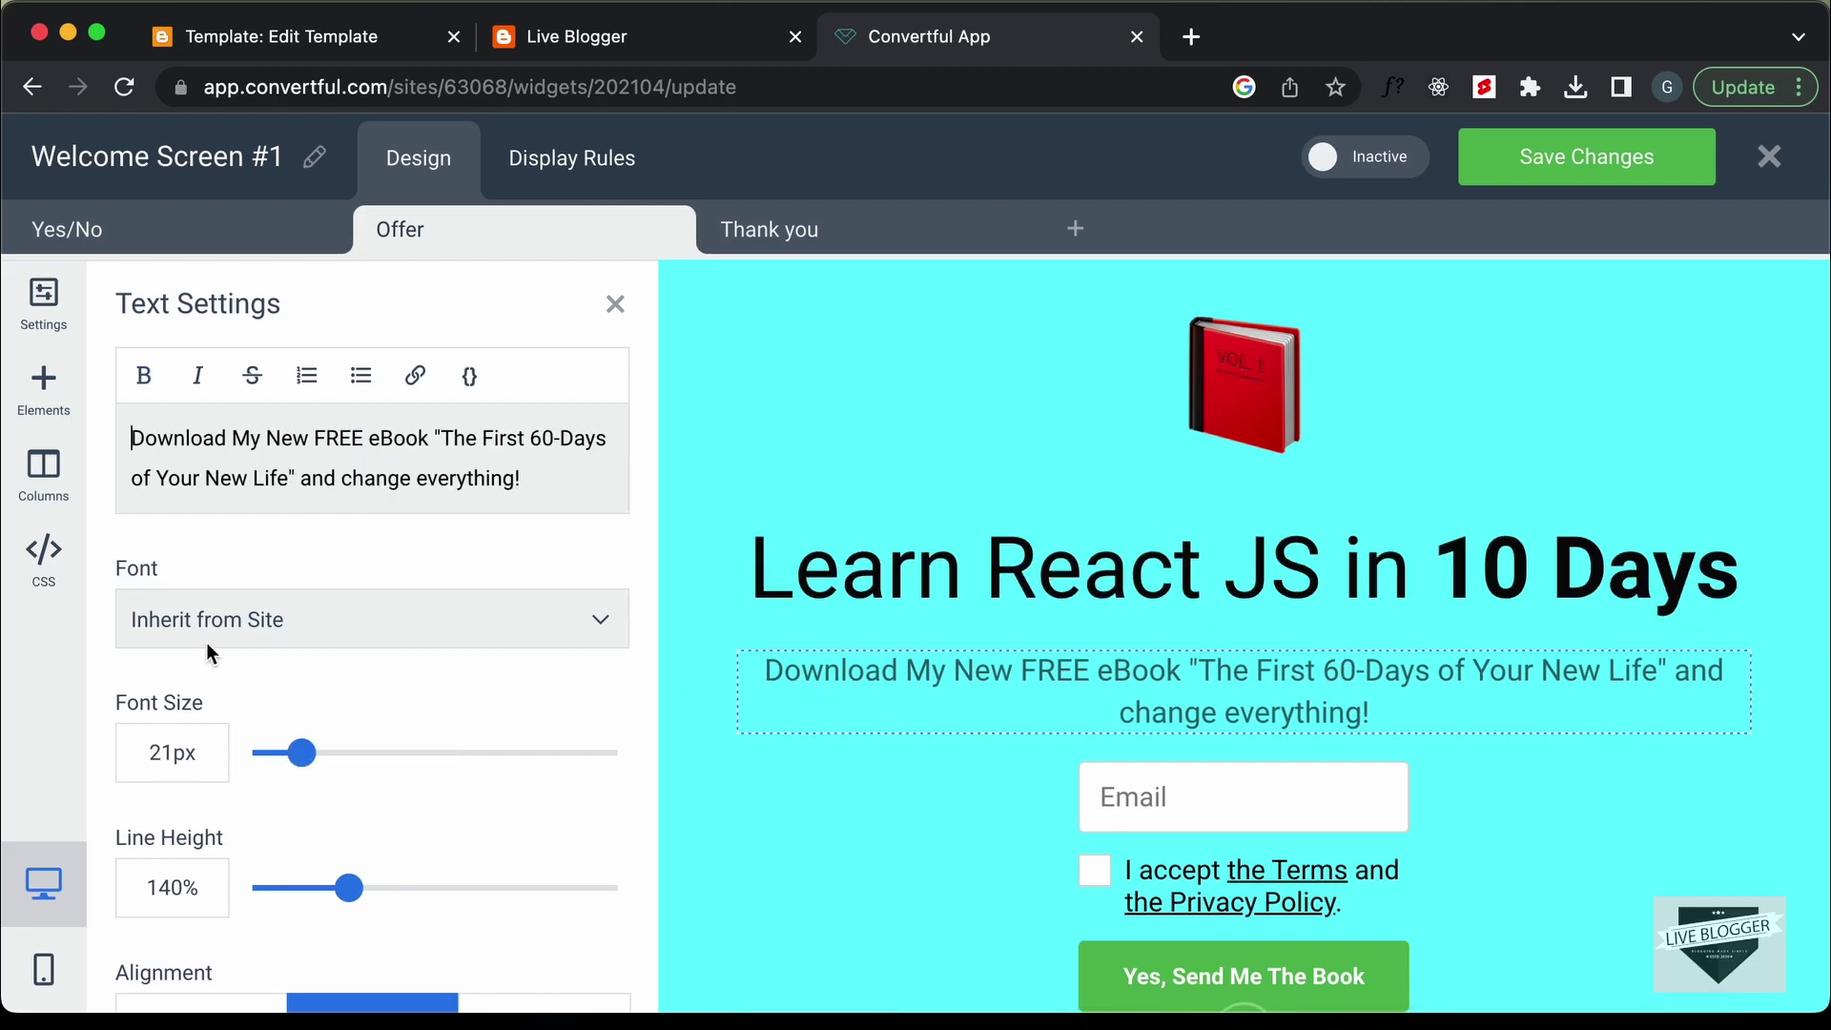
triple_click(390, 487)
type("Enter you r email")
key("BackSpace")
key("BackSpace")
key("BackSpace")
key("BackSpace")
key("BackSpace")
key("BackSpace")
key("BackSpace")
key("BackSpace")
type("r email below to get the free PDF")
left_click(1238, 734)
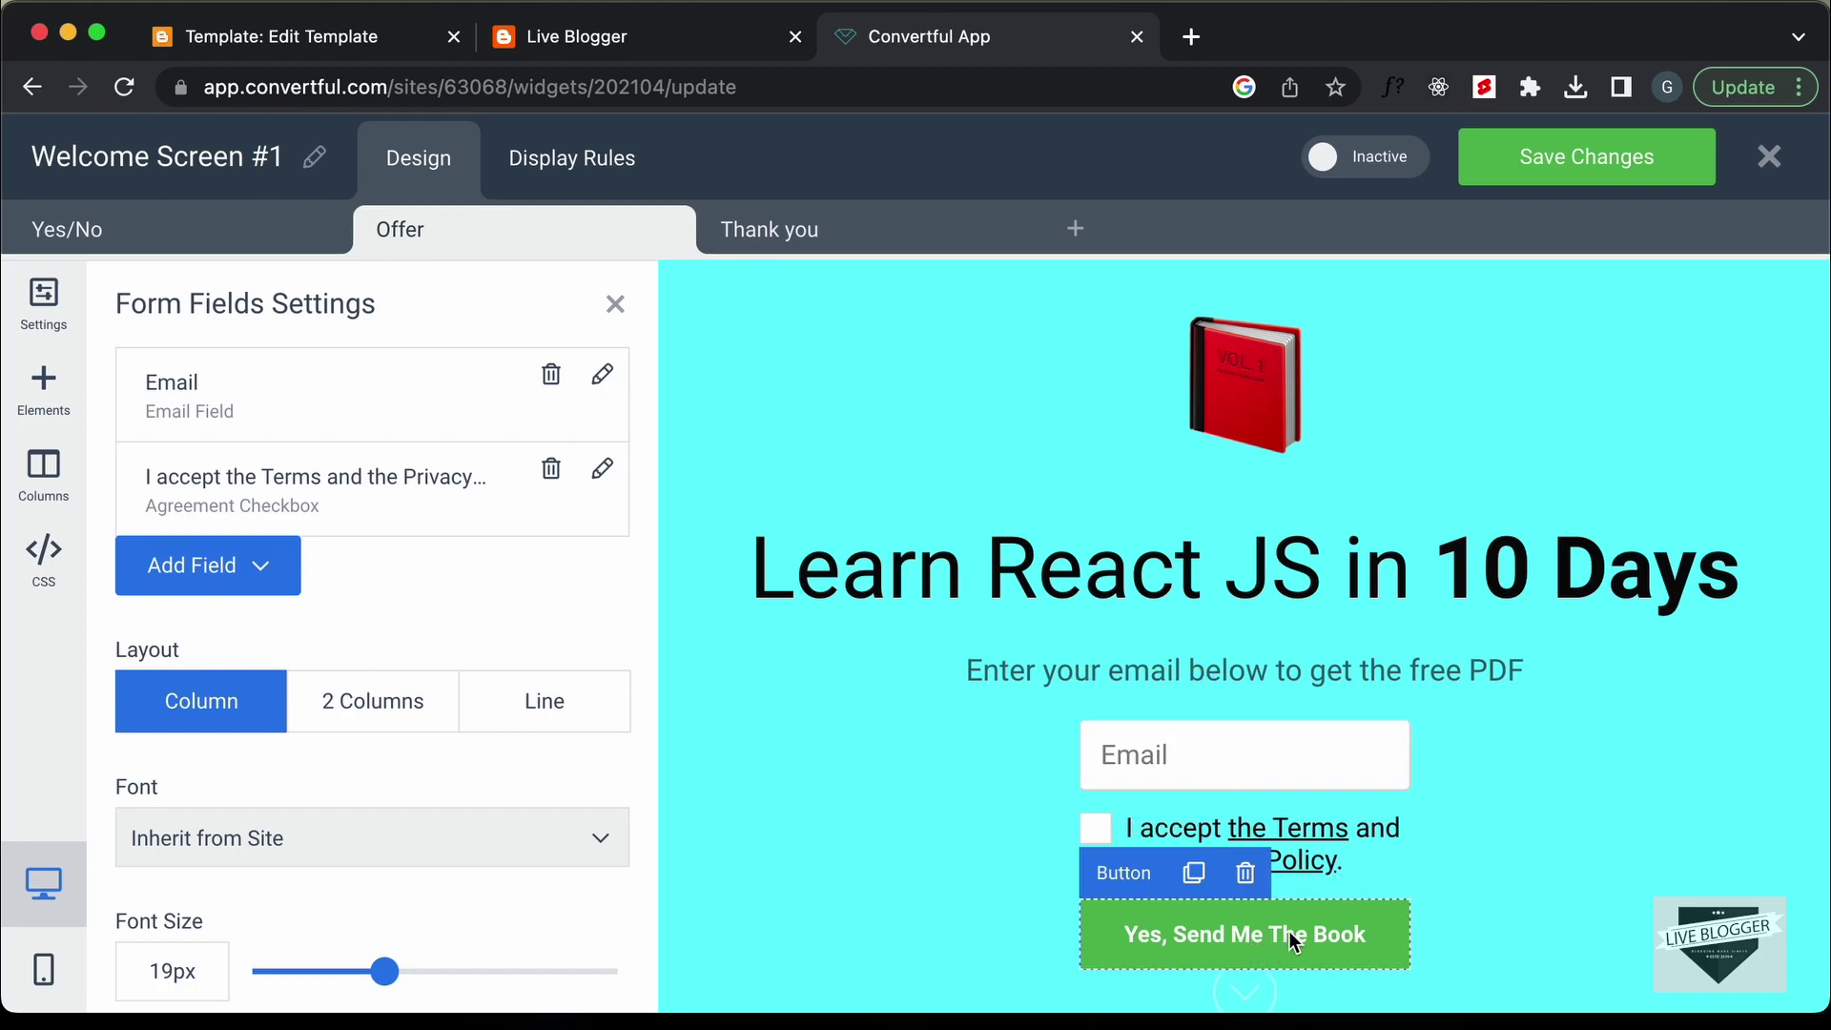
- Copy the background color #ff3b3b from the Yes/No page's "Yes, Send Me The Book" button to the same button on the Offer page
left_click(324, 235)
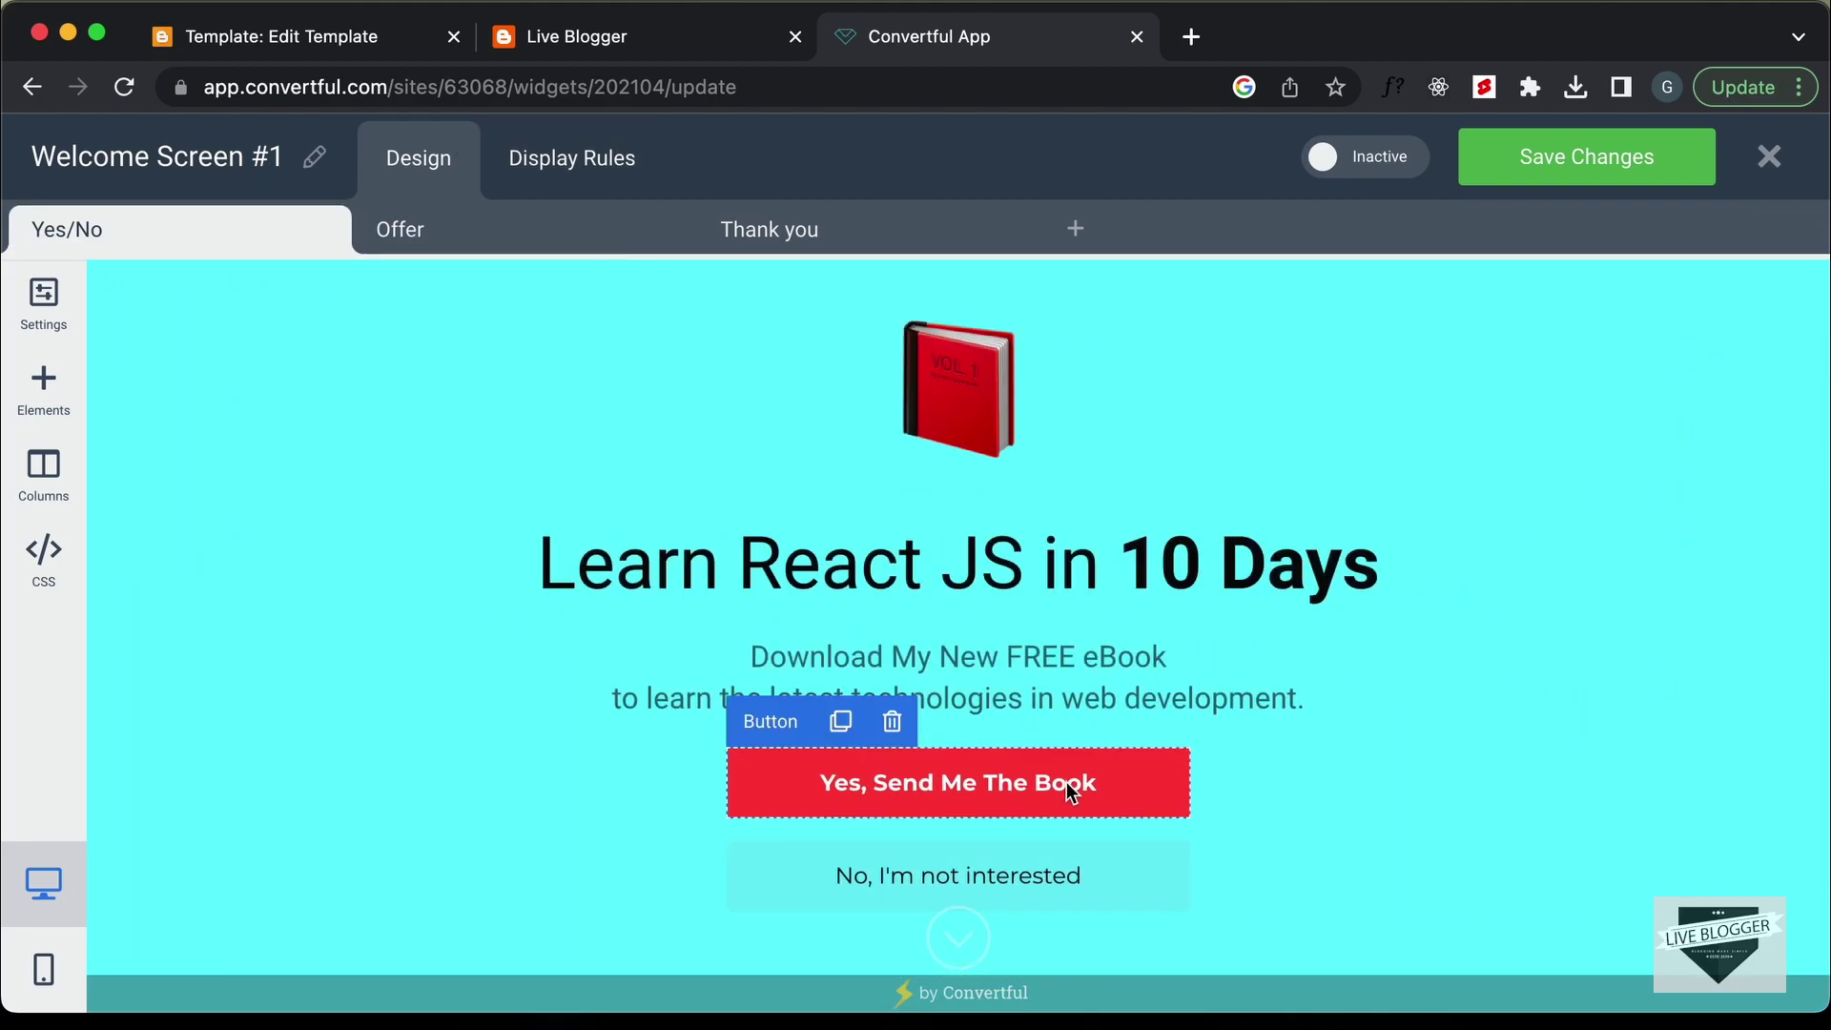
left_click(1067, 782)
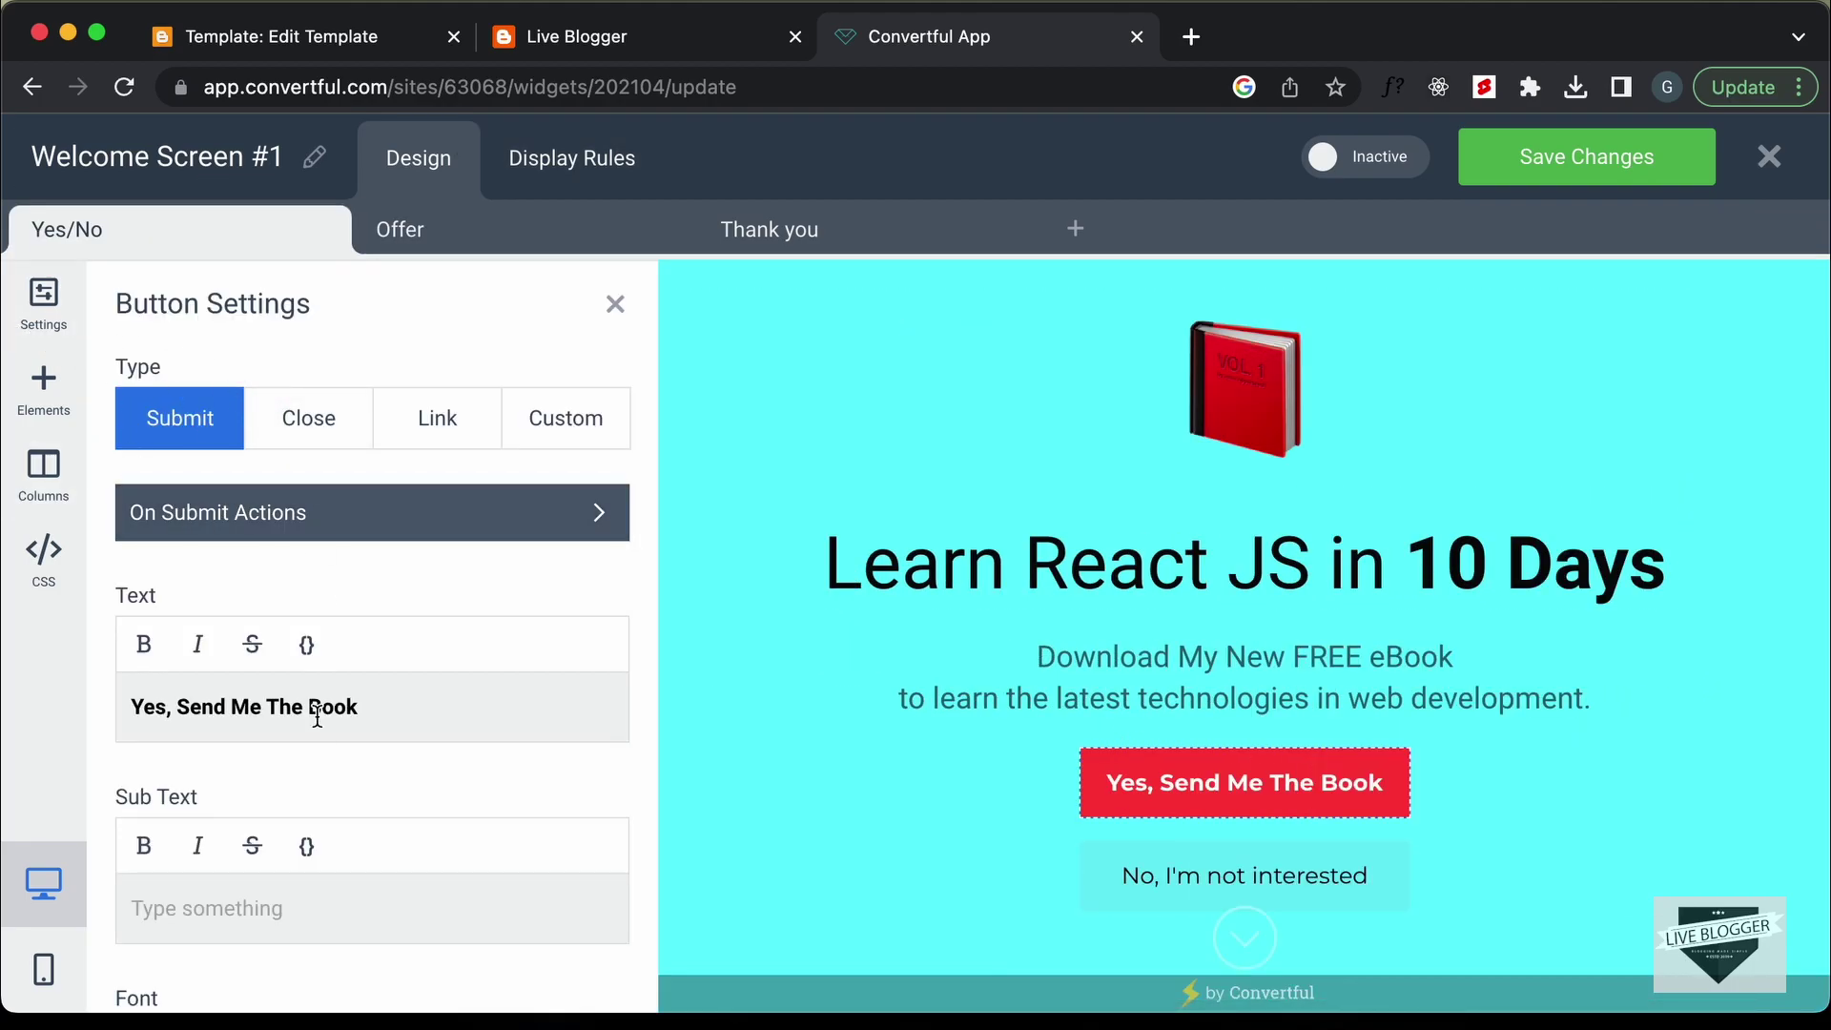
scroll(318, 715, "down", 5)
left_click(324, 752)
left_click_drag(314, 752, 210, 753)
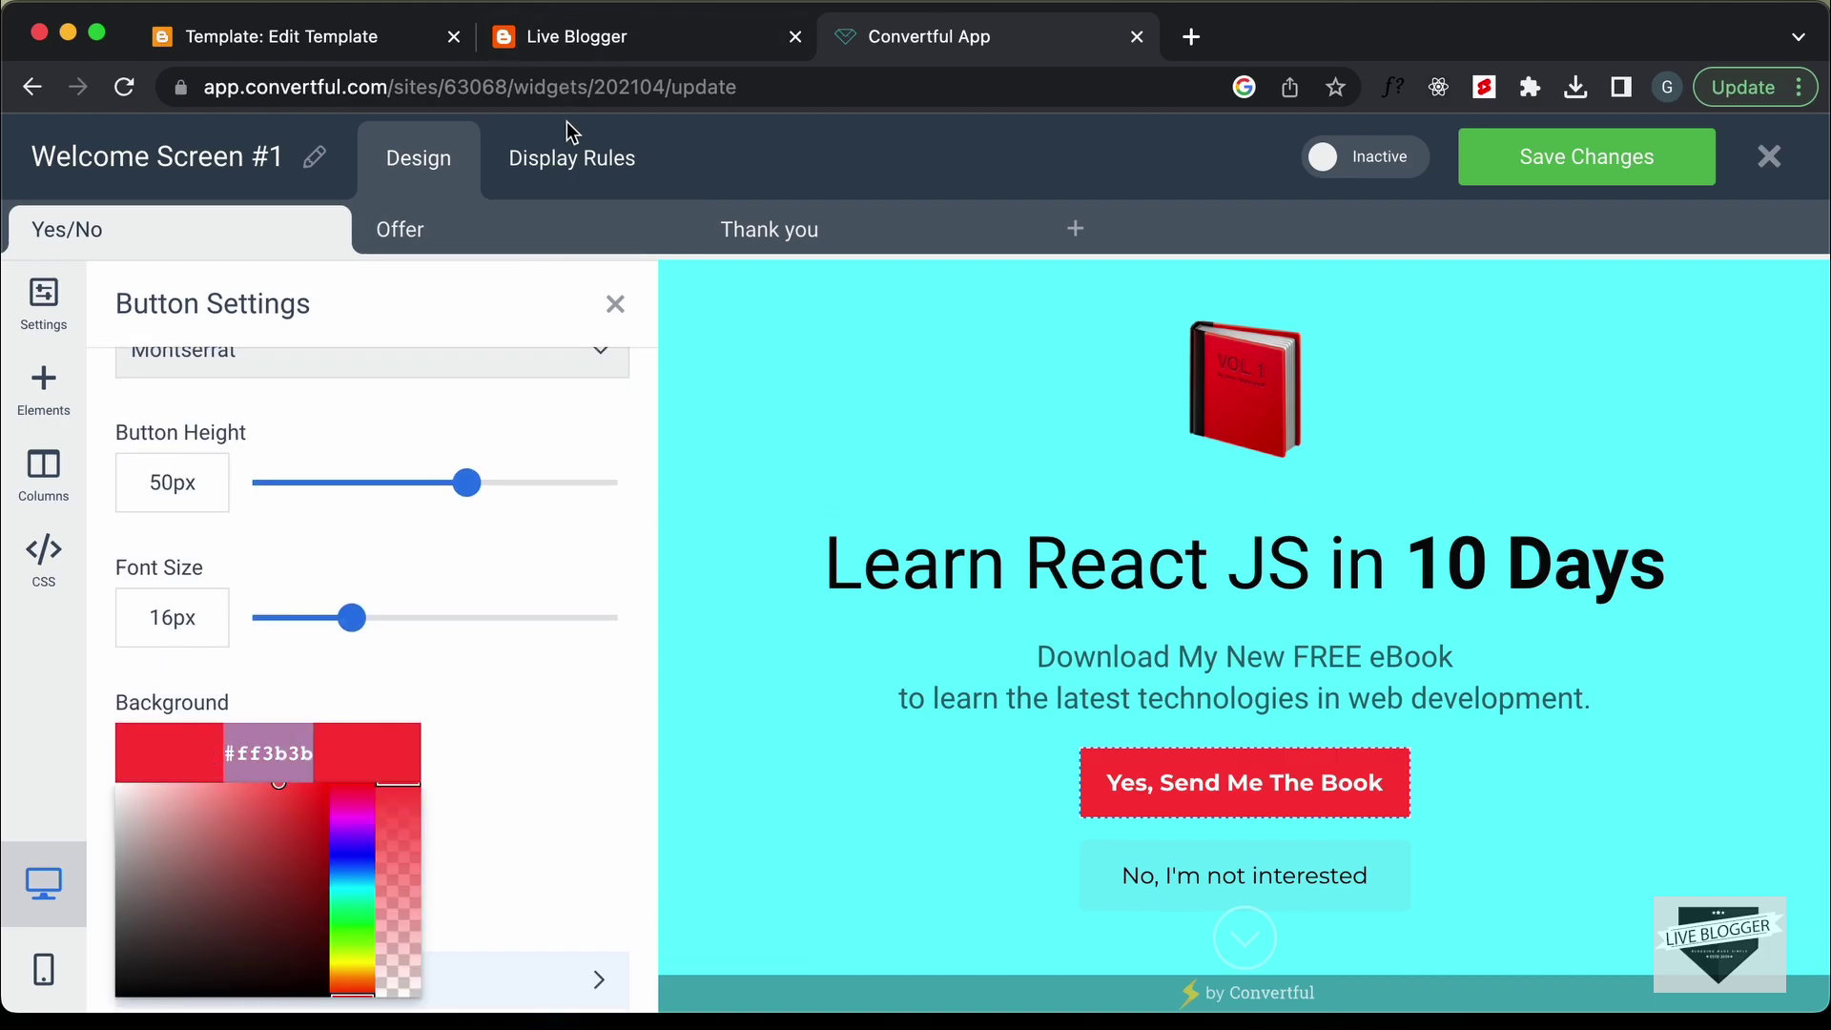
left_click(461, 247)
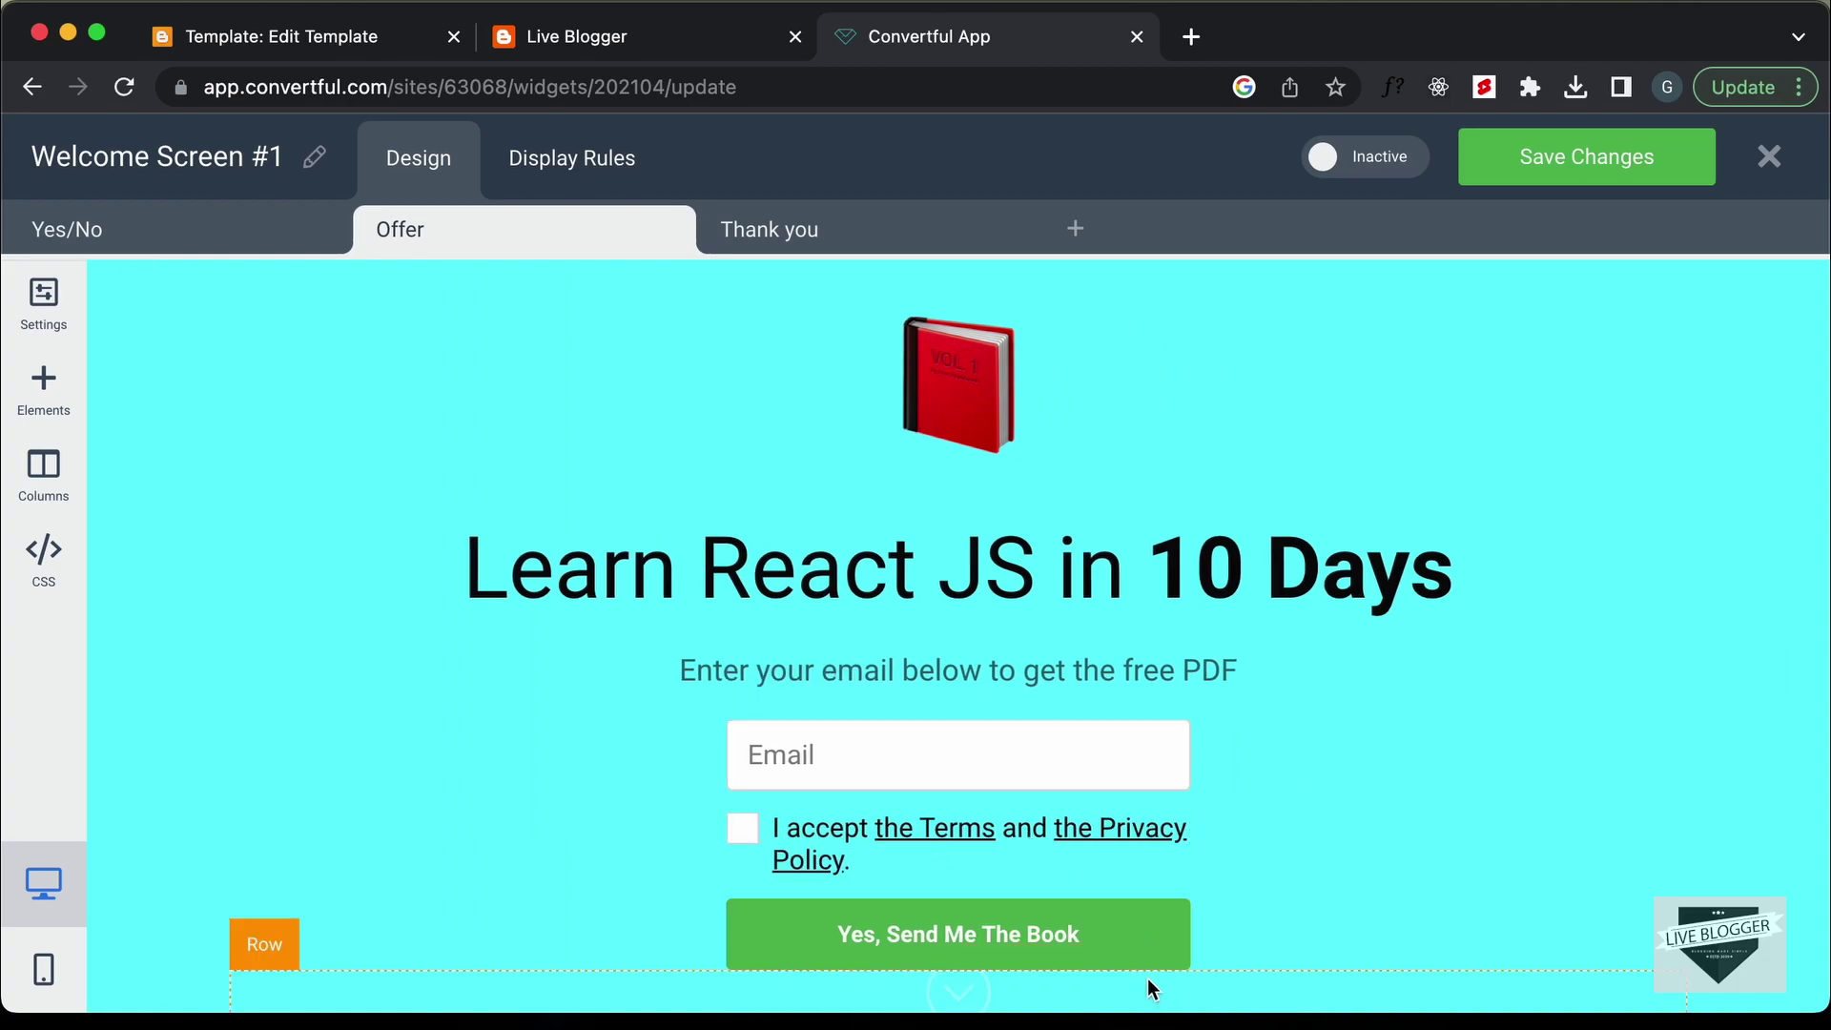
left_click(1136, 949)
scroll(335, 738, "down", 8)
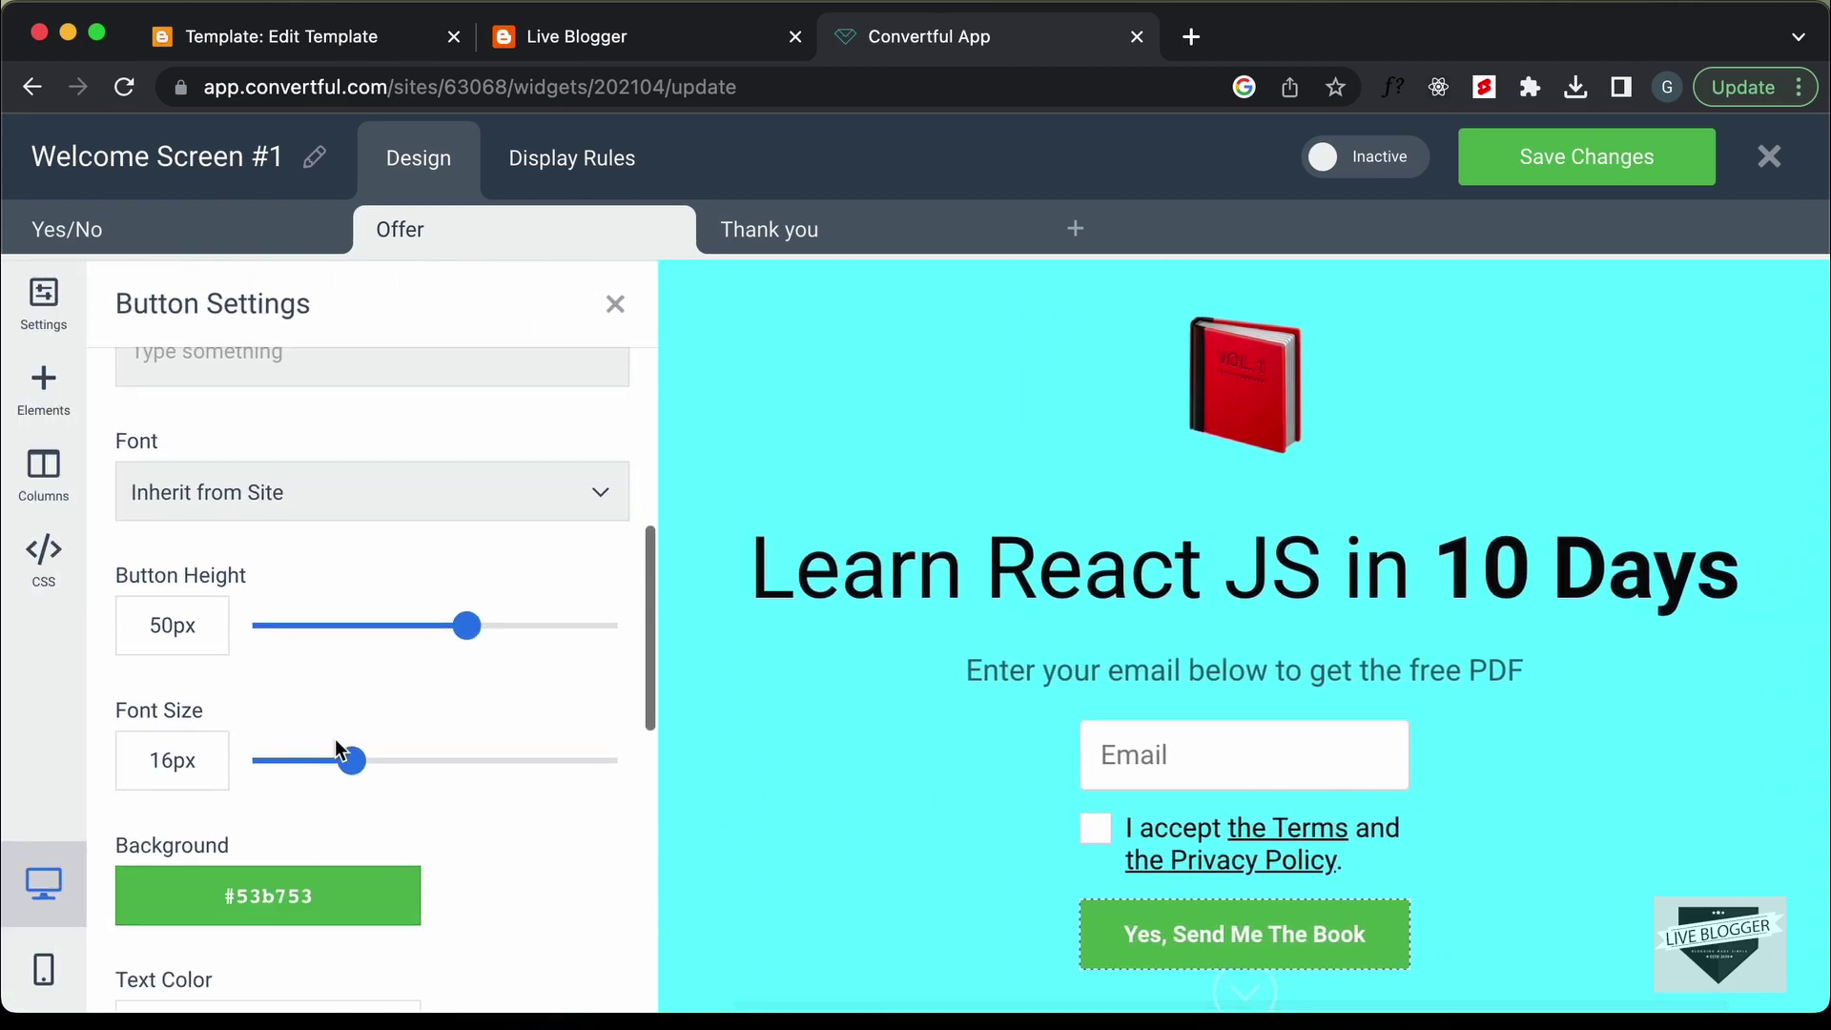
left_click(329, 728)
left_click_drag(315, 727, 198, 727)
type("e33b3b")
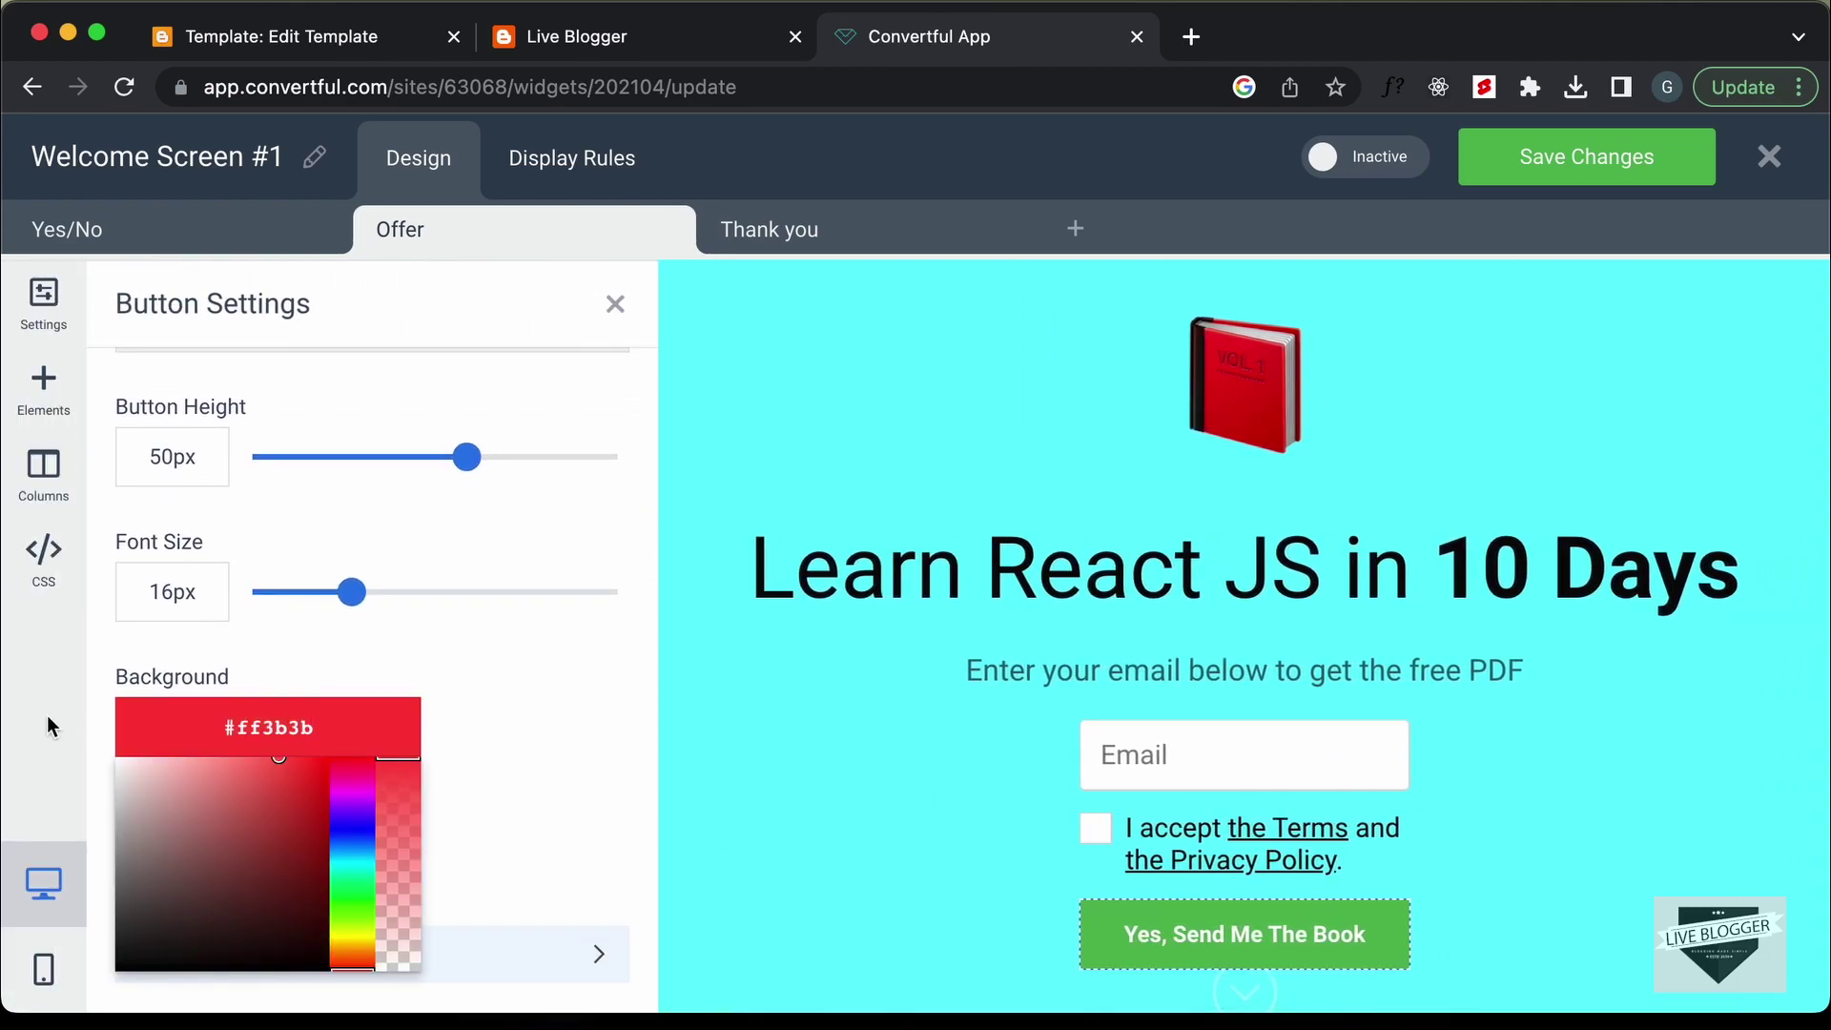
left_click(1271, 761)
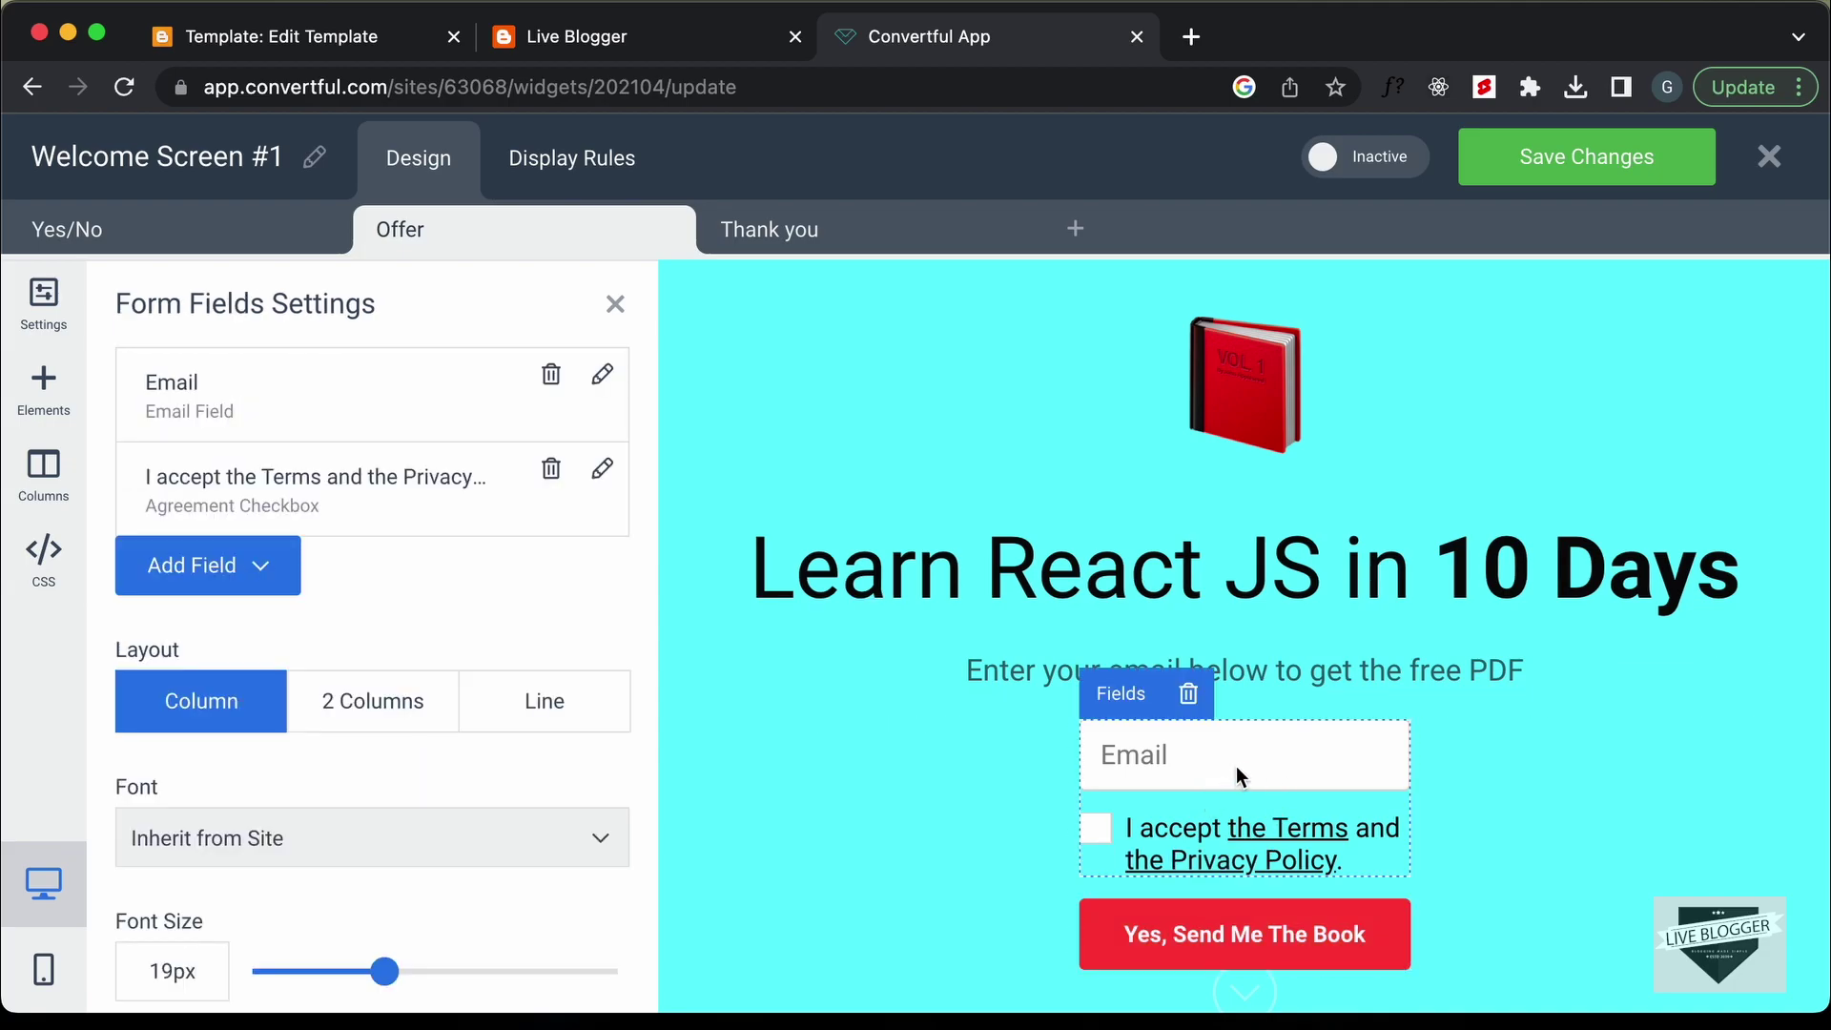
- Delete the two empty 33% columns beside the email form in Row 2 of the Offer page
left_click(50, 488)
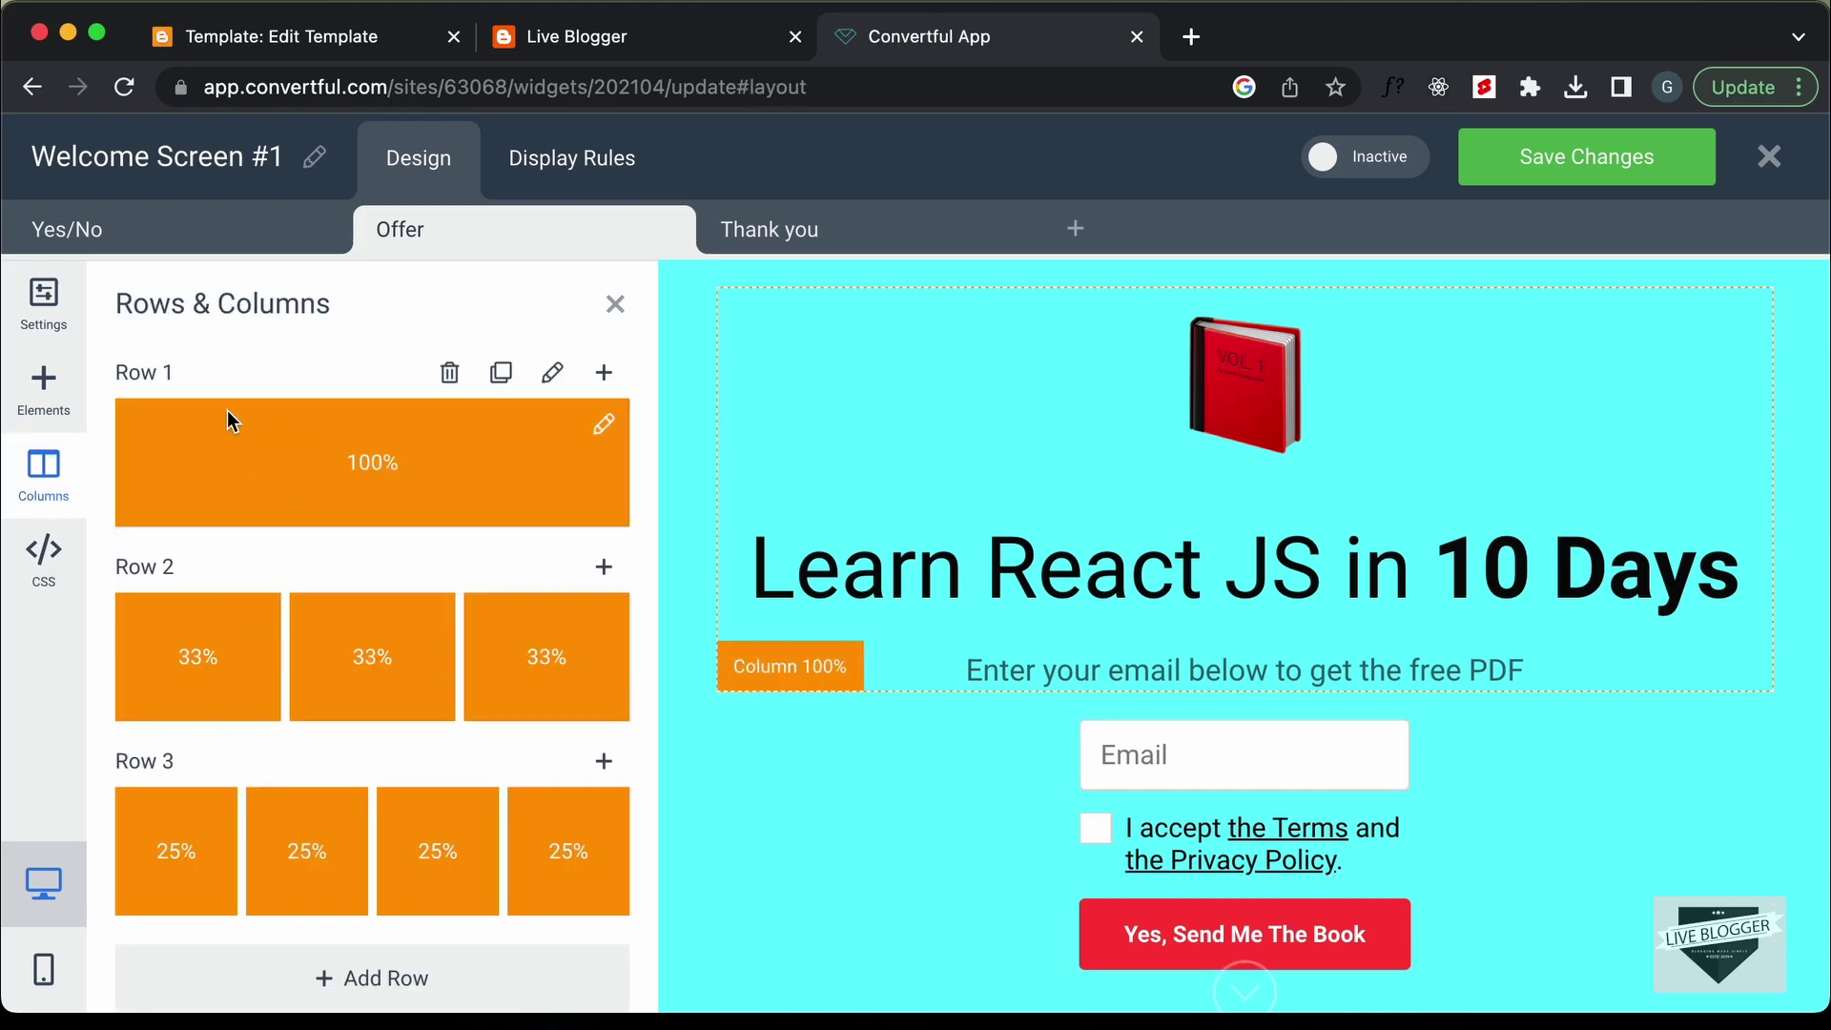
scroll(372, 672, "down", 2)
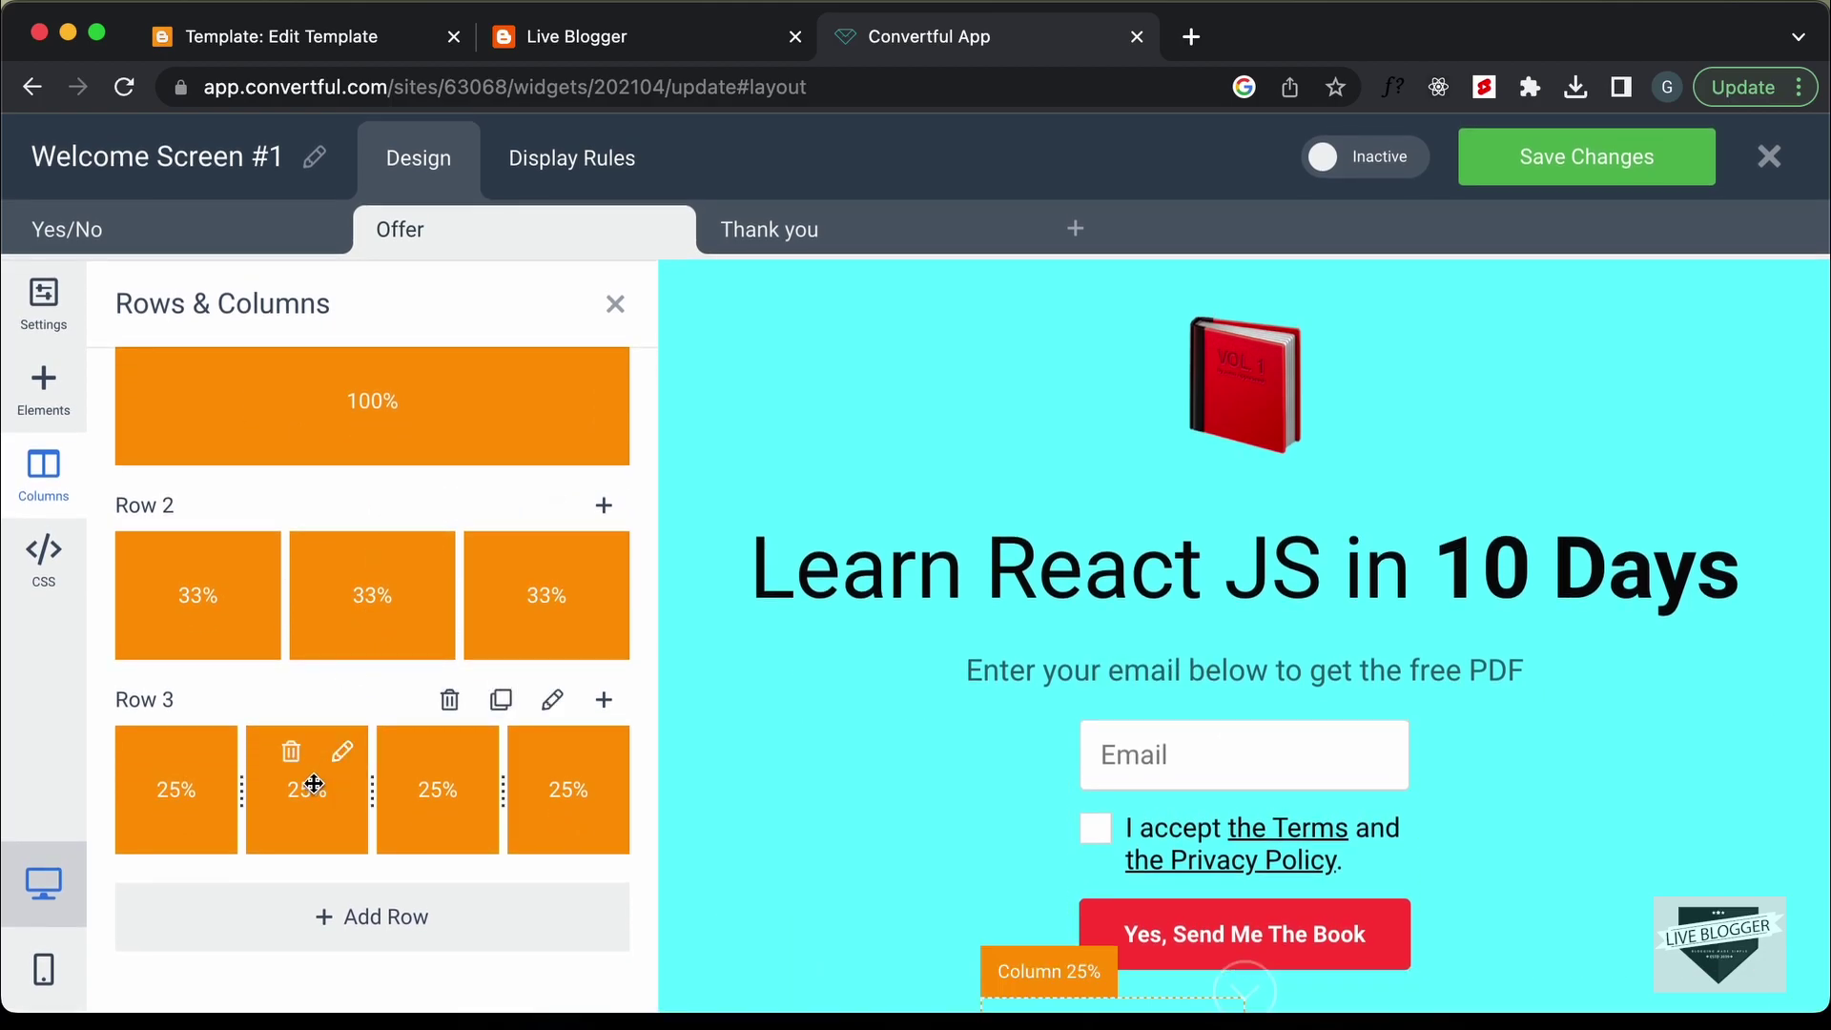
scroll(816, 905, "down", 1)
scroll(326, 467, "up", 2)
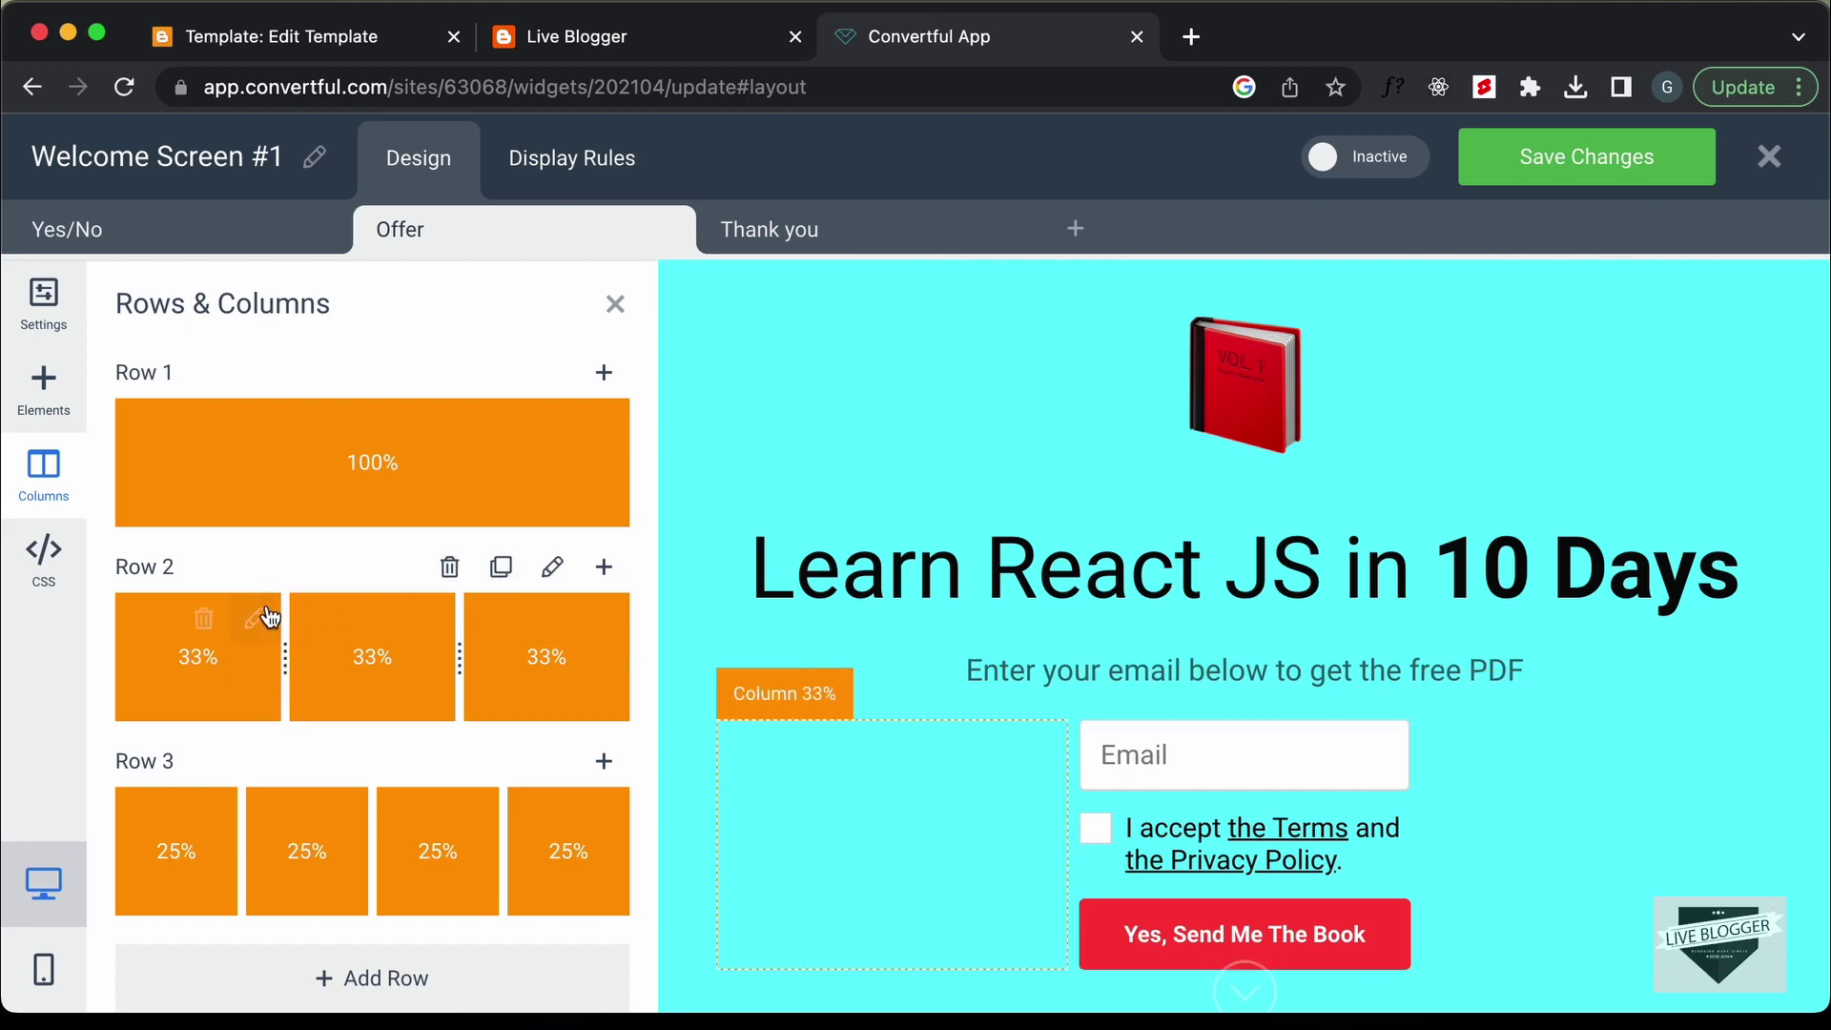
left_click(204, 620)
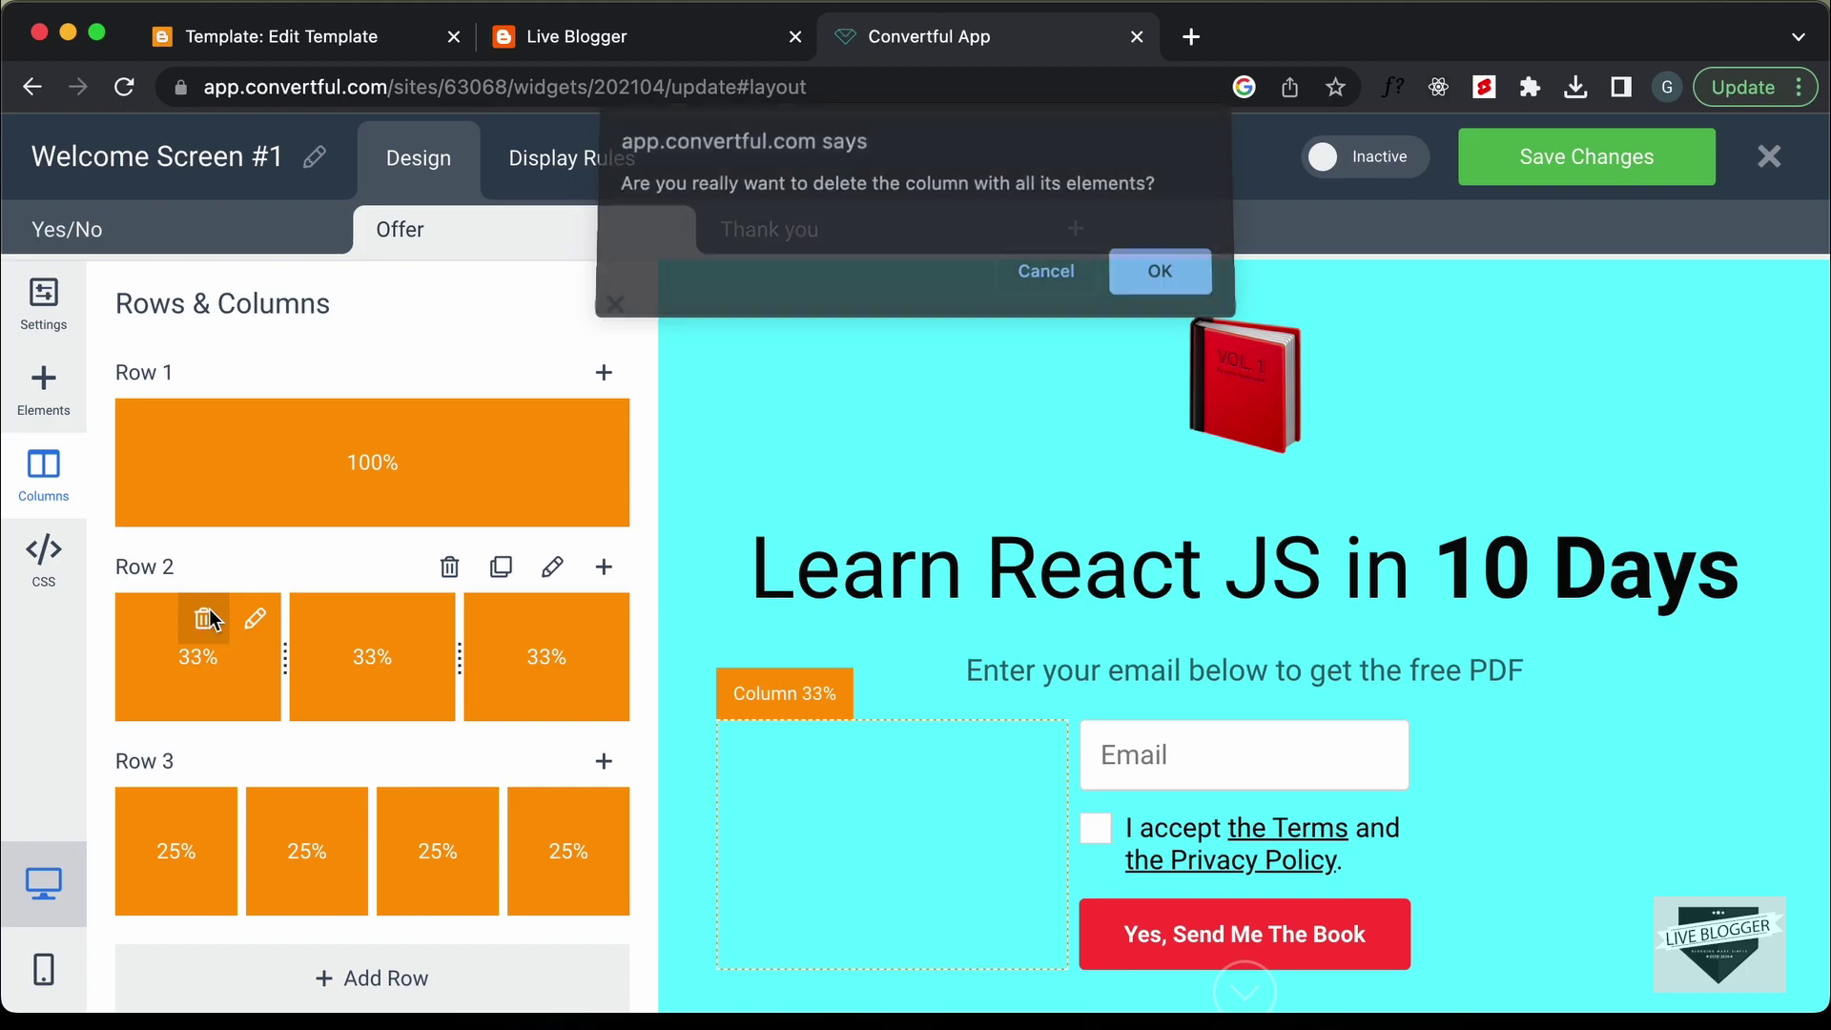
left_click(1135, 271)
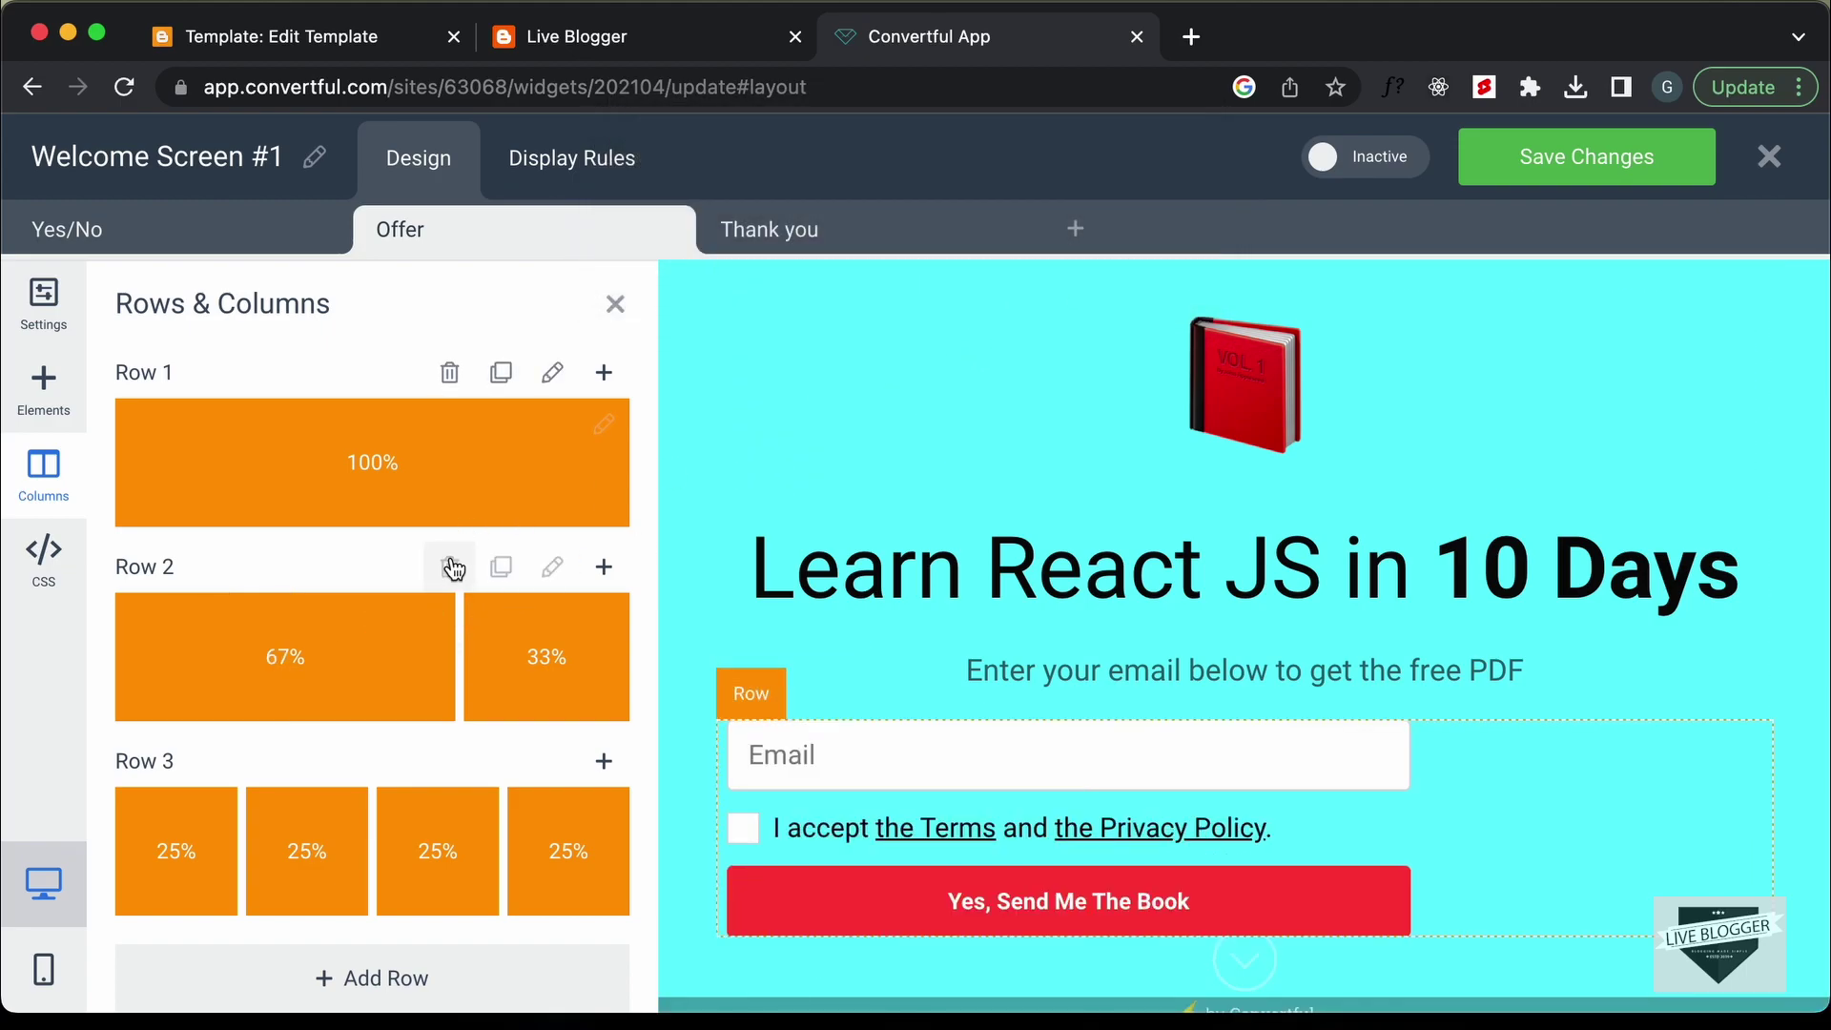
left_click(552, 621)
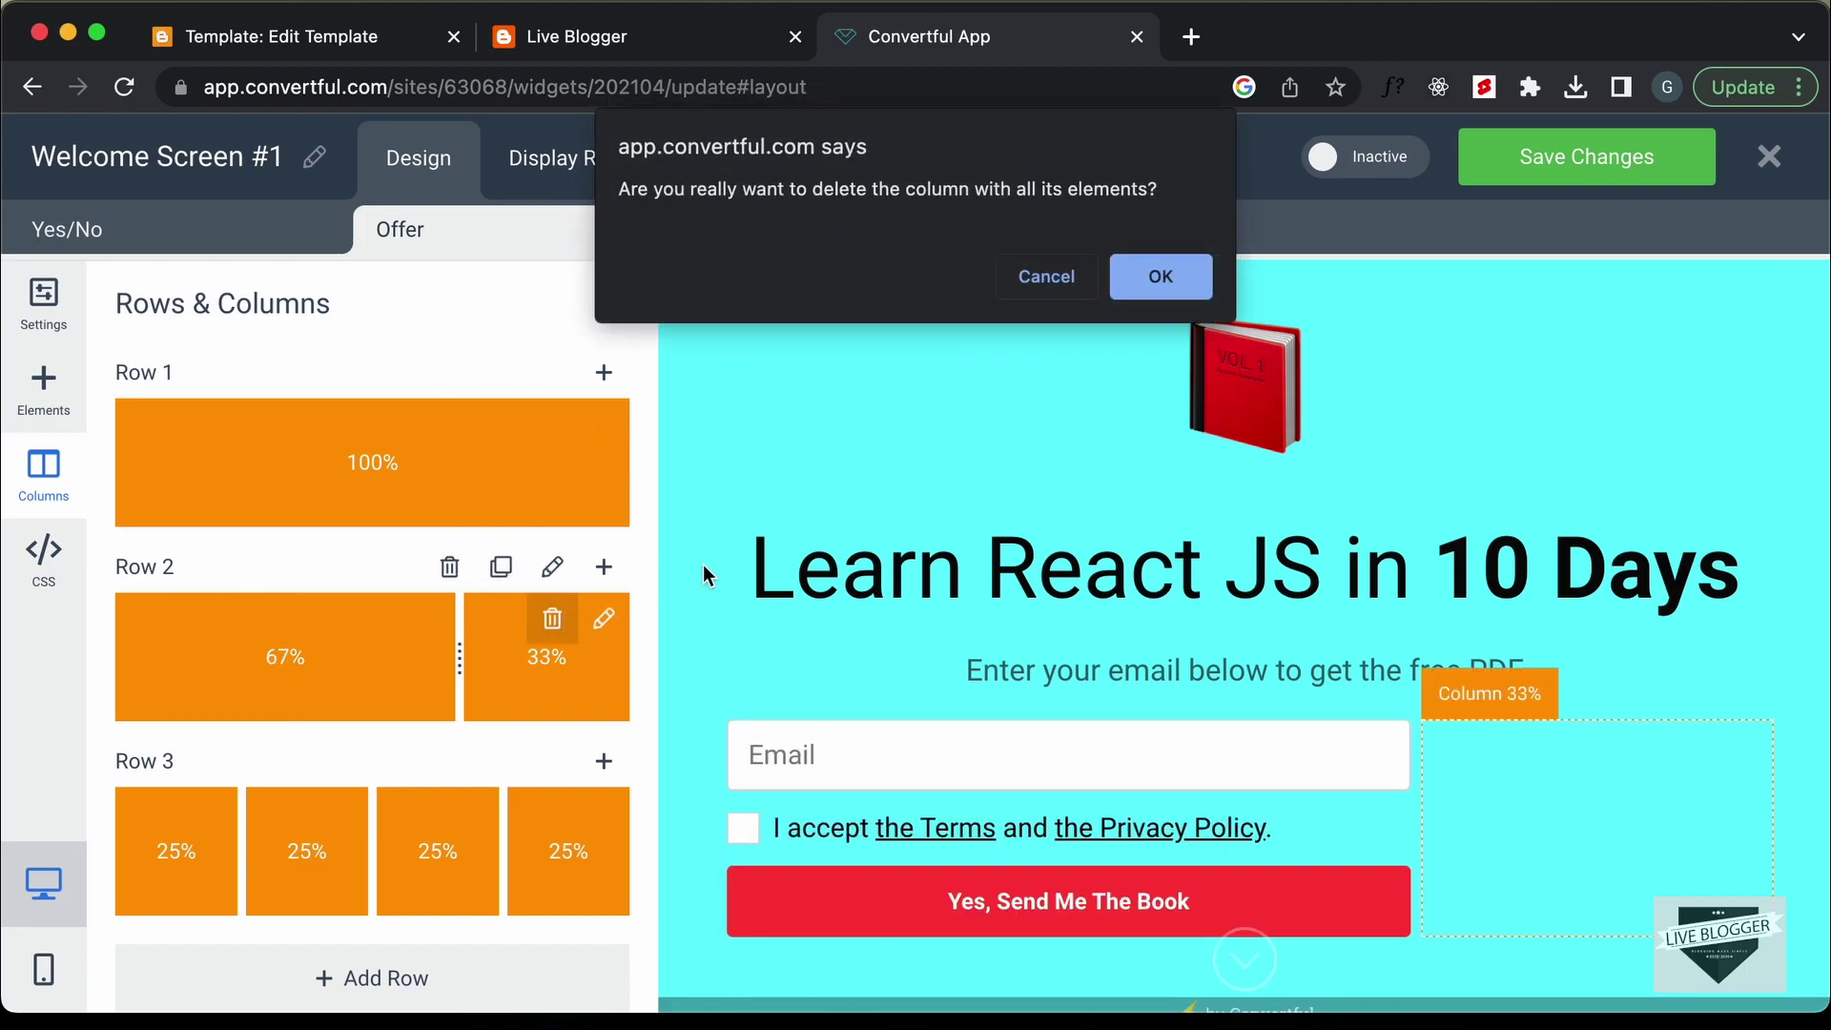
left_click(1164, 277)
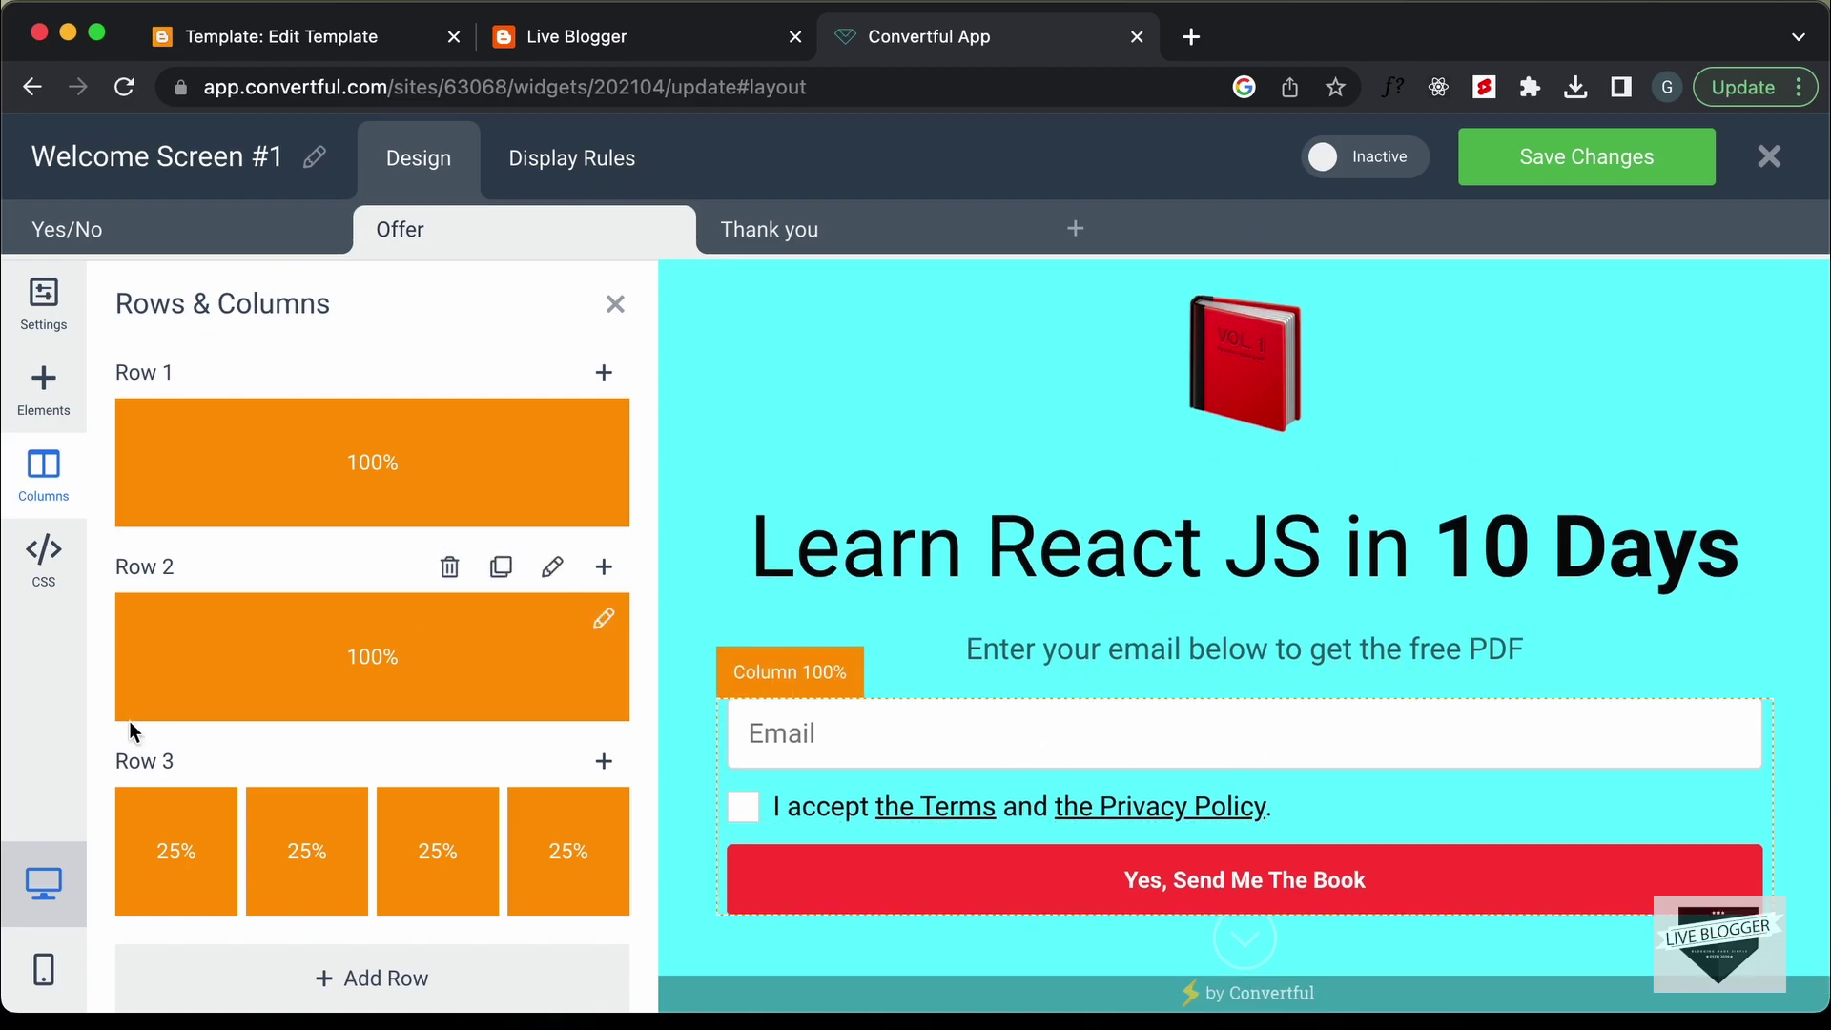
- Preview the Offer and Thank you pages in the mobile layout and return to the desktop layout
left_click(44, 970)
scroll(1114, 648, "down", 3)
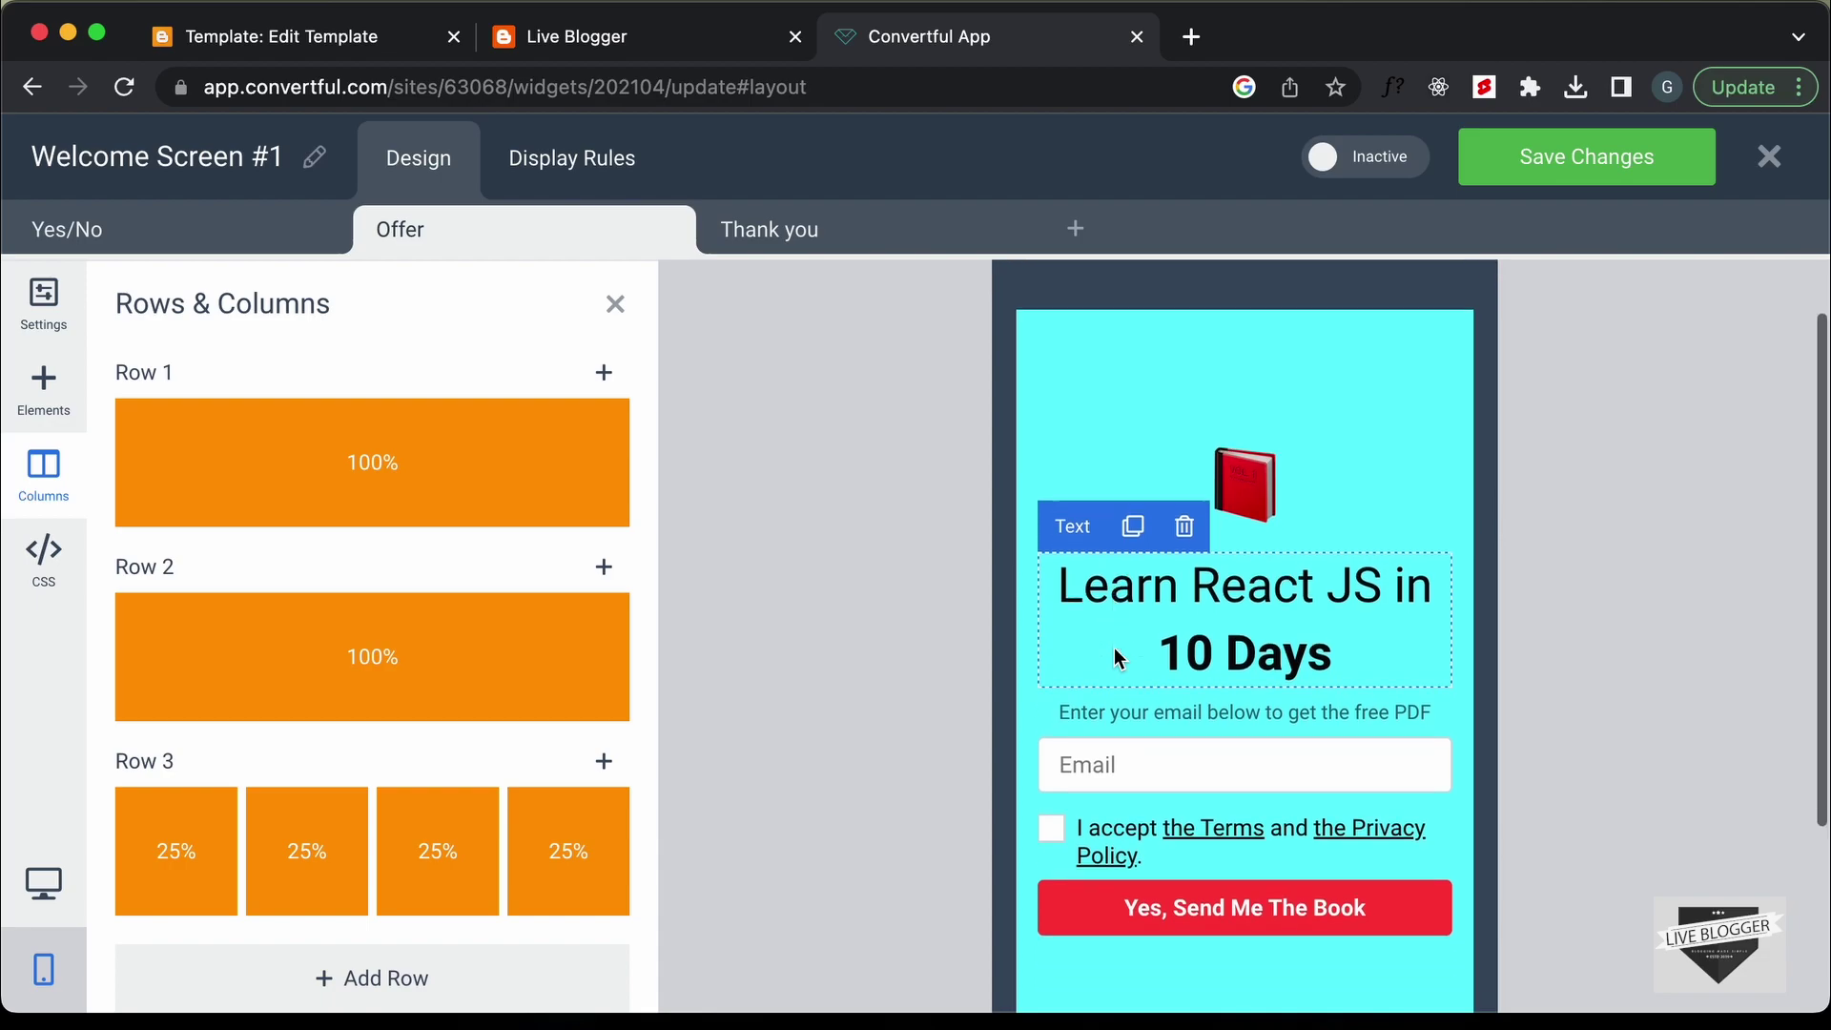
scroll(1114, 648, "up", 3)
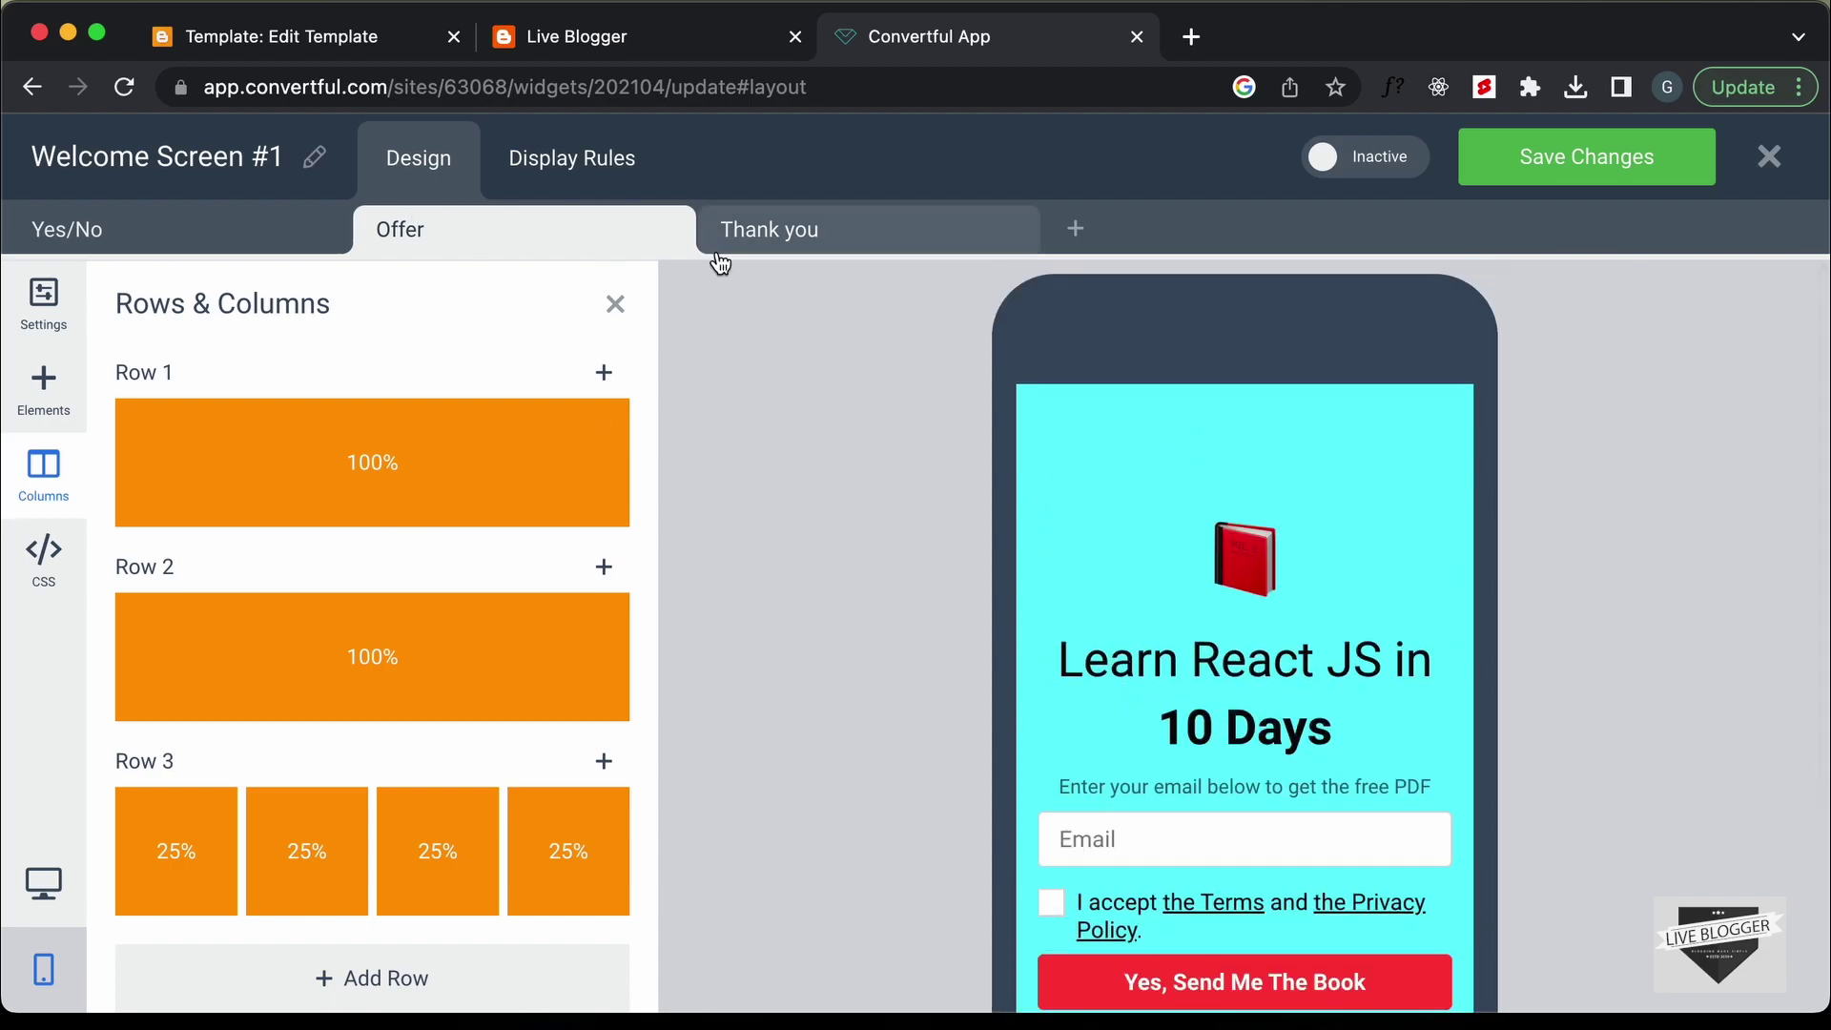
left_click(848, 233)
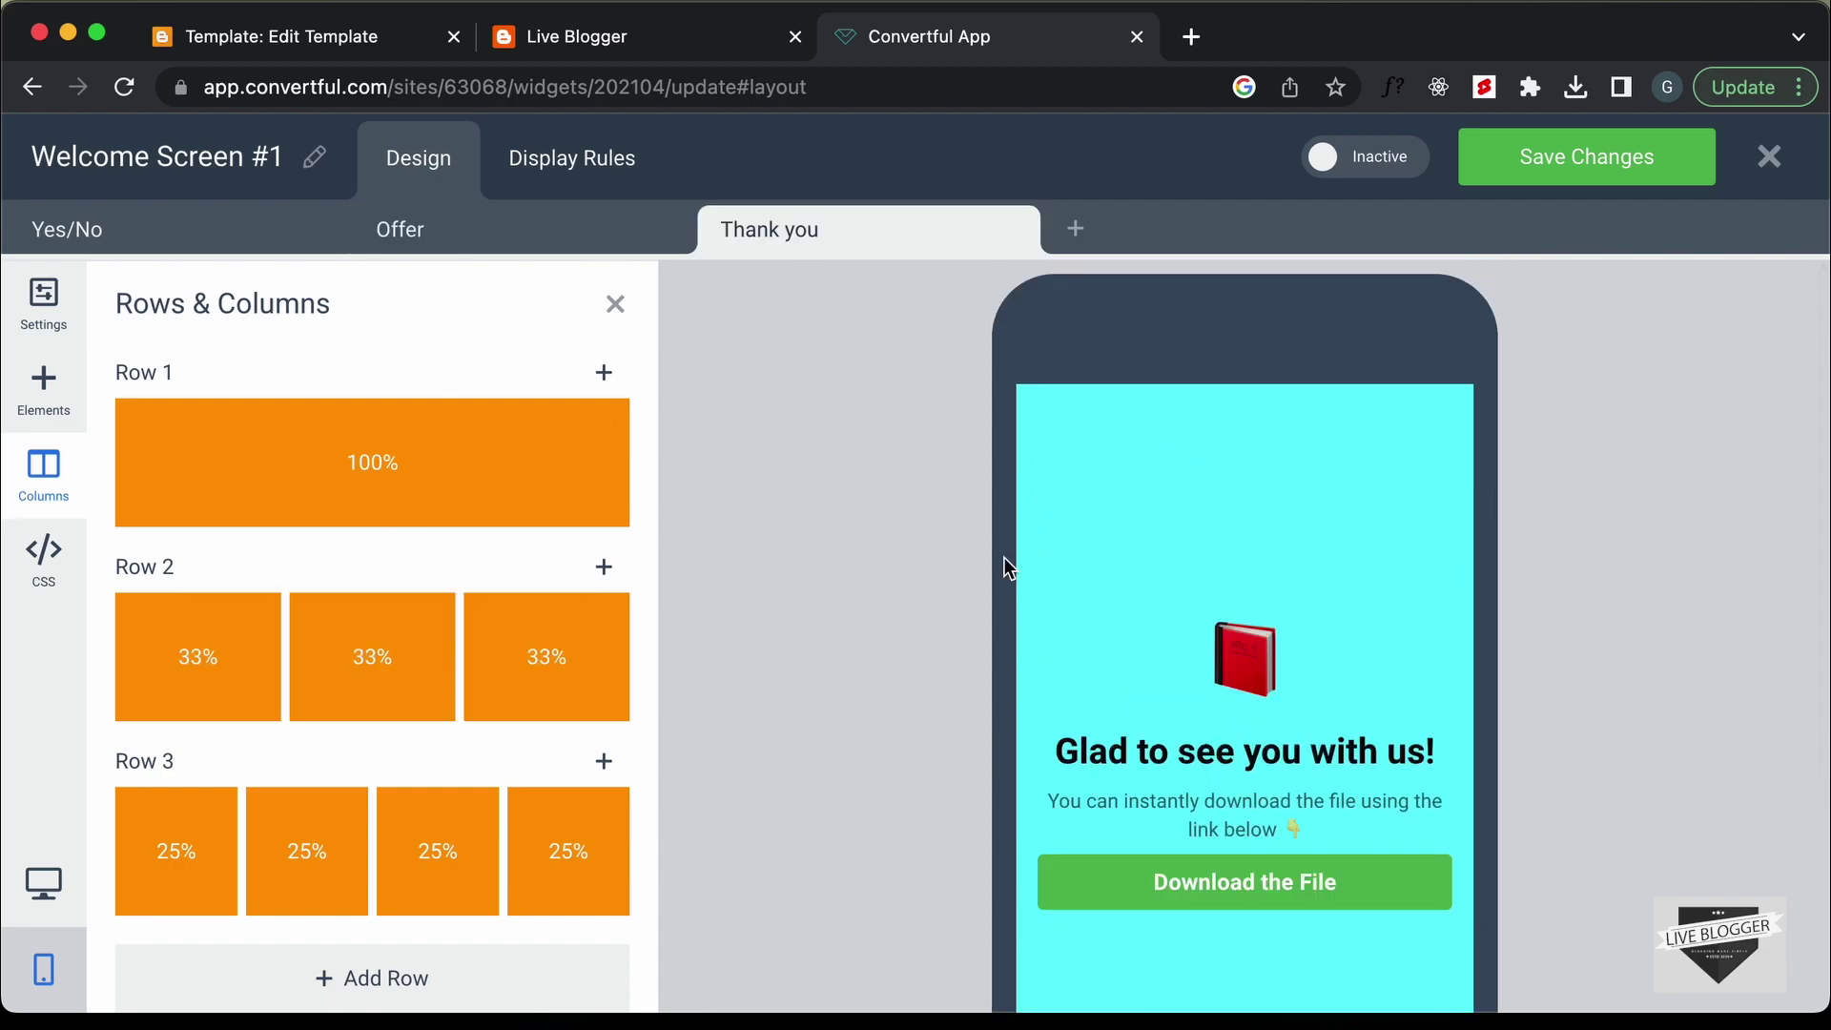
scroll(1003, 557, "down", 3)
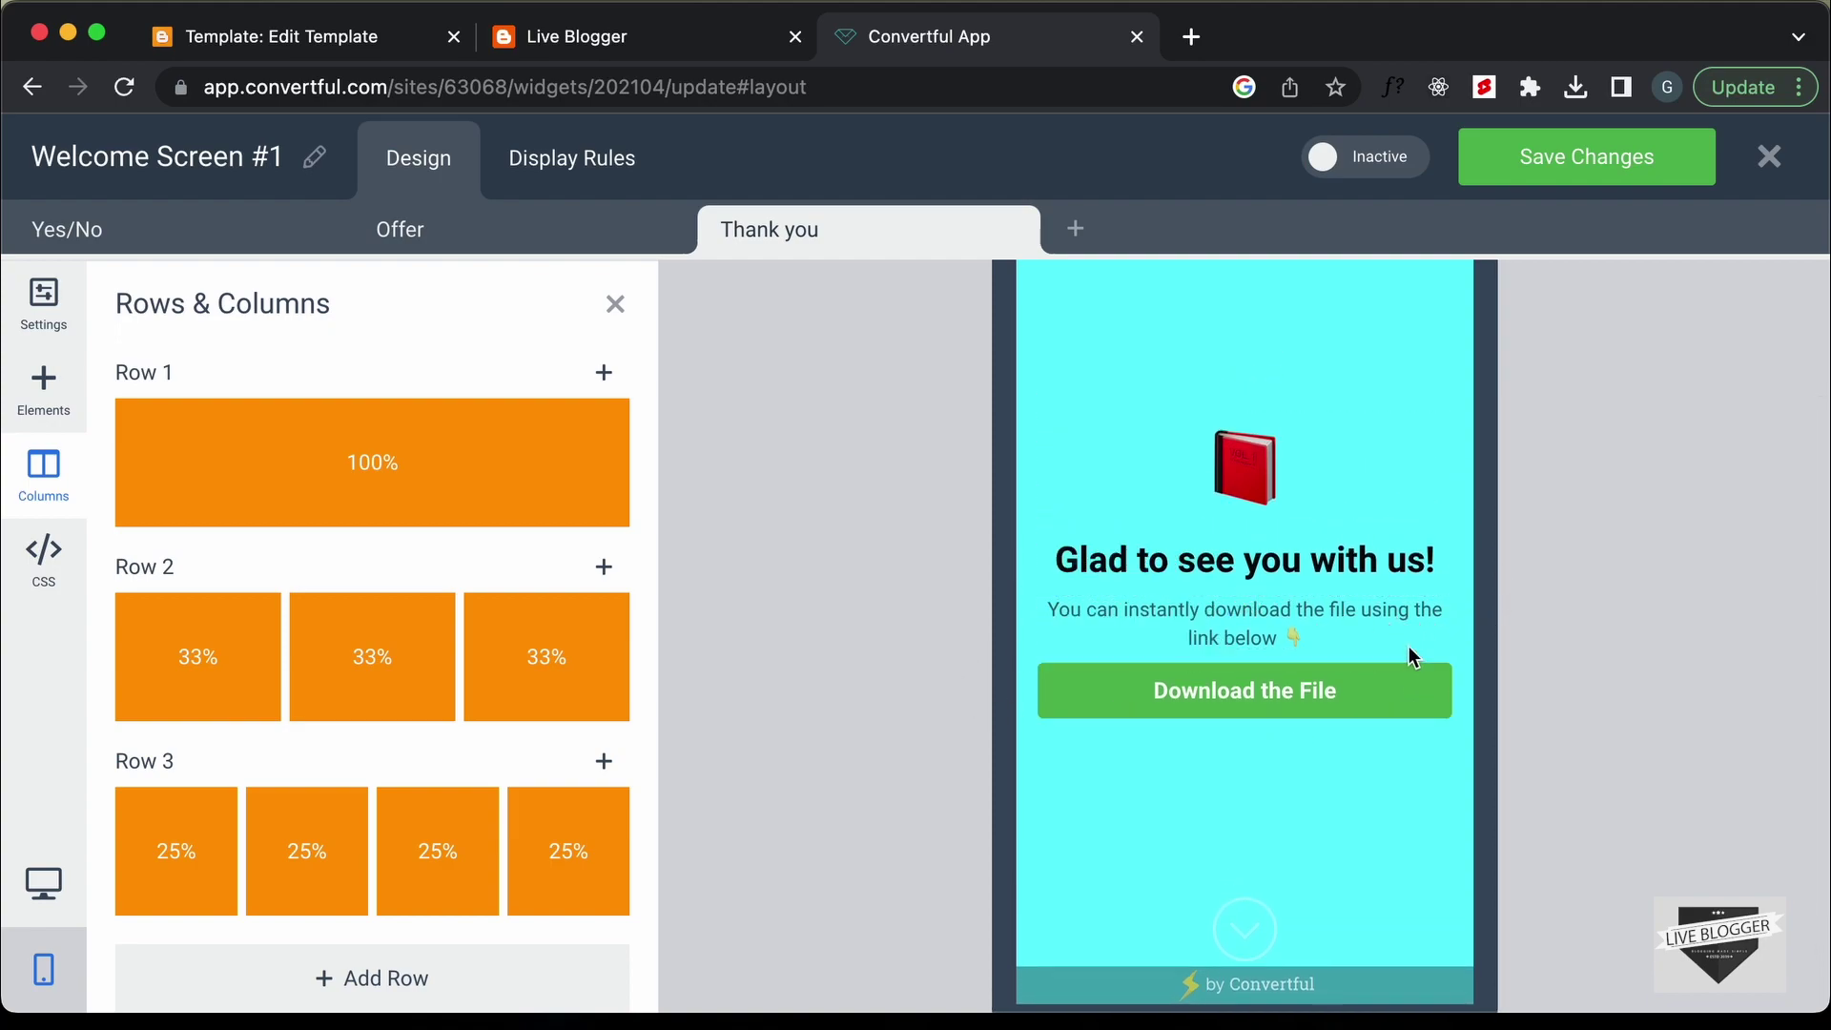
scroll(1336, 696, "up", 3)
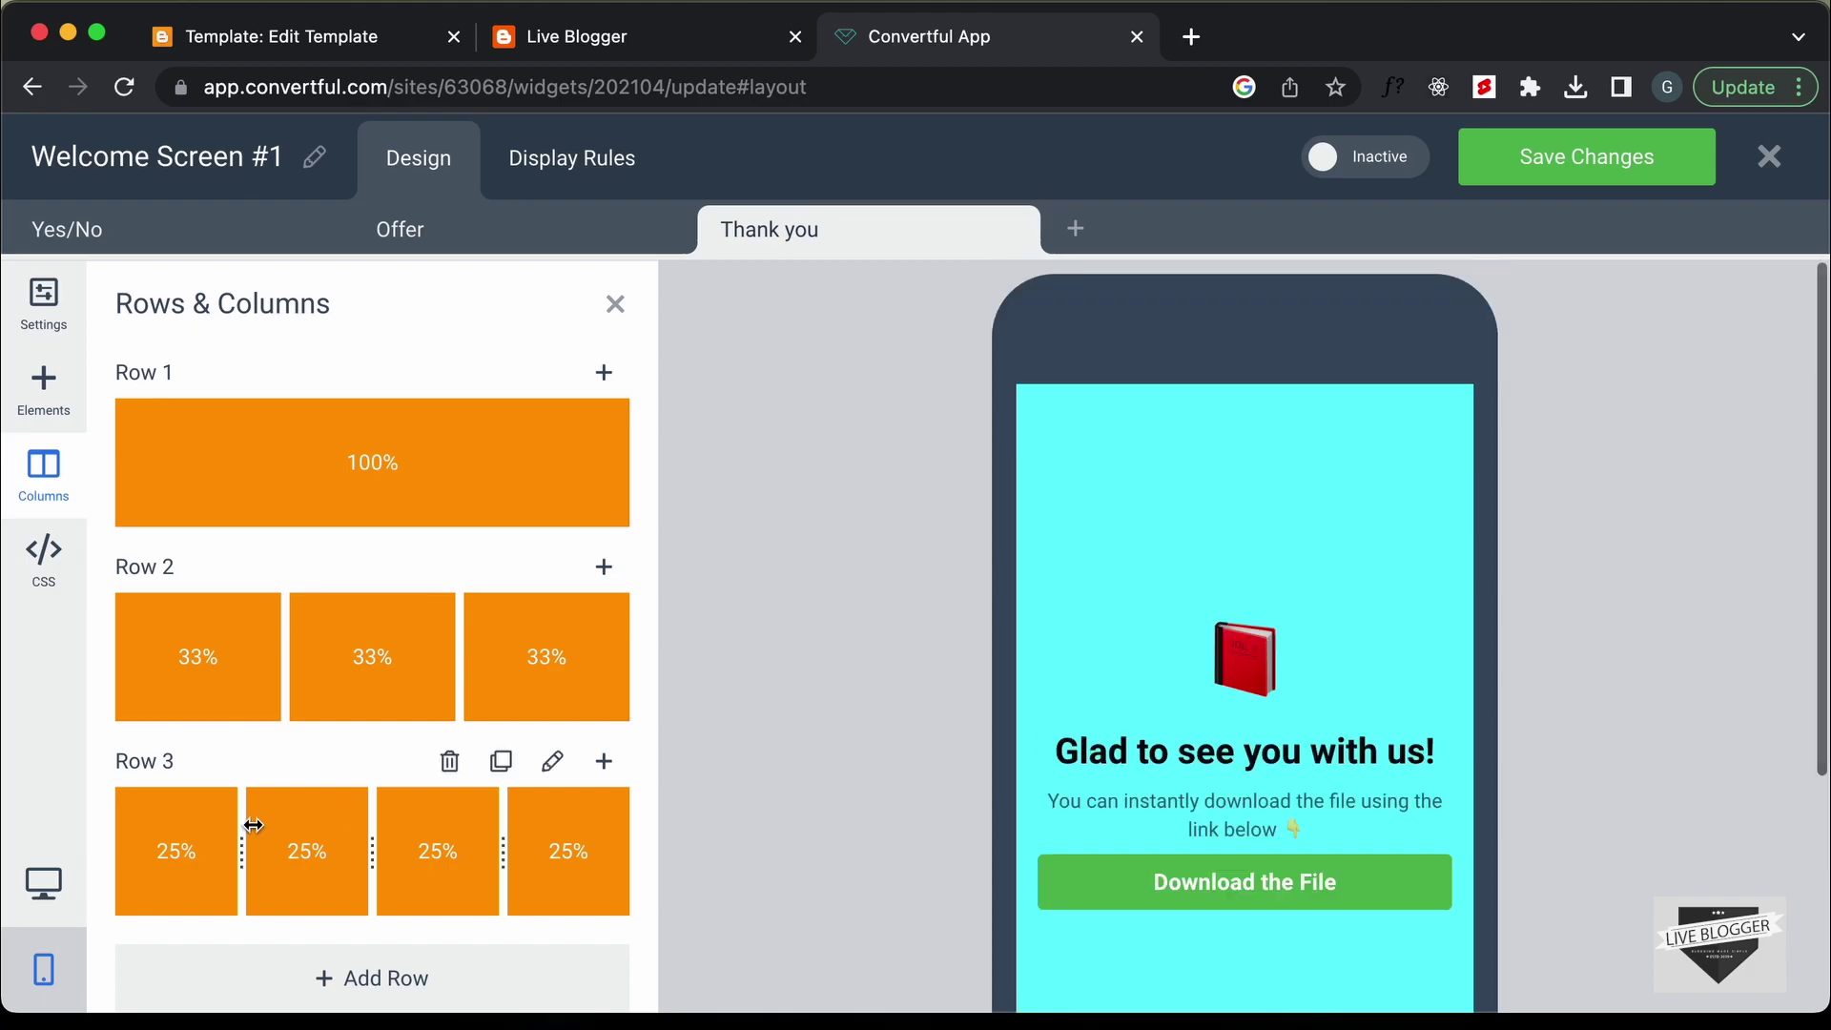
left_click(43, 879)
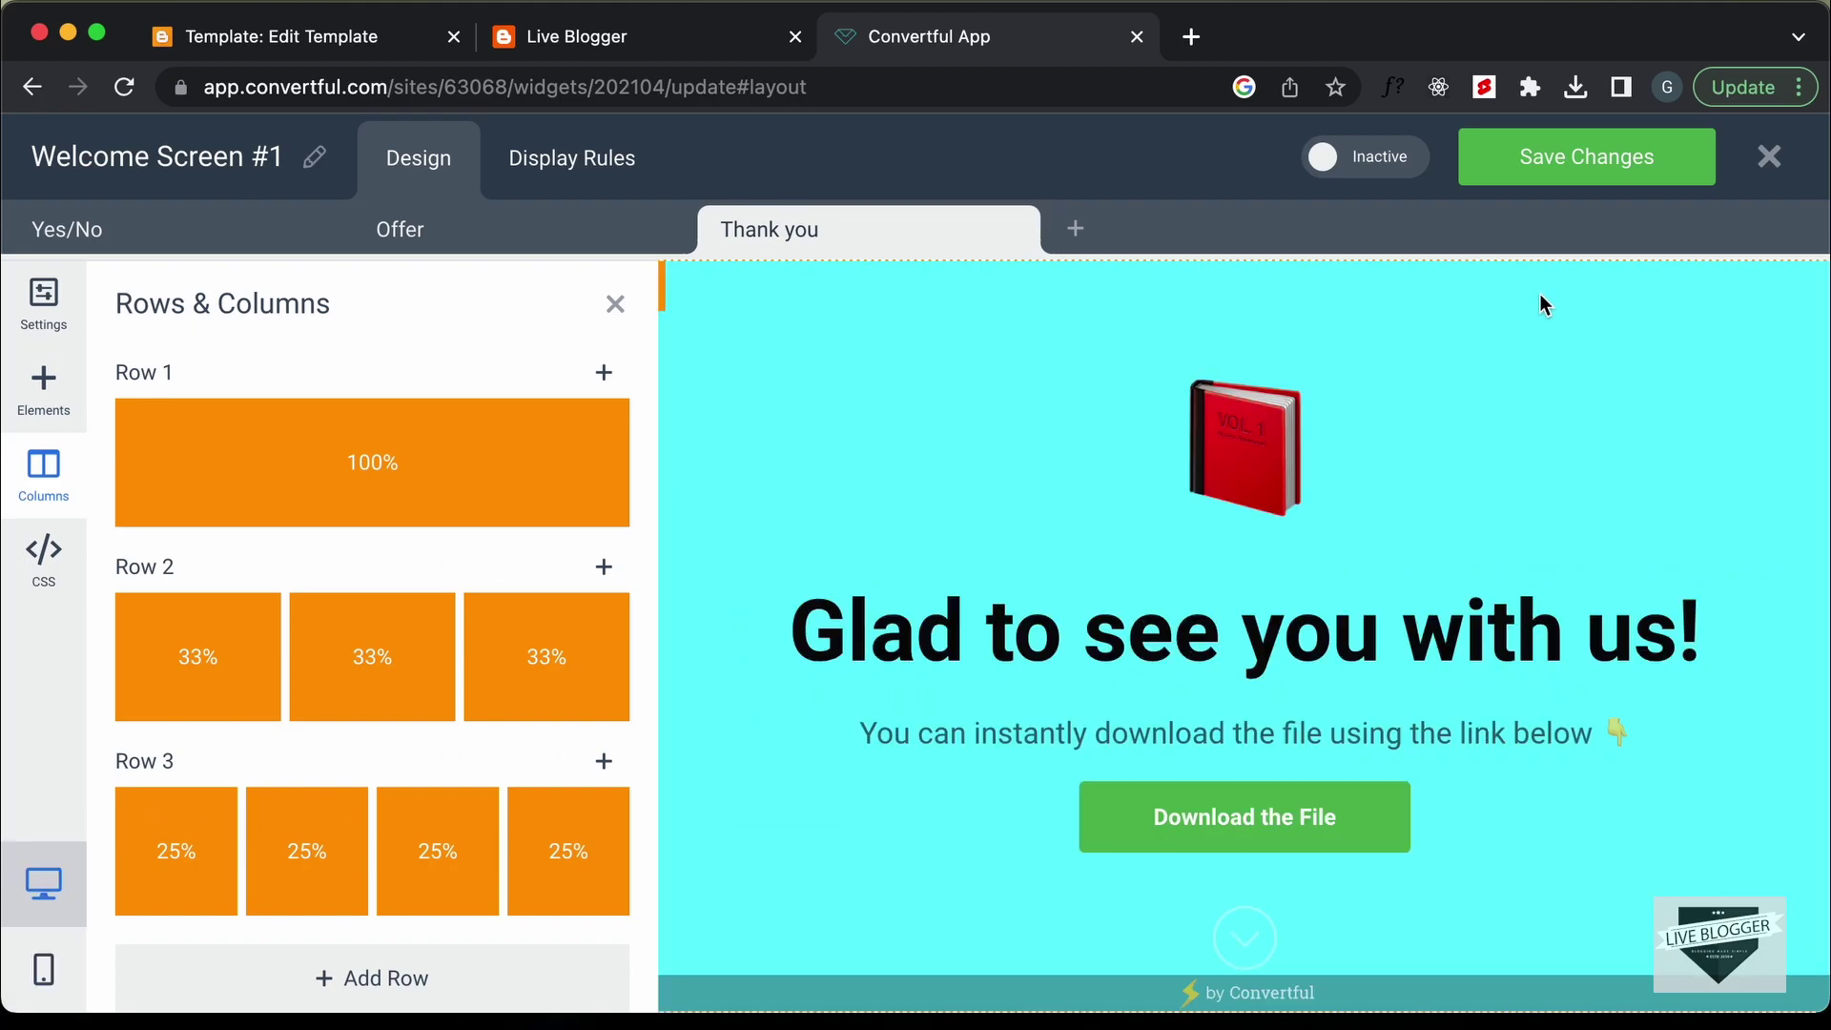
- Save the widget's changes and rename it to "Welcome Screen Main"
left_click(1586, 170)
left_click(1137, 317)
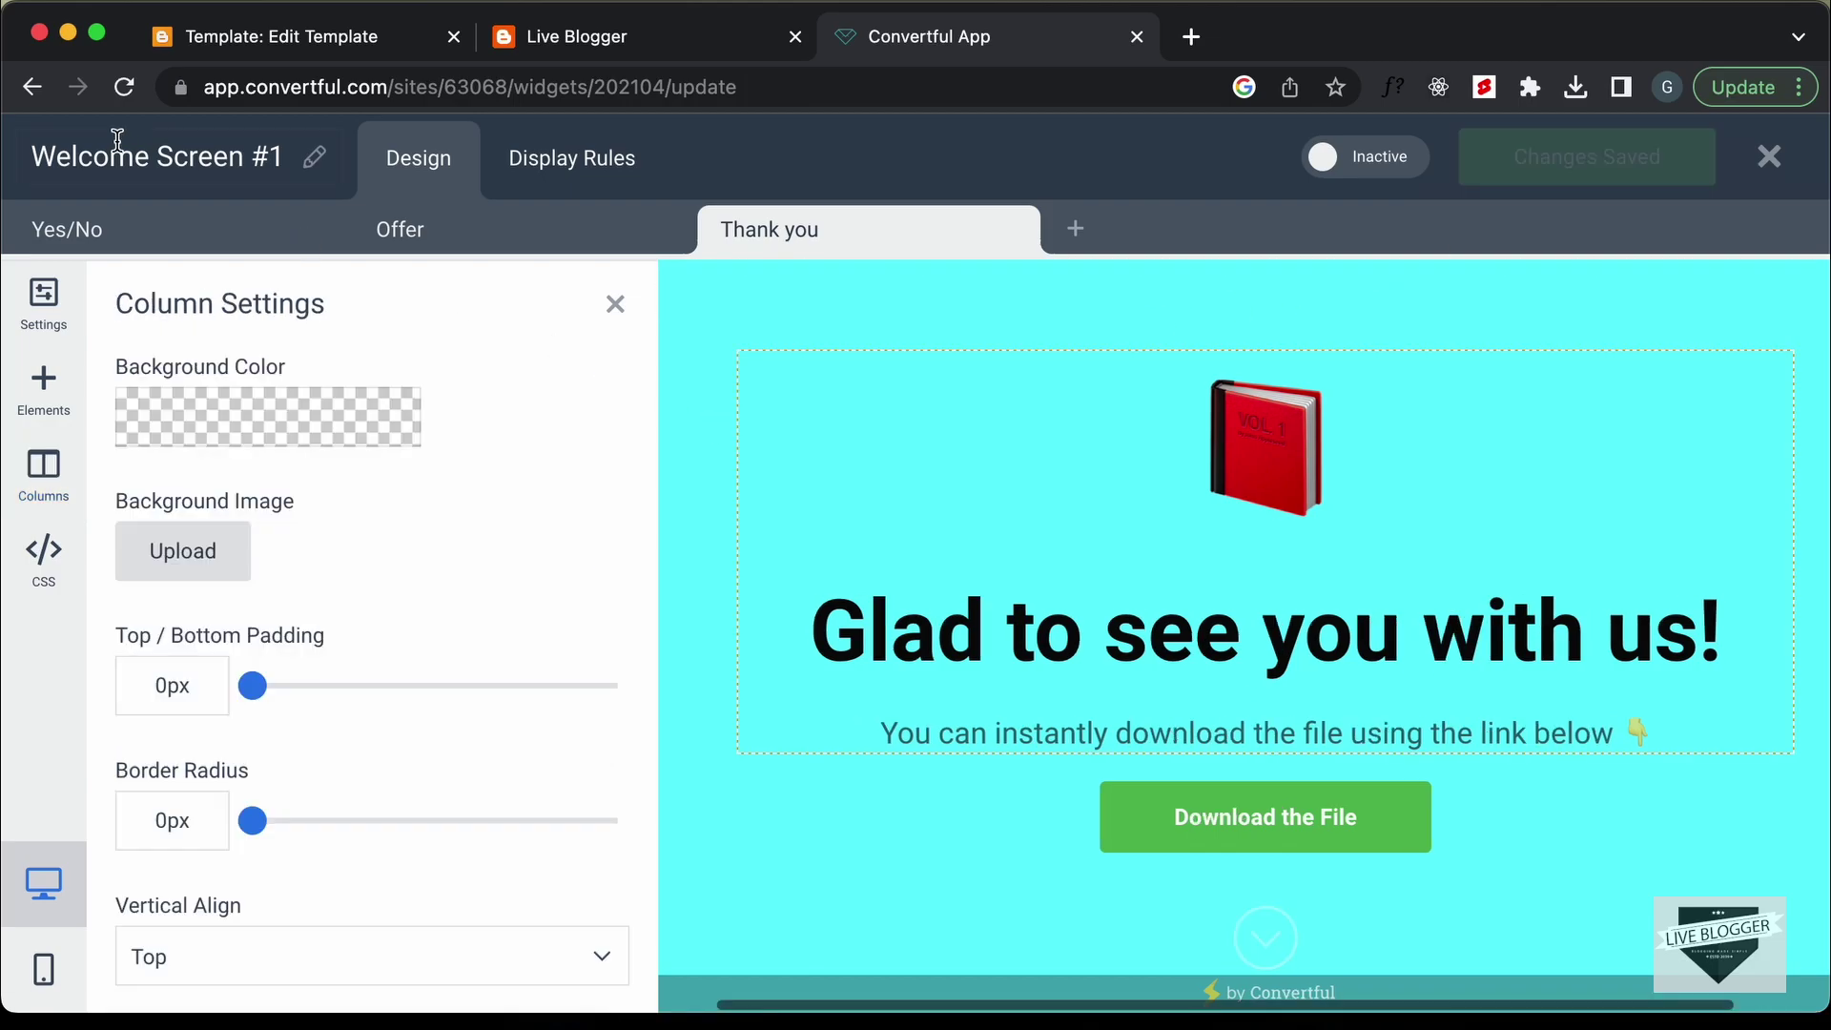
left_click(201, 148)
left_click_drag(290, 142, 237, 141)
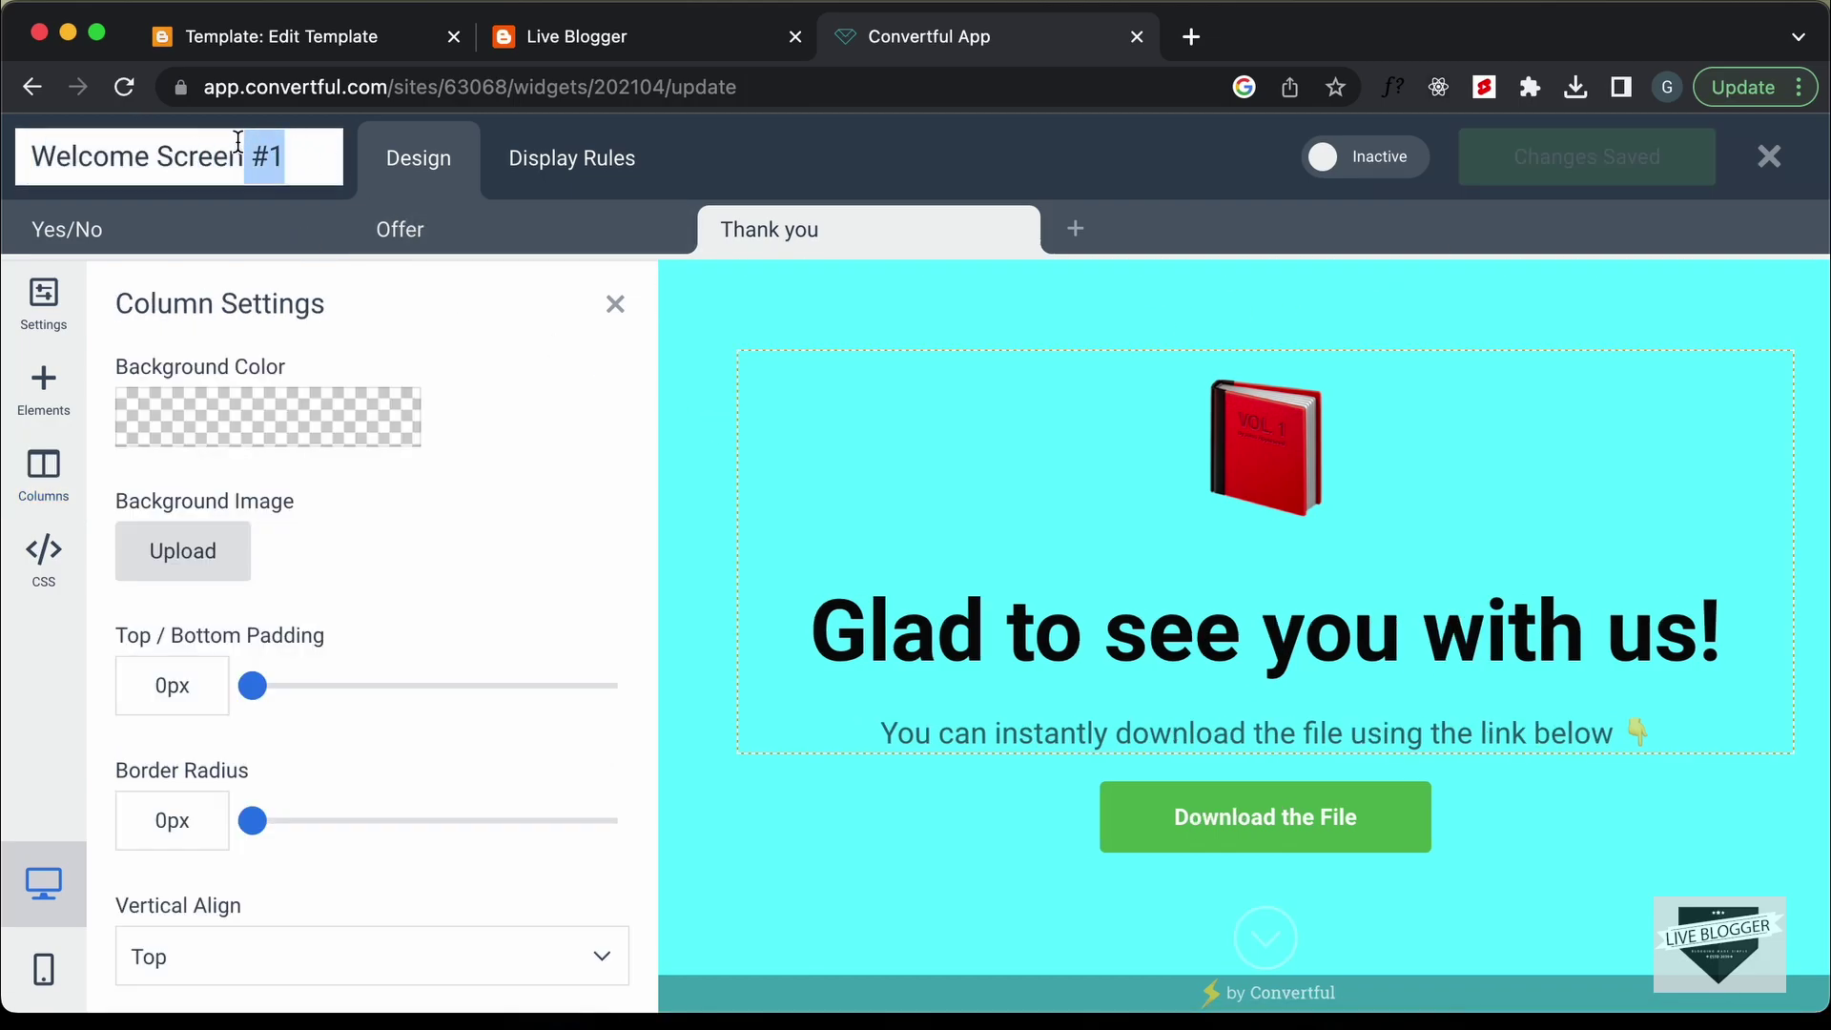
key("BackSpace")
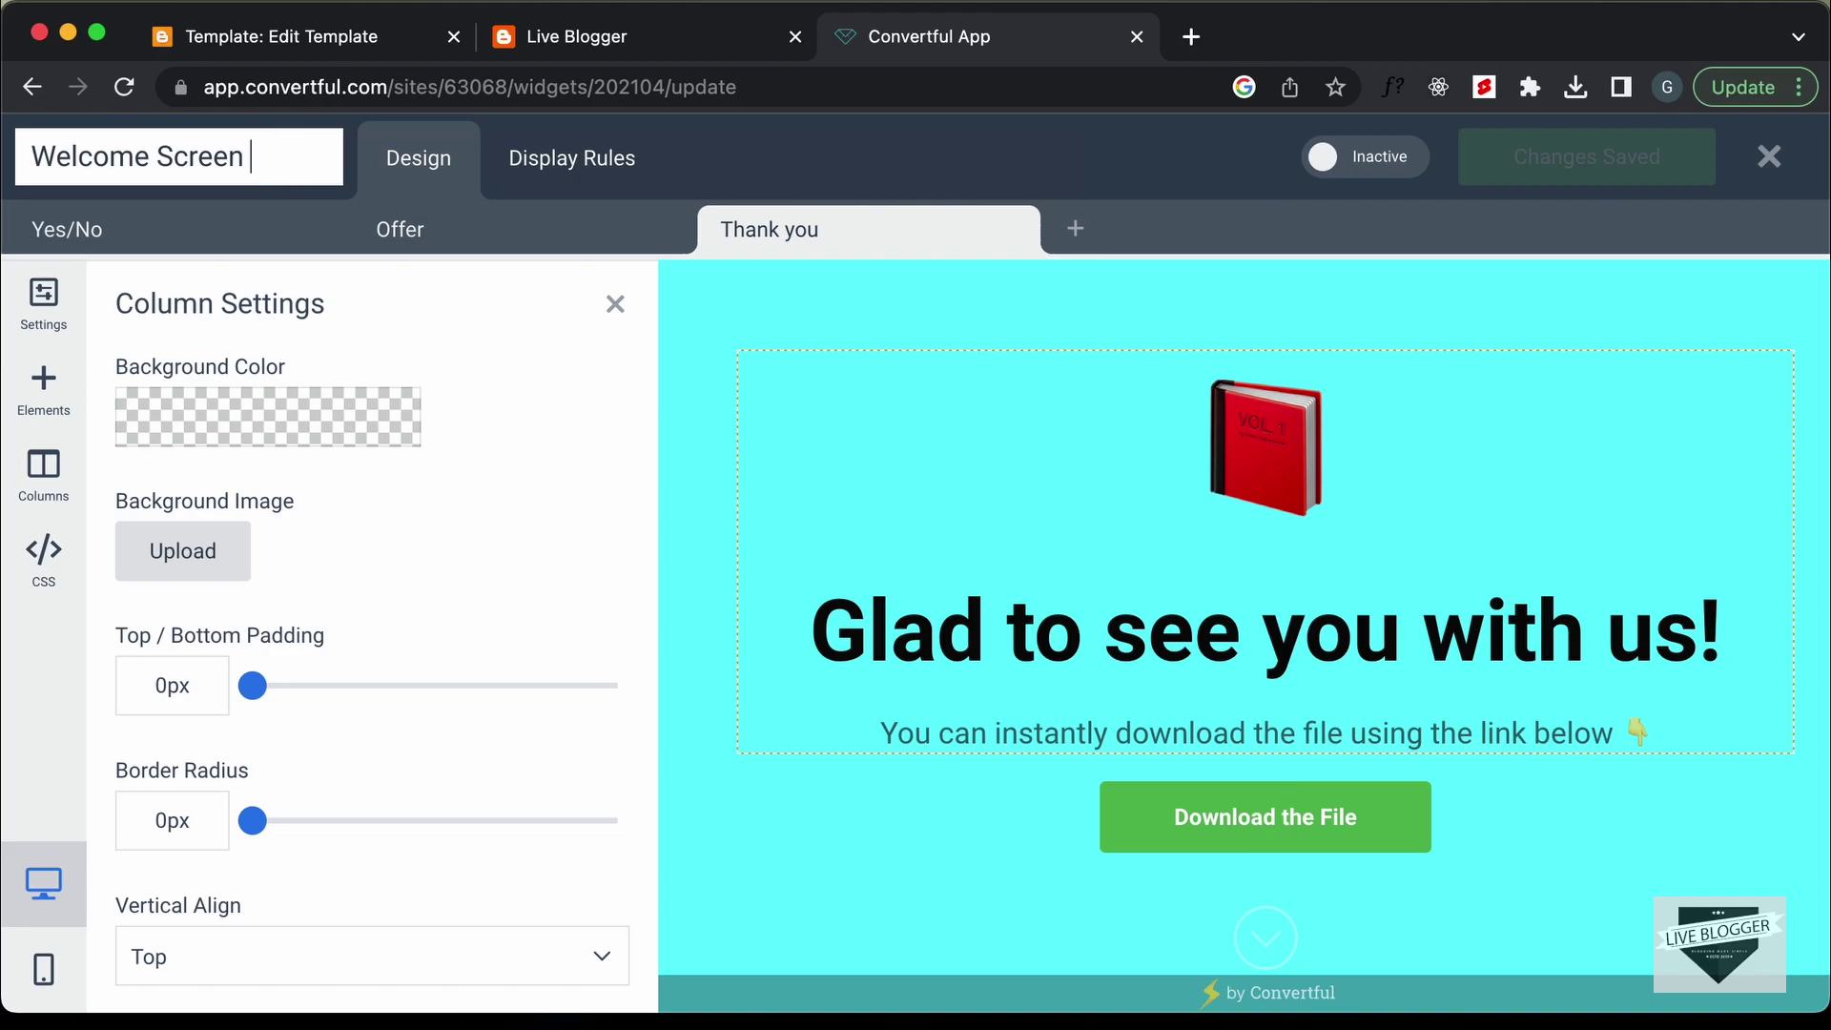
type("Main")
left_click(816, 370)
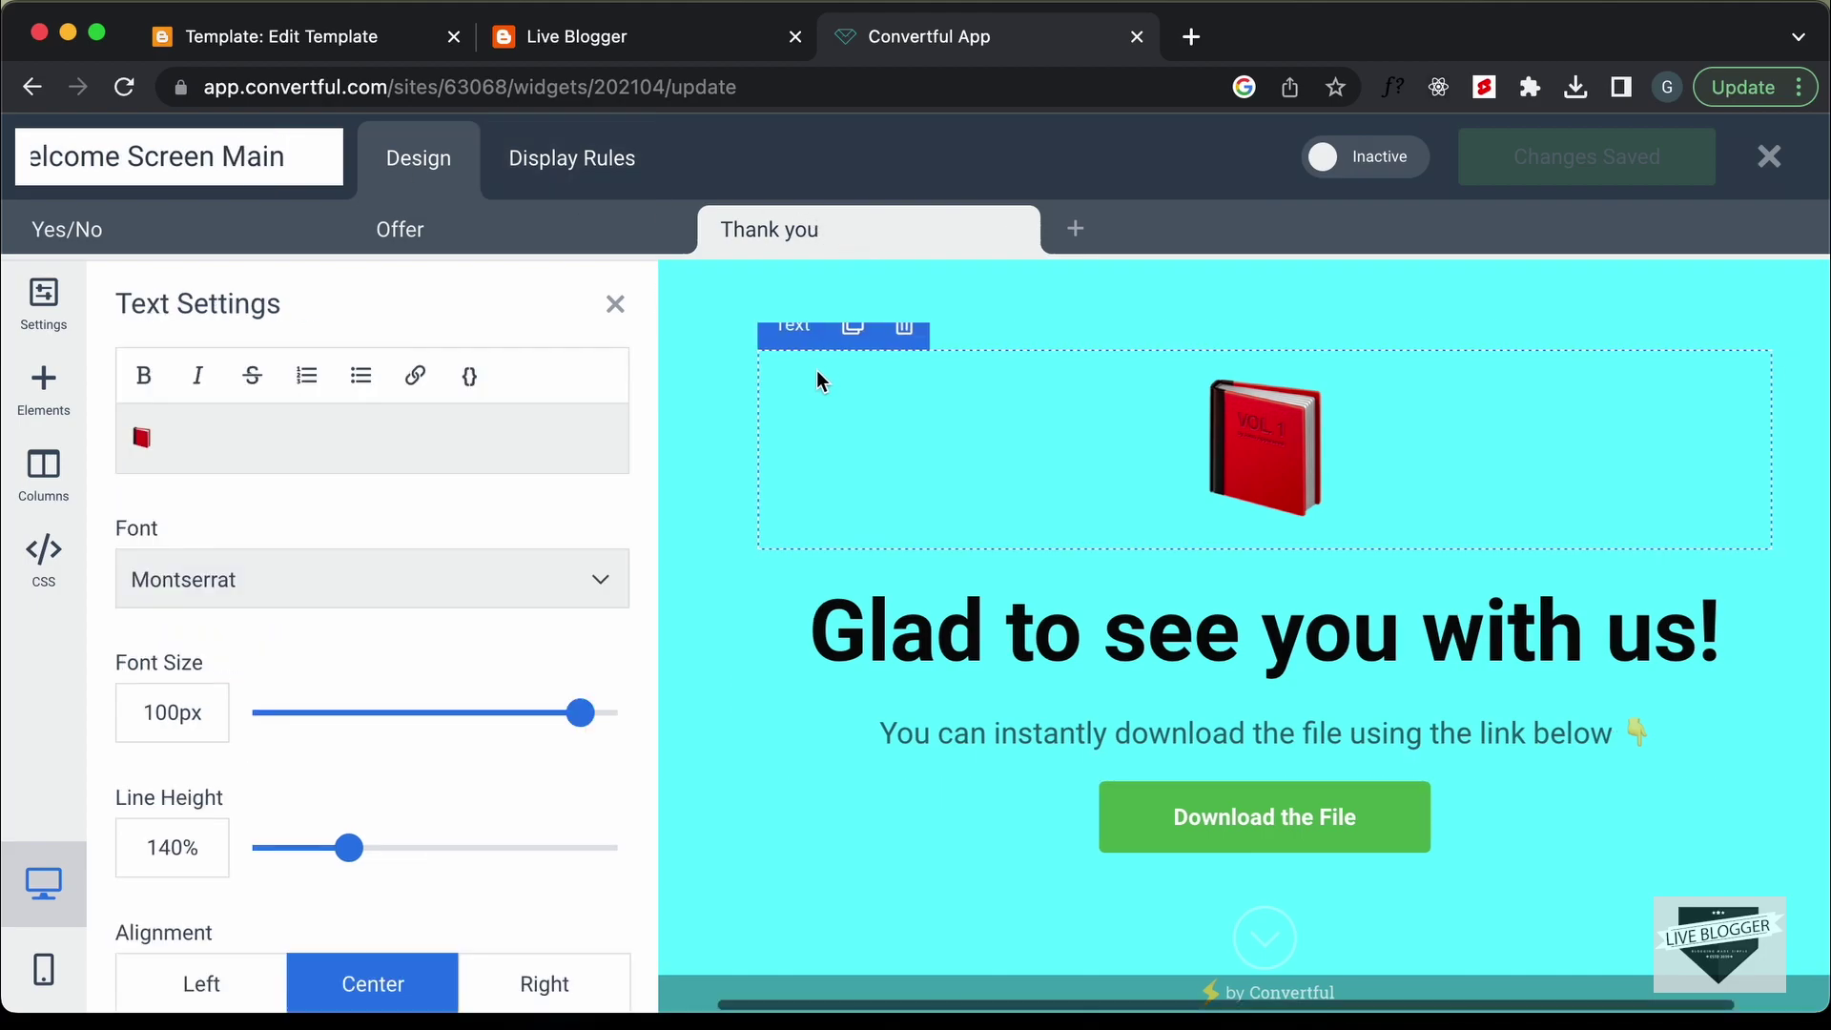
- Review the widget's Show When and Don't Show If display rules, including the available time units
left_click(570, 167)
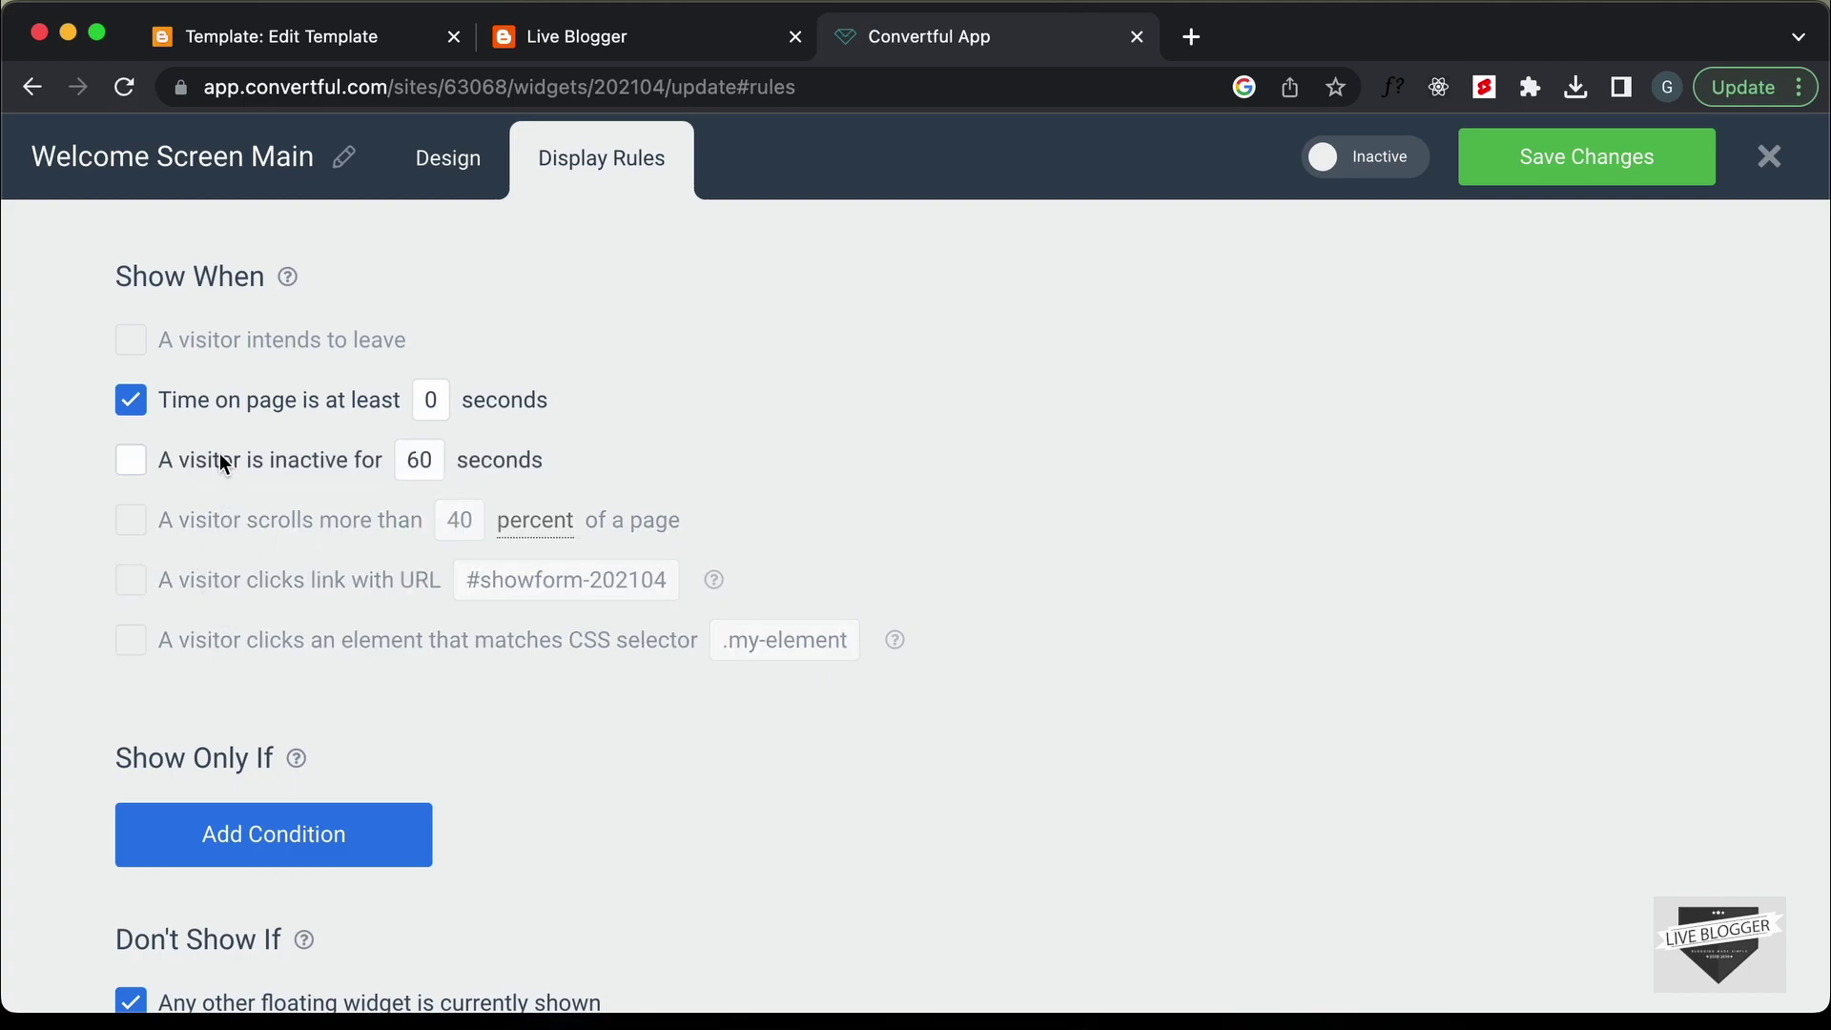
scroll(248, 685, "down", 1)
scroll(247, 687, "down", 5)
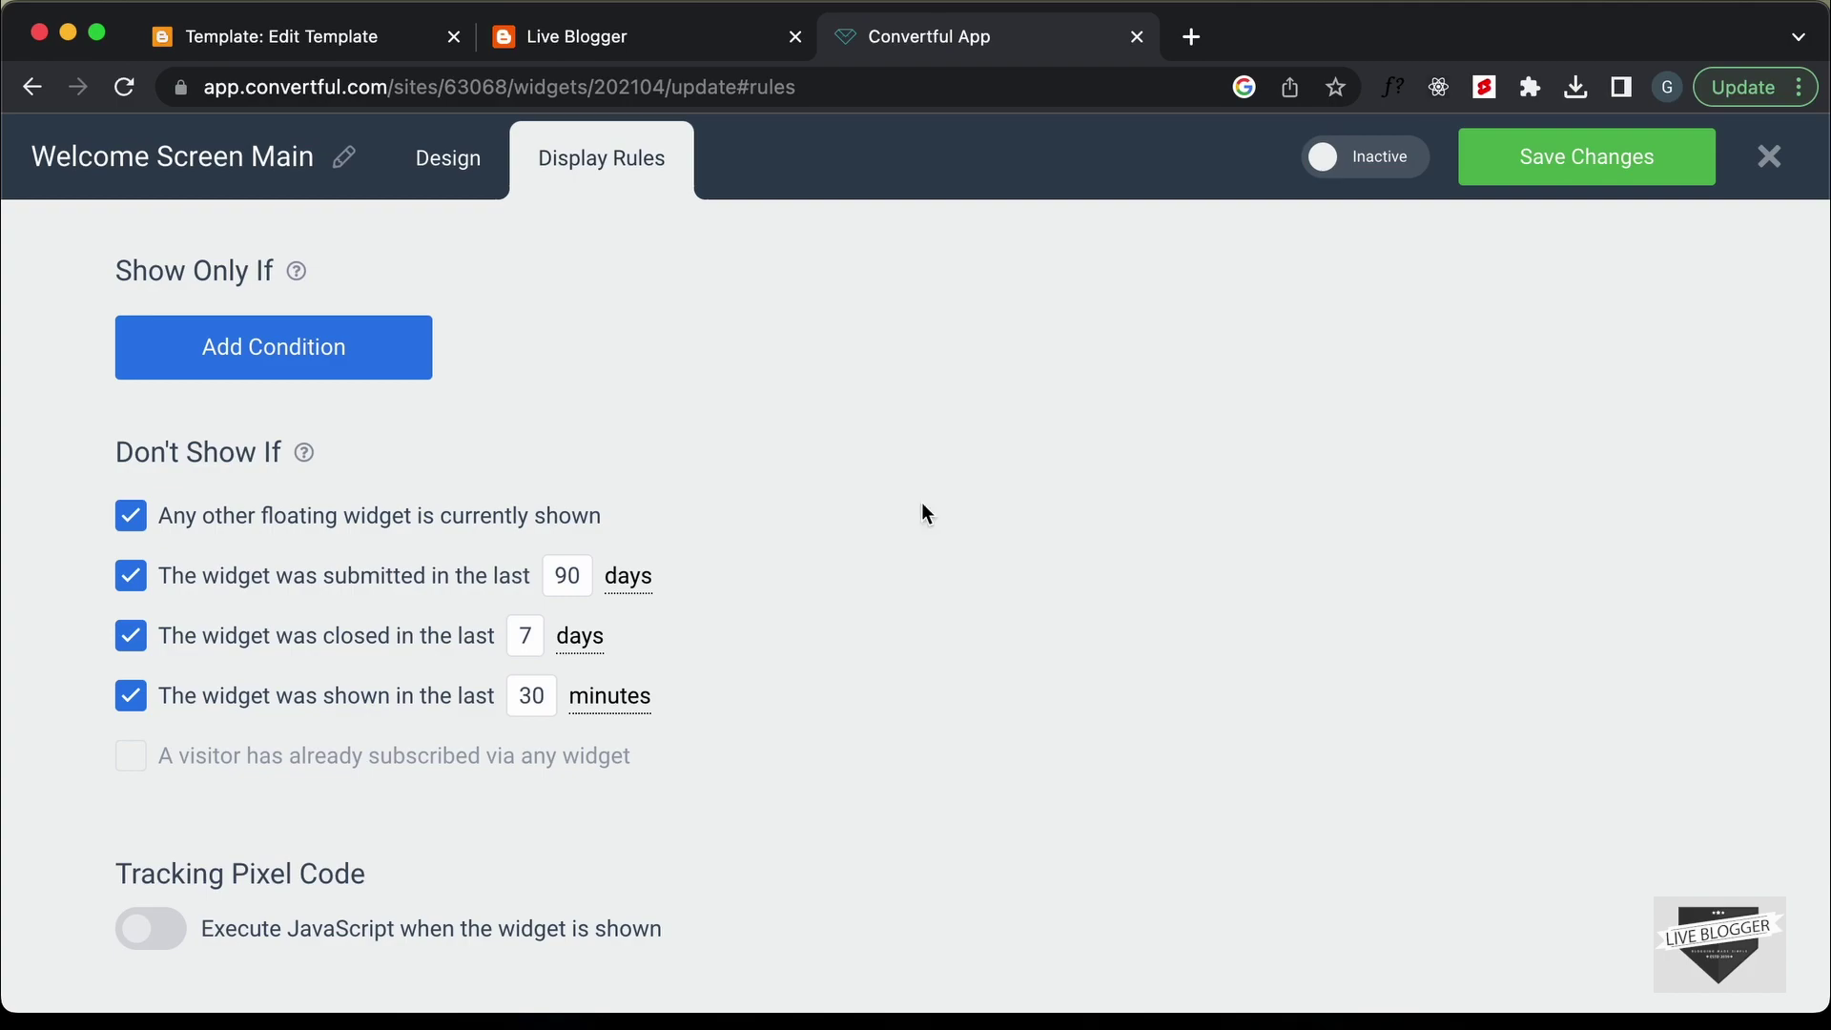
left_click(628, 576)
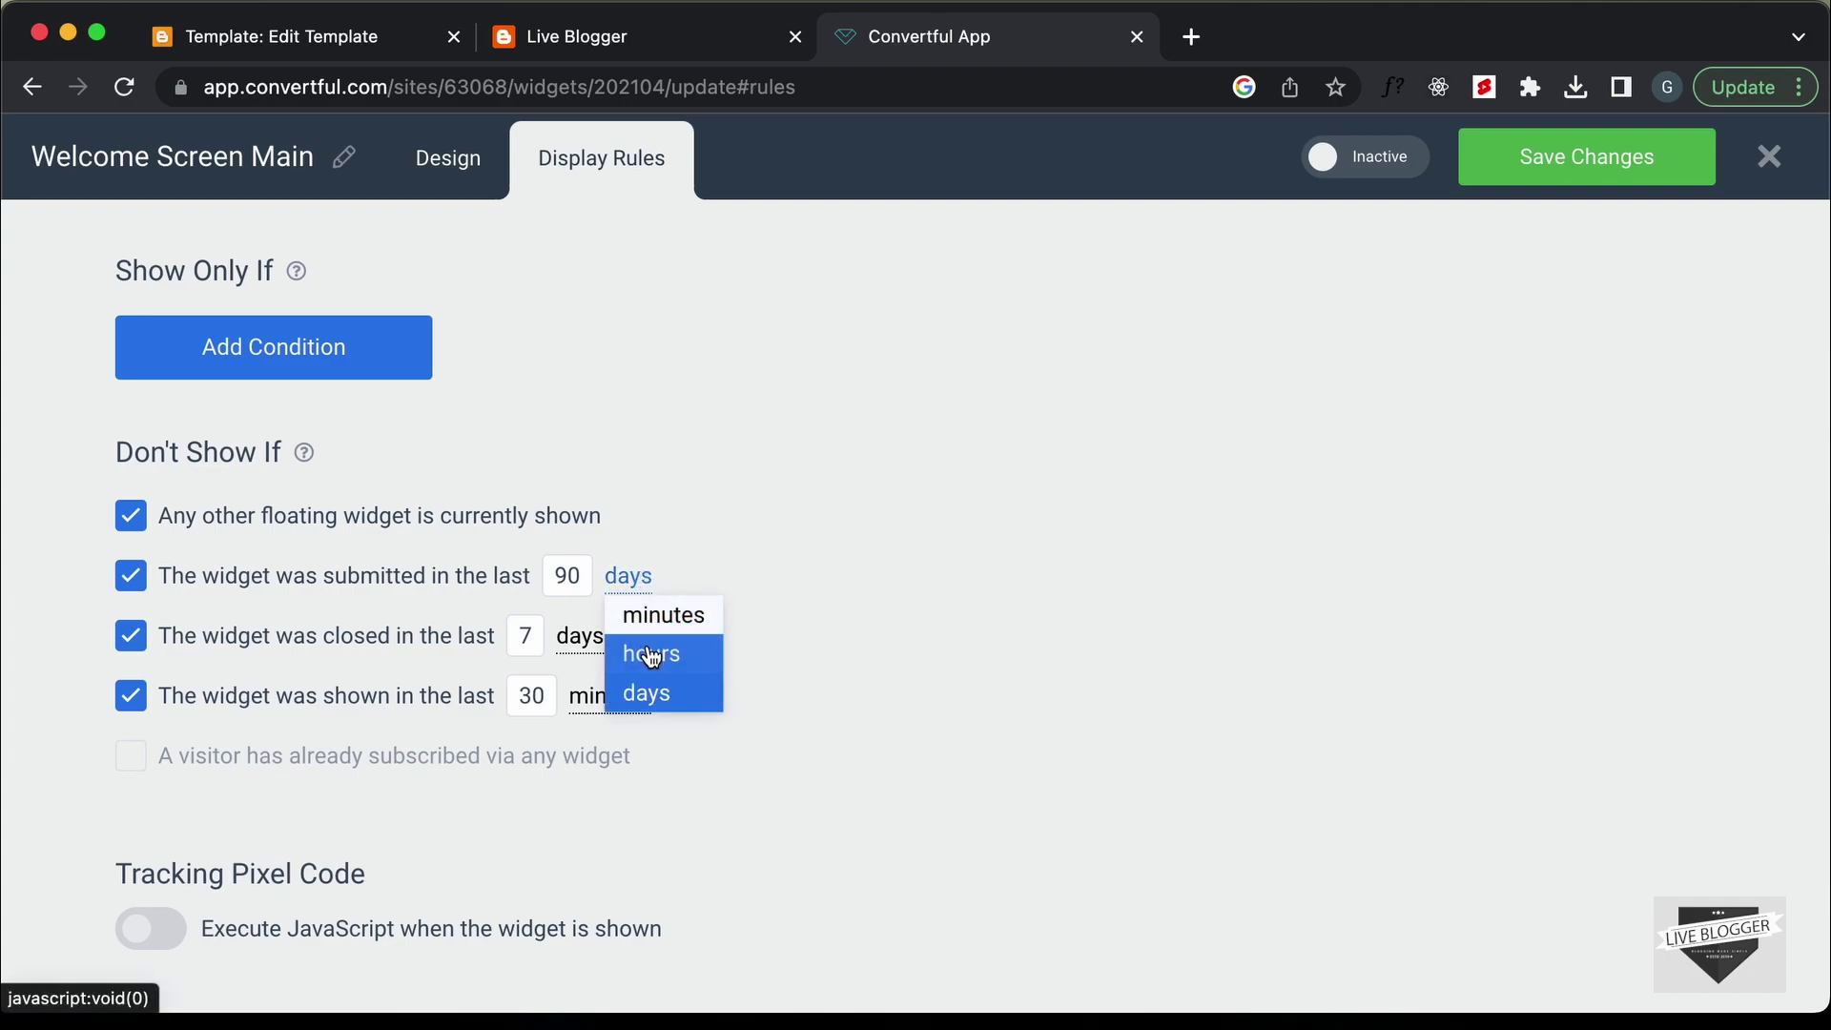
left_click(844, 530)
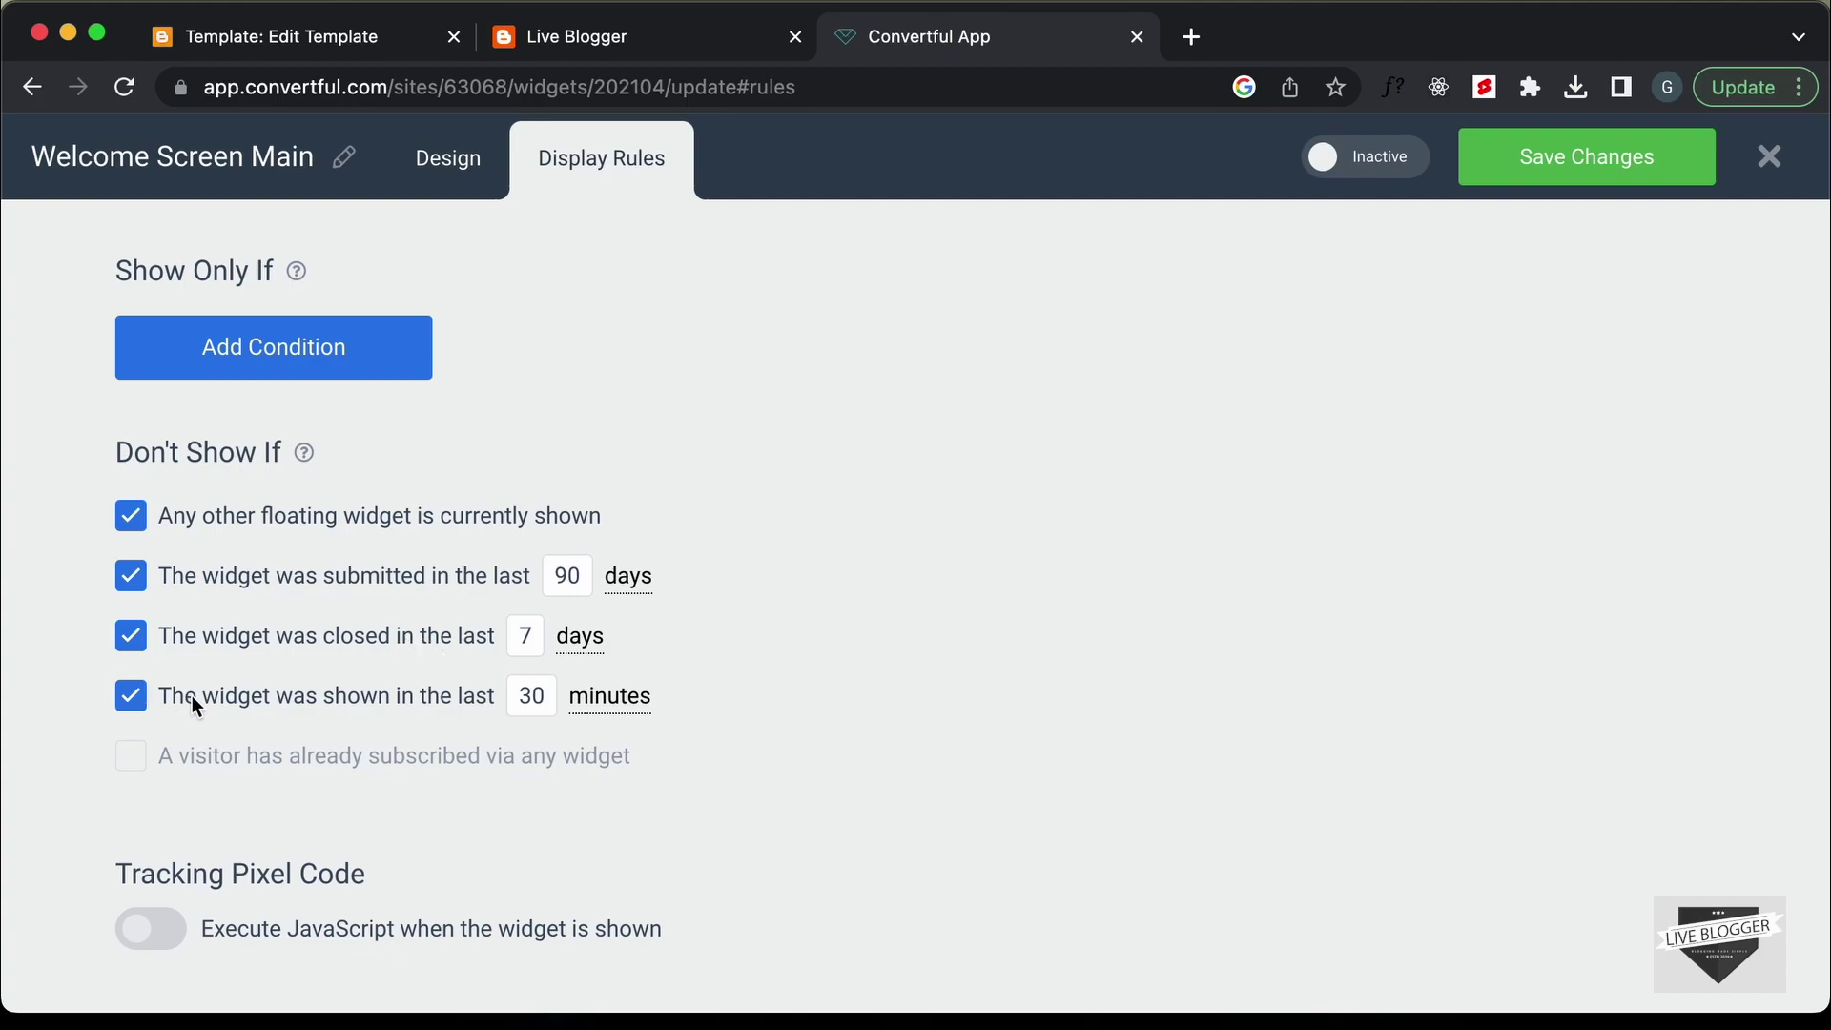
left_click(602, 697)
scroll(944, 753, "up", 5)
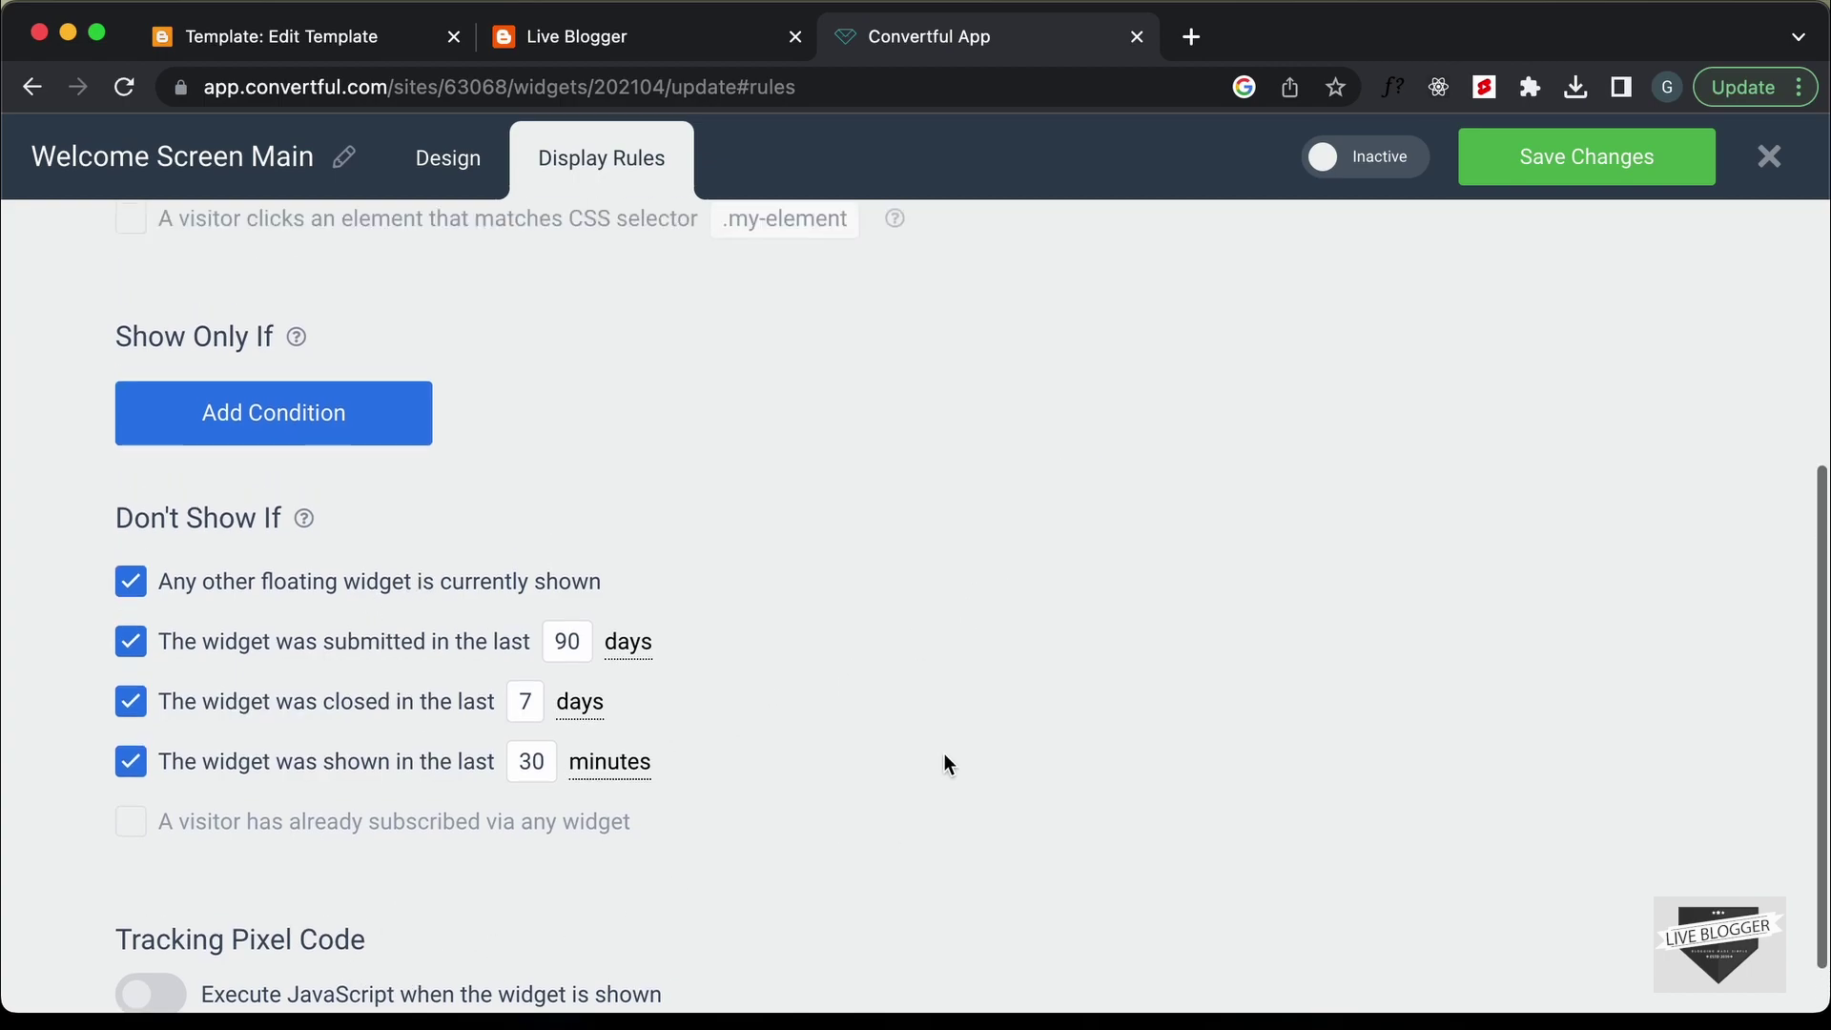
- Save the display rules, set the widget to Active, and return to the widgets list
left_click(1533, 170)
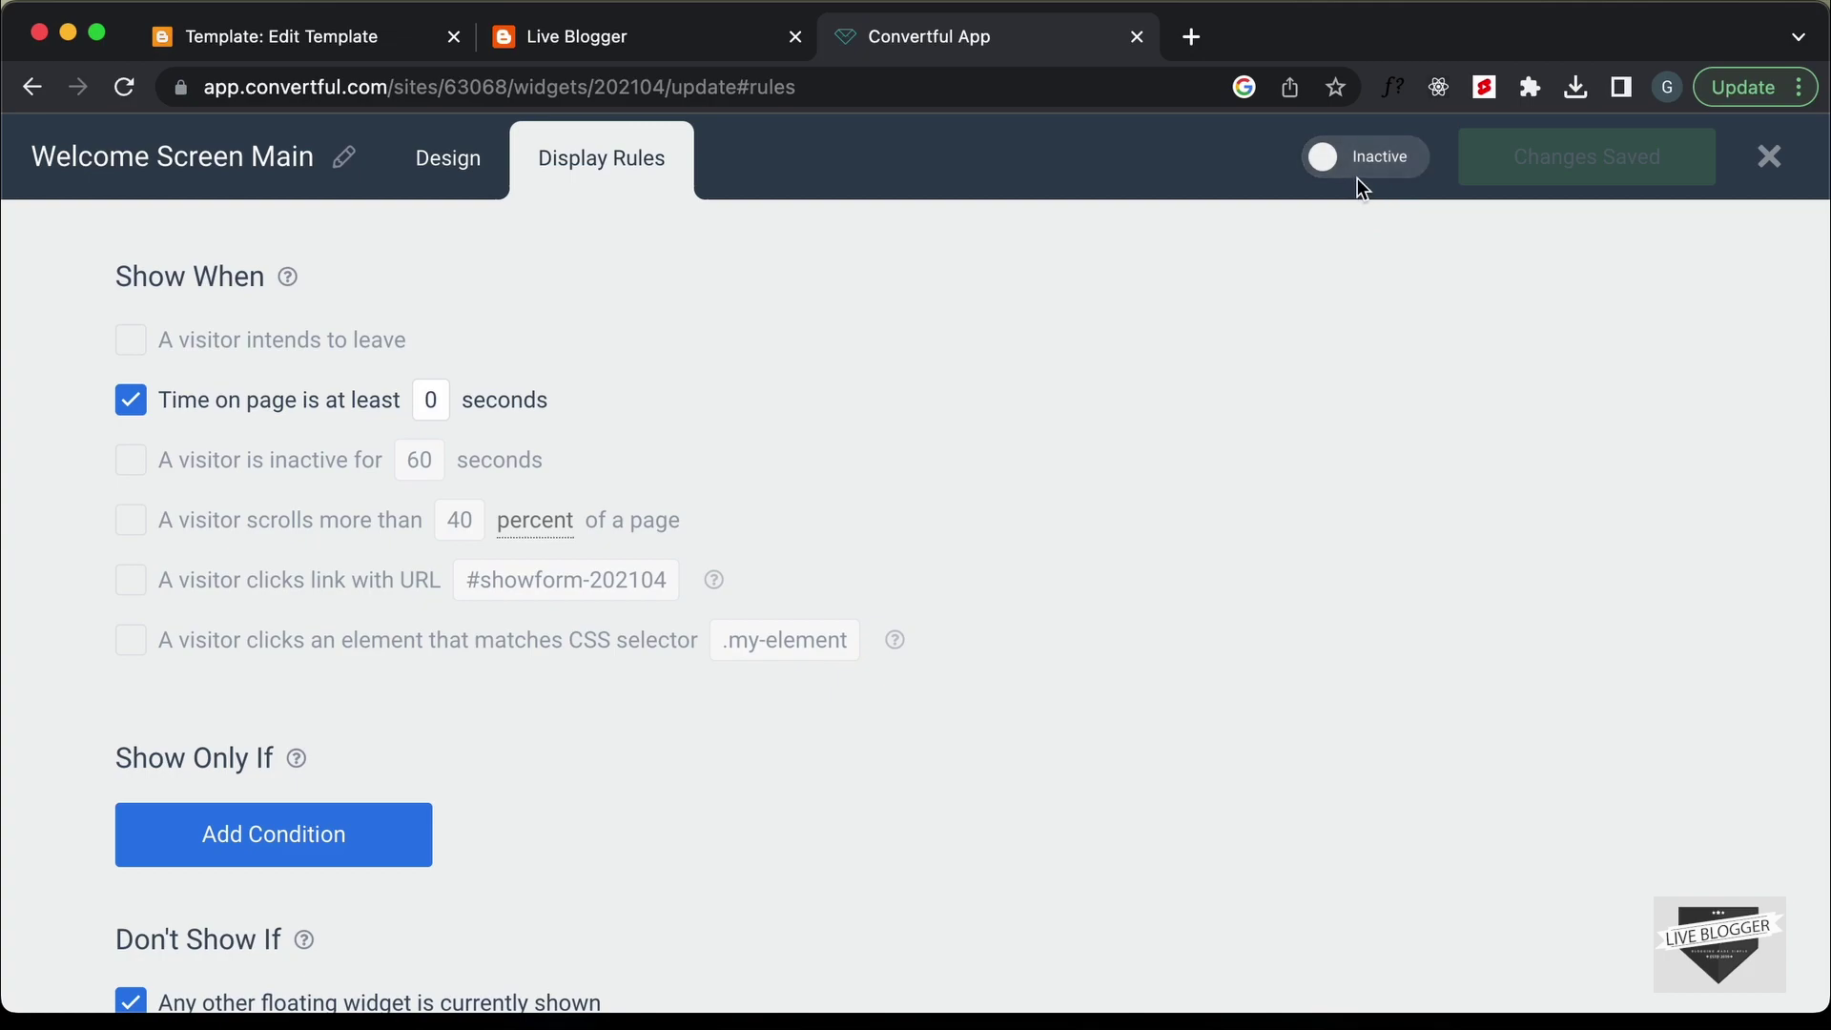
left_click(1391, 164)
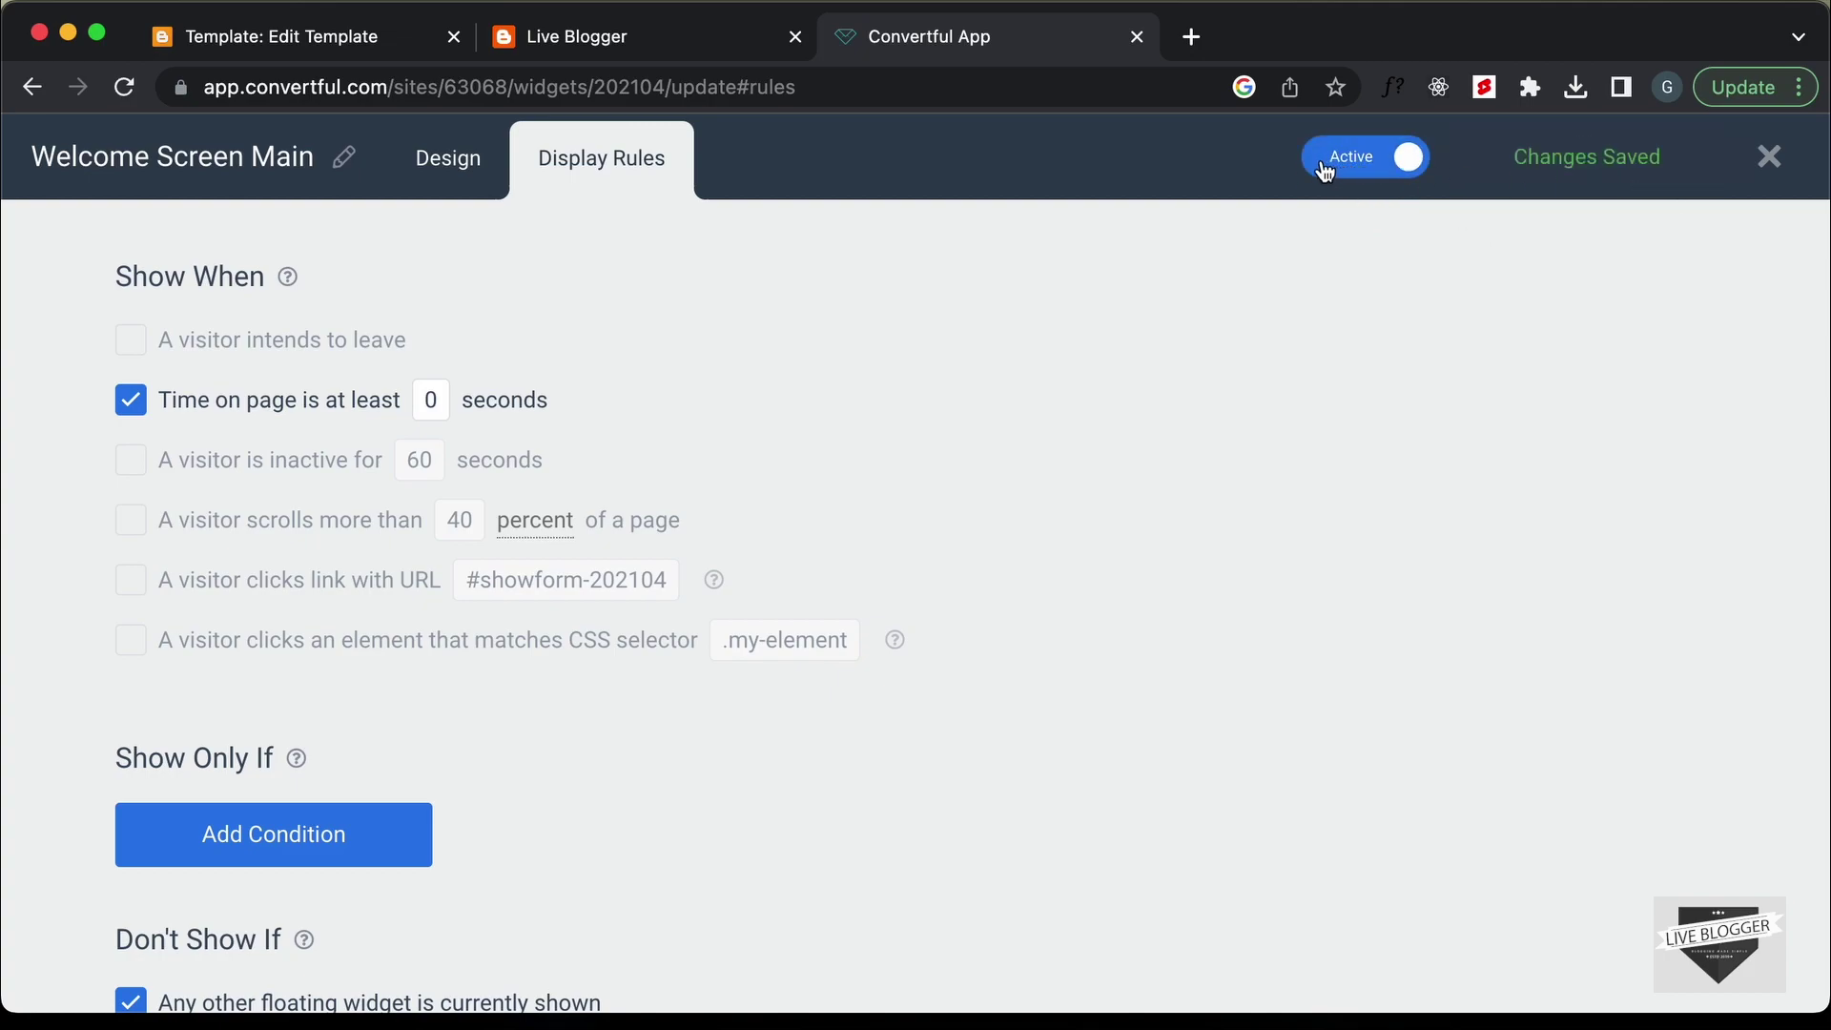
left_click(1768, 167)
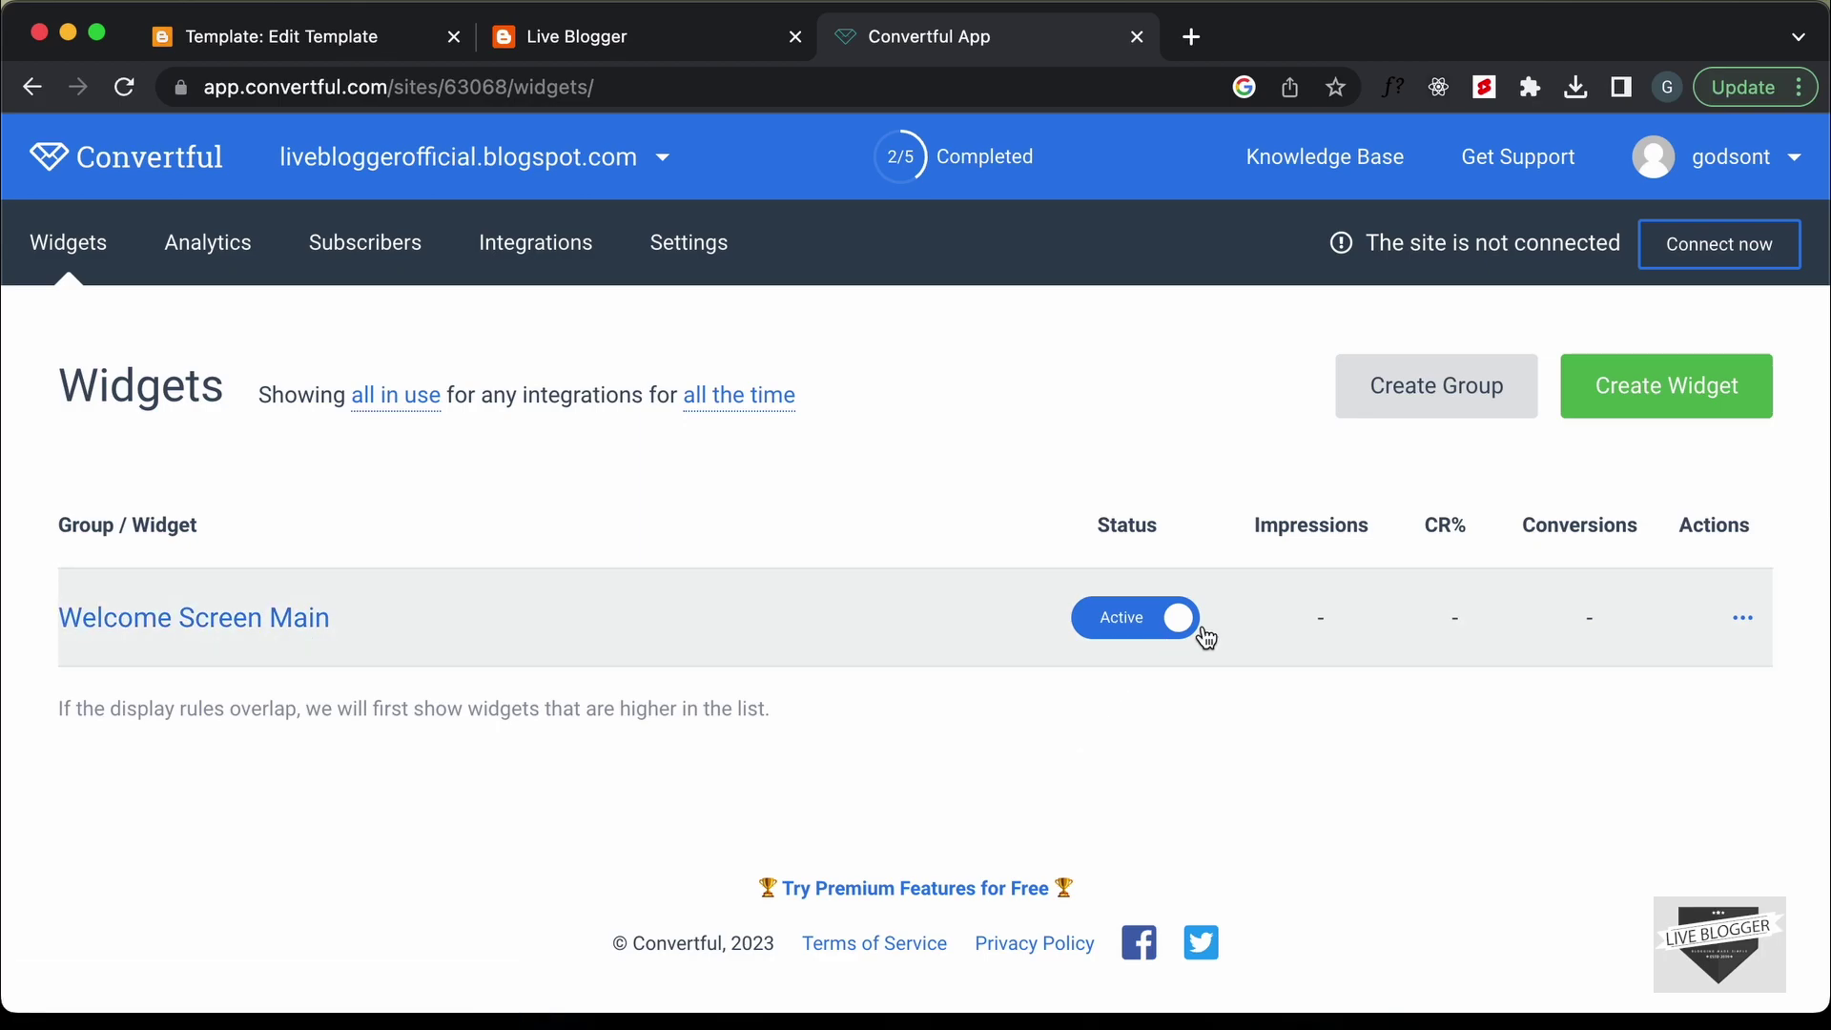
left_click(1743, 618)
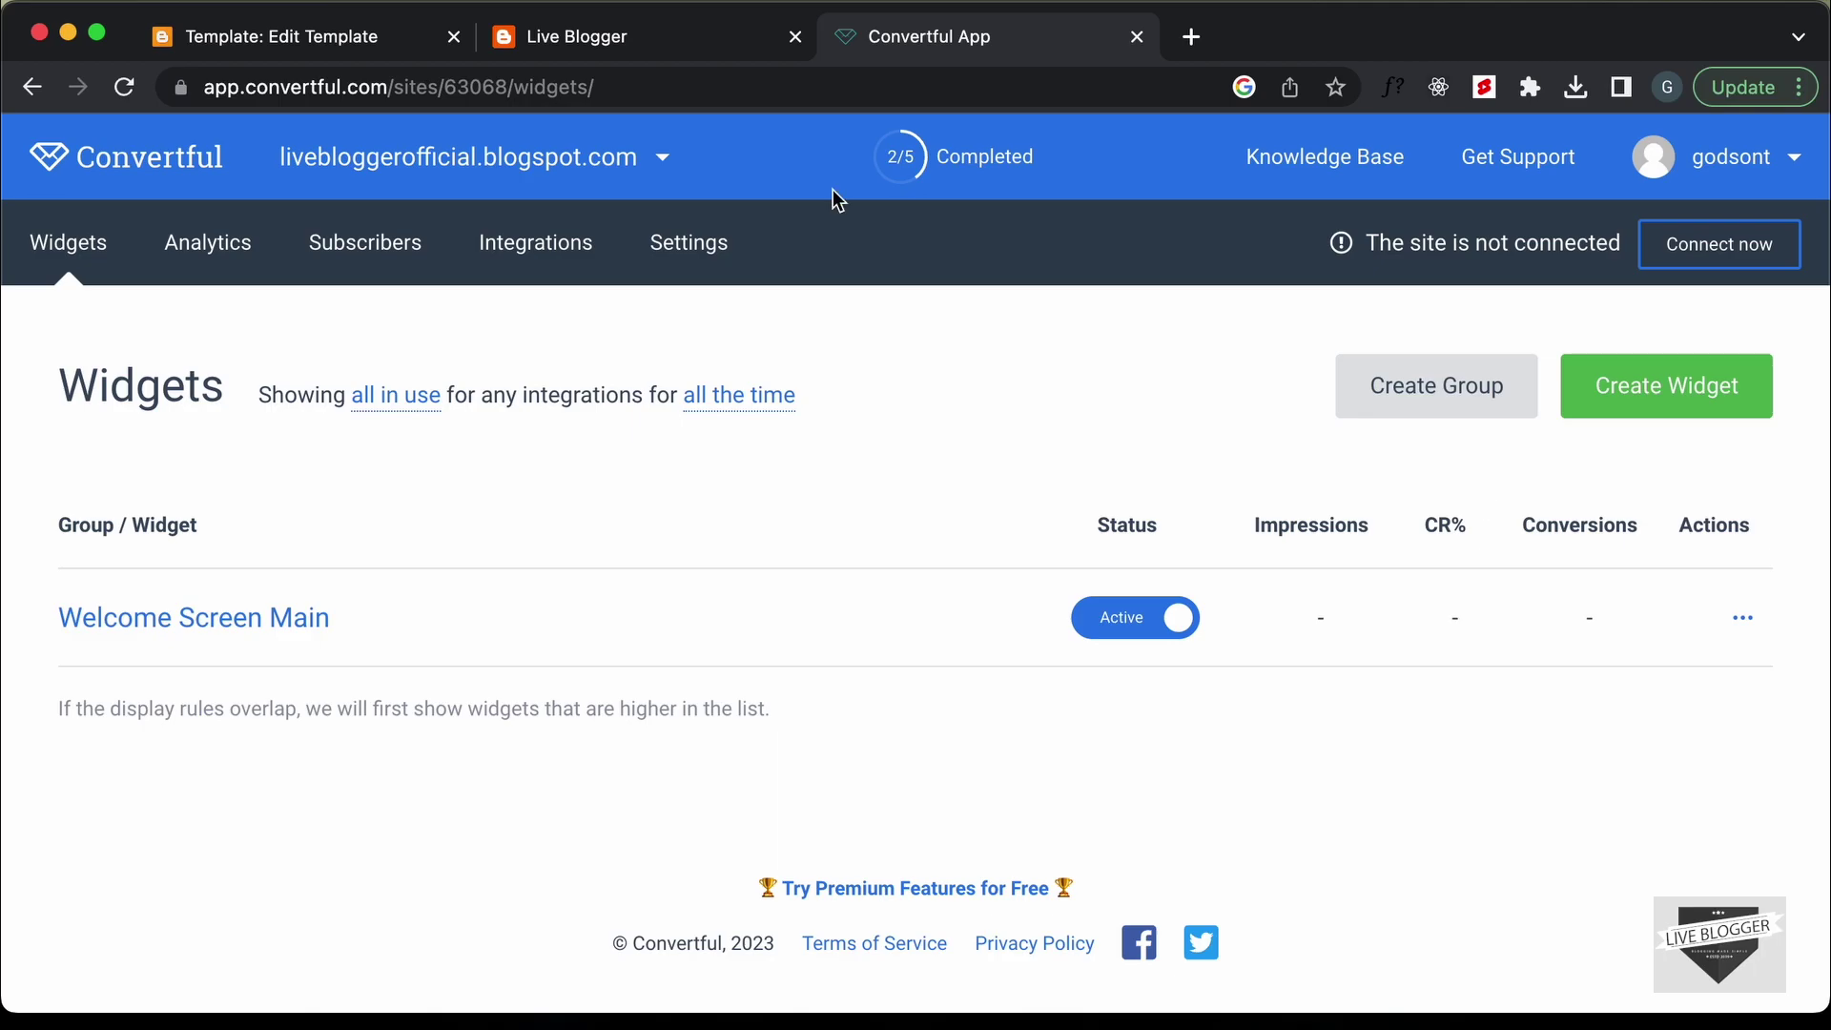
- Switch to the live blog and reload it to check the welcome screen
left_click(678, 43)
left_click(773, 176)
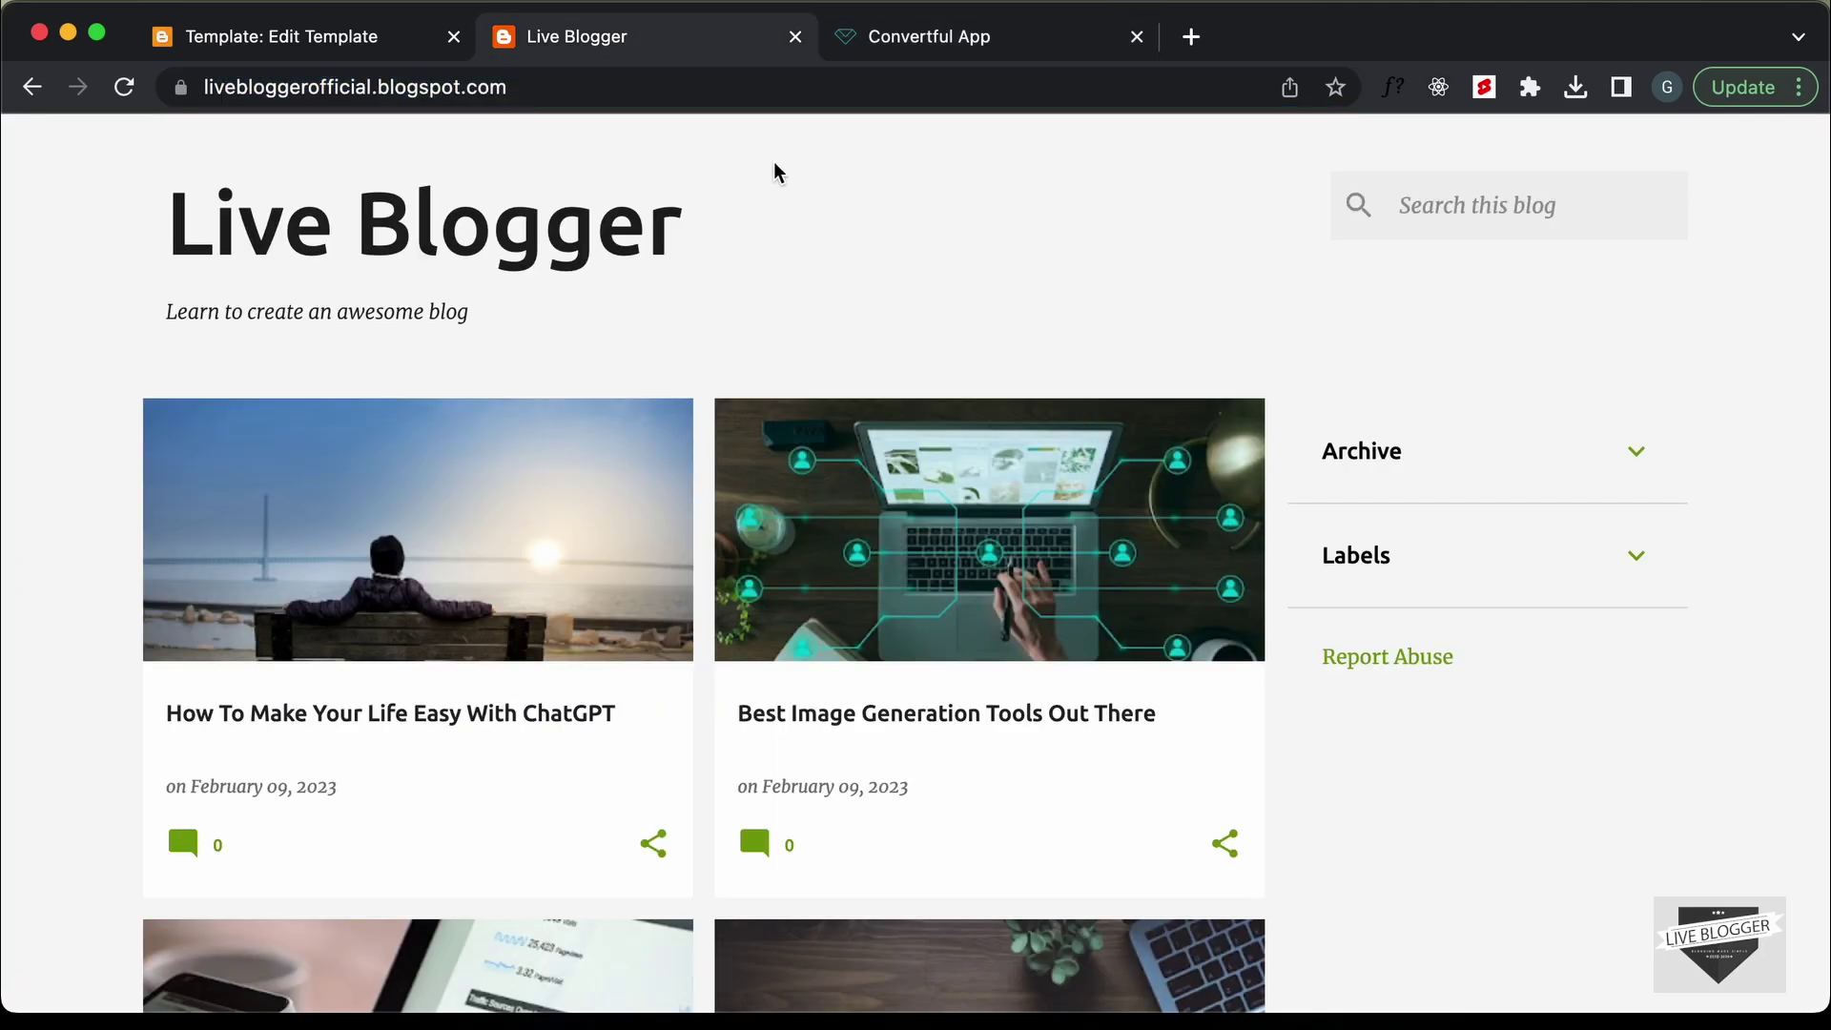
left_click(124, 86)
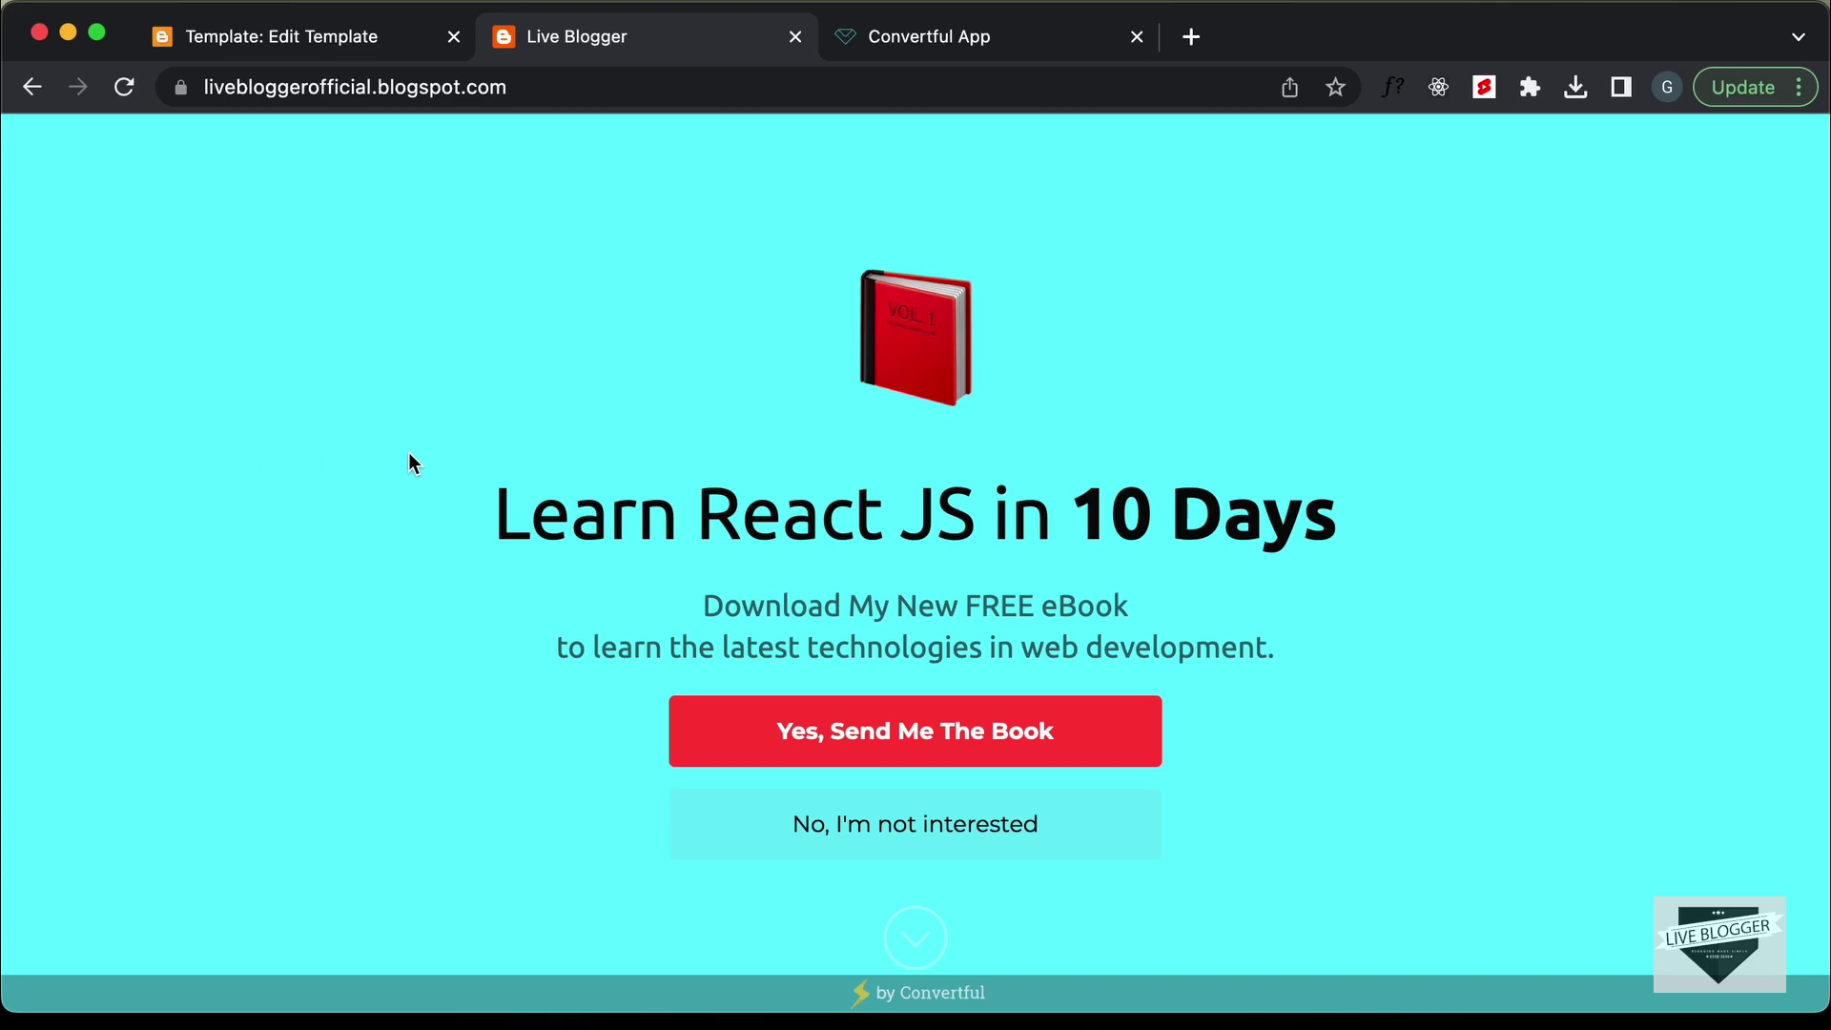
- Check the blog's welcome screen in the browser's iPhone 12 Pro device emulation, and return to the desktop view
right_click(404, 276)
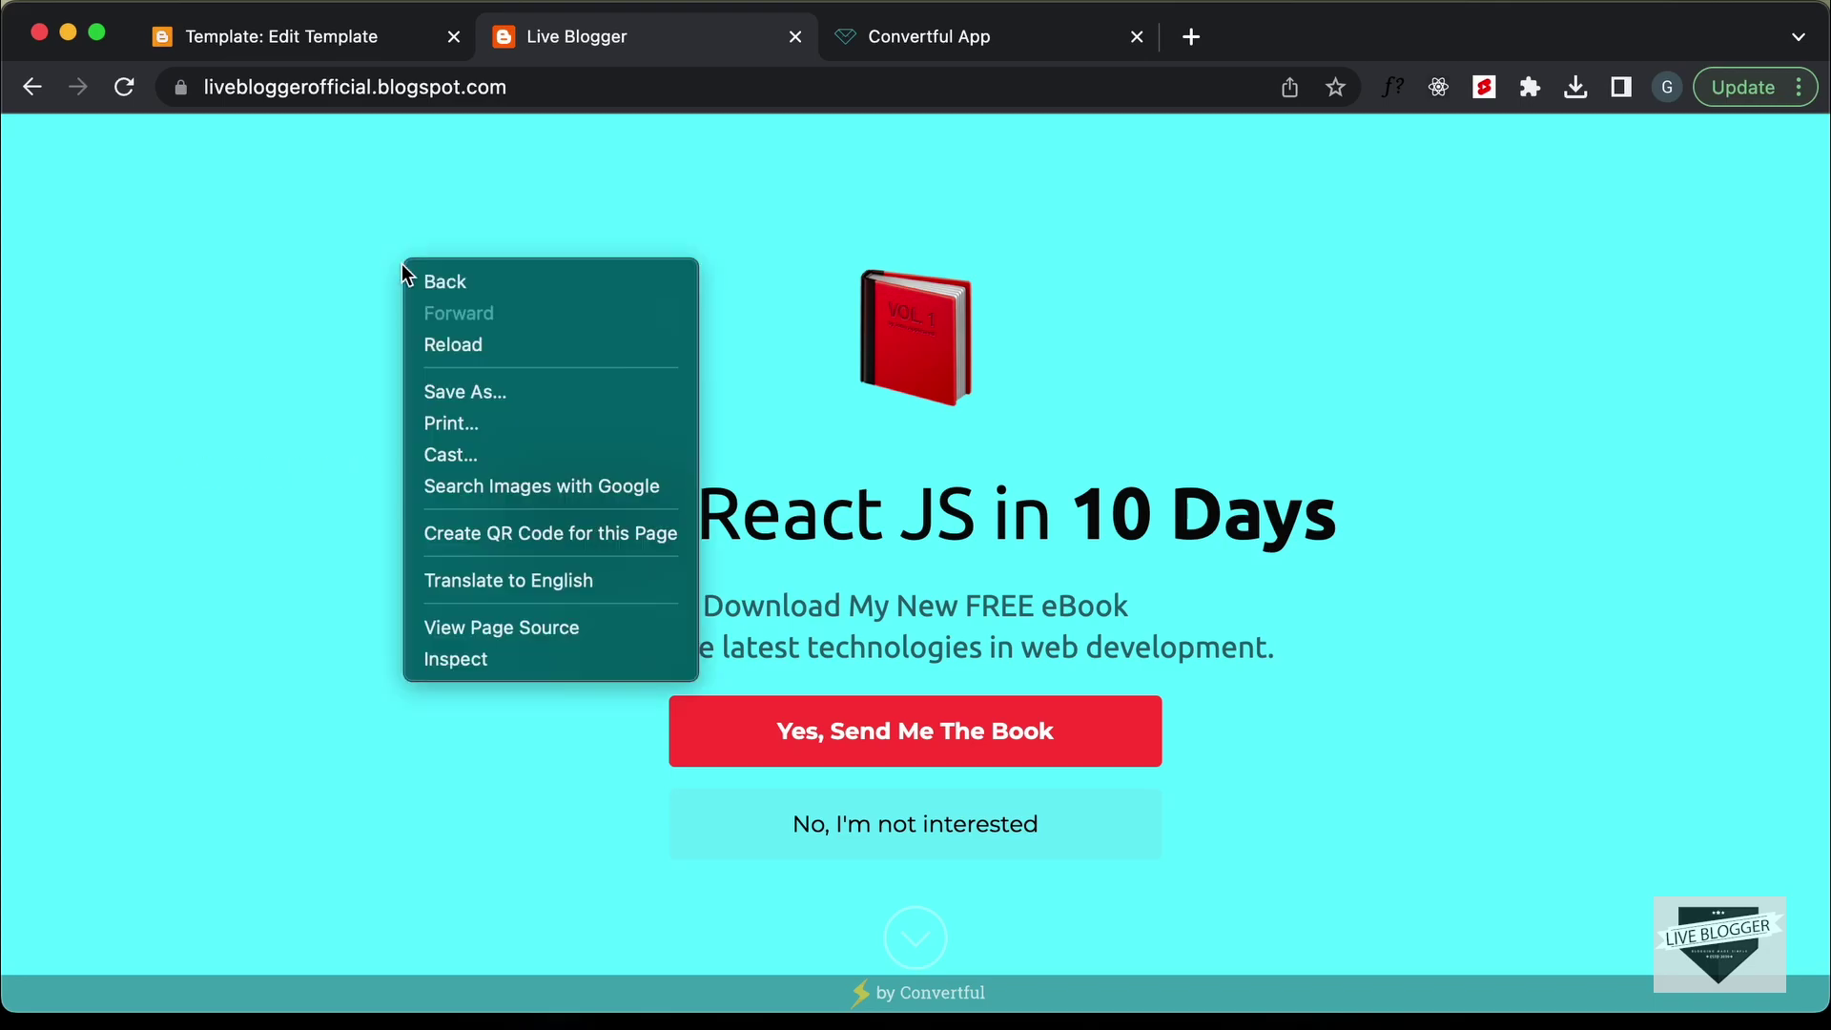
left_click(489, 661)
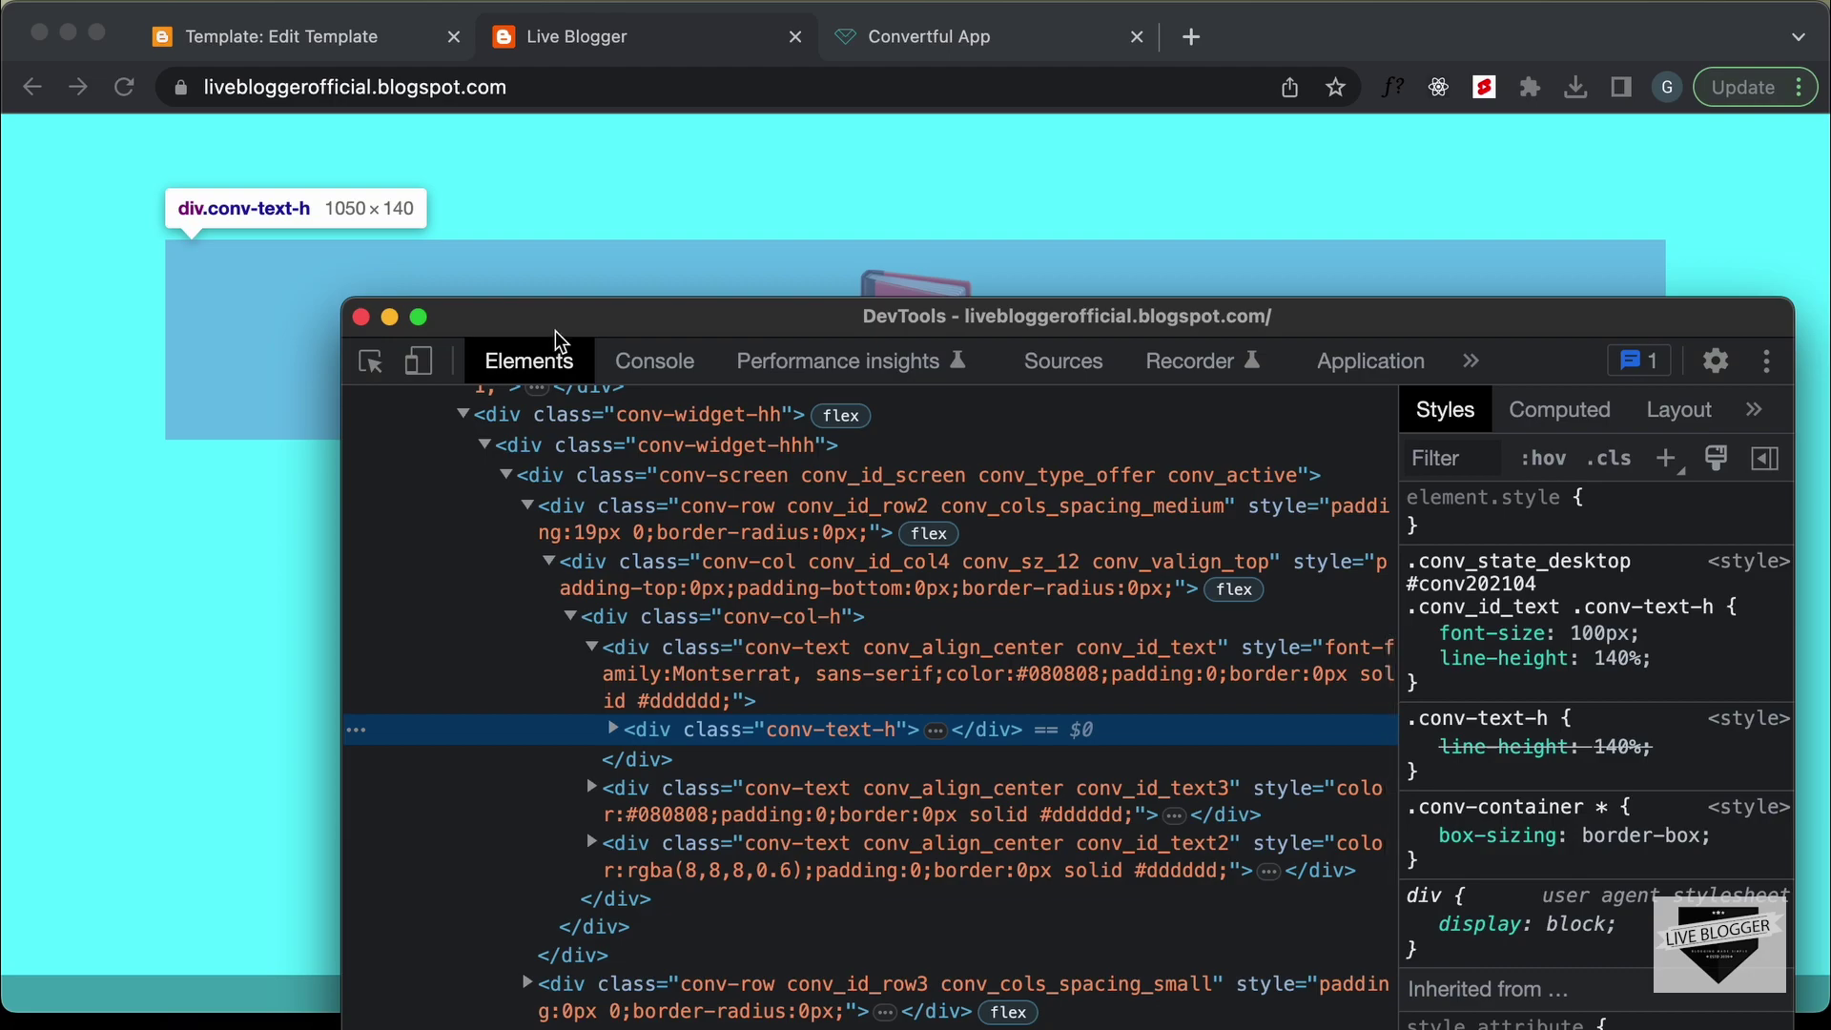
left_click_drag(558, 315, 454, 815)
left_click(243, 382)
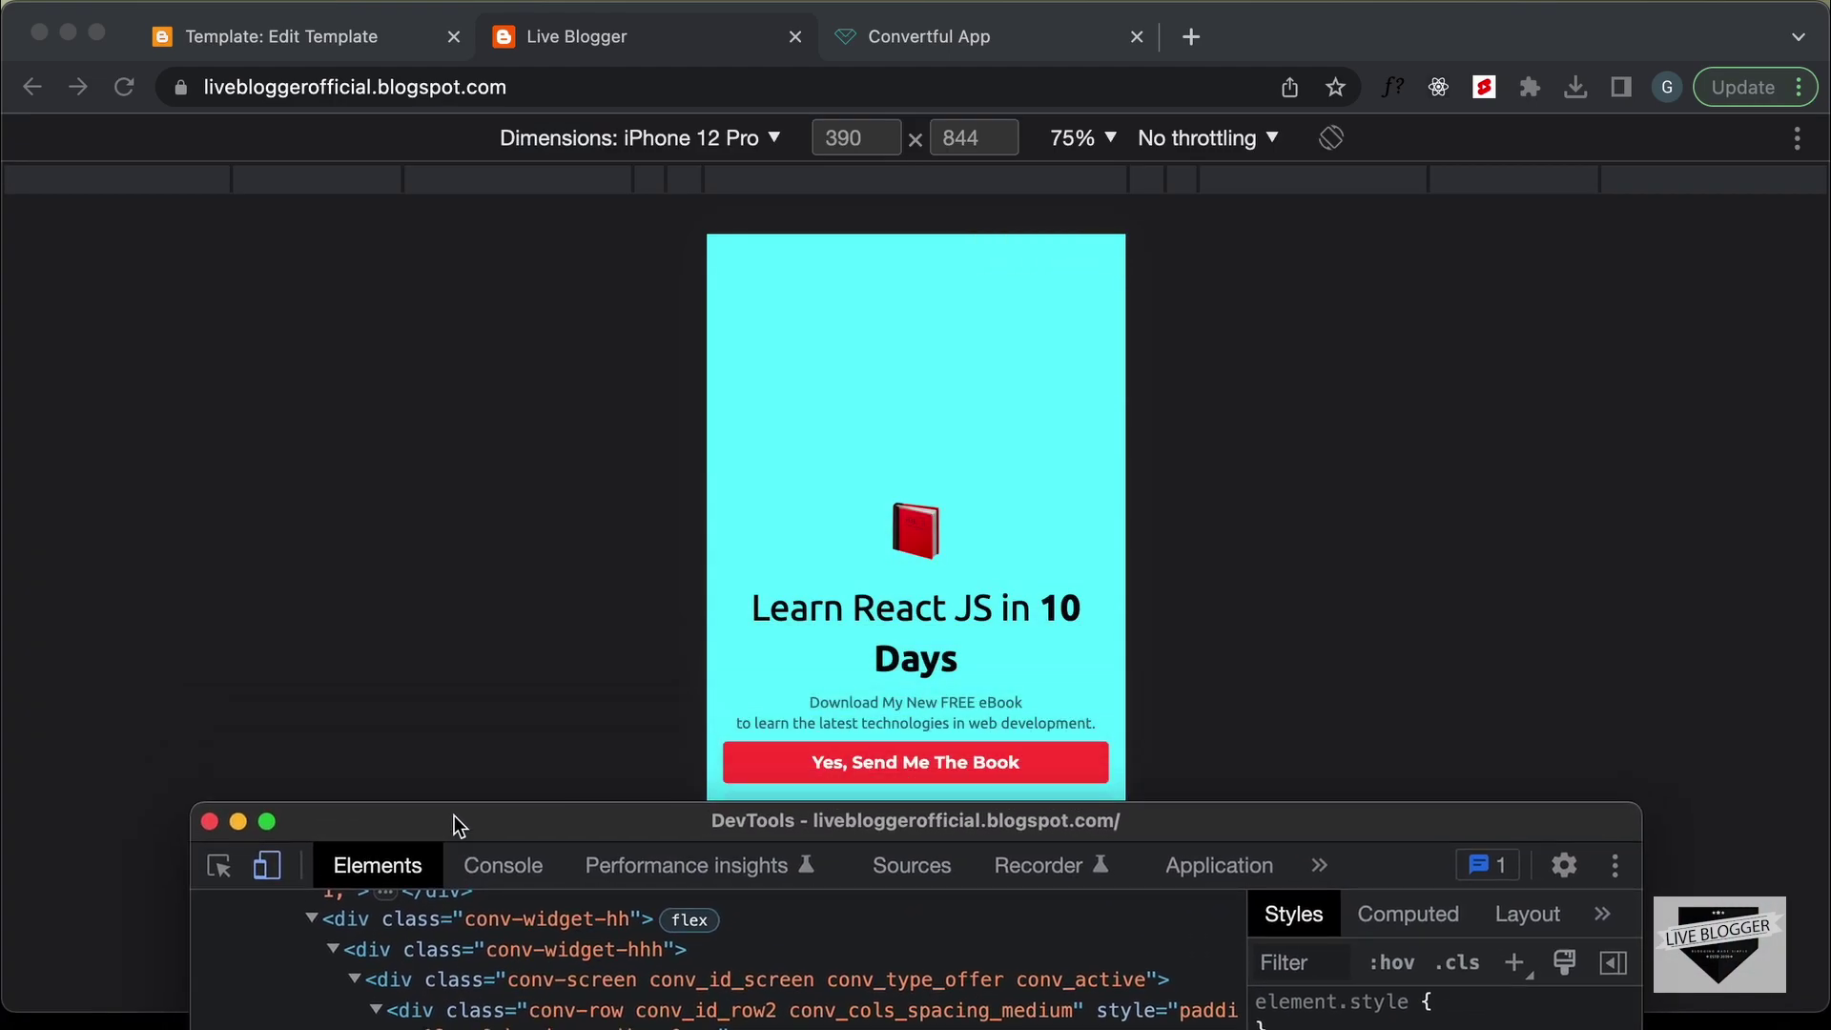
left_click(452, 431)
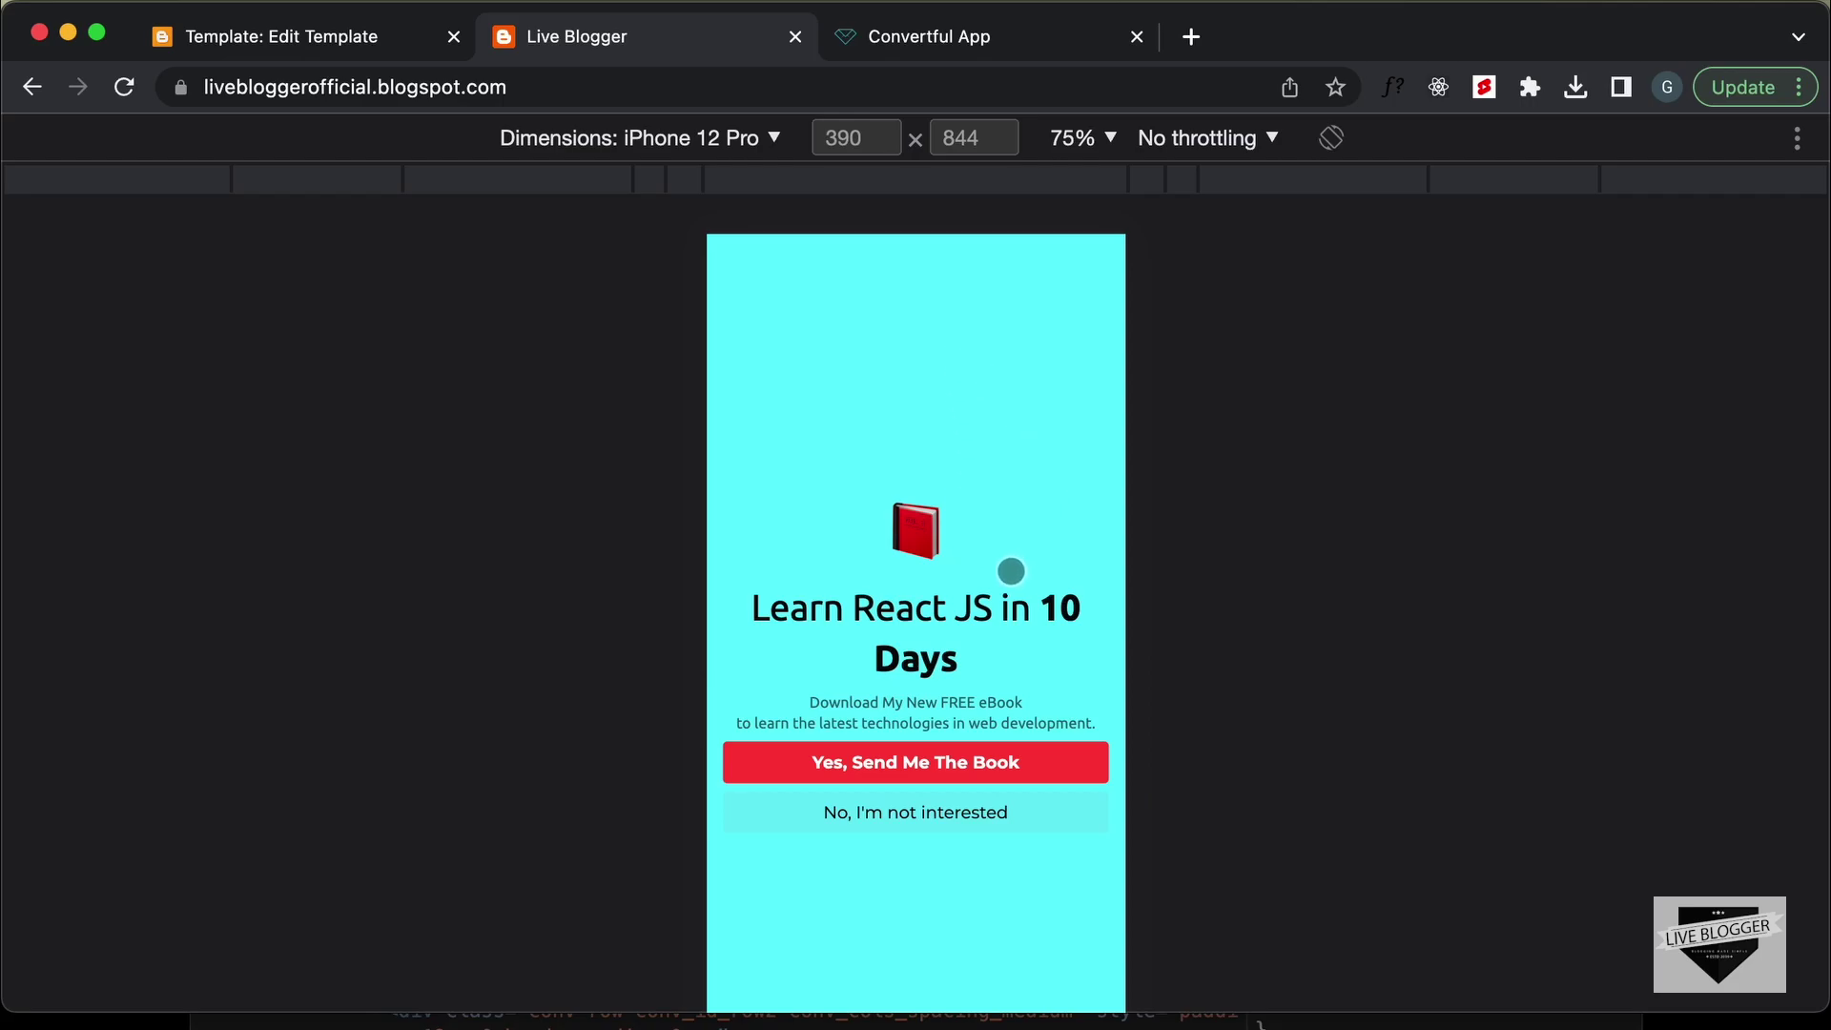
left_click(572, 1018)
left_click(267, 865)
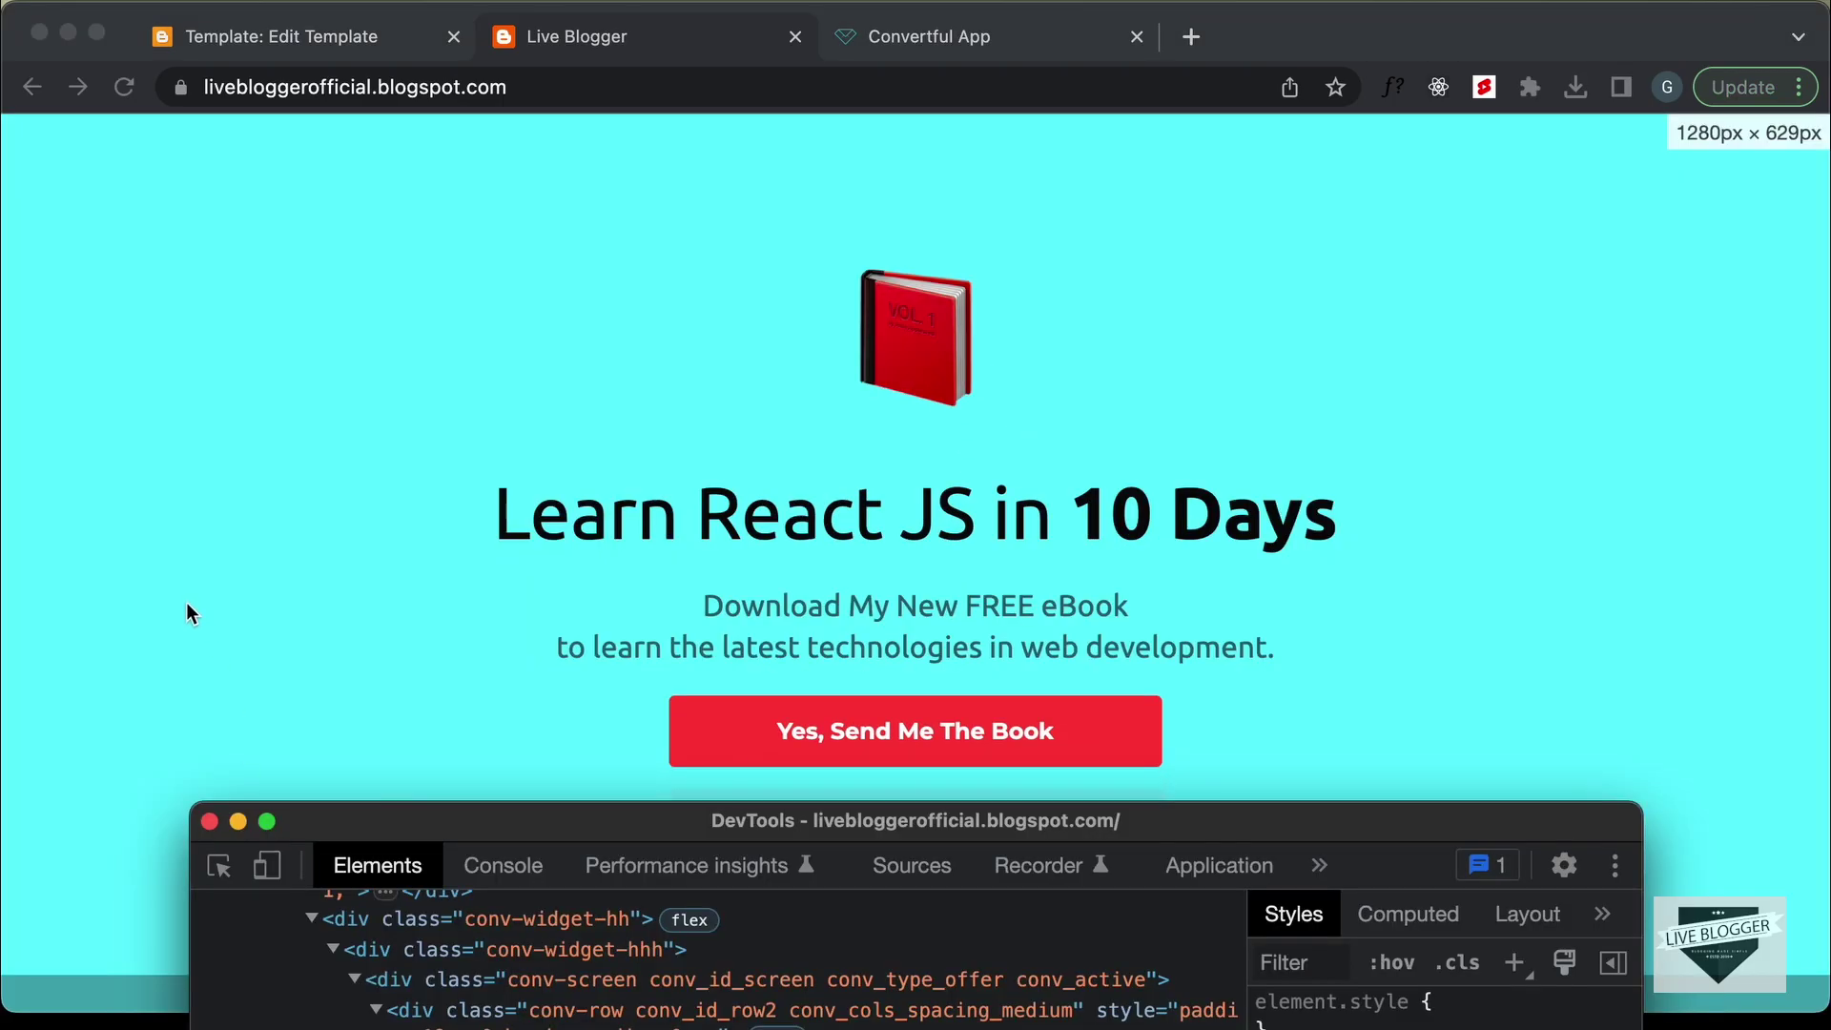
left_click(209, 821)
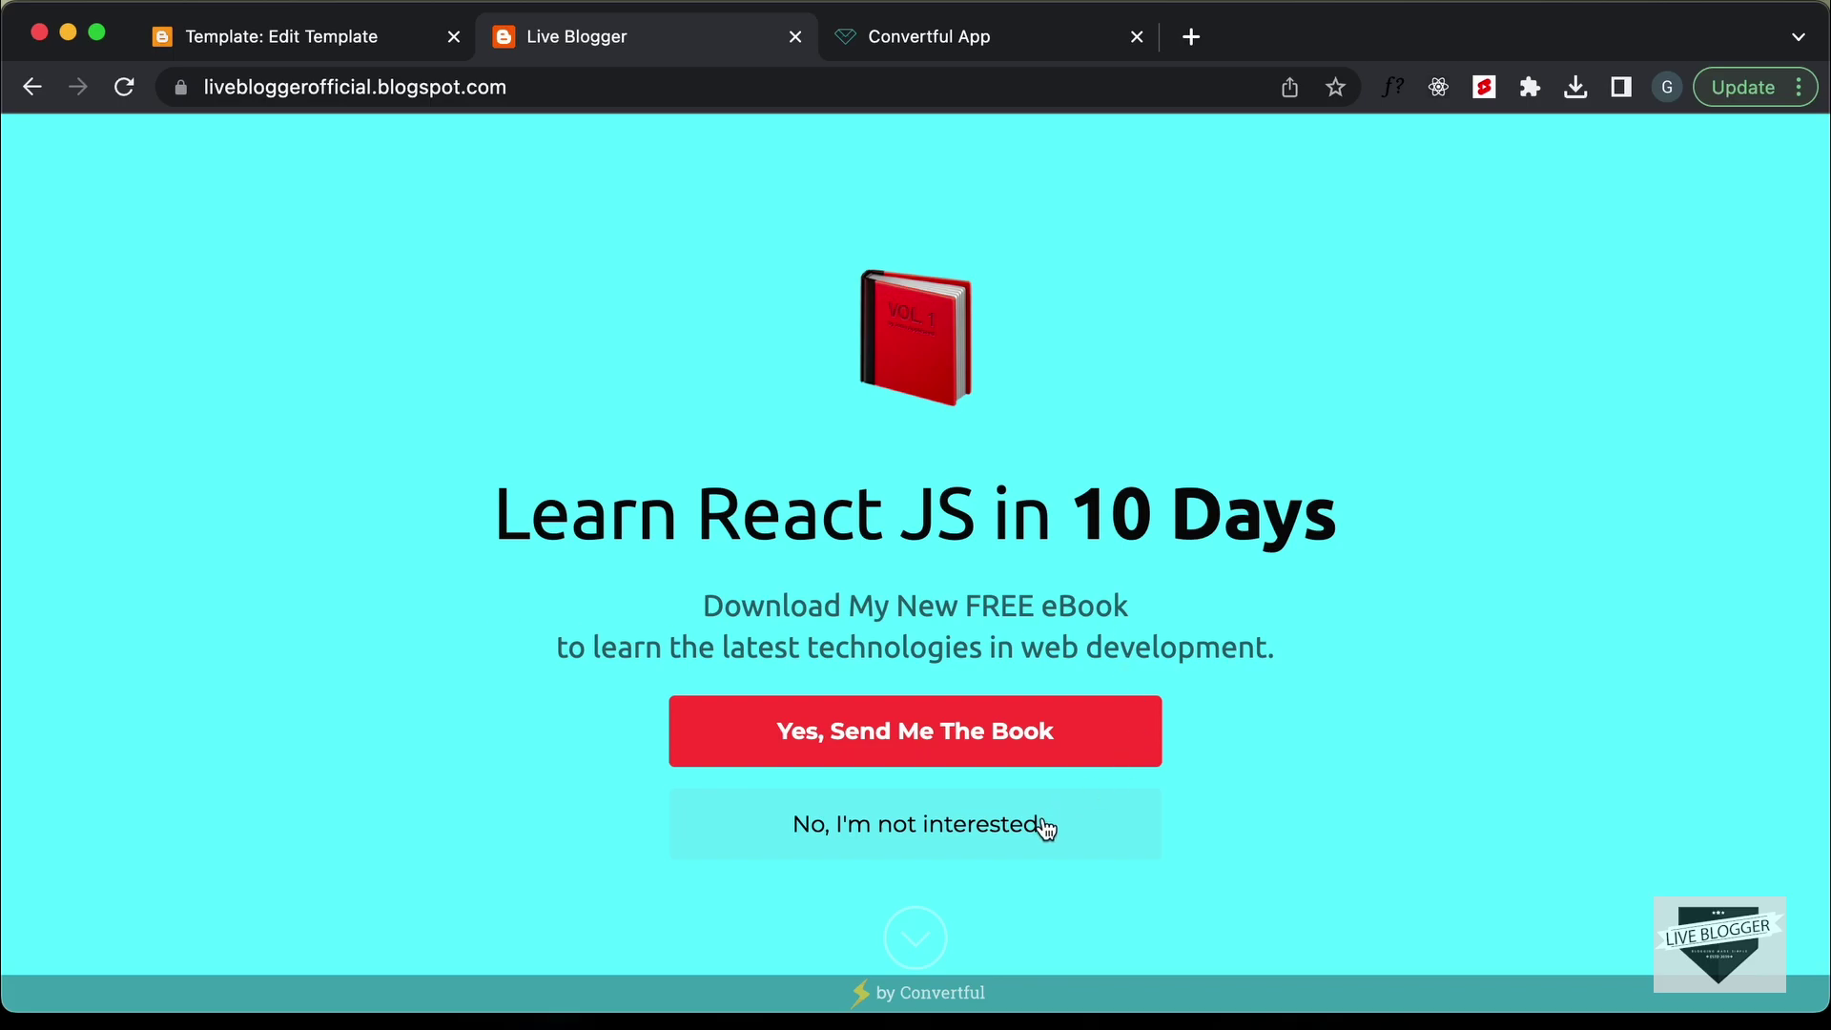
- Decline the offer with "No, I'm not interested" and reload the blog to test whether the welcome screen reappears
left_click(1047, 826)
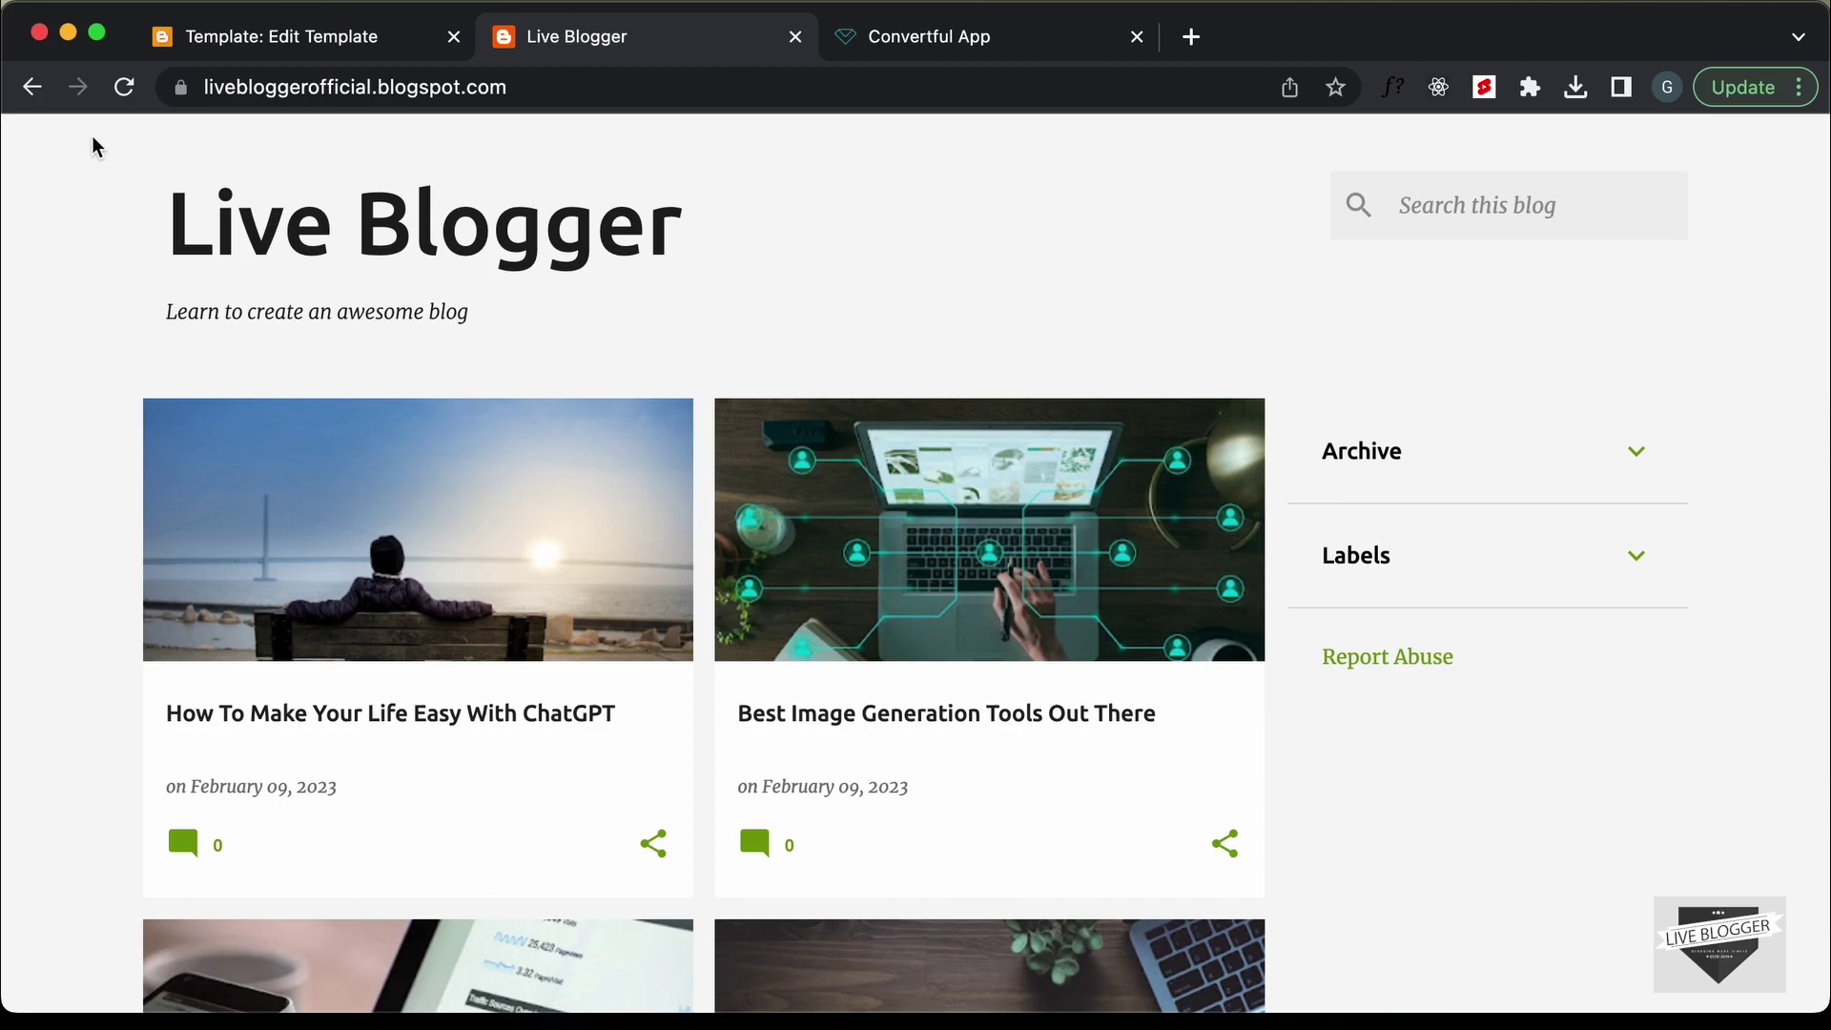
left_click(123, 89)
scroll(51, 459, "down", 15)
scroll(50, 459, "up", 15)
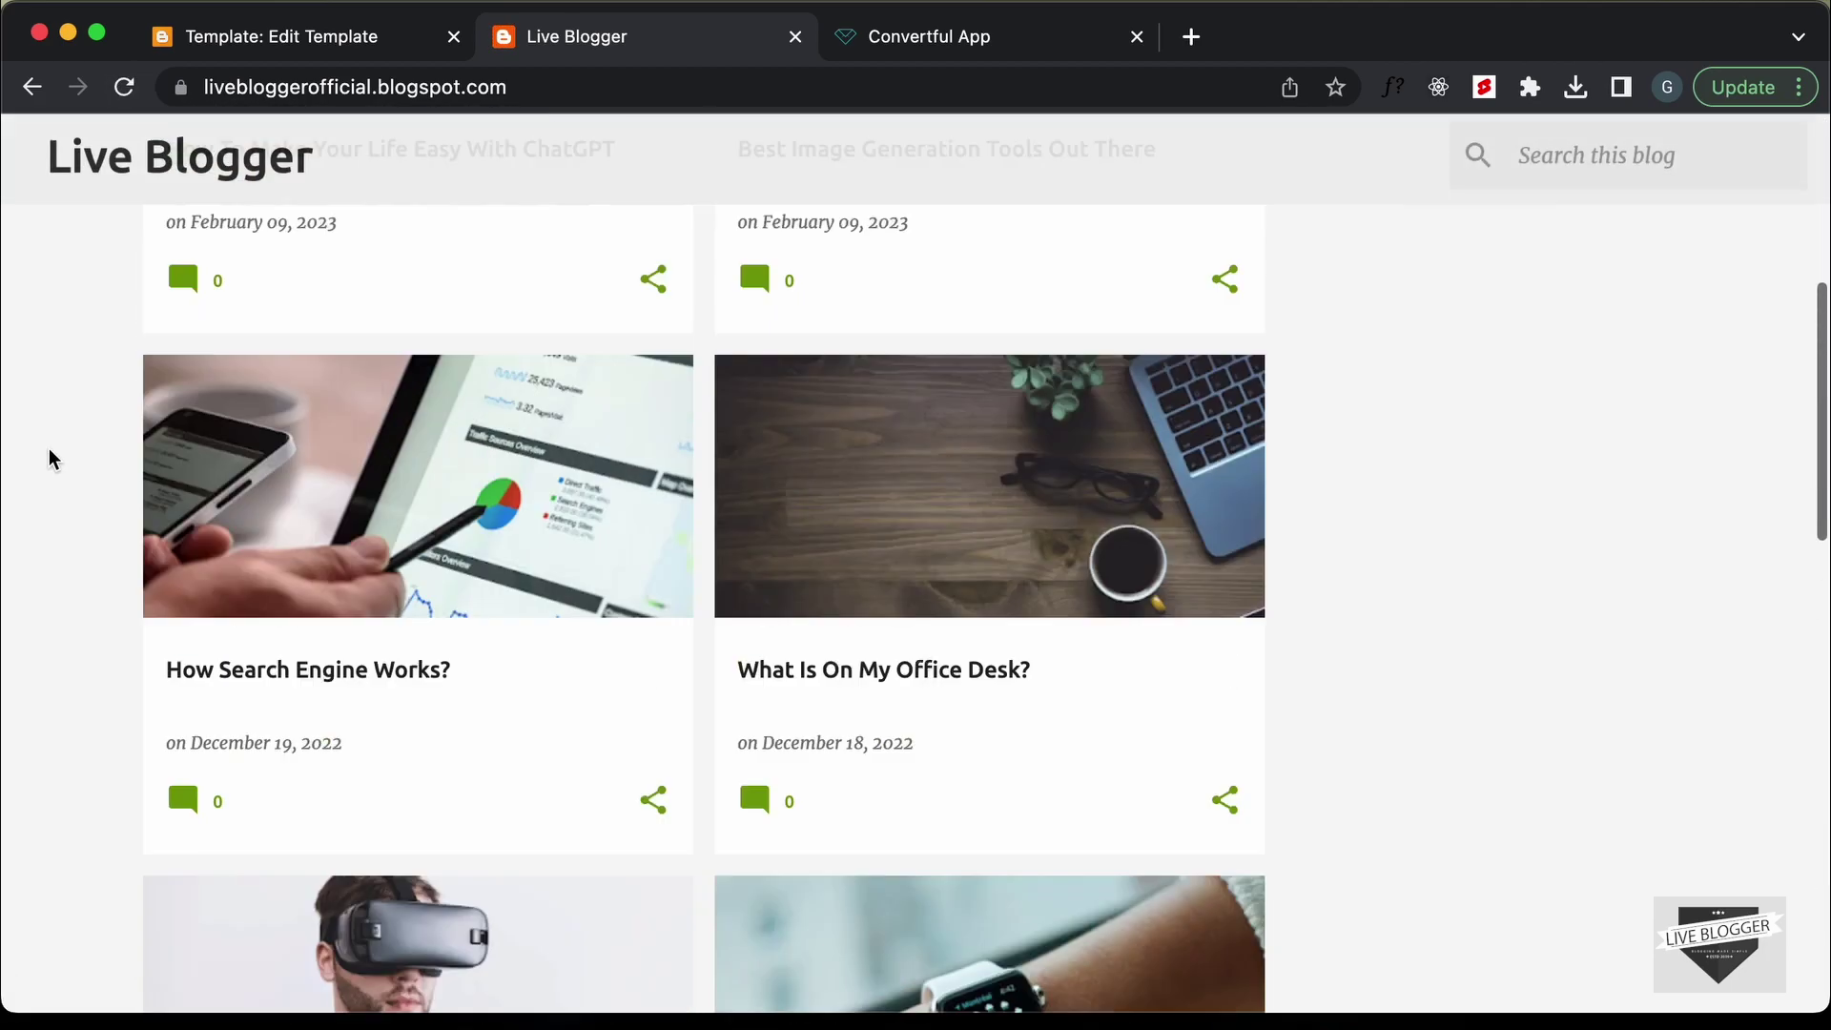
- Disable the submitted, closed and shown "Don't Show If" rules of the Welcome Screen Main widget in Convertful and save the changes
left_click(1006, 56)
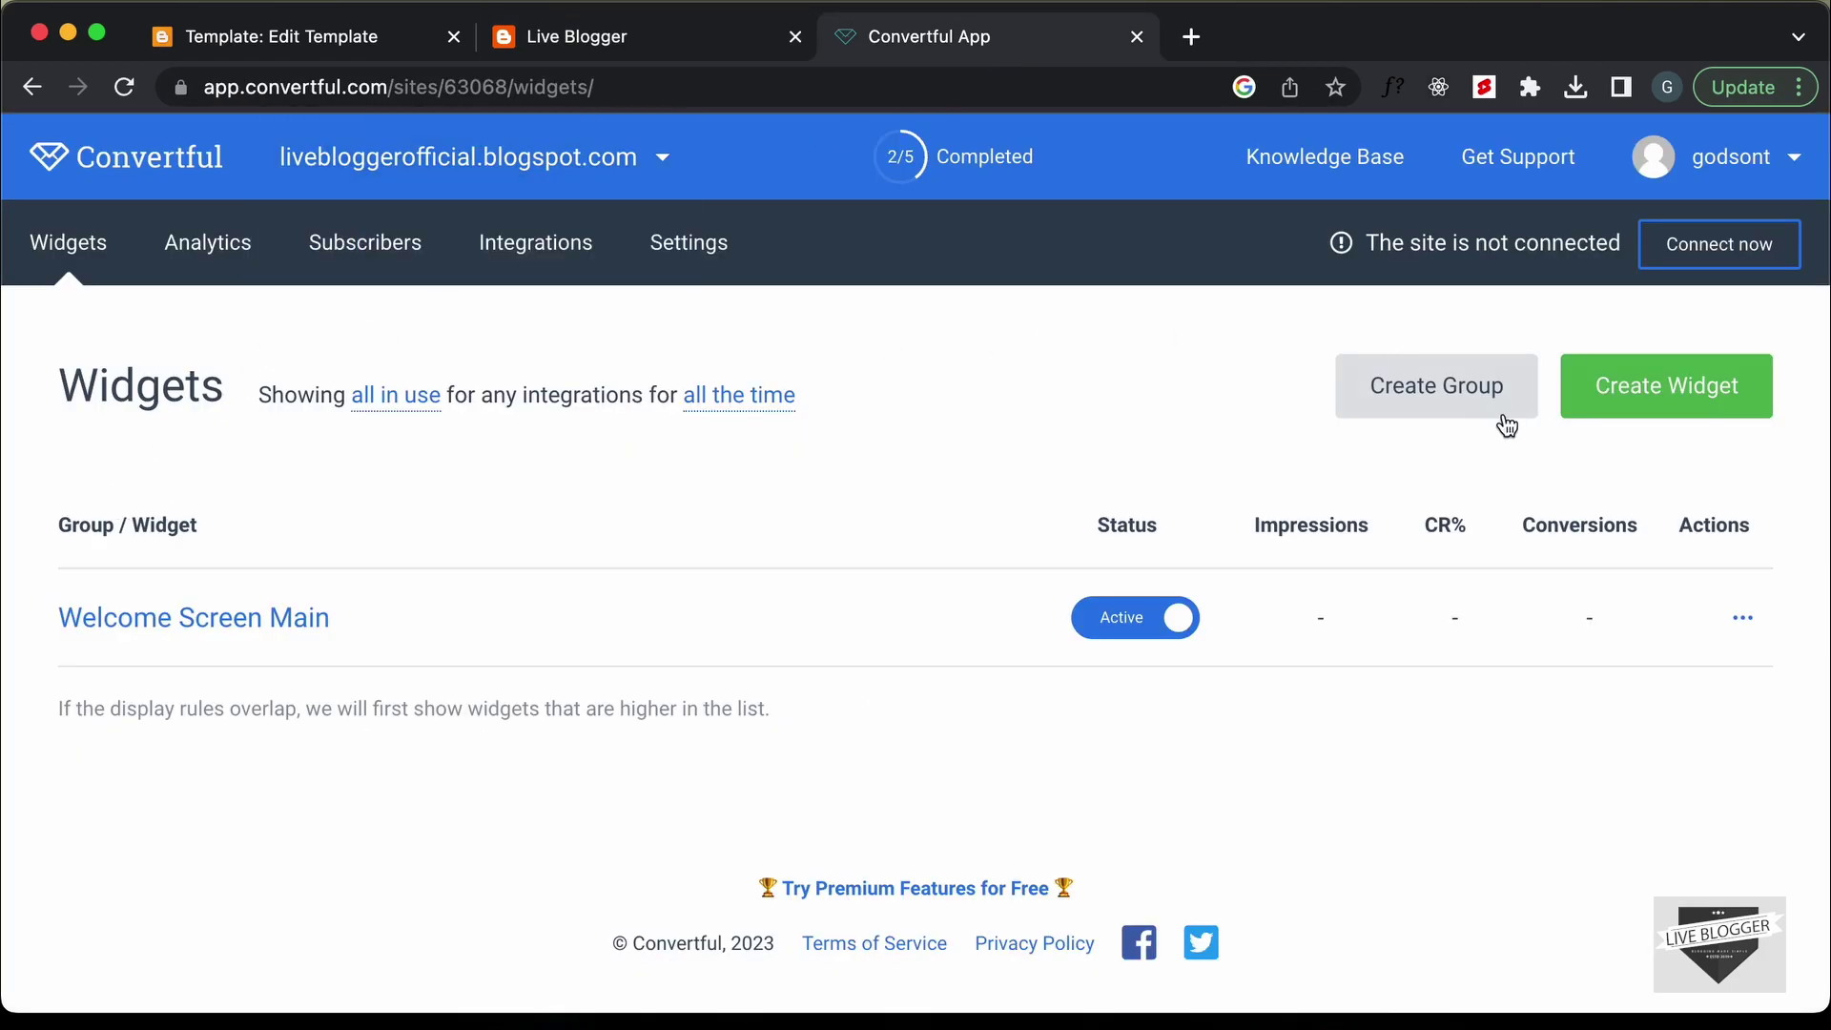
left_click(233, 622)
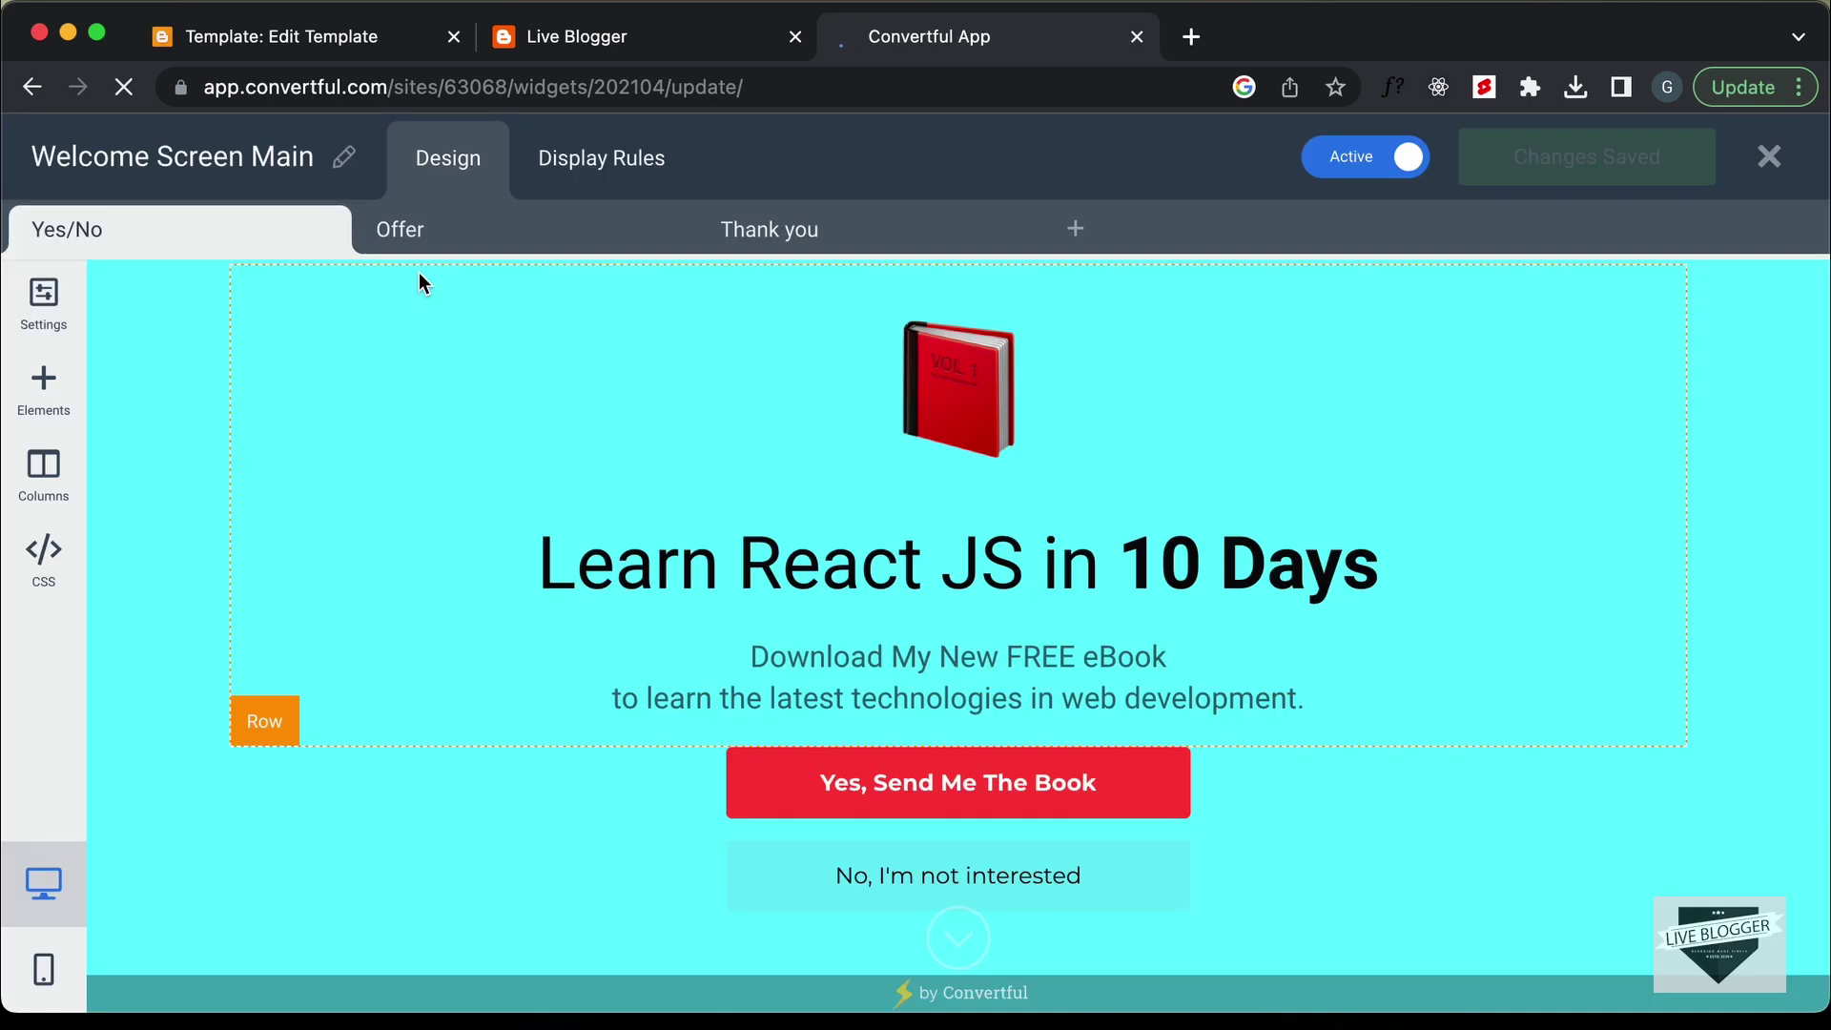
left_click(599, 173)
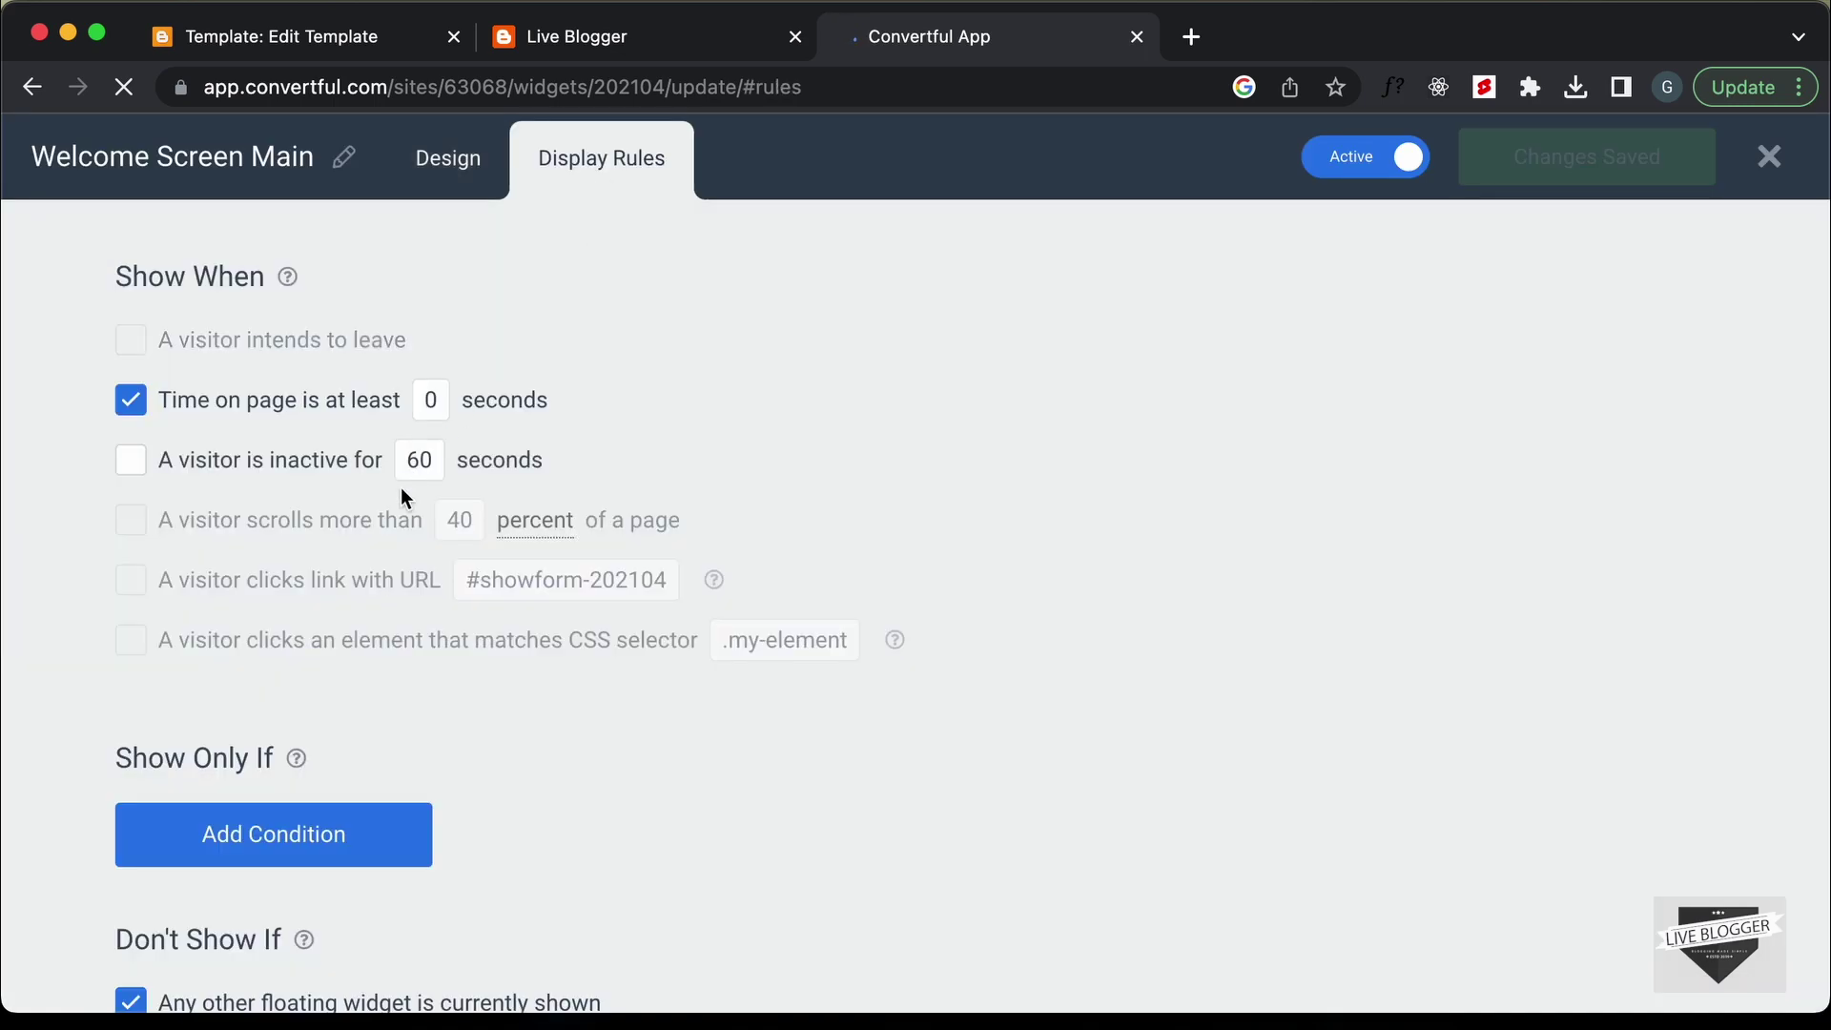
scroll(400, 495, "down", 5)
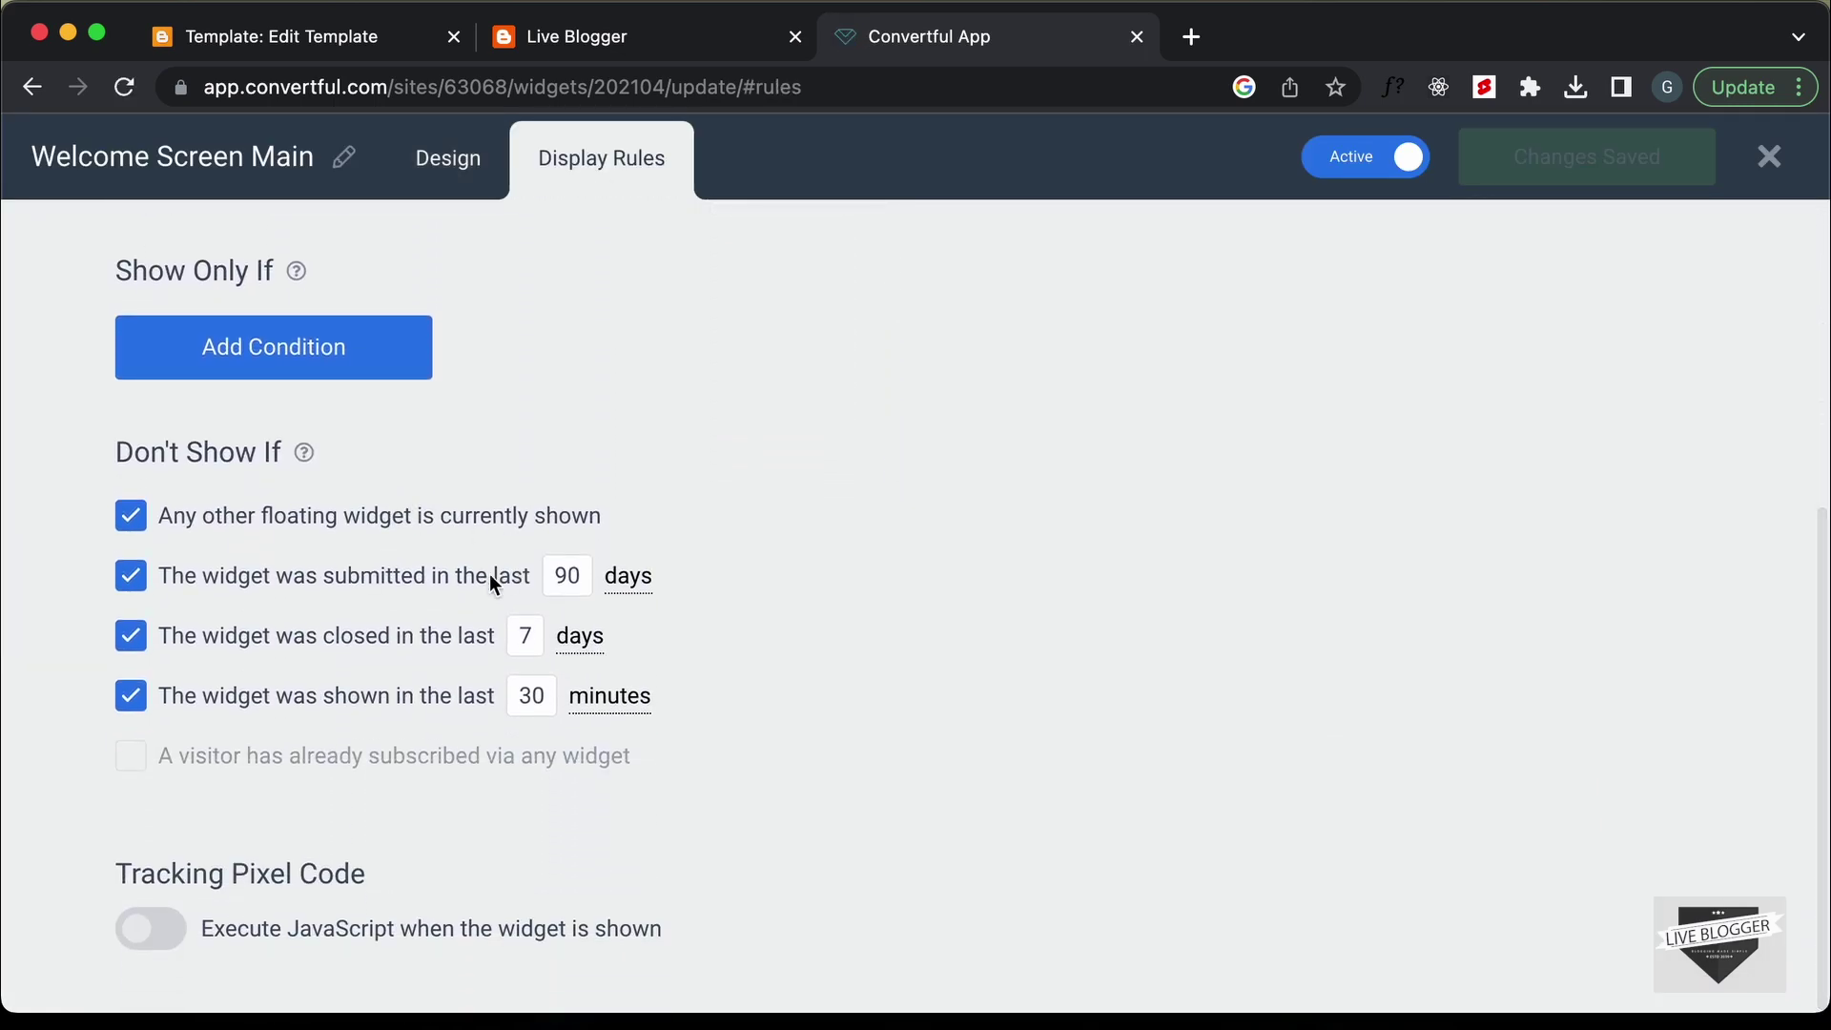
left_click(580, 636)
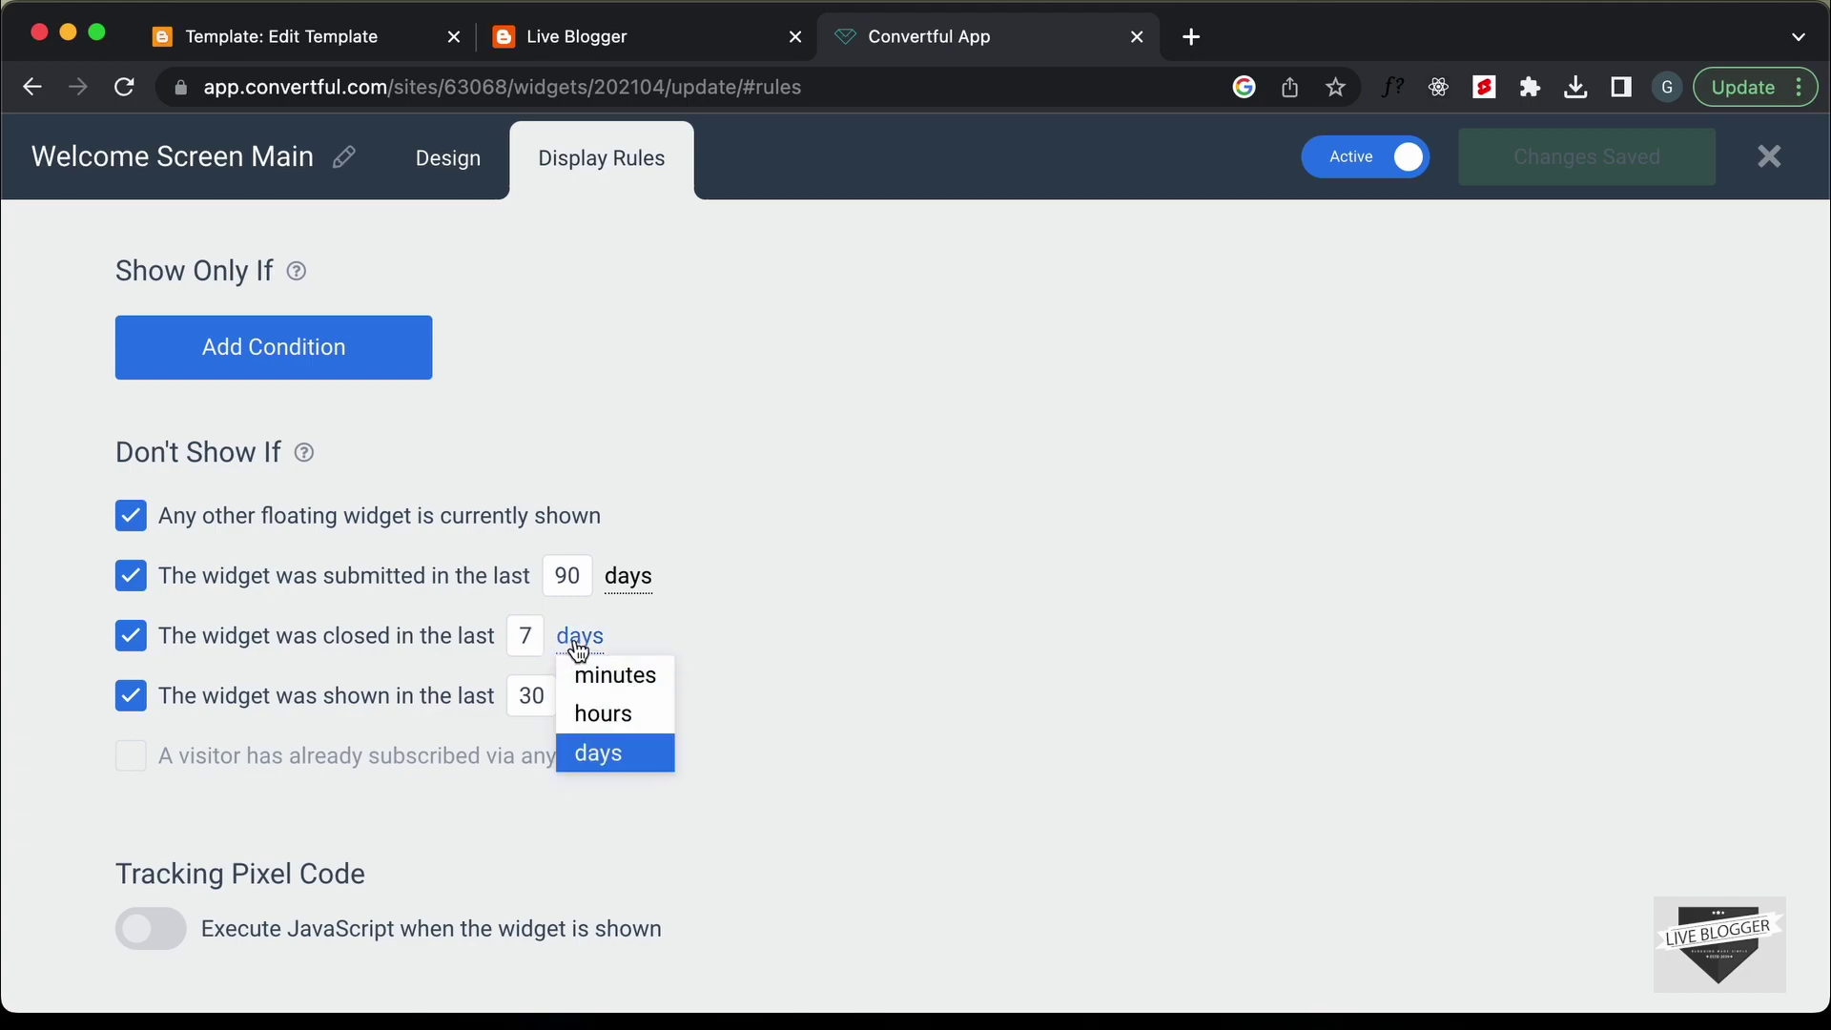
left_click(130, 576)
left_click(130, 636)
left_click(131, 696)
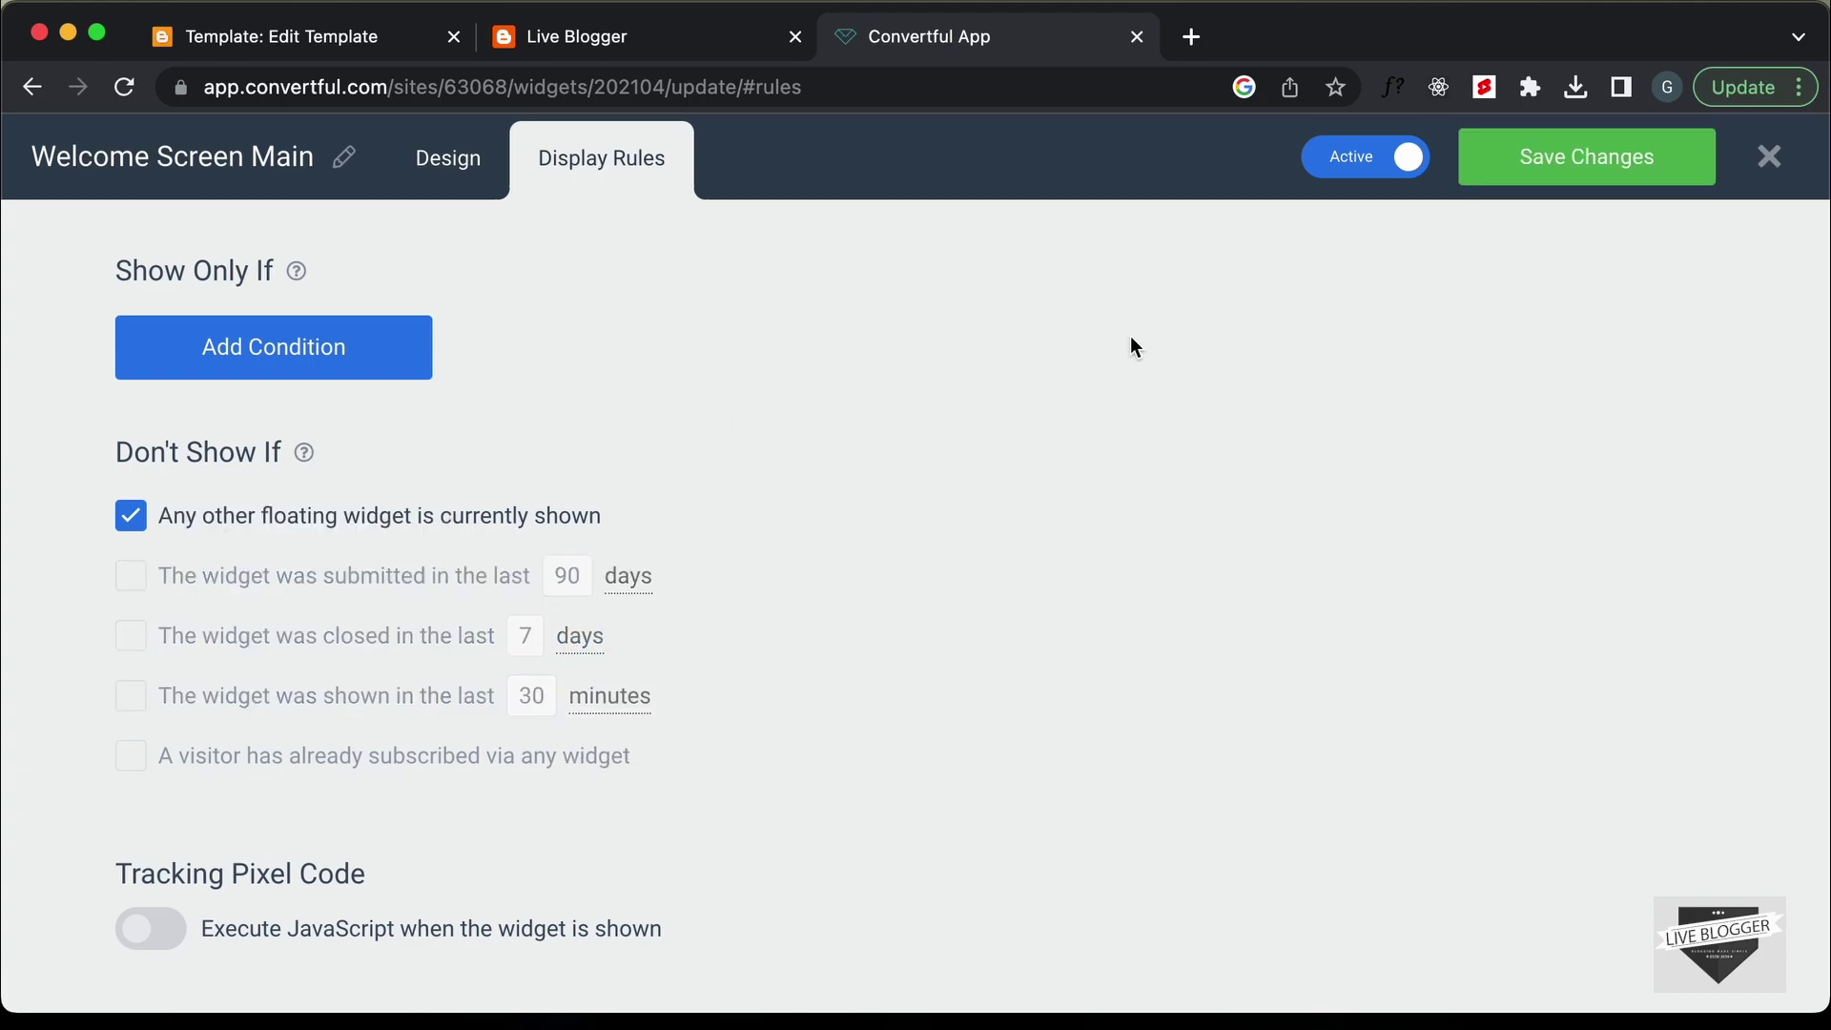
left_click(1535, 157)
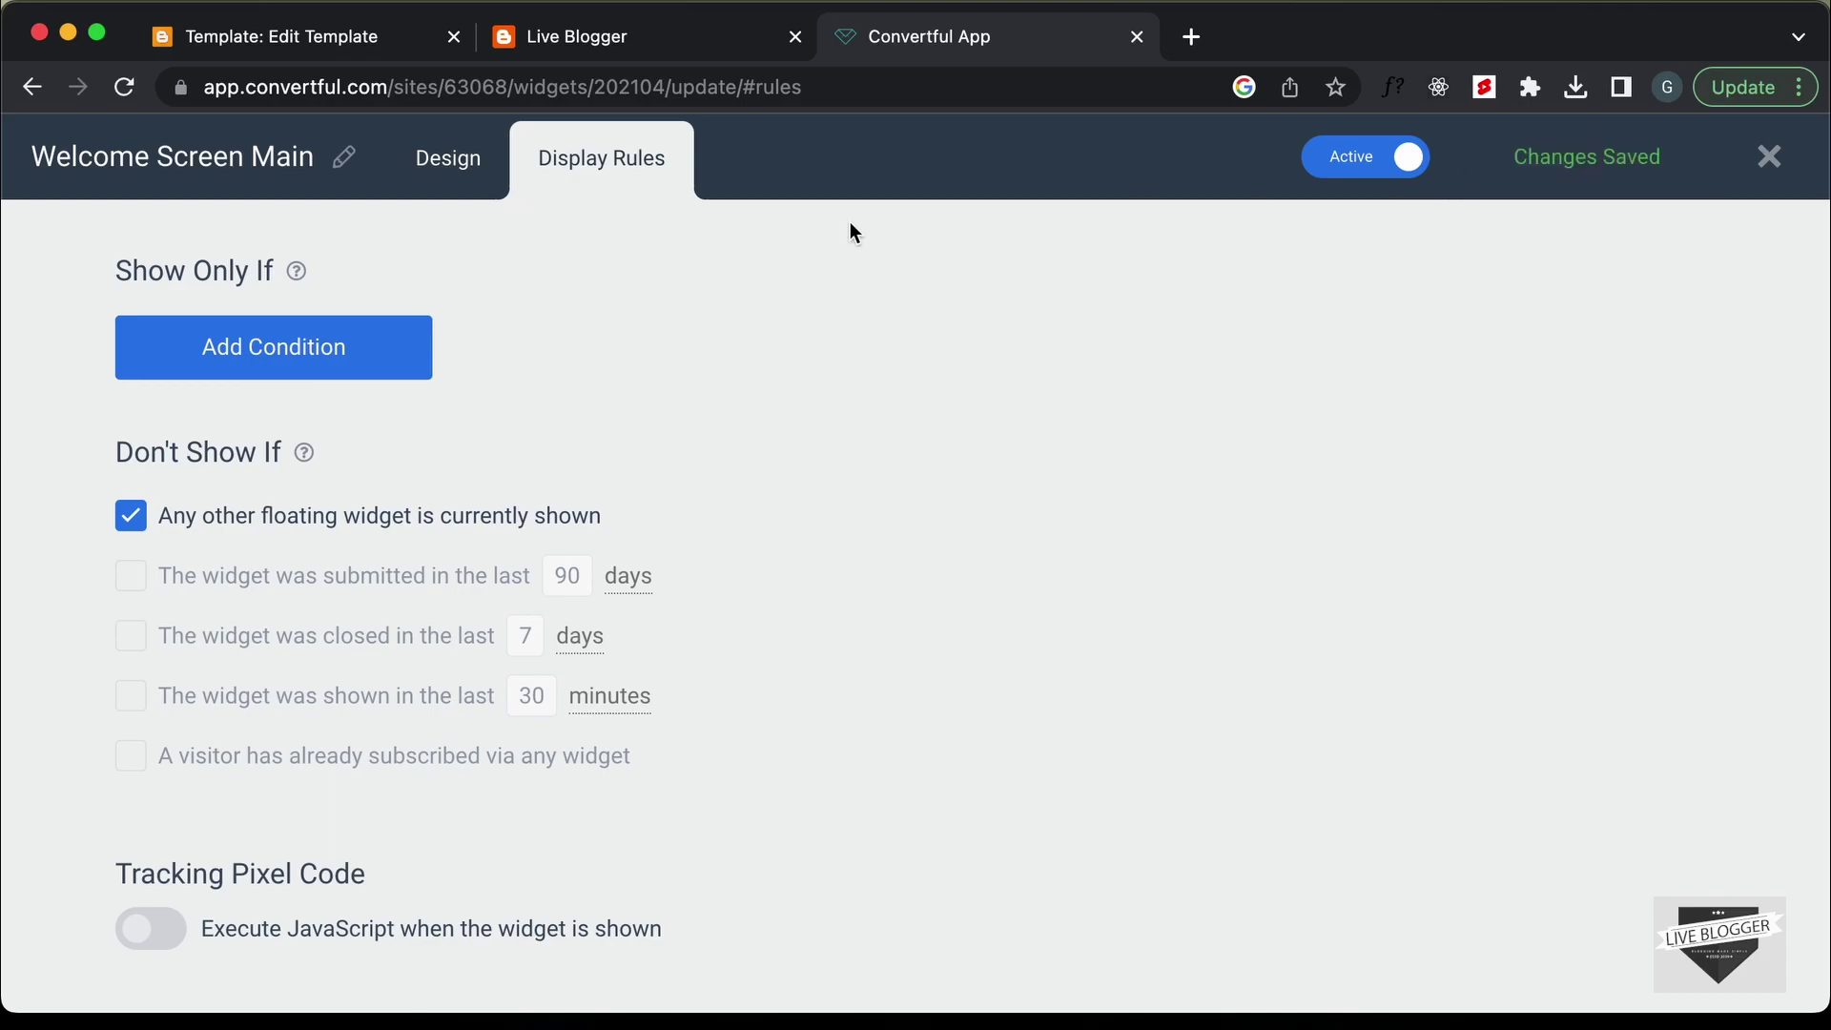
- Reload the live blog and accept the welcome screen's offer with "Yes, Send Me The Book"
left_click(603, 40)
left_click(123, 87)
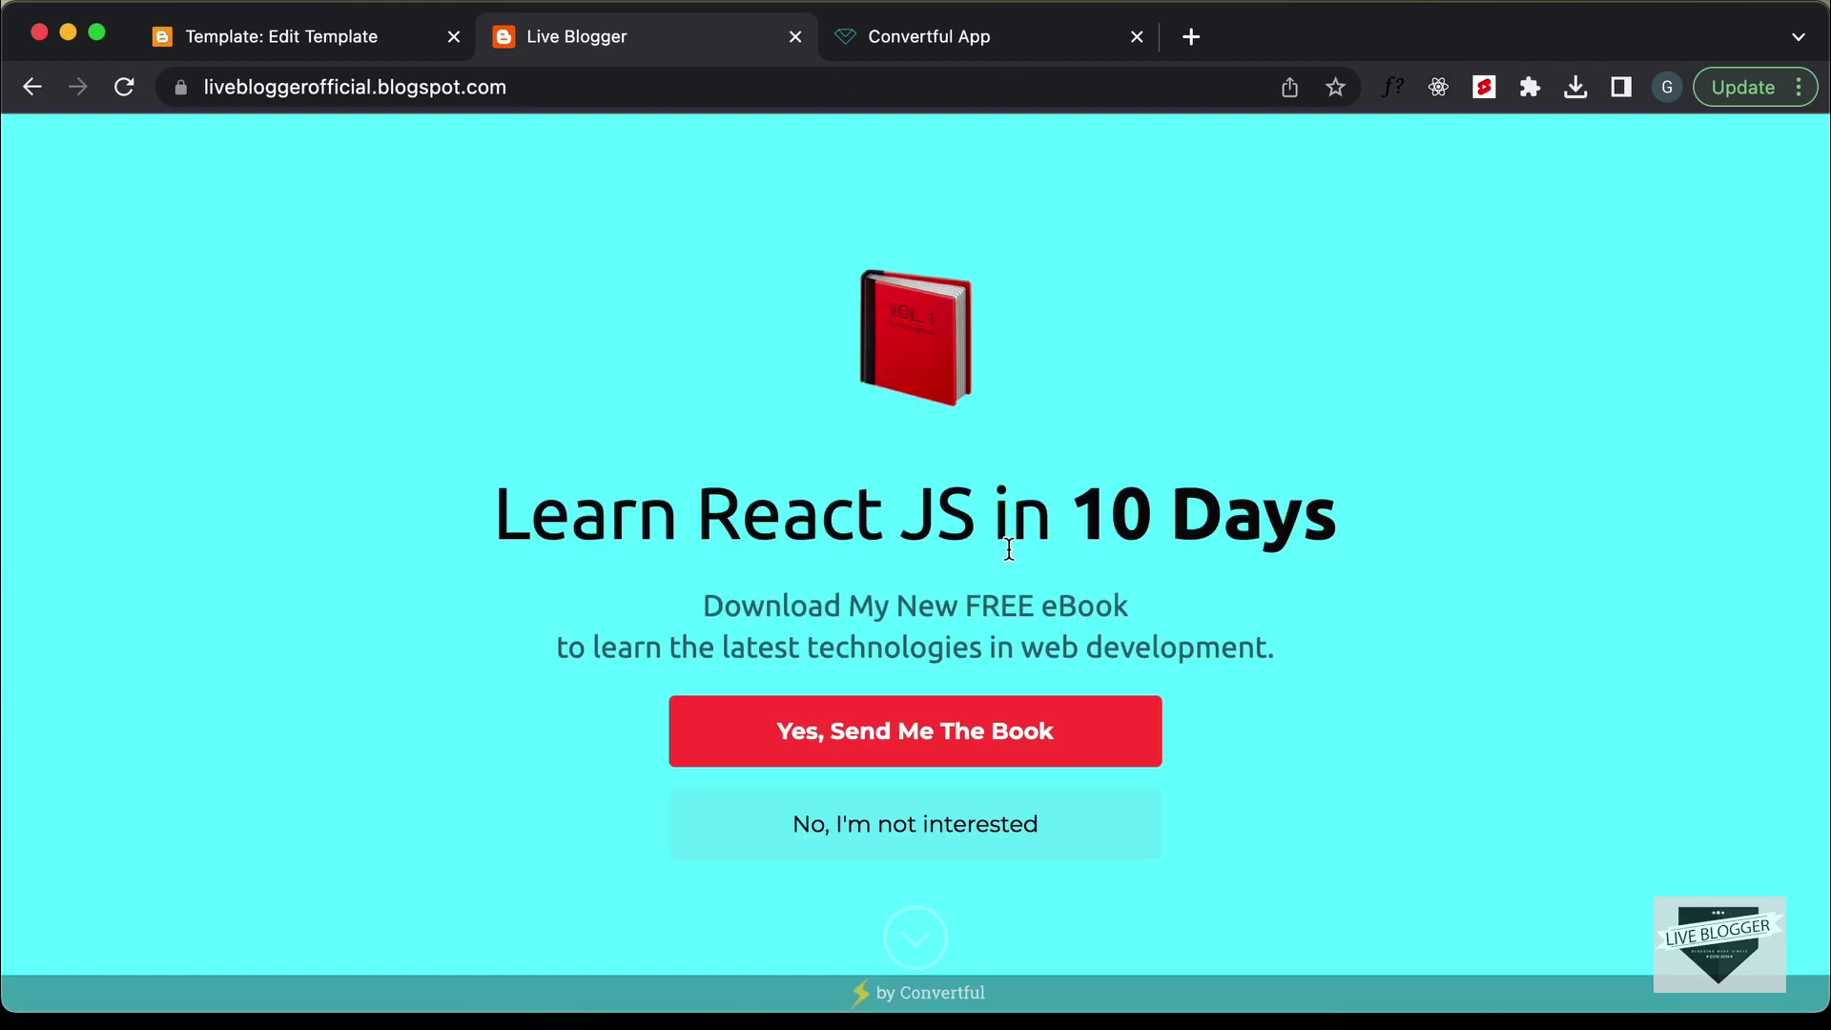
left_click(919, 730)
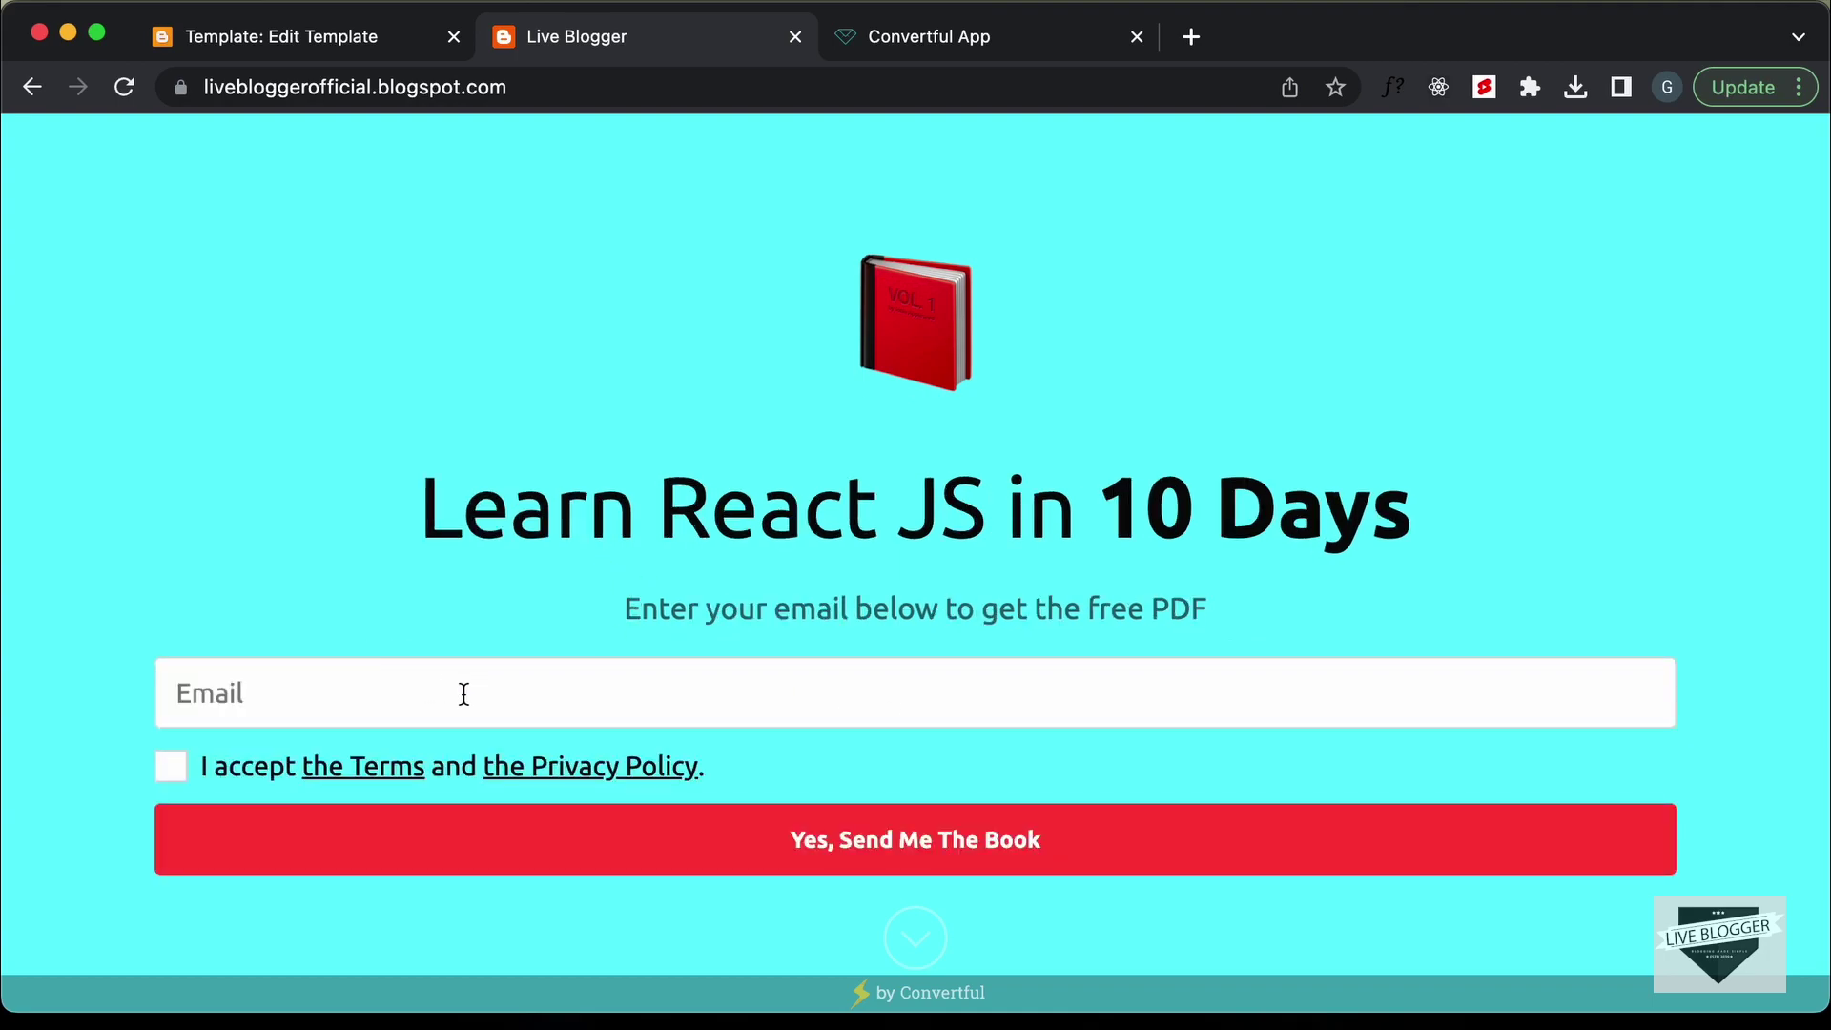
- Submit the opt-in form with a test email address and the terms accepted, and try the "Download the File" button
left_click(465, 696)
type("test@email.com")
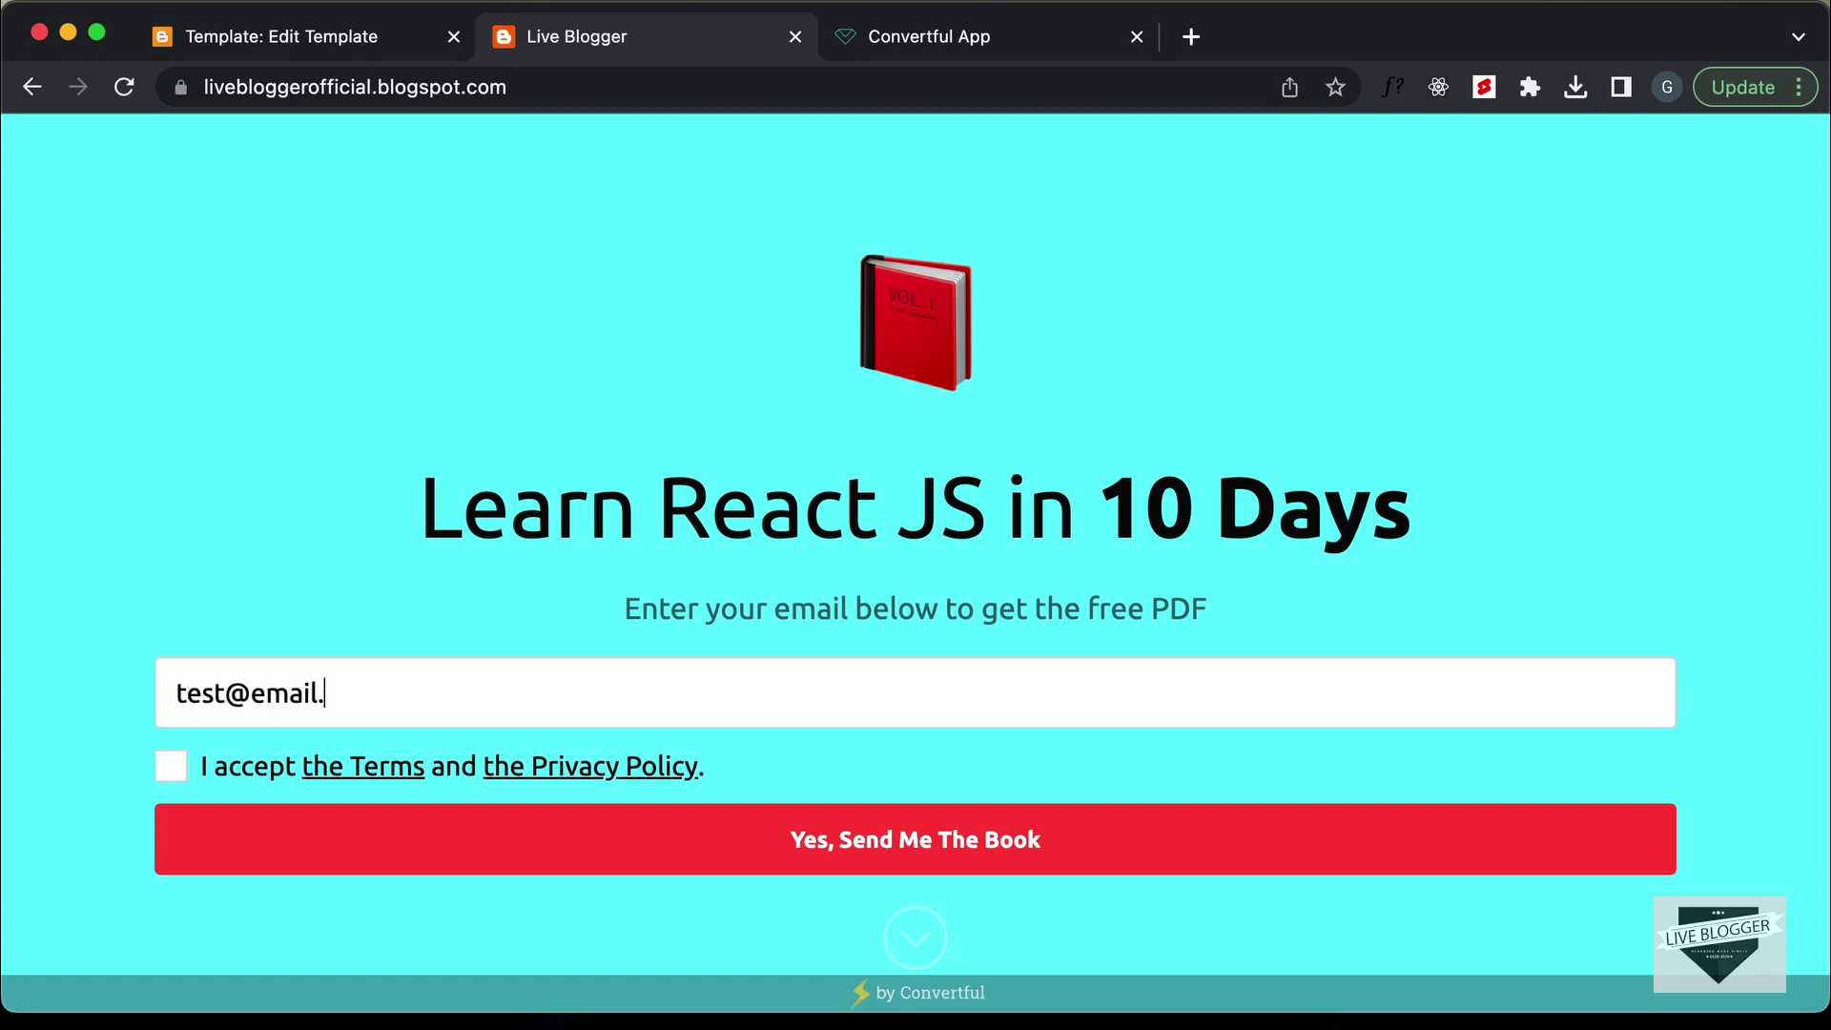
left_click(894, 841)
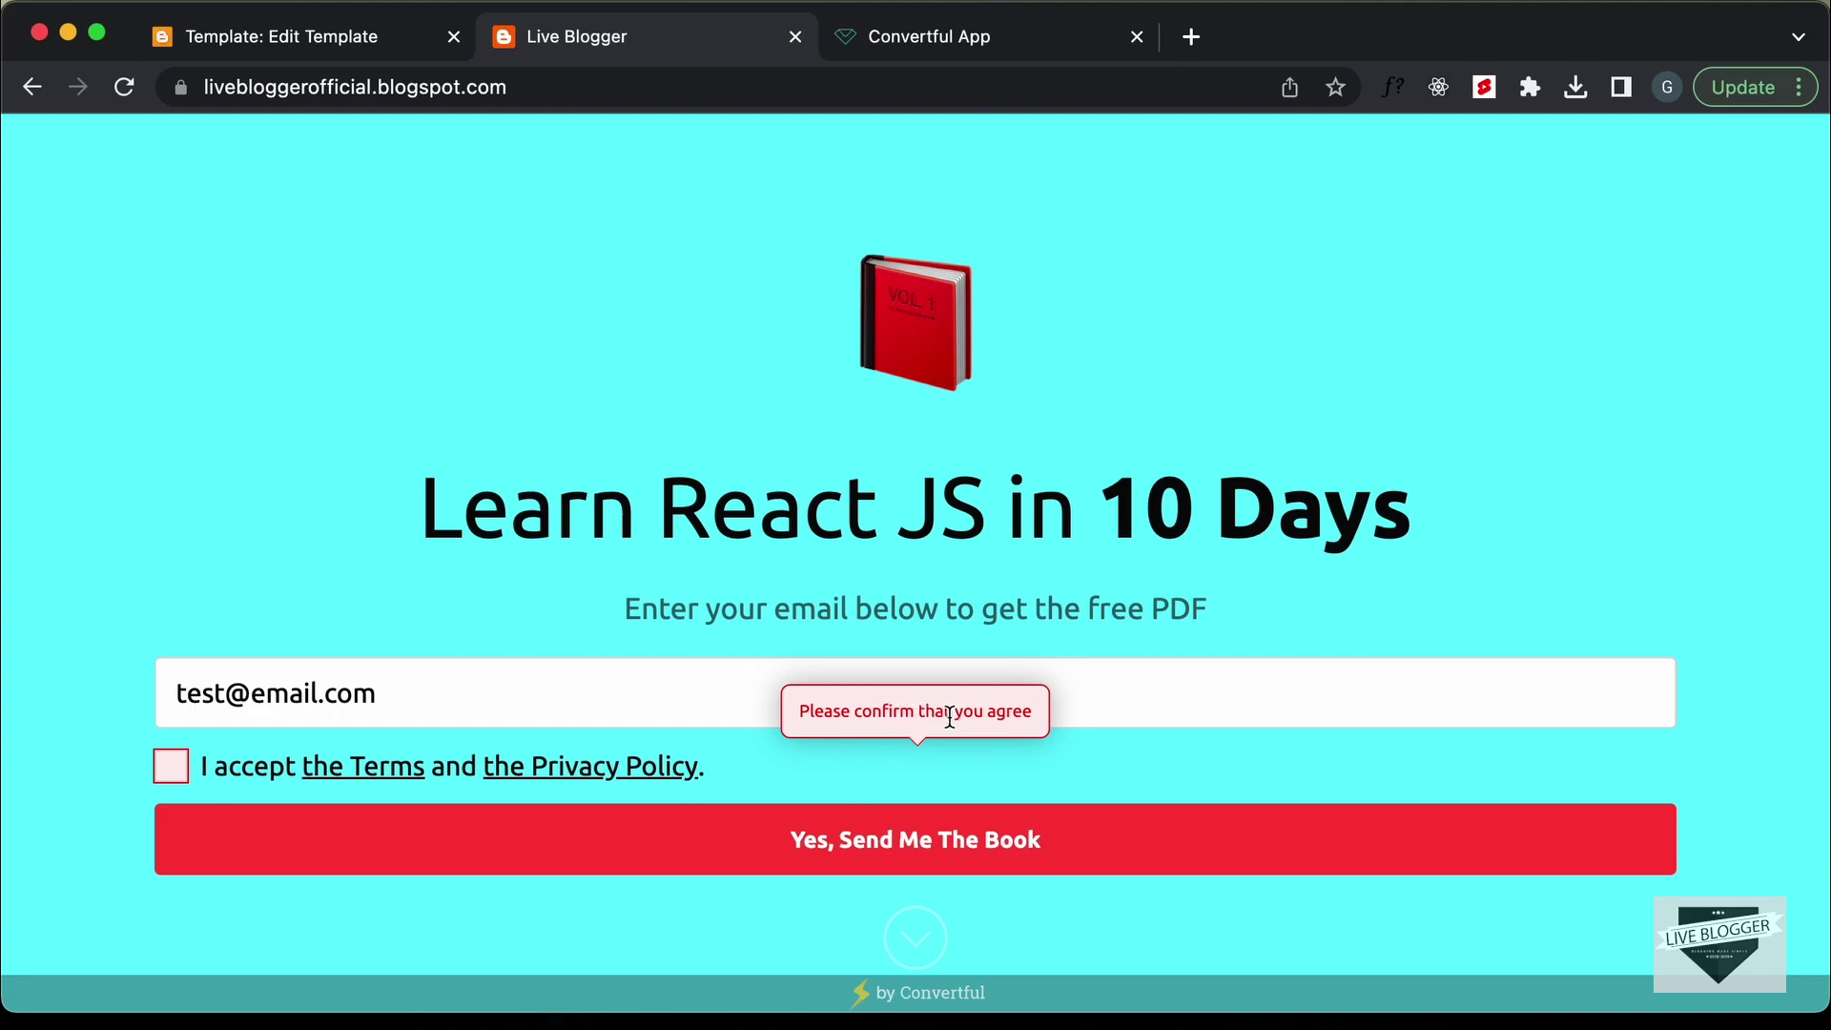
left_click(168, 777)
left_click(1002, 839)
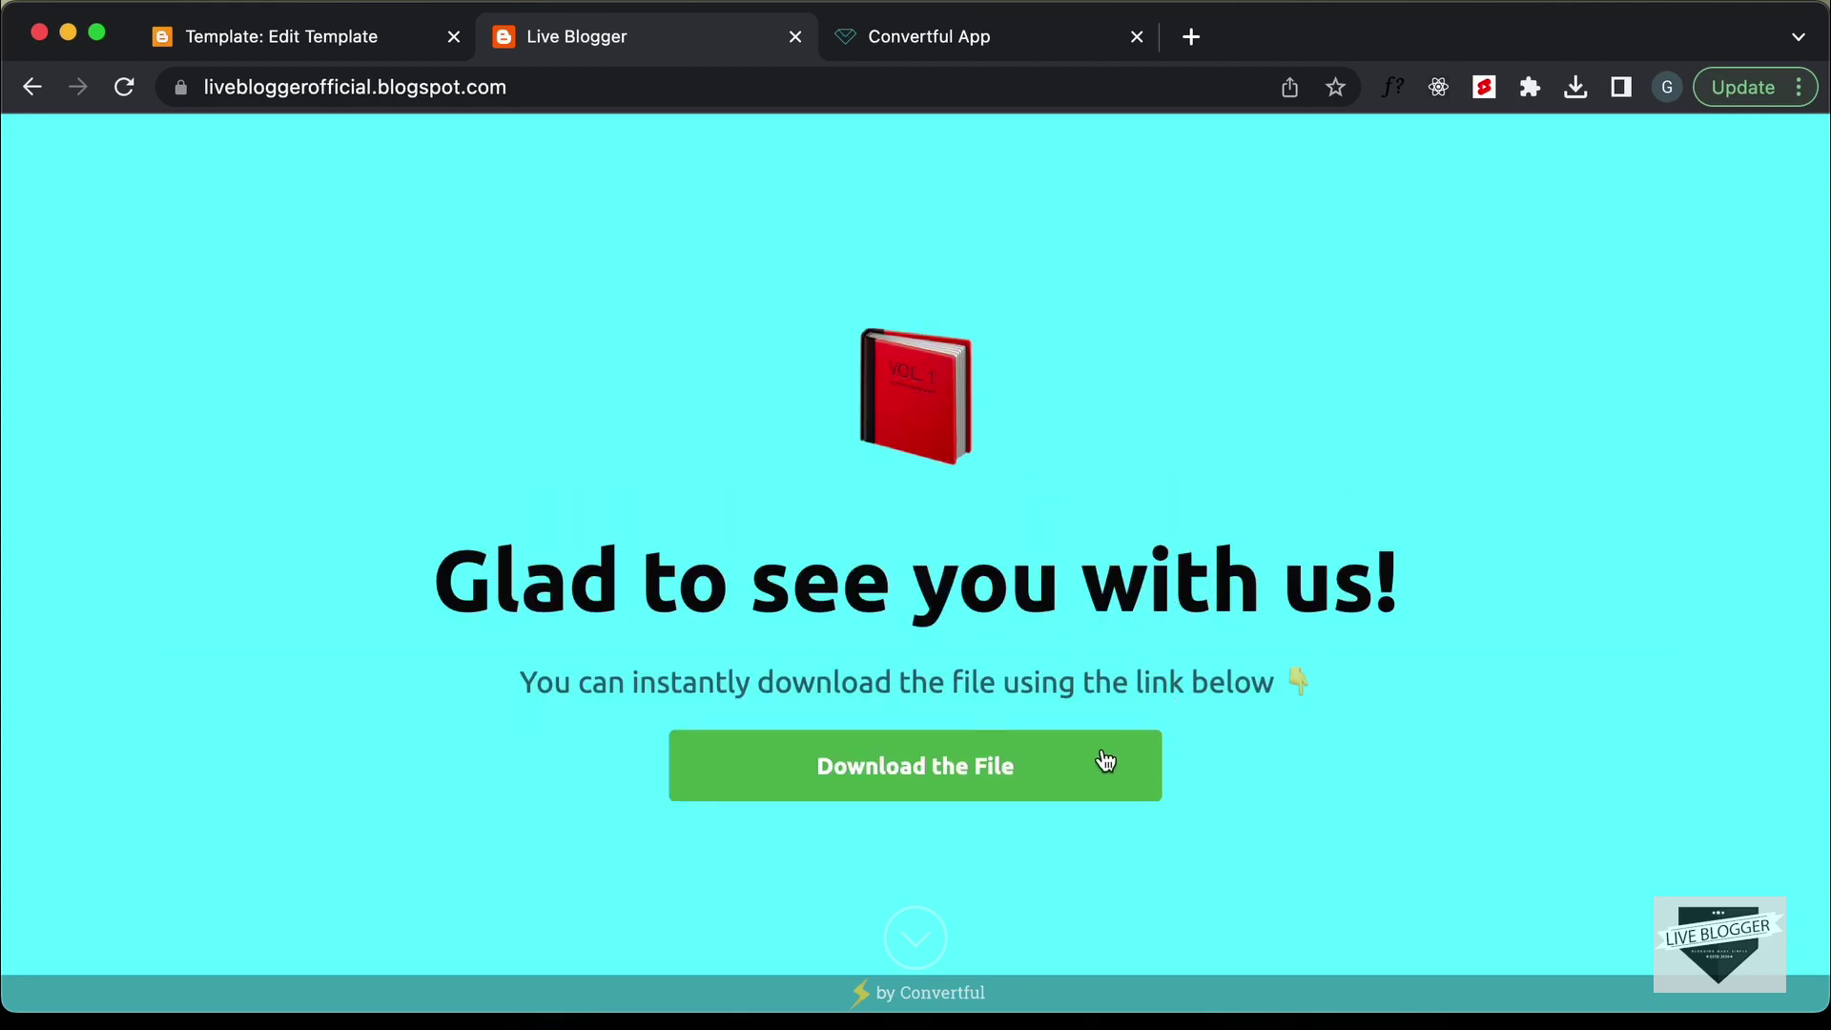
left_click(1004, 771)
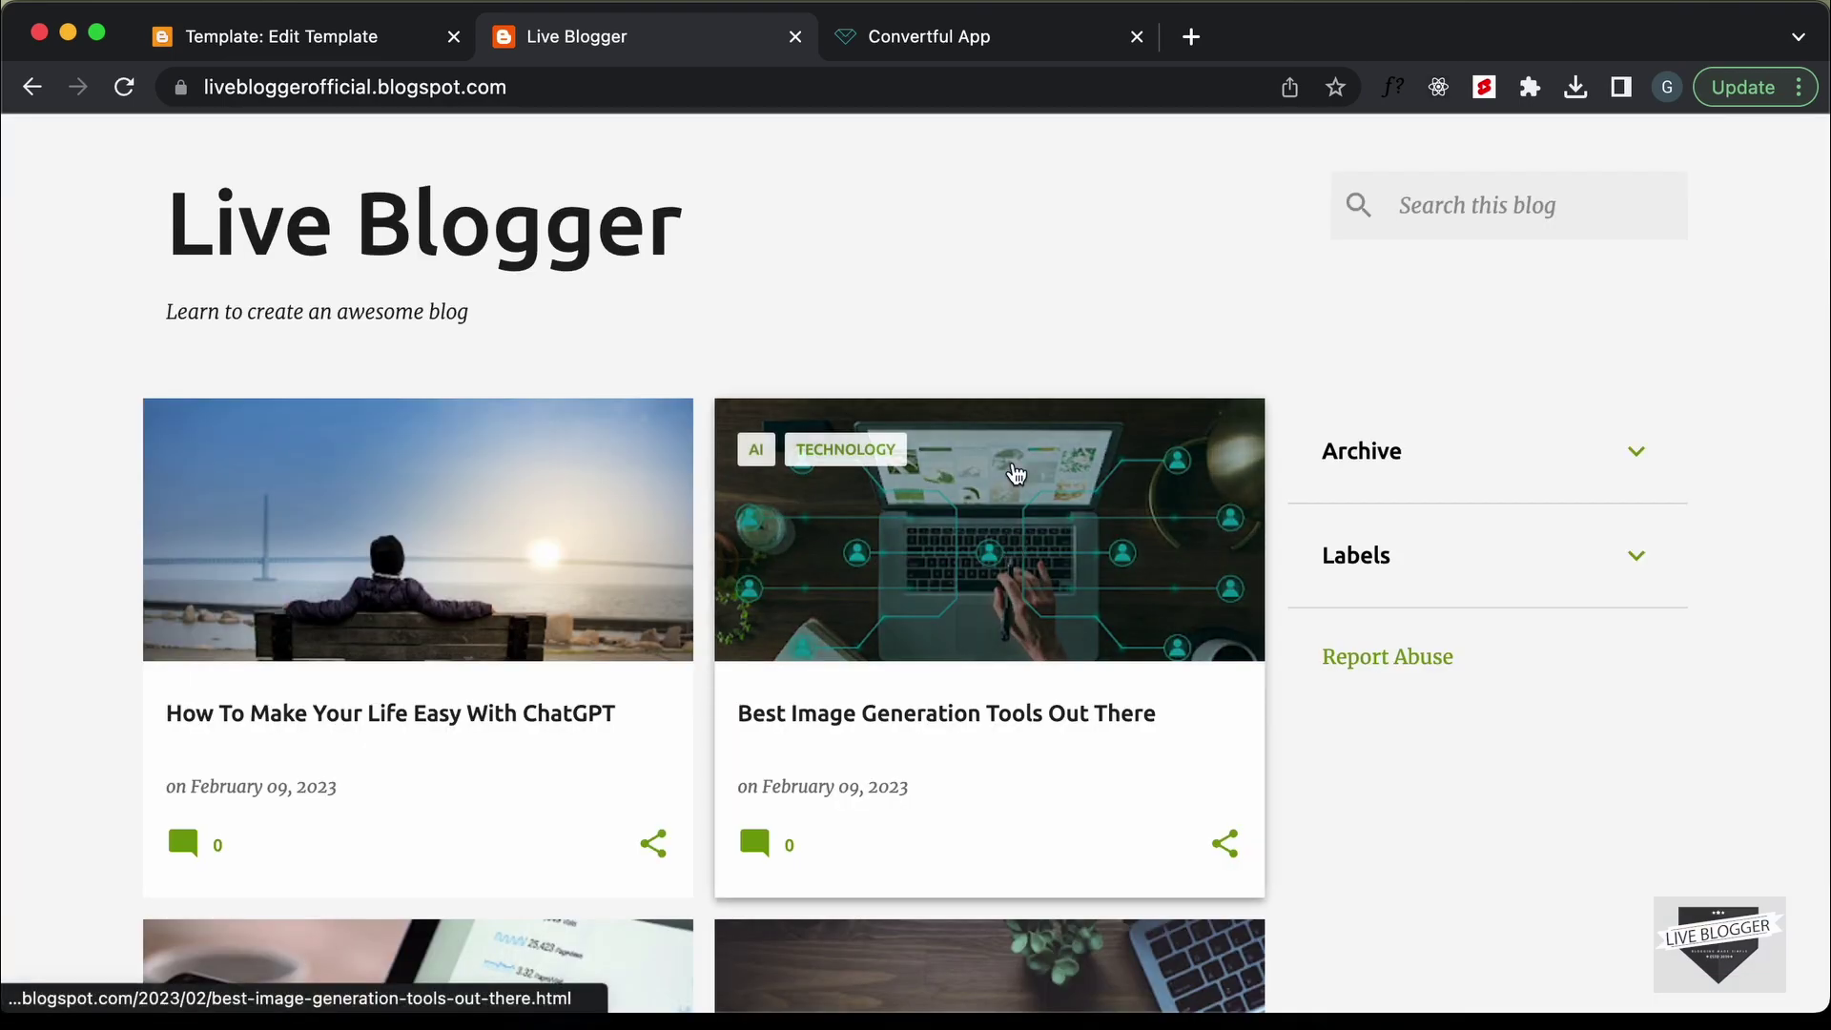
- Return to Convertful and open the link settings of the Thank you page's "Download the File" button
left_click(971, 48)
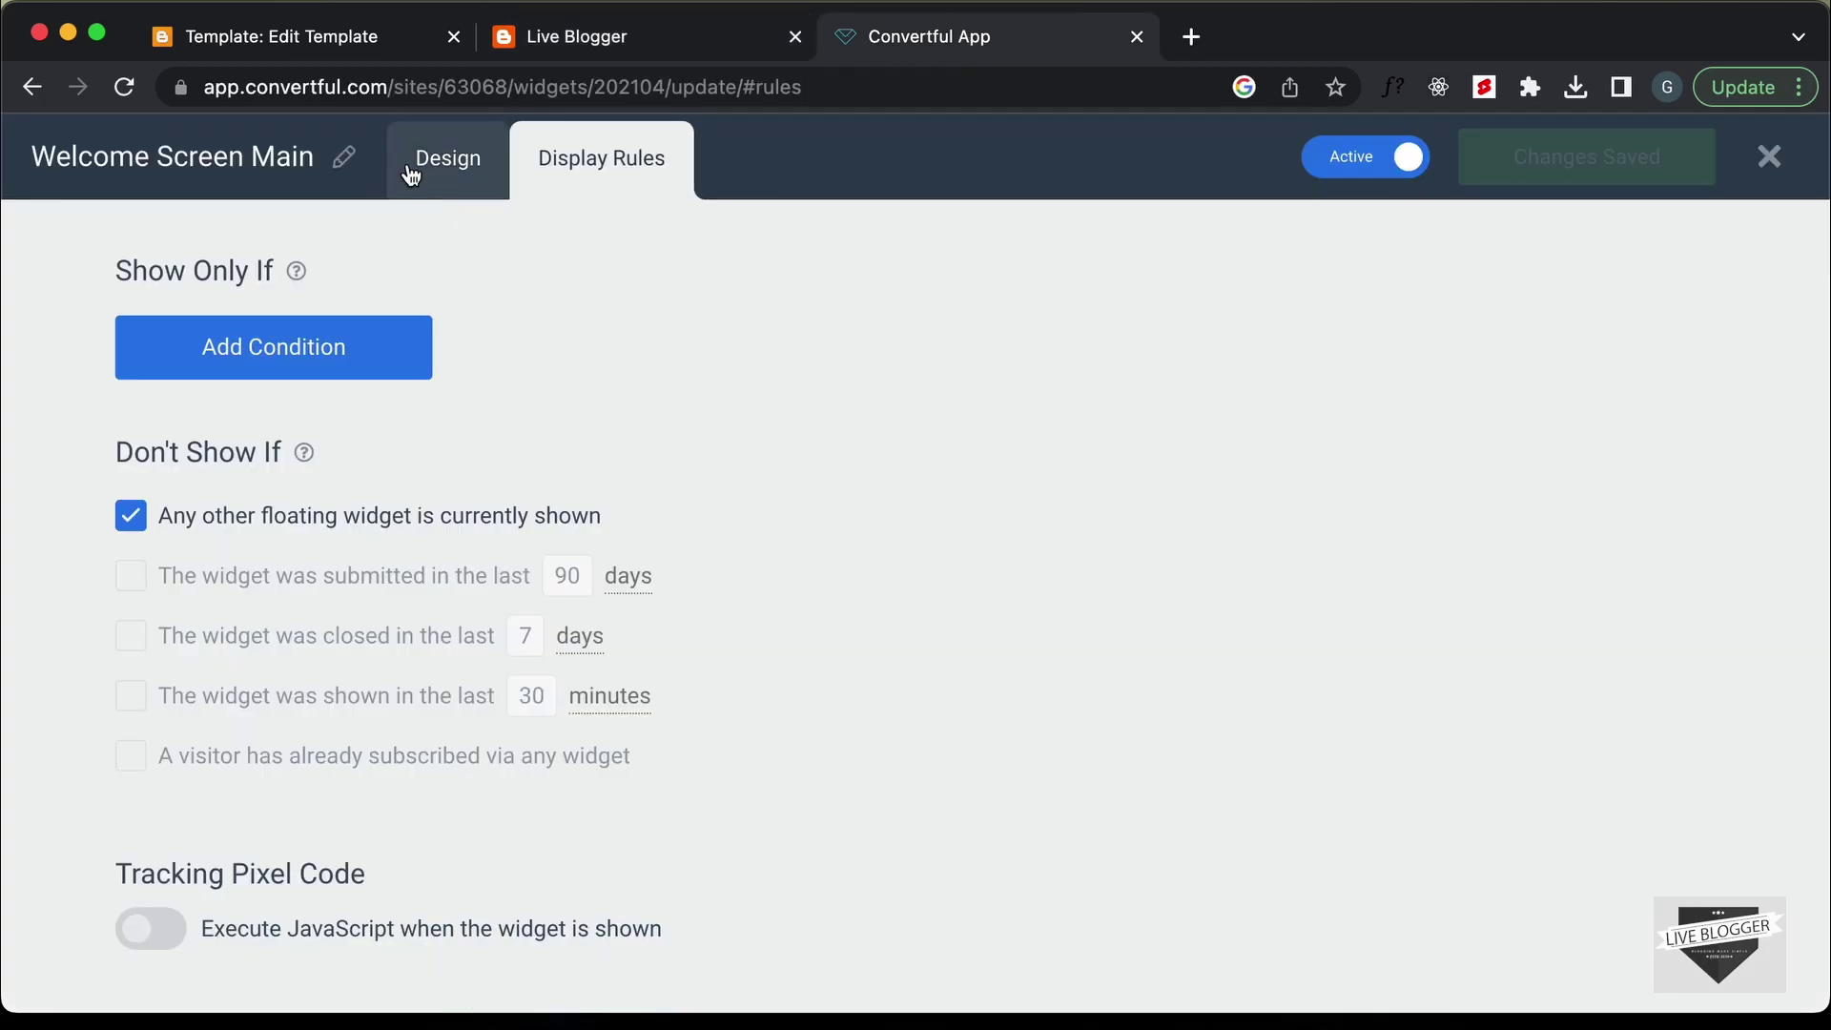
left_click(442, 176)
left_click(770, 229)
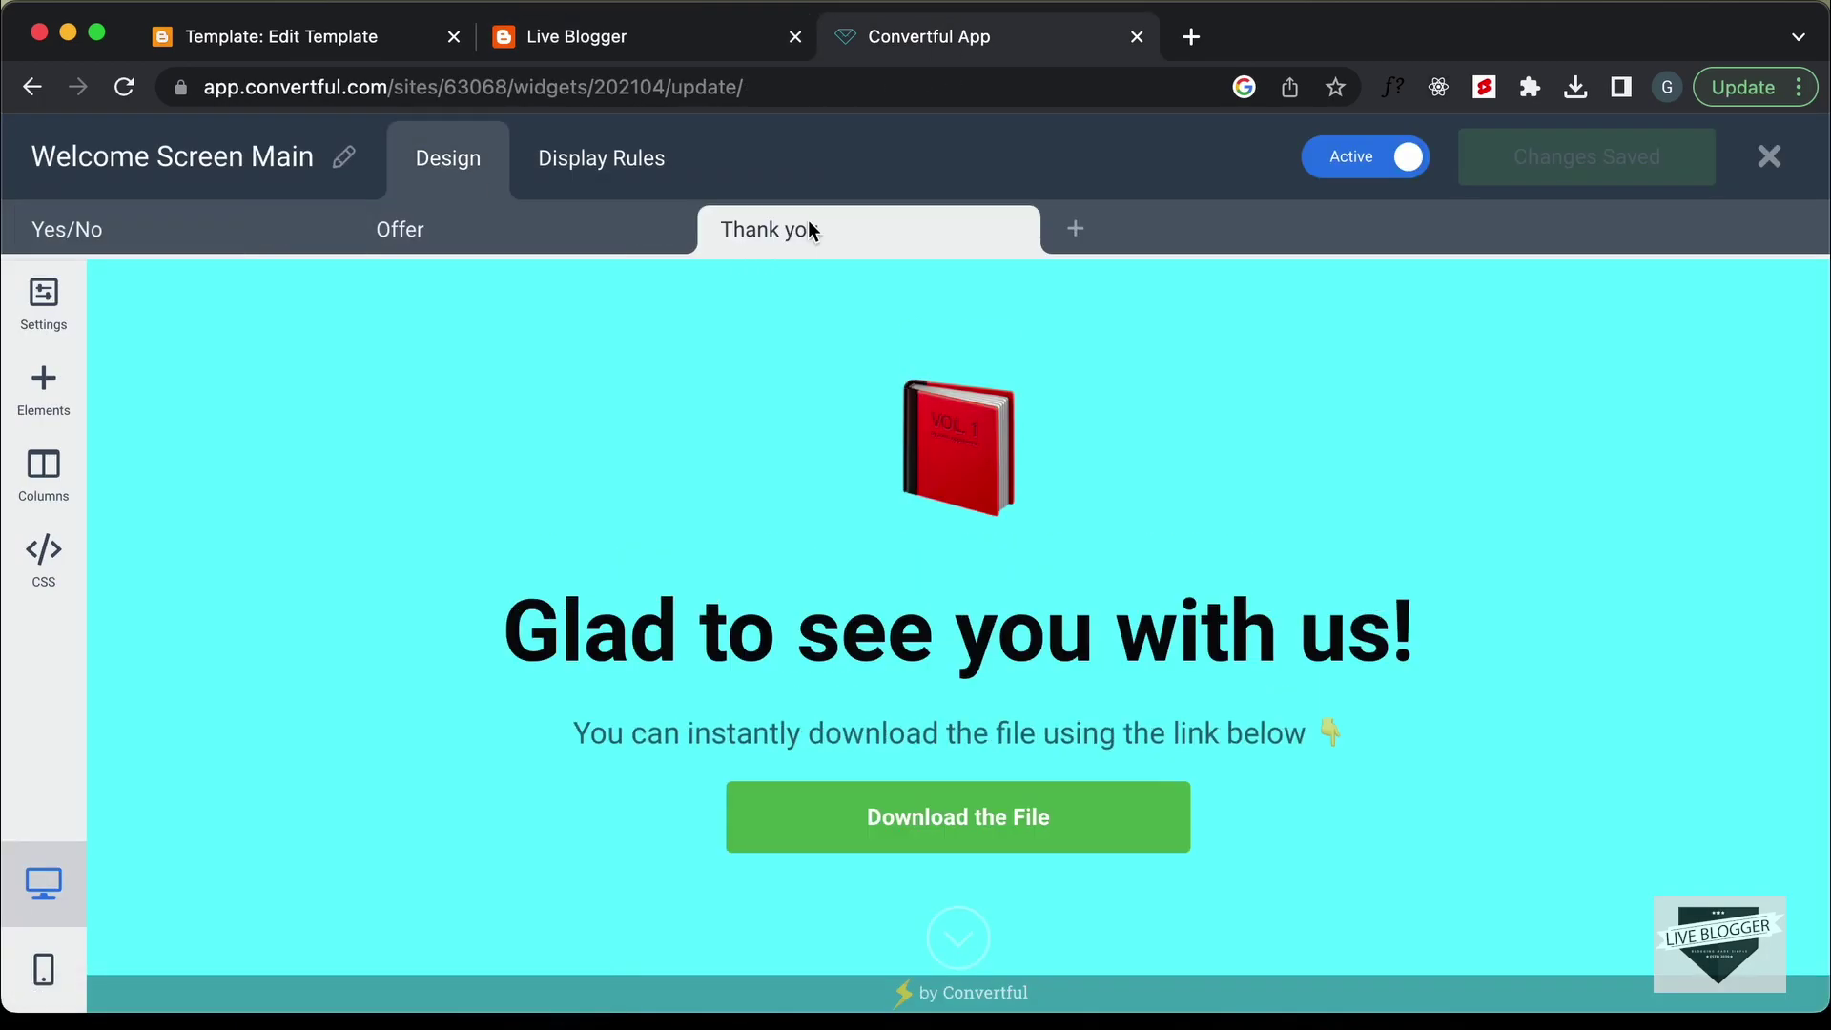
left_click(994, 804)
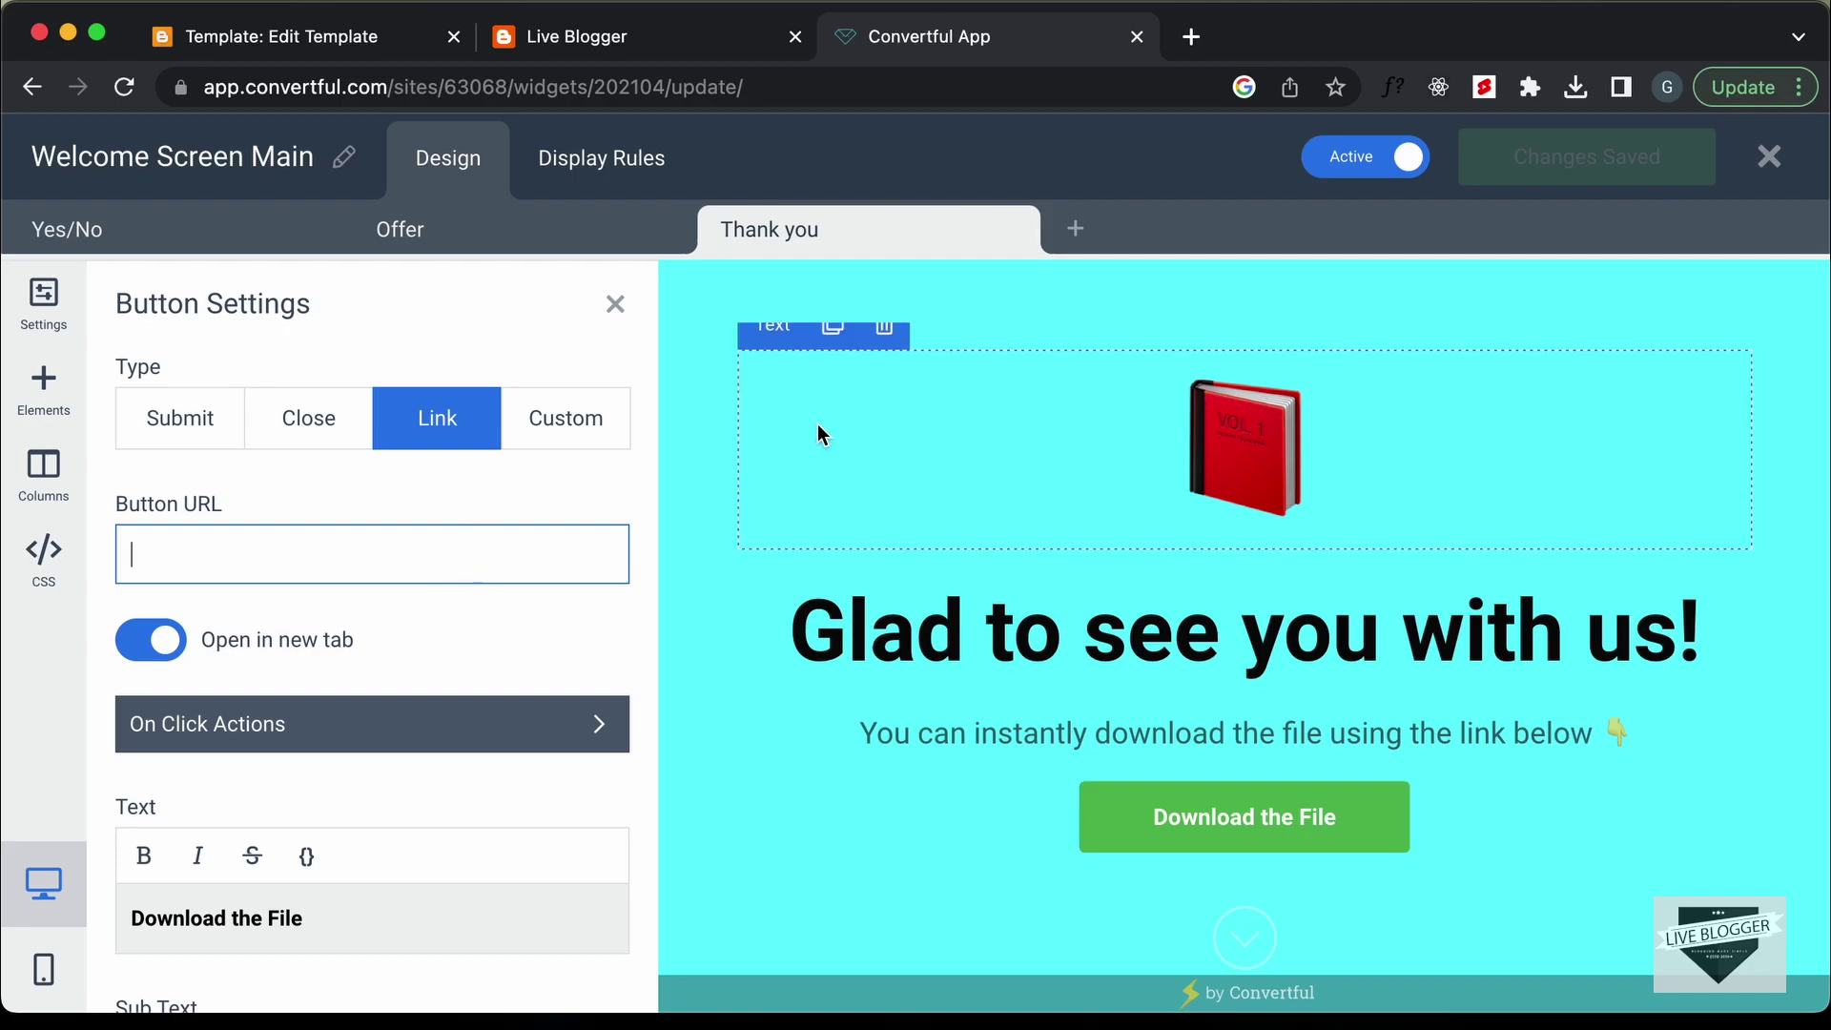
- Close the Welcome Screen Main editor, review the site's pageviews, new leads and conversions in Analytics, and return to the widgets list
left_click(1770, 160)
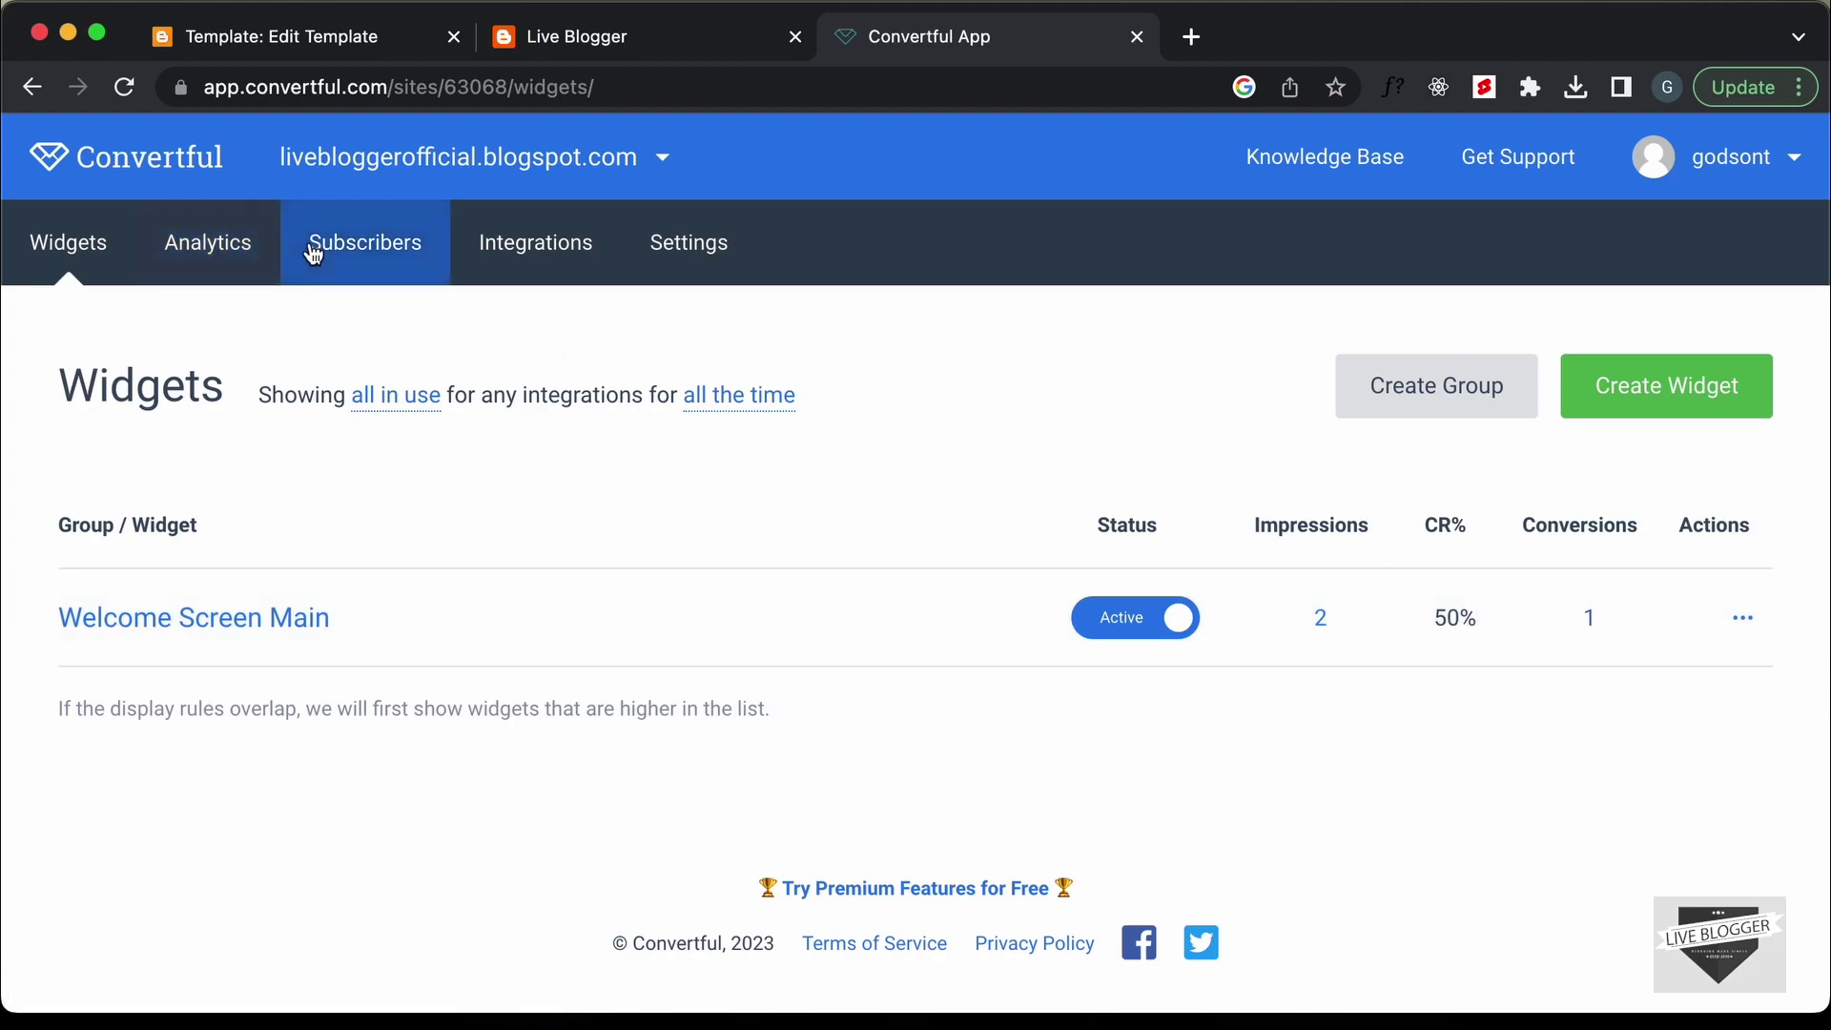
left_click(210, 245)
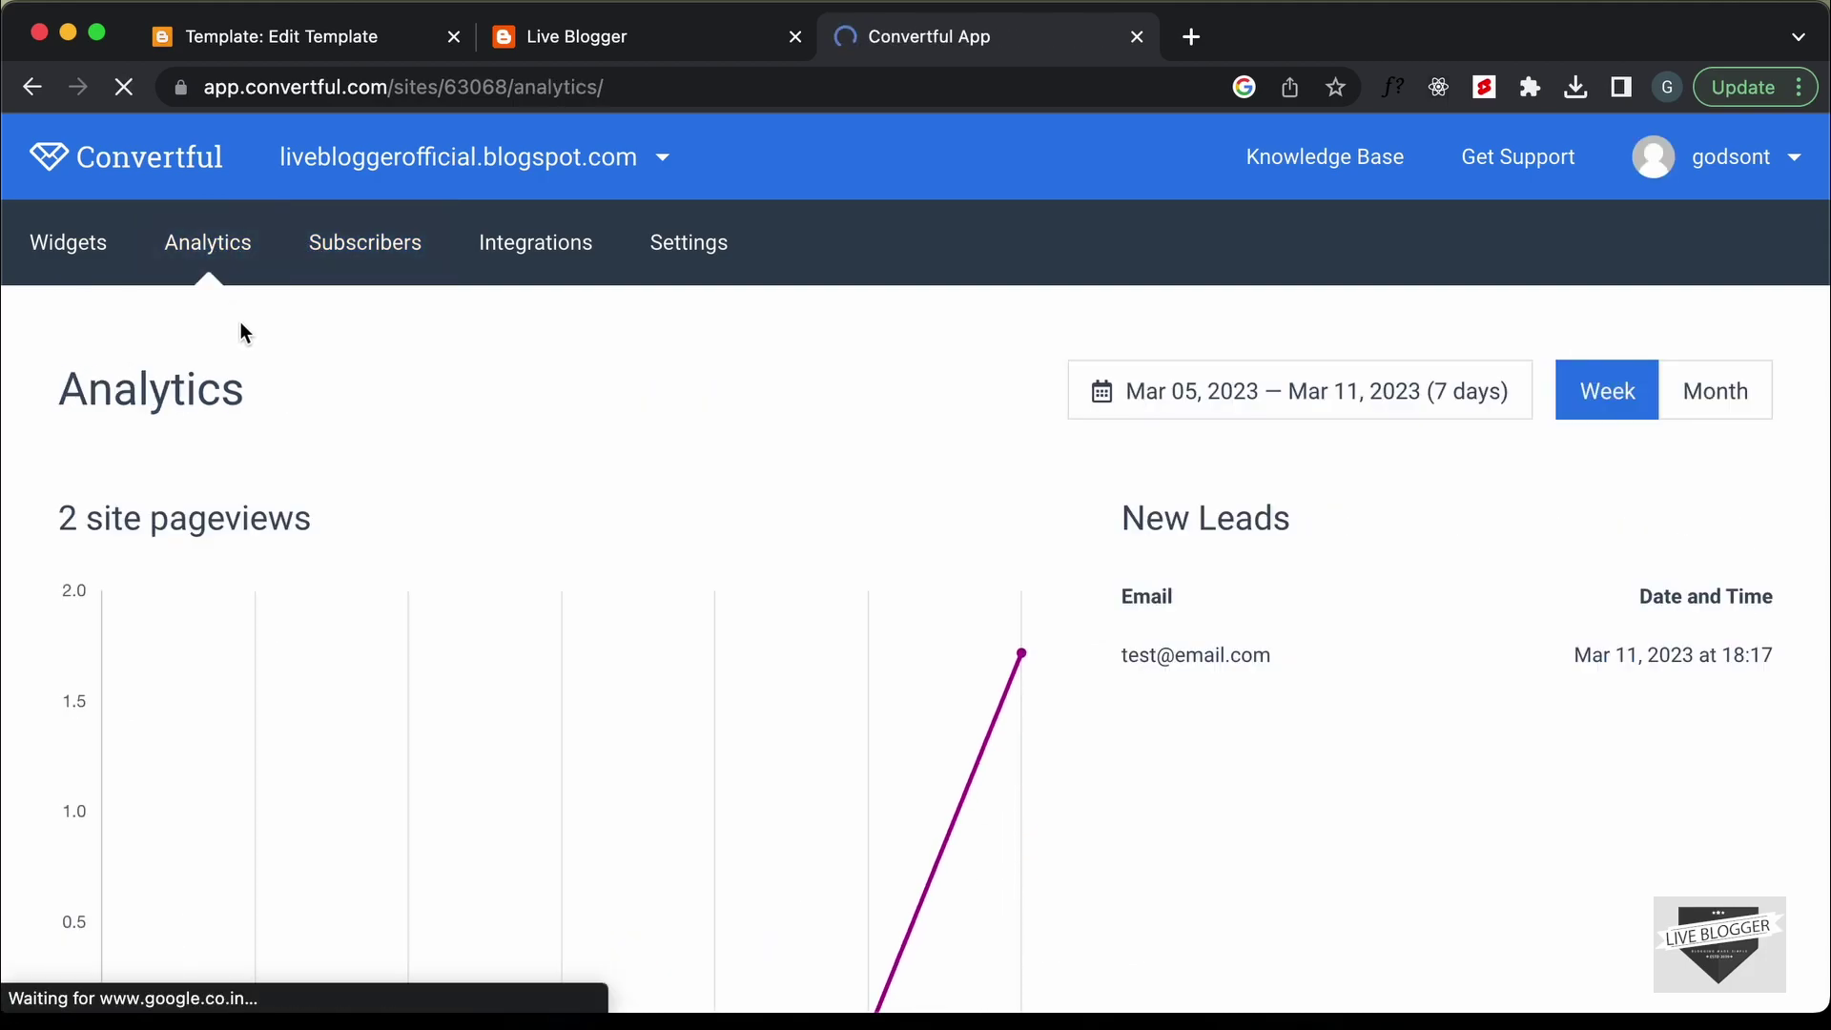
scroll(576, 768, "down", 2)
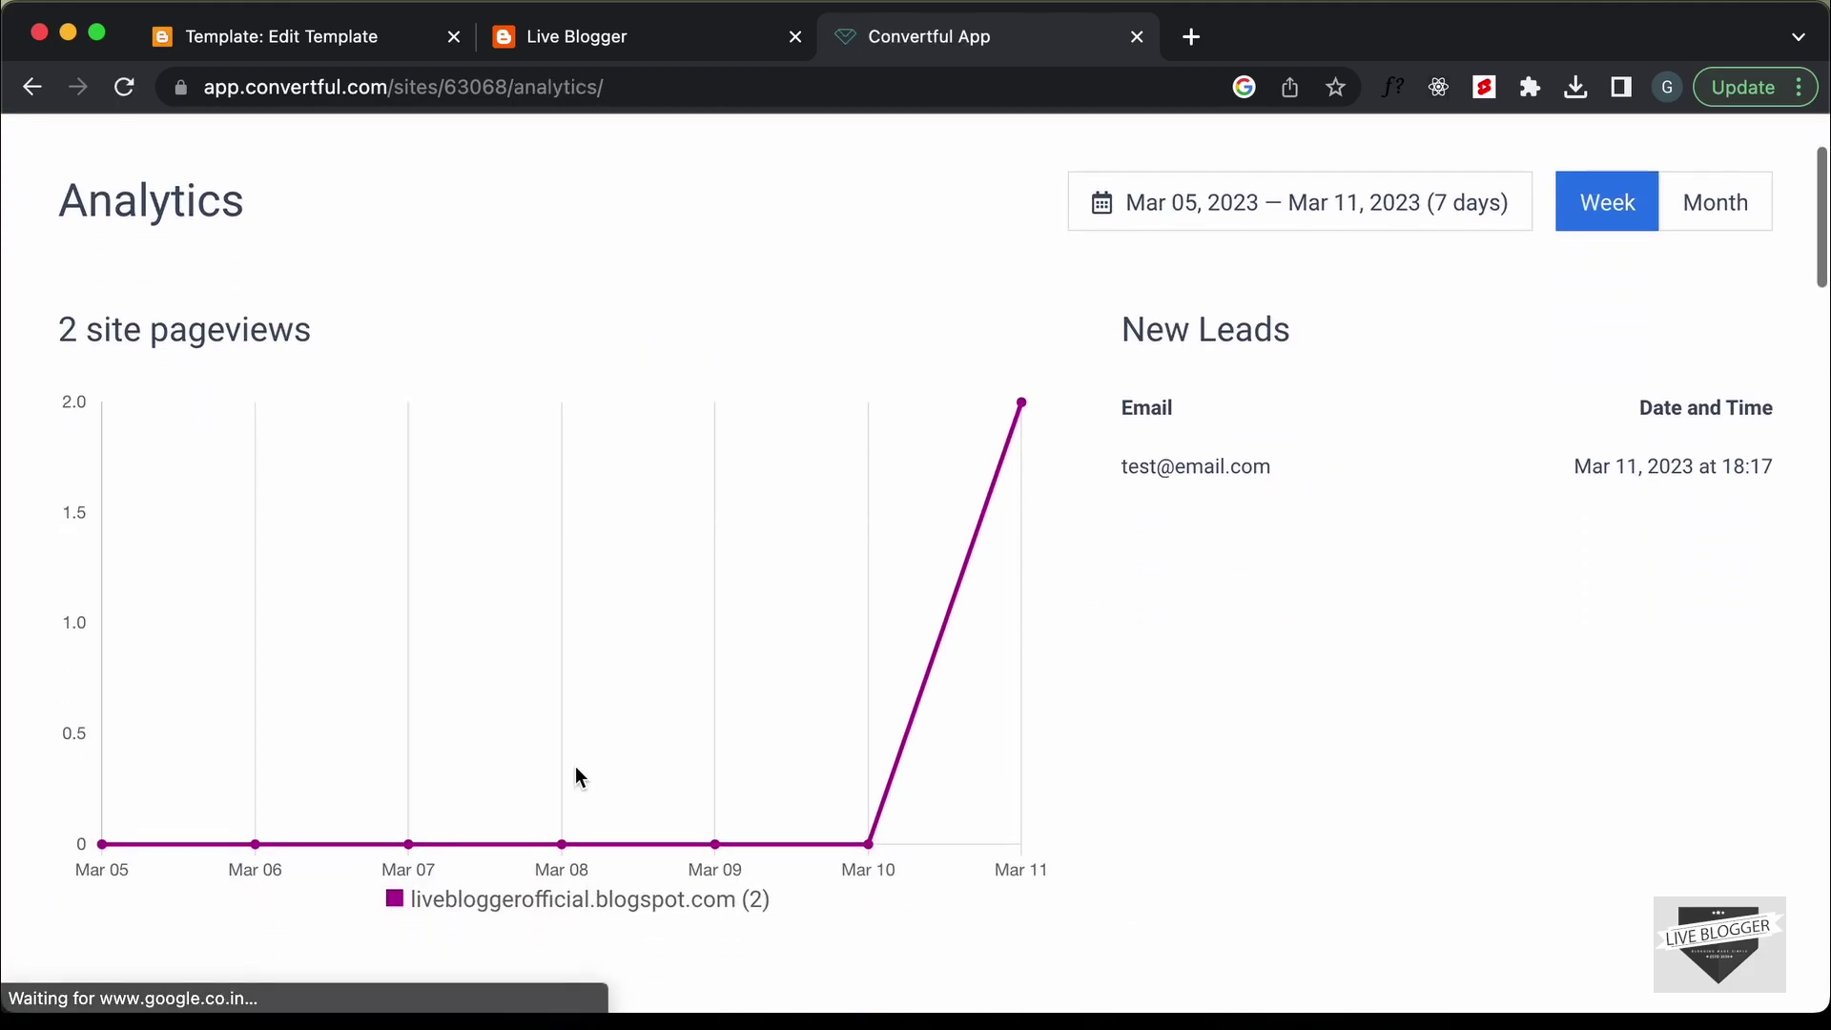
scroll(578, 776, "down", 15)
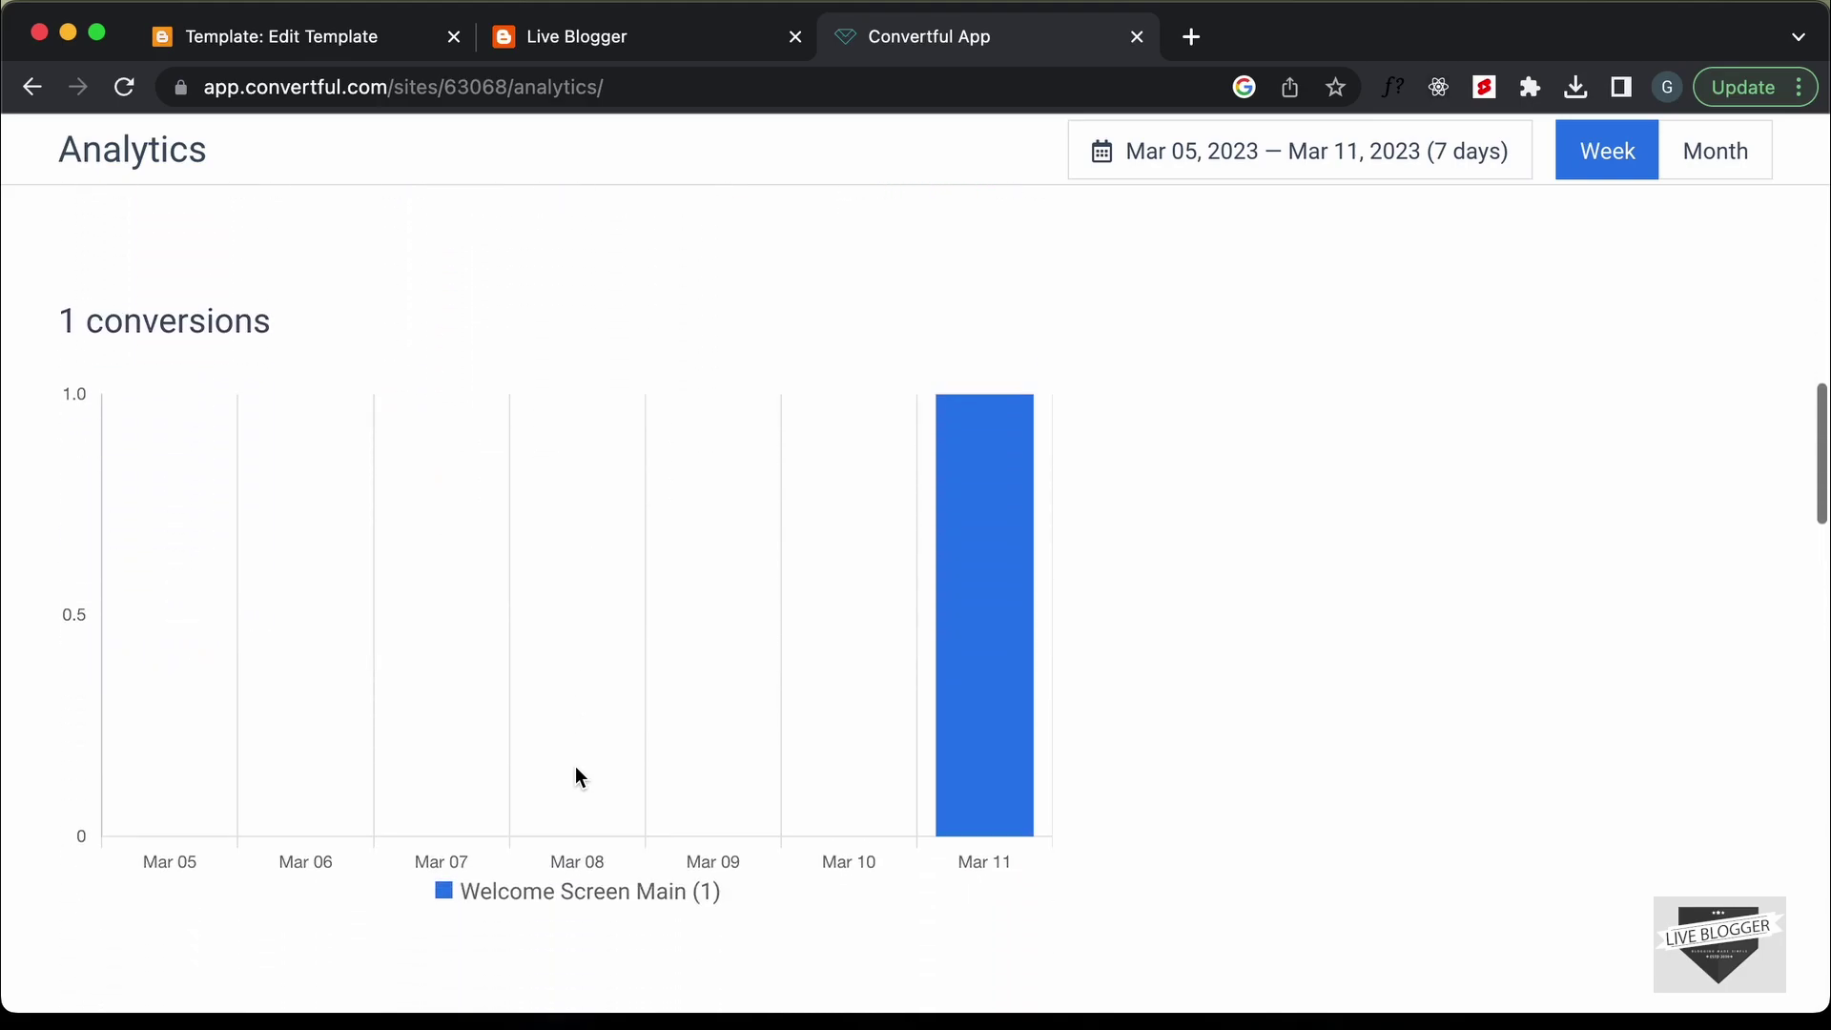
scroll(575, 765, "up", 20)
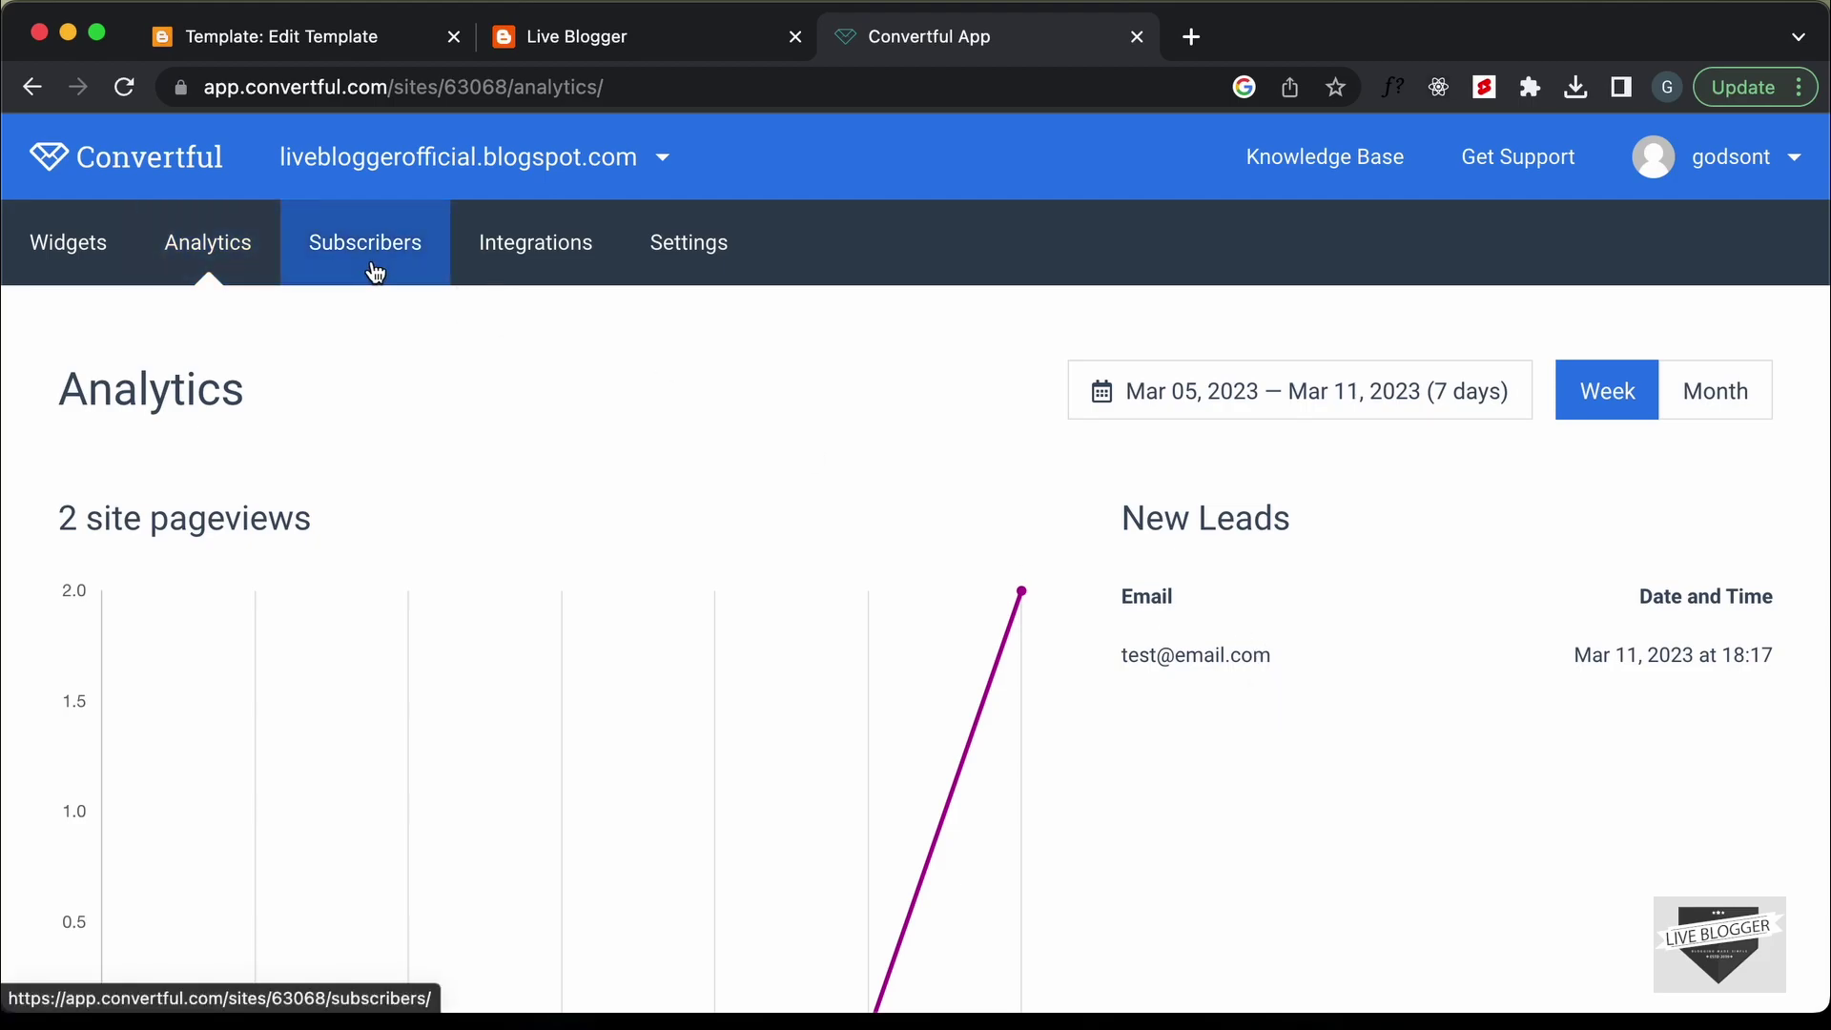
left_click(64, 274)
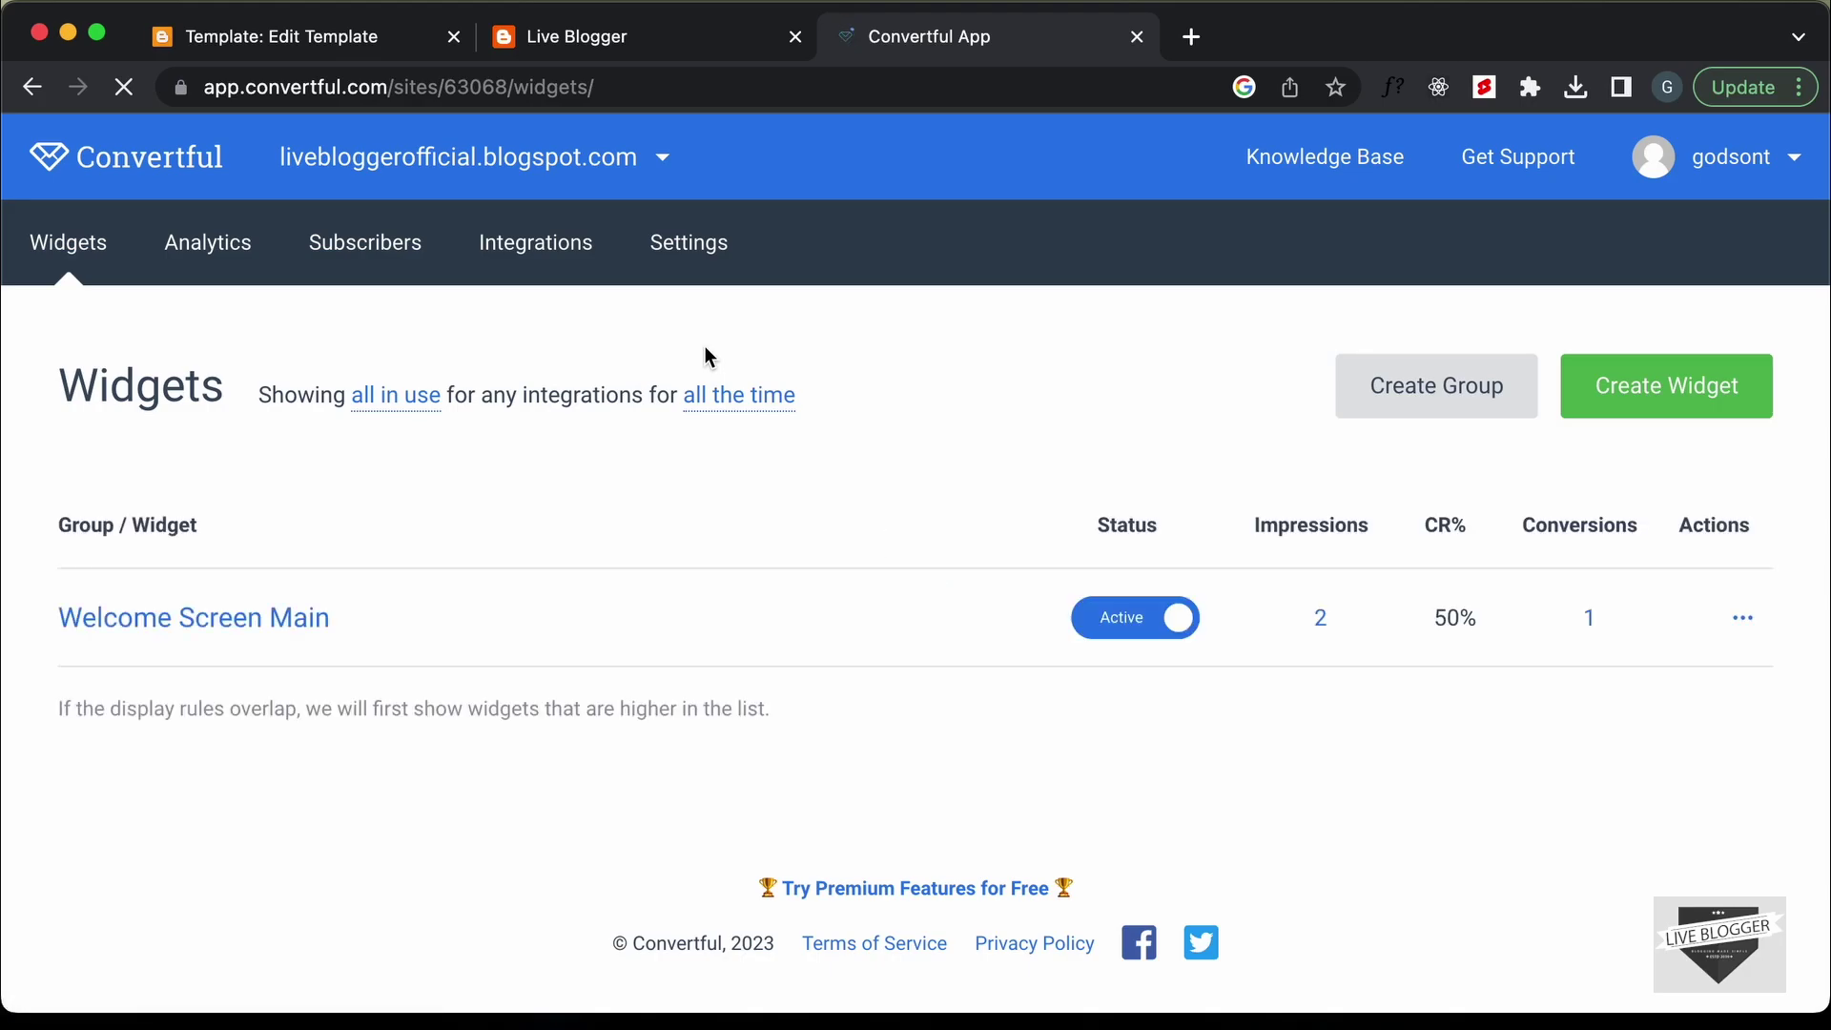
- Switch to the live blog, reload it and decline the welcome screen's offer with "No, I'm not interested"
left_click(658, 40)
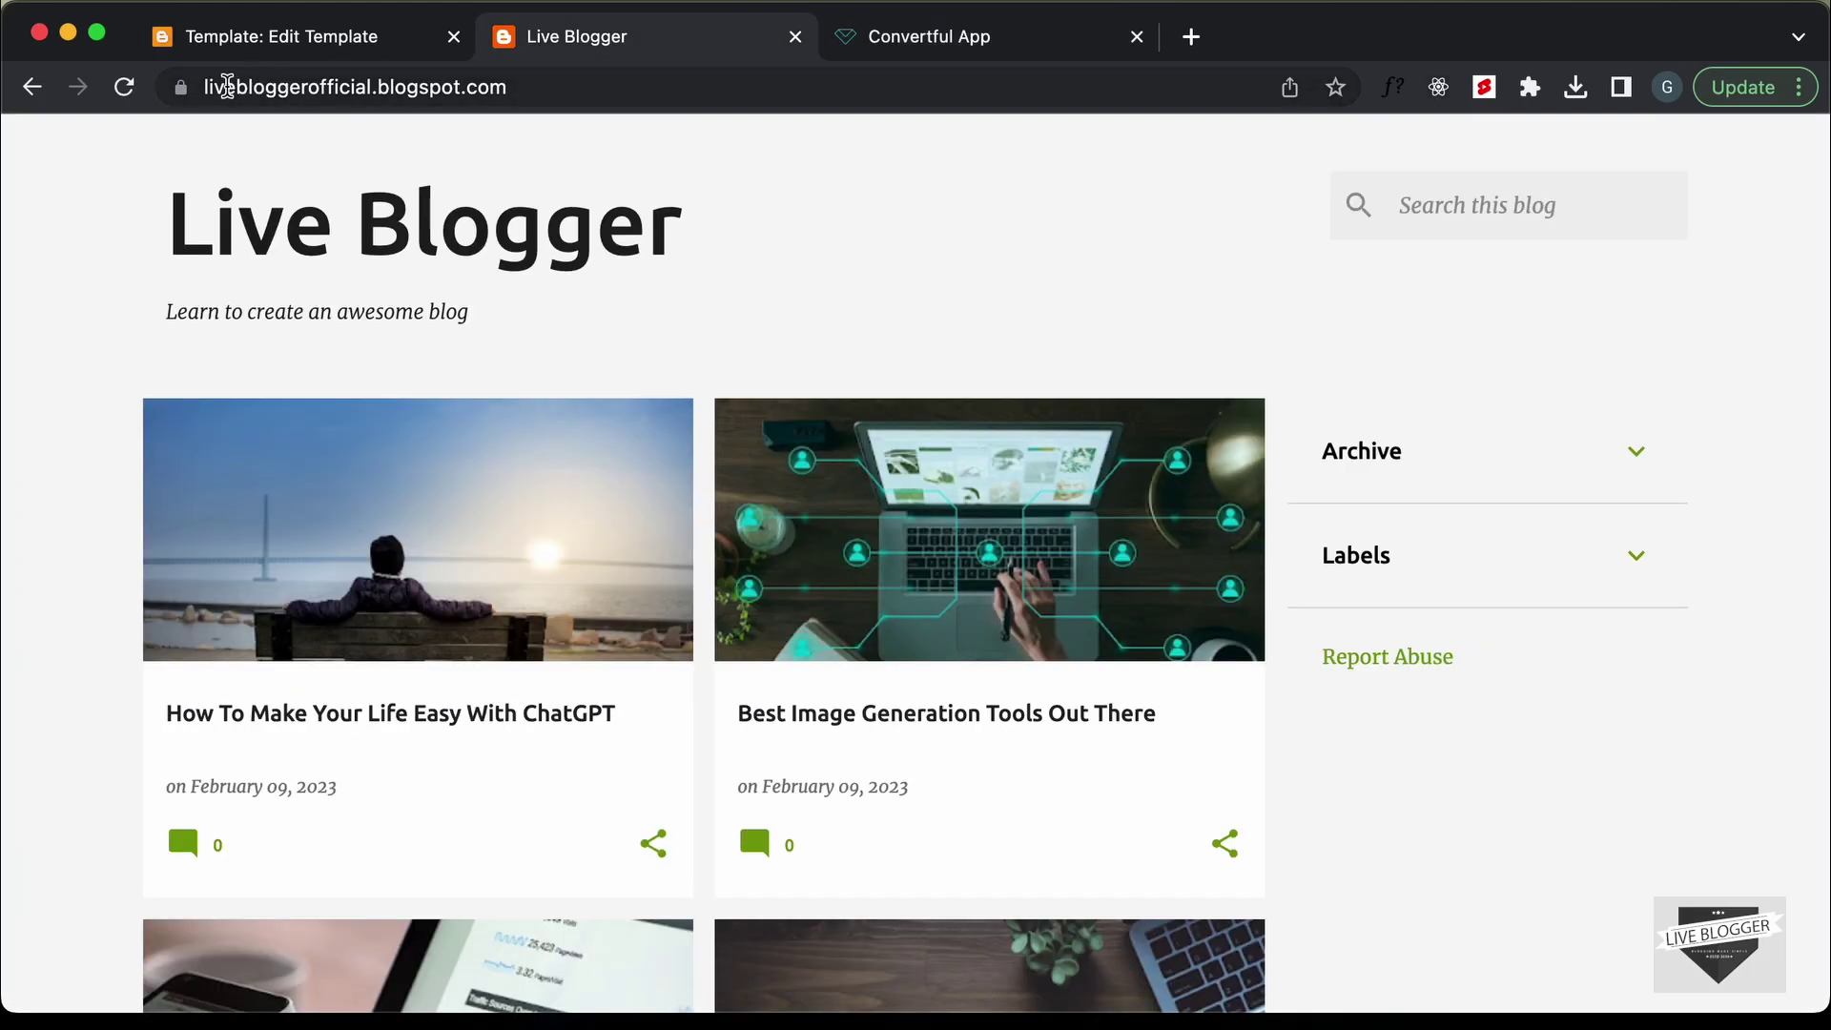
left_click(128, 93)
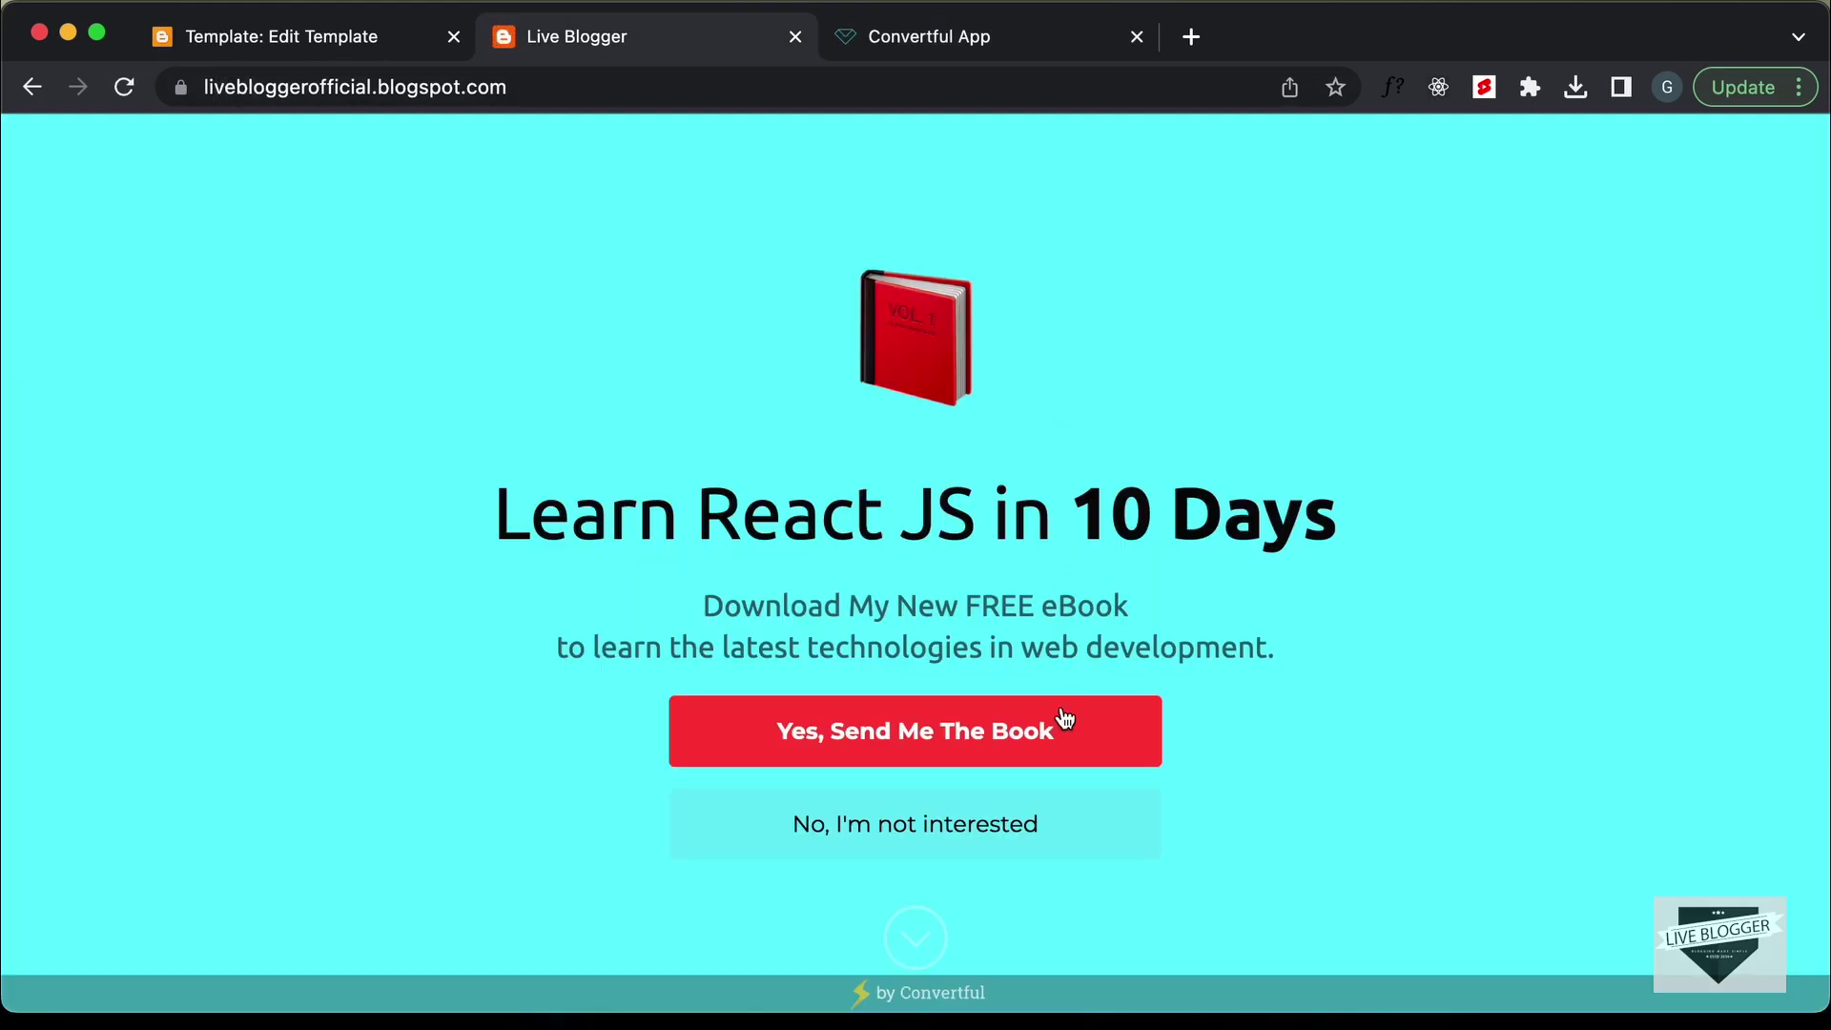
left_click(927, 836)
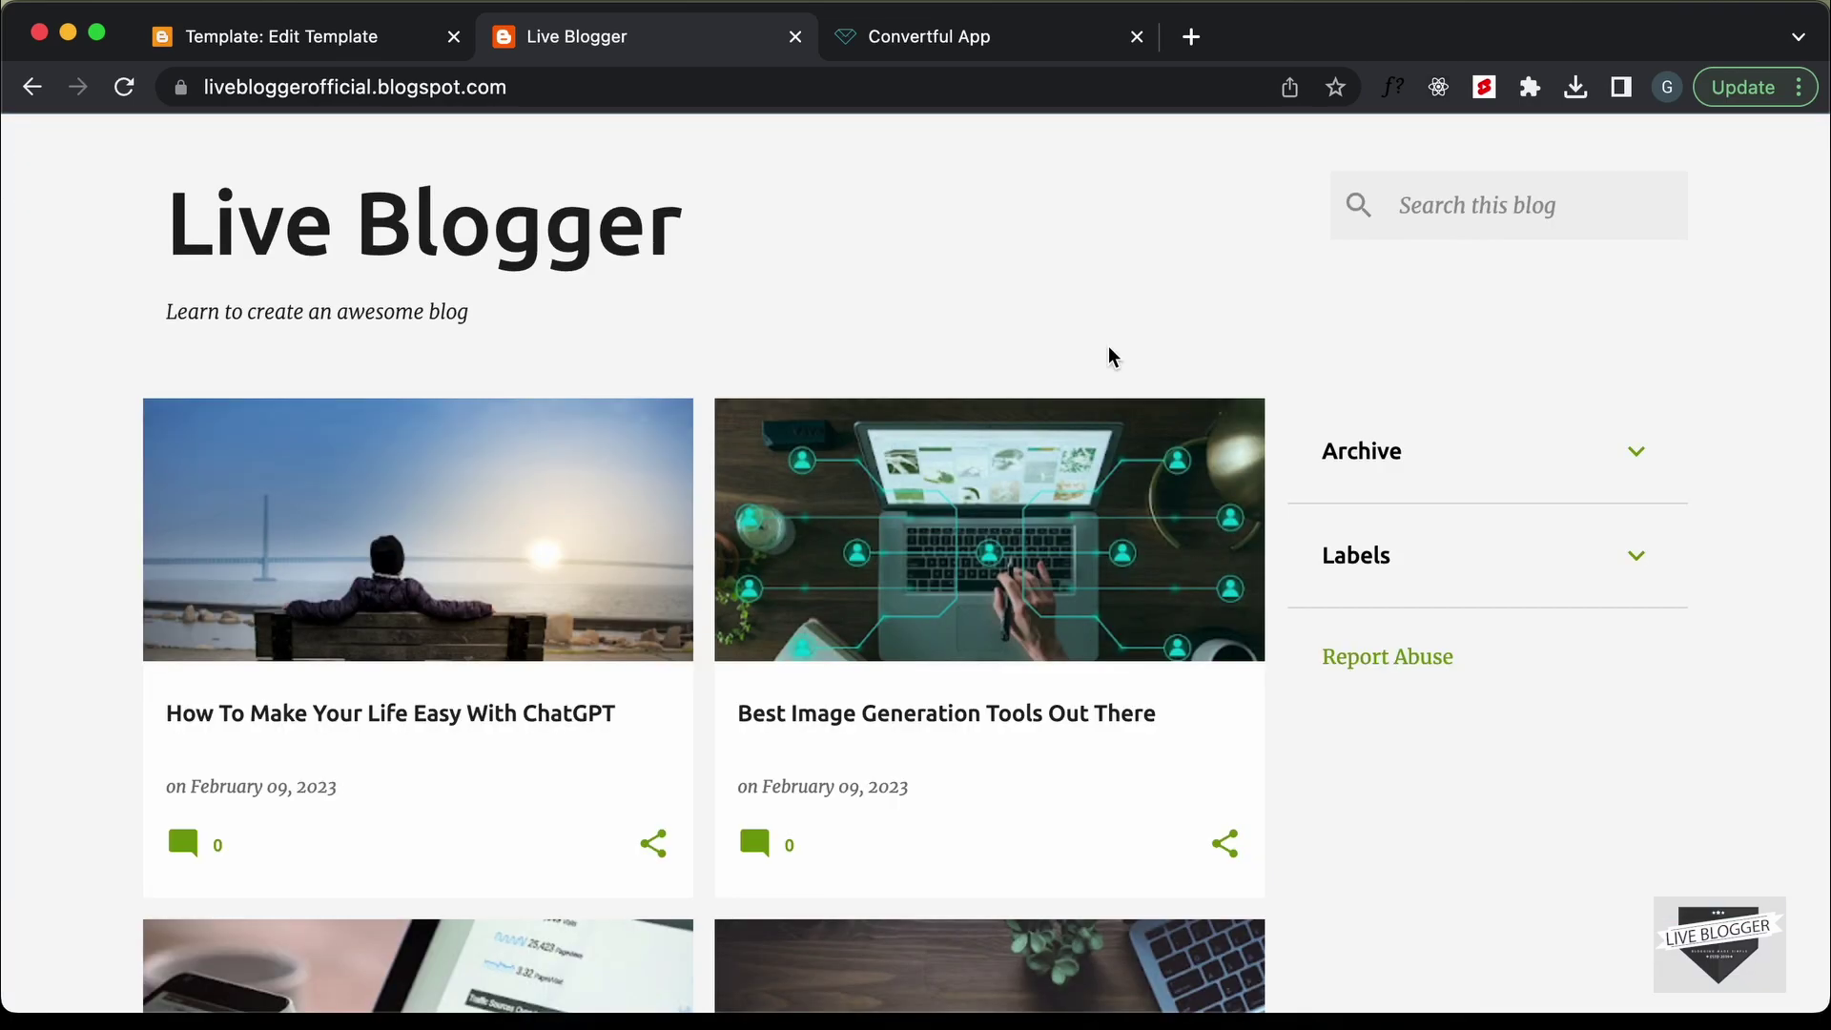